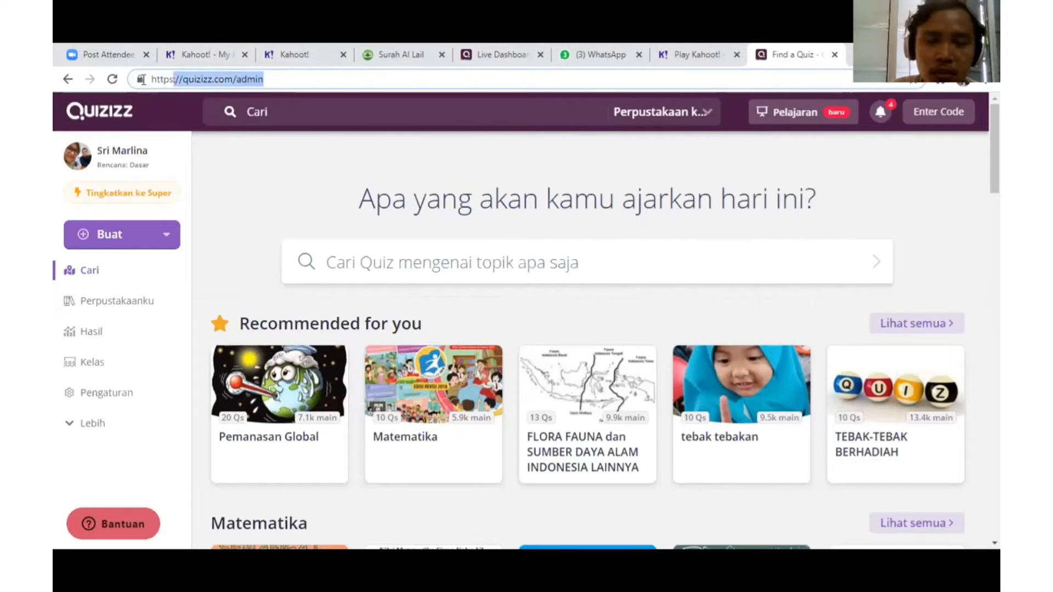
Sign out of the Quizizz teacher account via Lebih > Keluar
drag(142, 79, 151, 84)
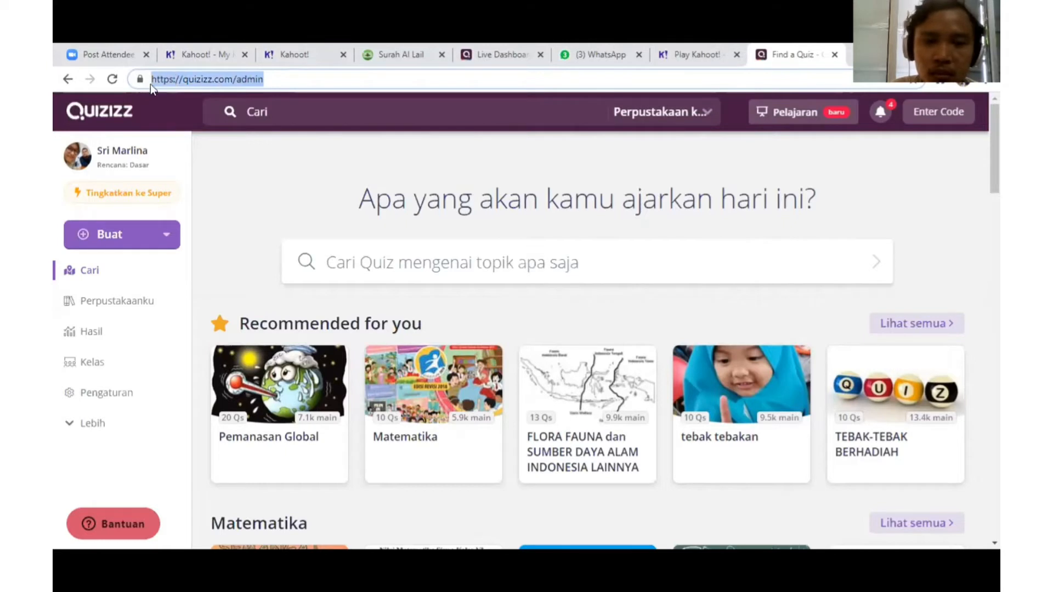
click(271, 79)
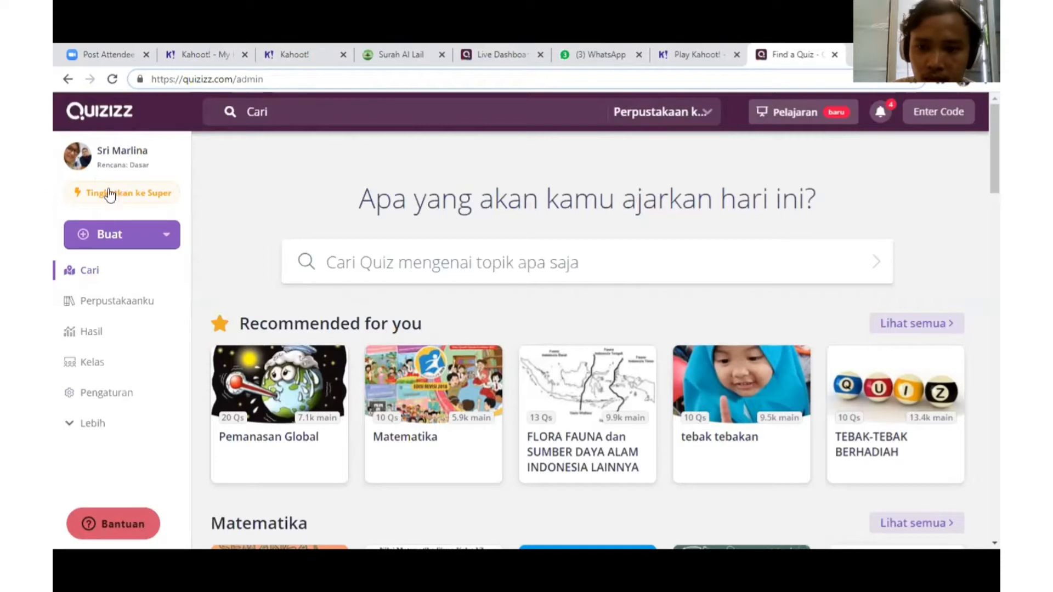
click(89, 426)
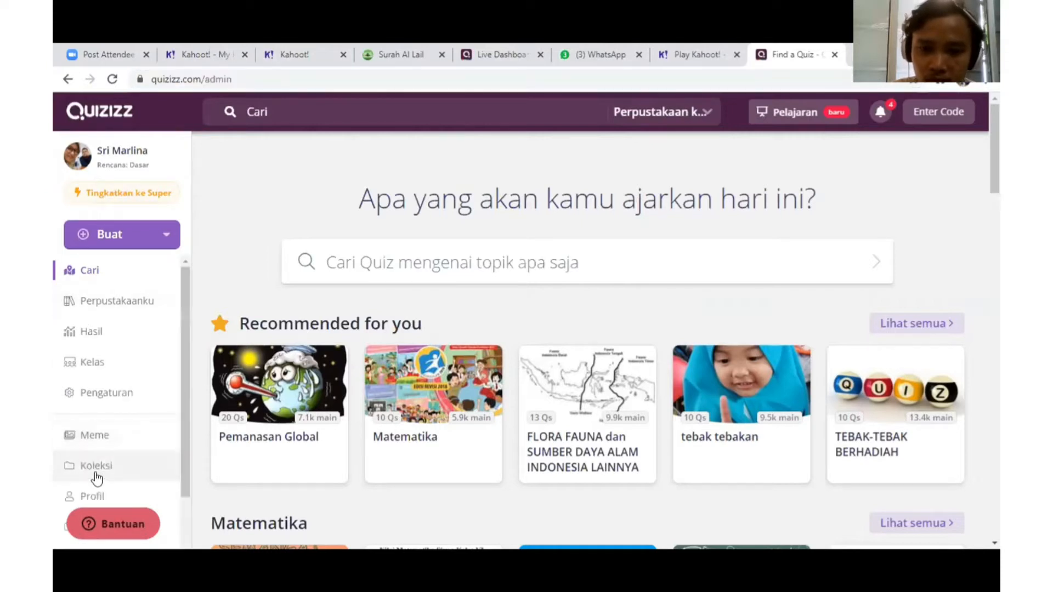
scroll(93, 472, down, 2)
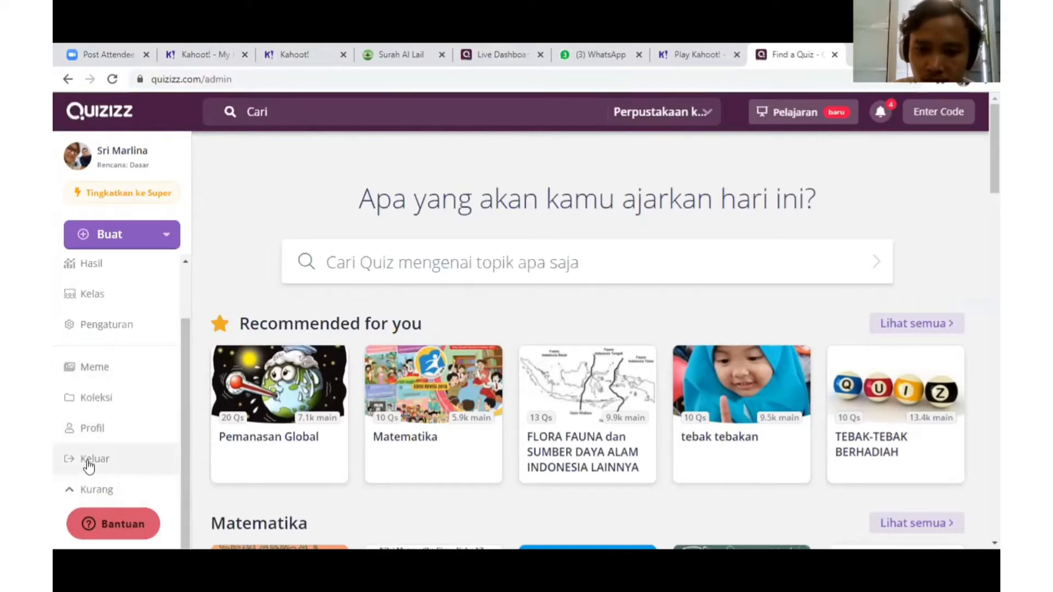
click(89, 466)
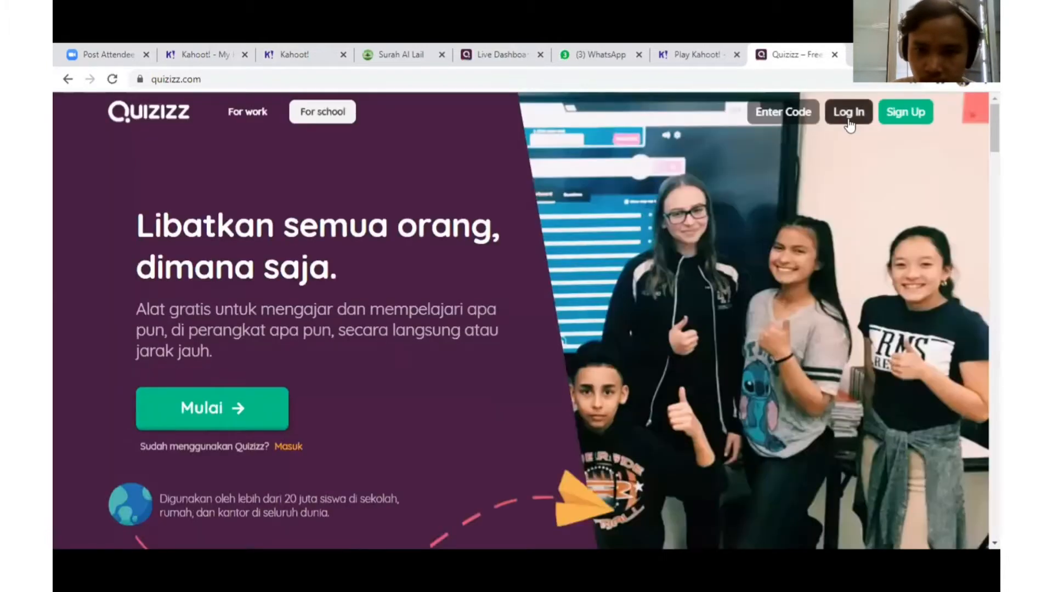
Log back into Quizizz with the teacher's Google account using Masuk dengan Gmail
click(849, 120)
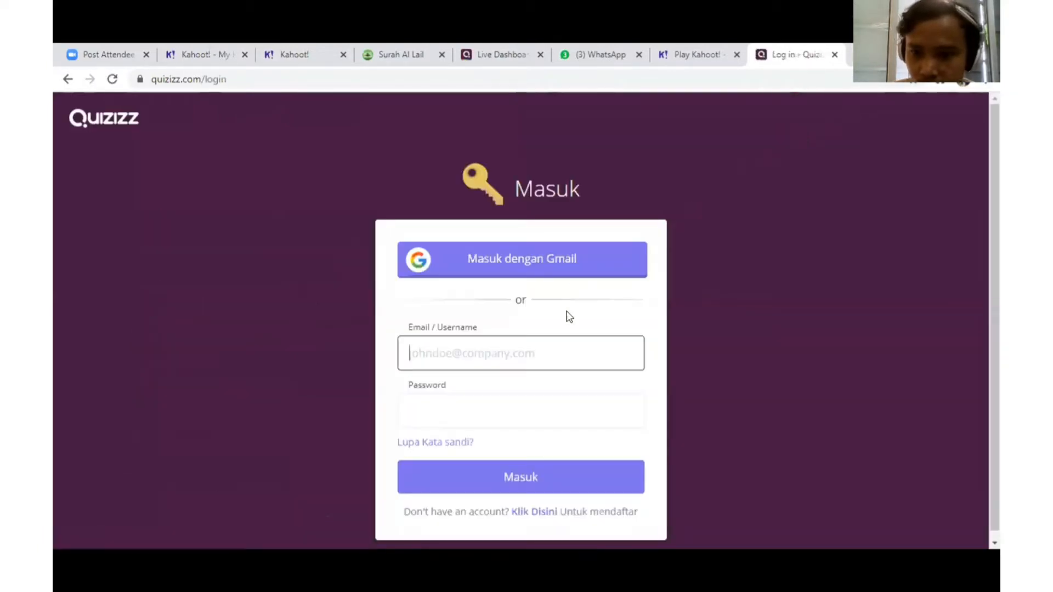
click(509, 265)
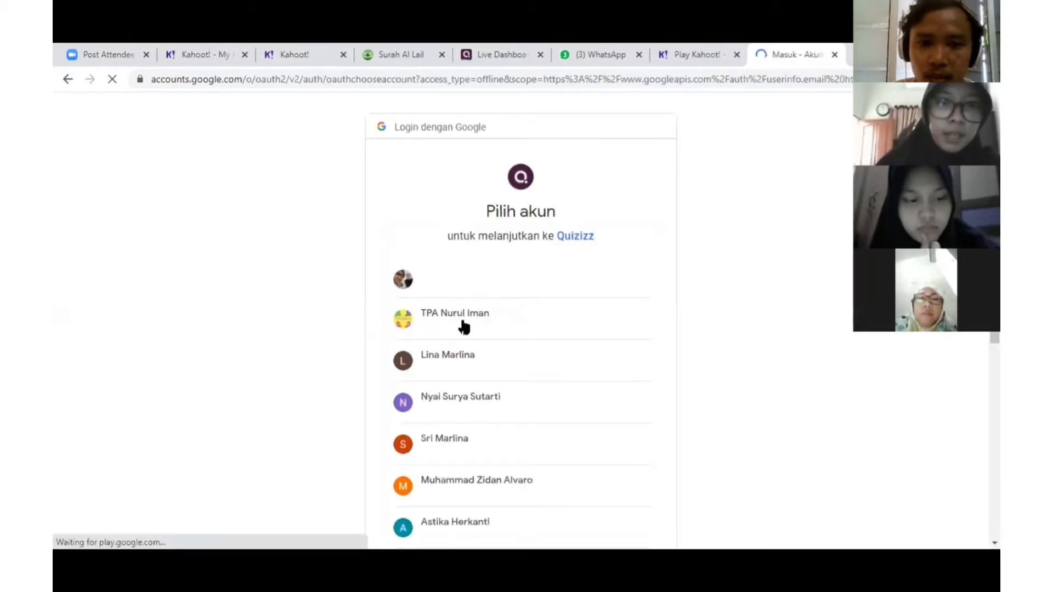
click(470, 287)
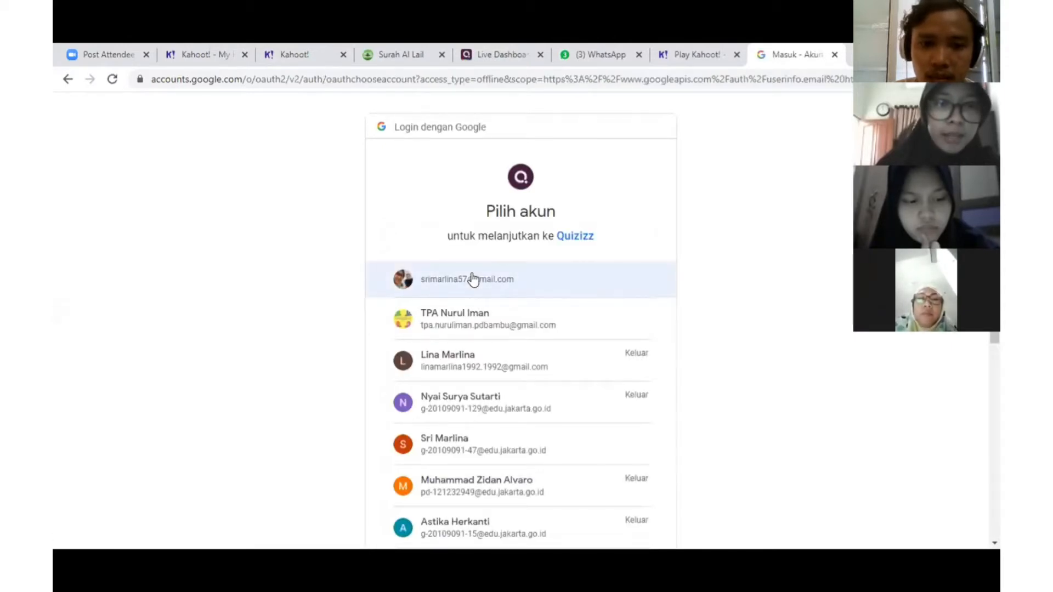
click(475, 272)
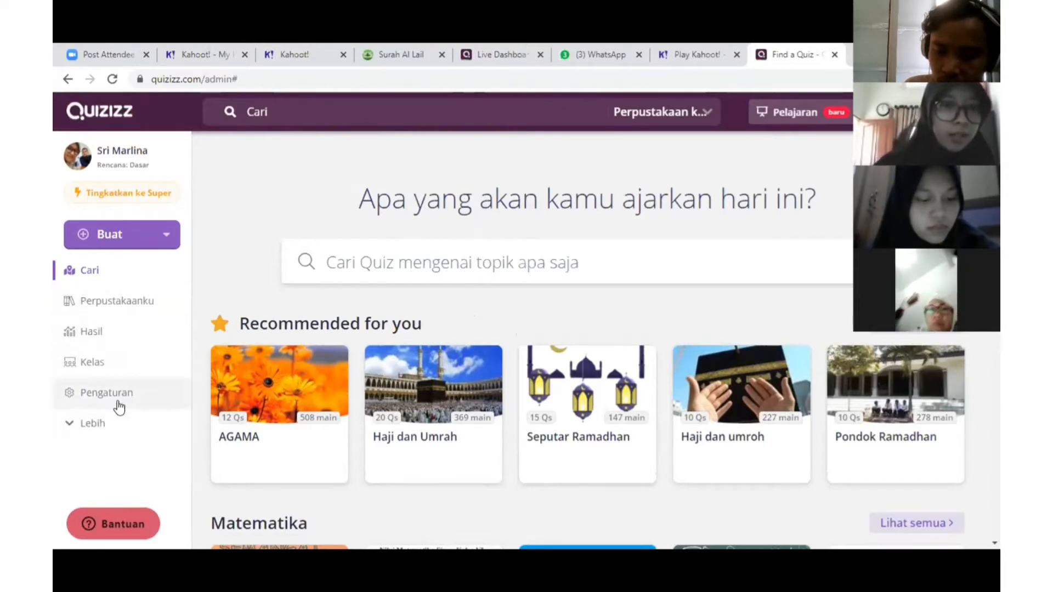
Reload the quiz search page and browse the recommended quizzes
click(98, 277)
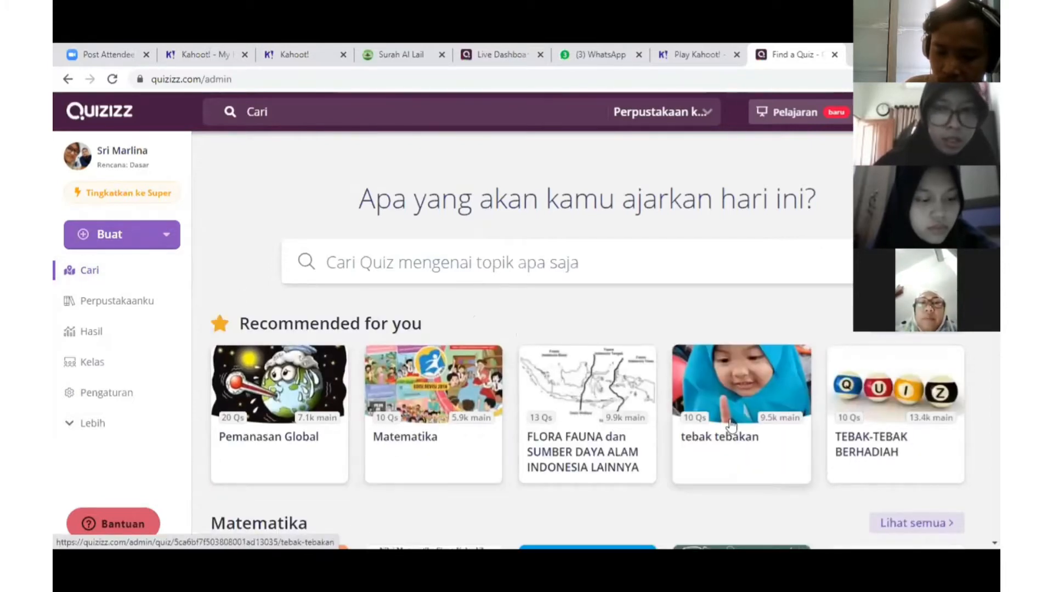
scroll(389, 409, down, 3)
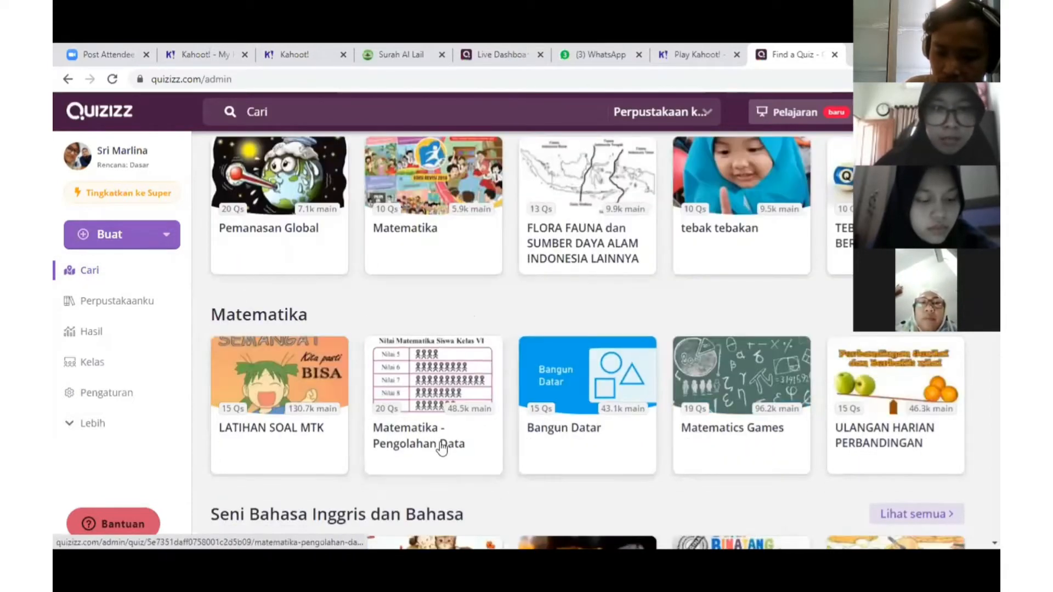
scroll(560, 381, up, 3)
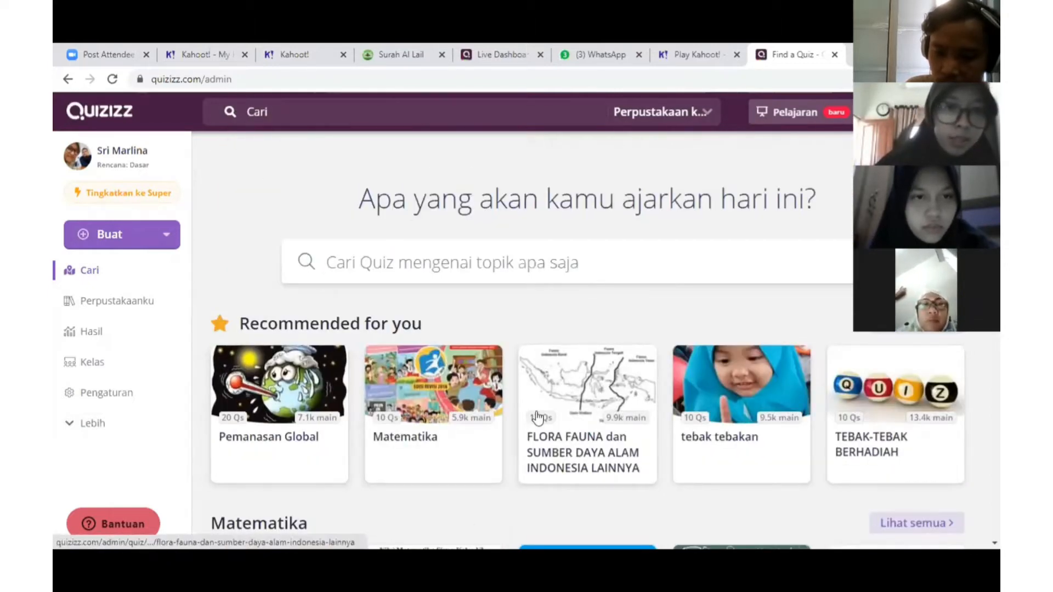
scroll(363, 375, down, 1)
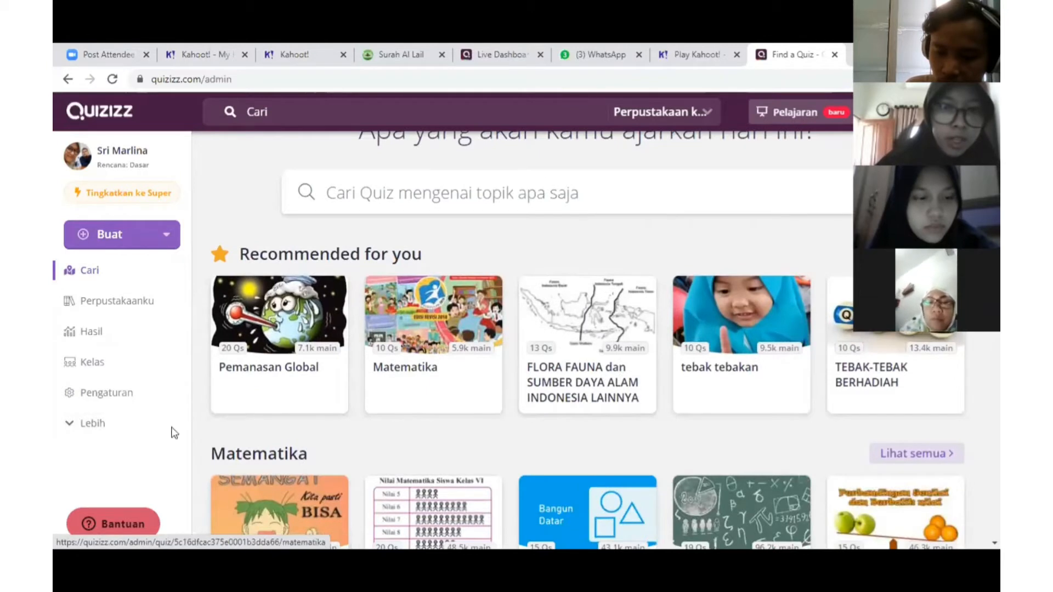
Open Perpustakaanku and scroll through the teacher's 7 quizzes
click(123, 309)
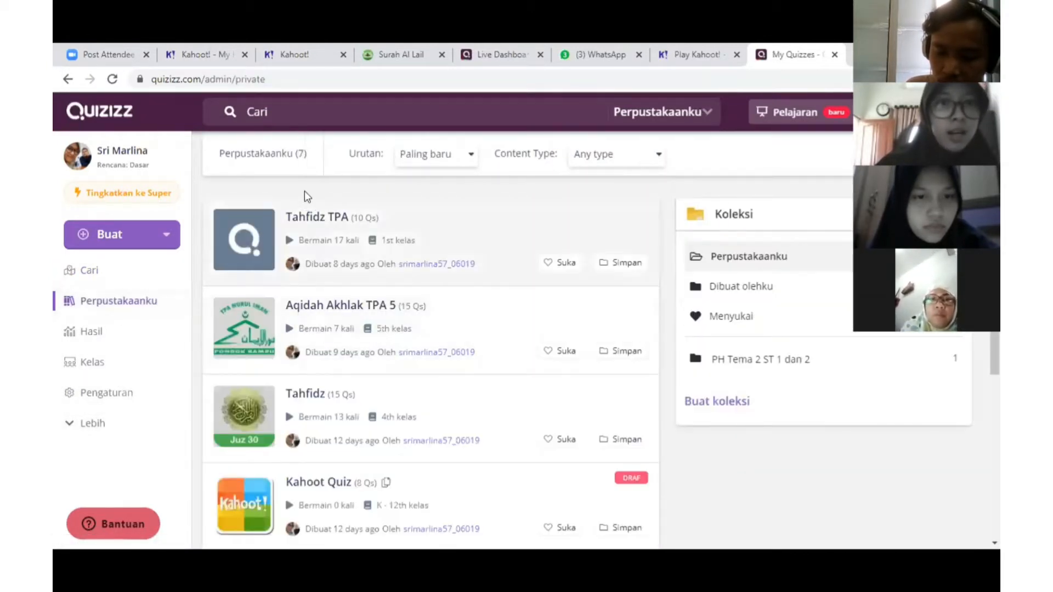
scroll(286, 450, down, 5)
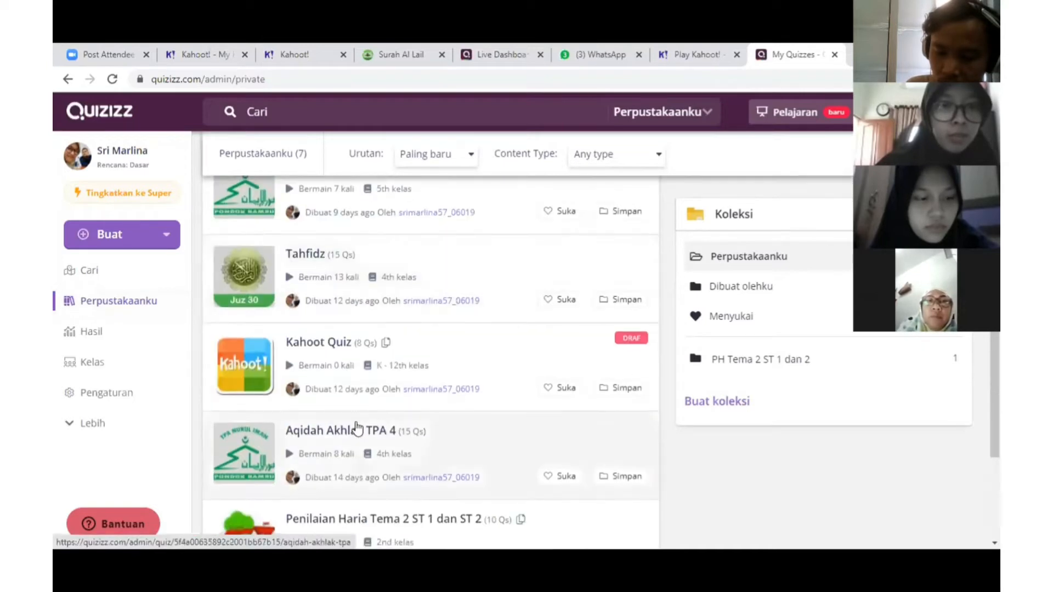
scroll(356, 427, up, 5)
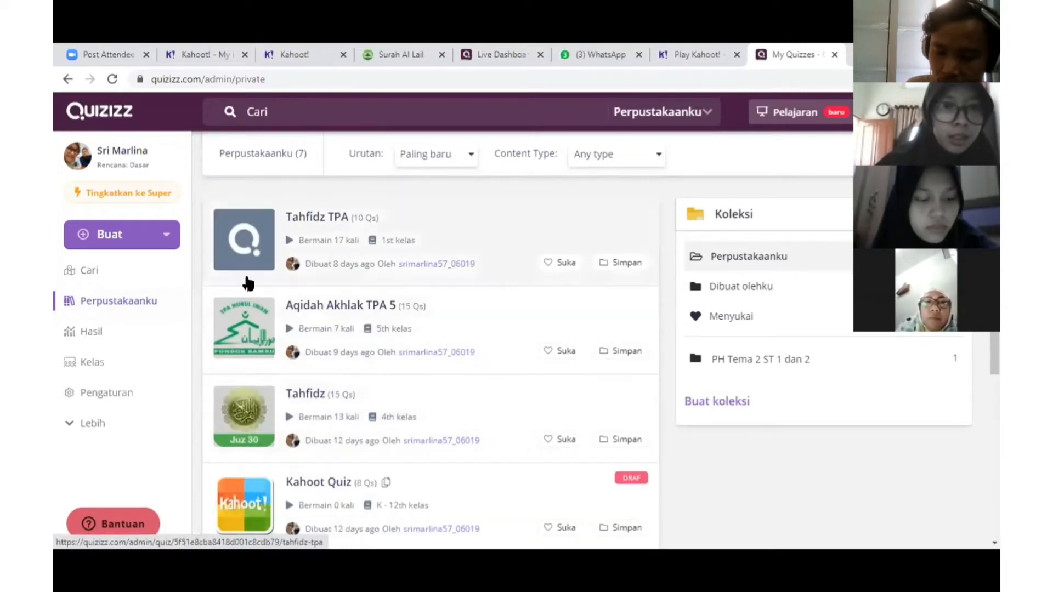
Review the Aqidah Akhlak TPA 4 player scores in Hasil, then go to Kelas
click(104, 341)
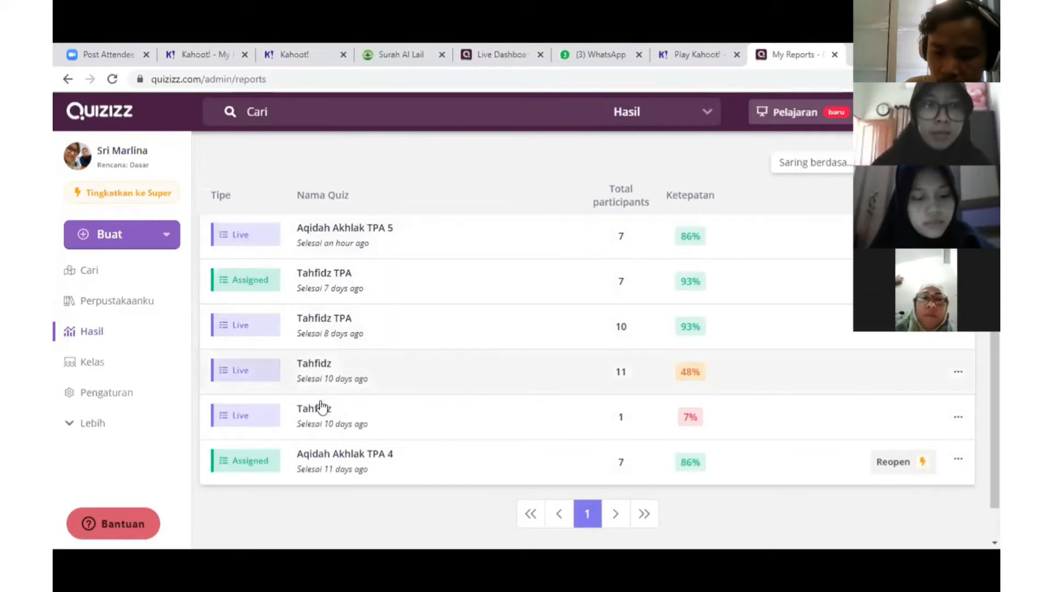
click(345, 464)
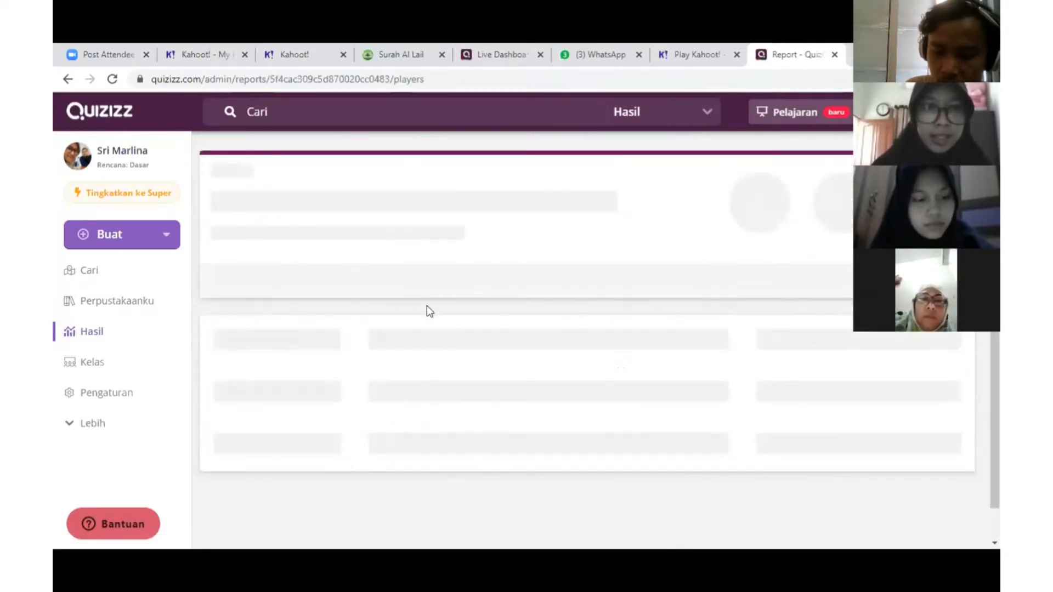
scroll(403, 348, down, 5)
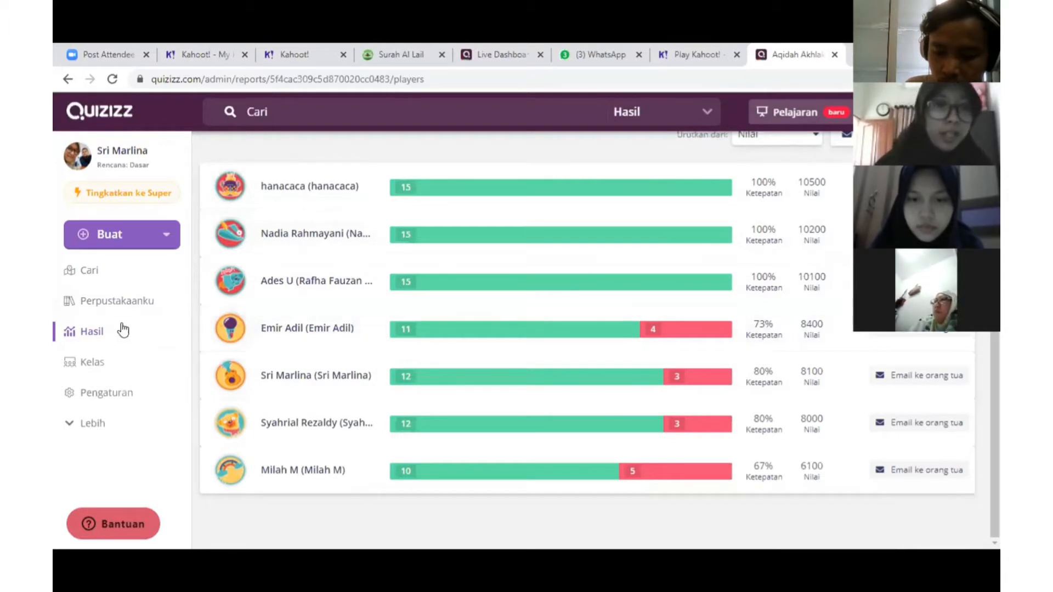
click(84, 335)
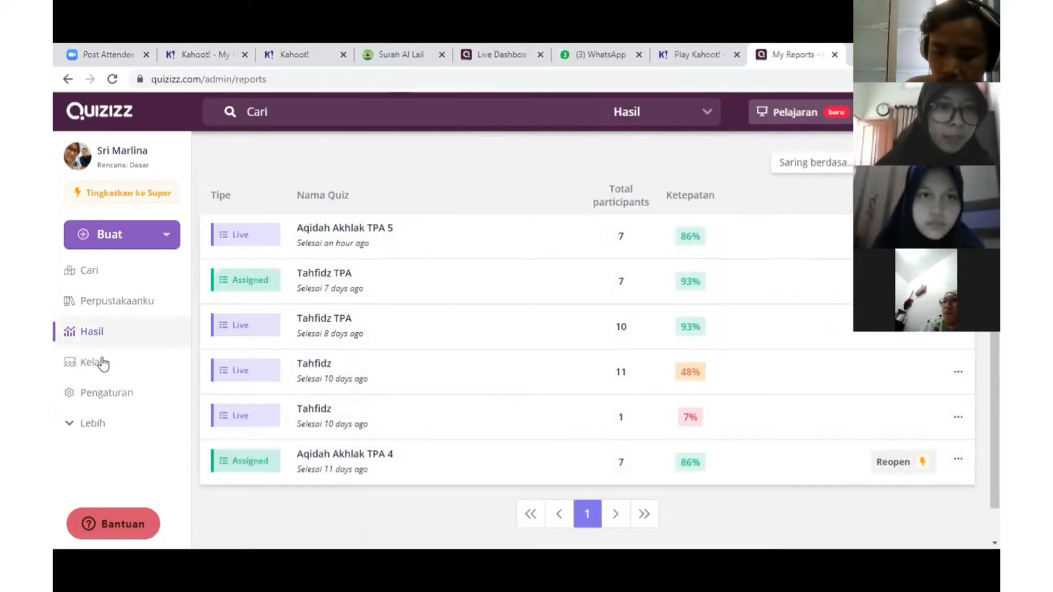
click(93, 371)
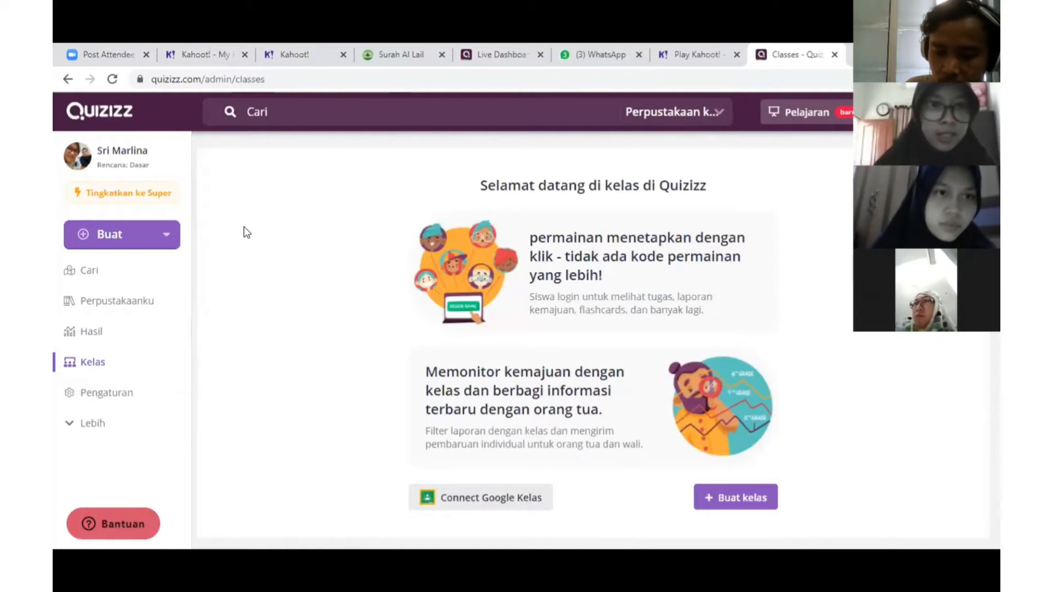
Look through the Pengaturan account settings page
click(95, 400)
scroll(359, 351, down, 3)
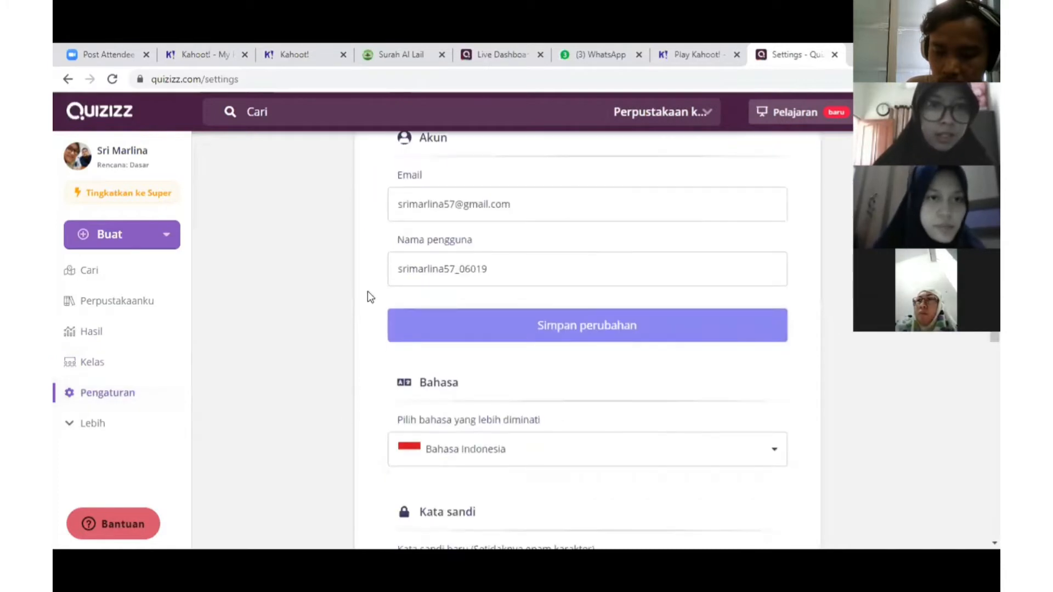
scroll(431, 430, down, 7)
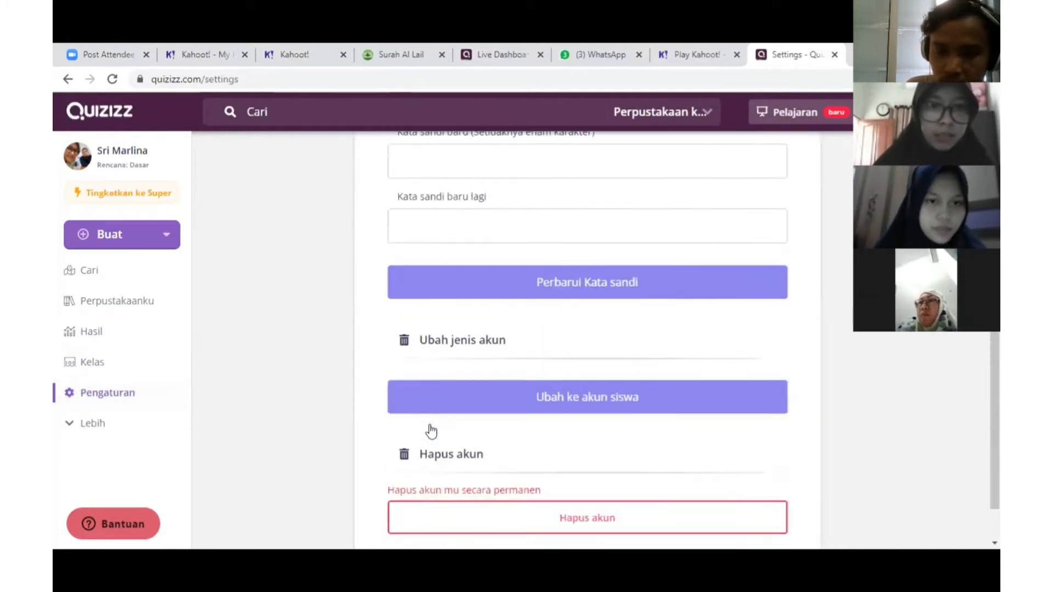
scroll(431, 431, down, 2)
Visit the Meme and Koleksi pages, then return to Cari
click(100, 425)
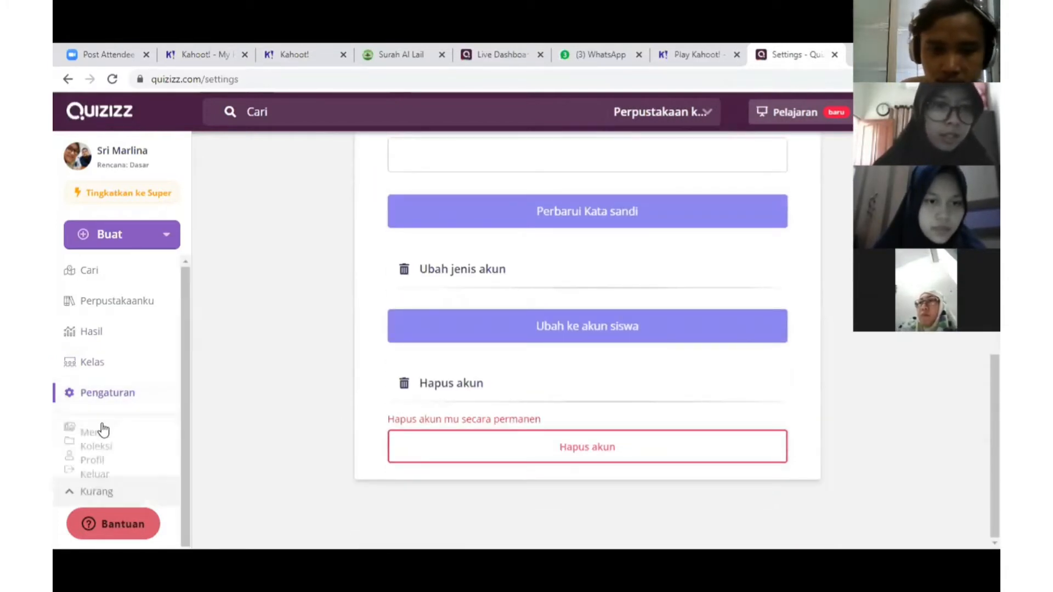
scroll(126, 428, down, 1)
click(116, 367)
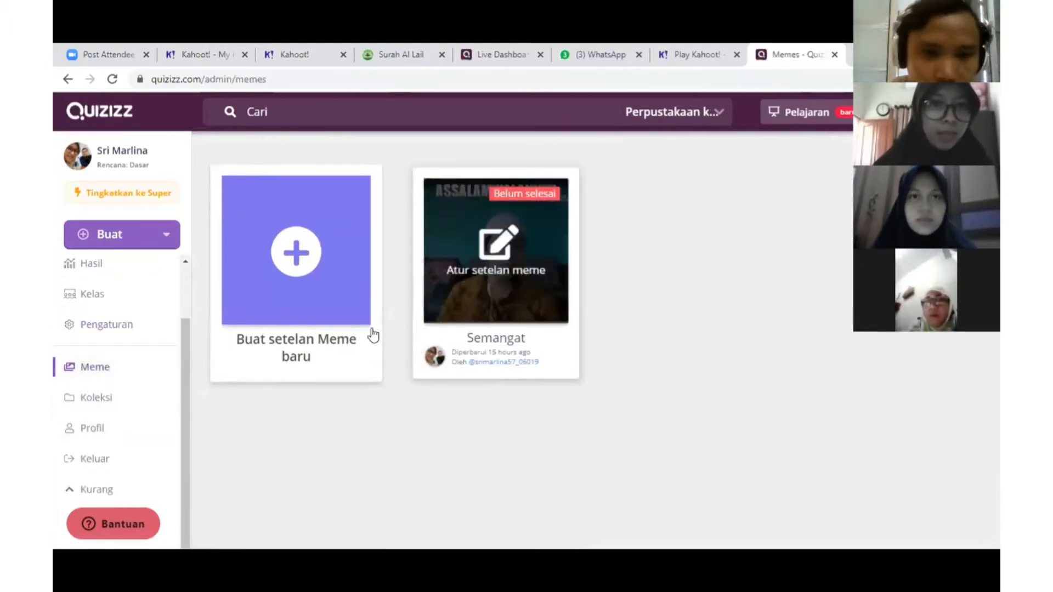
click(117, 400)
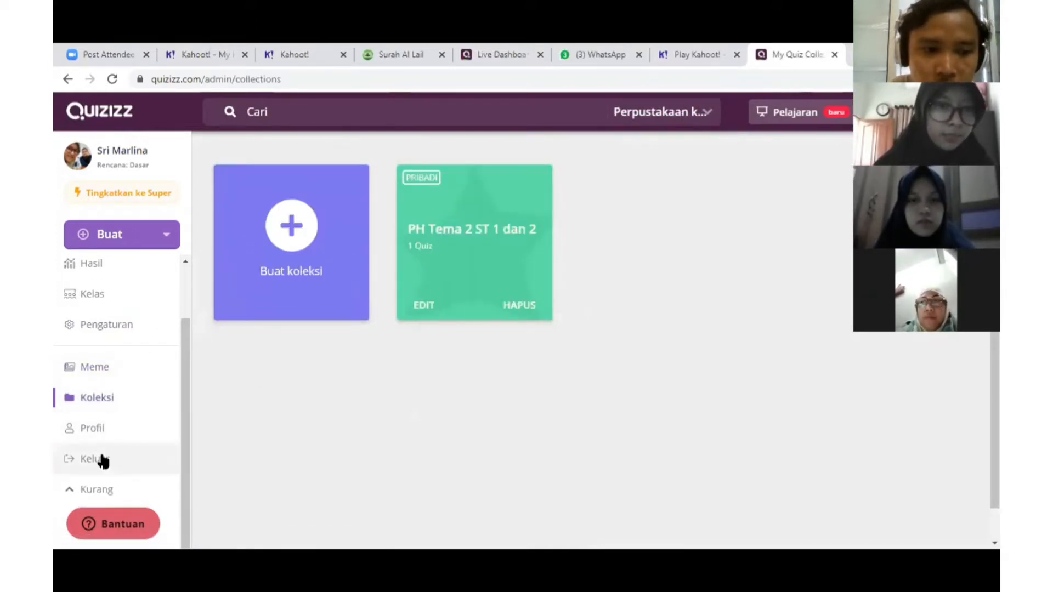
scroll(106, 329, up, 2)
click(100, 285)
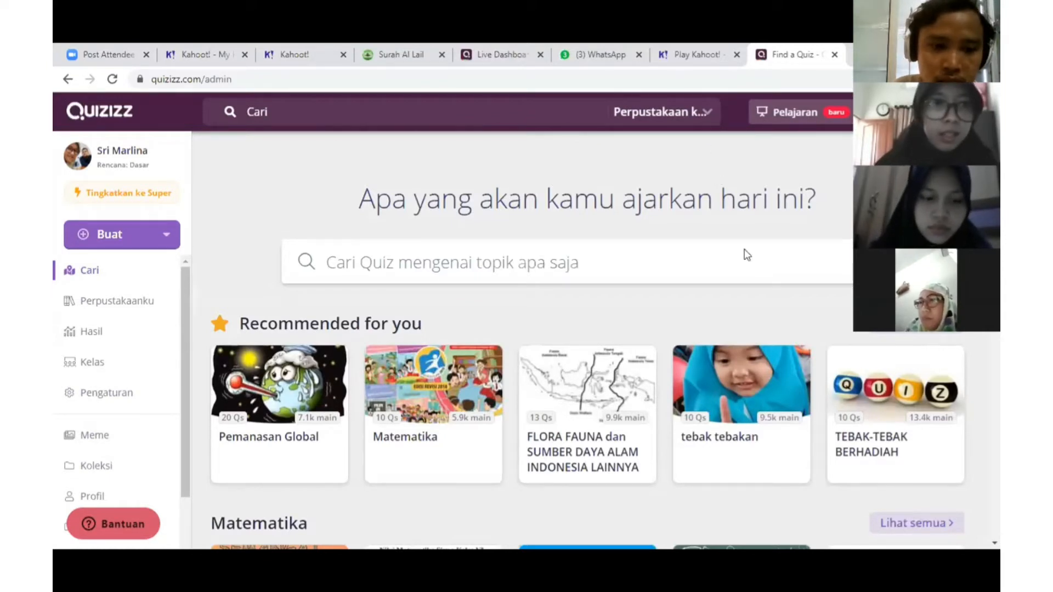
Start a new Quiz from the Buat menu
click(130, 241)
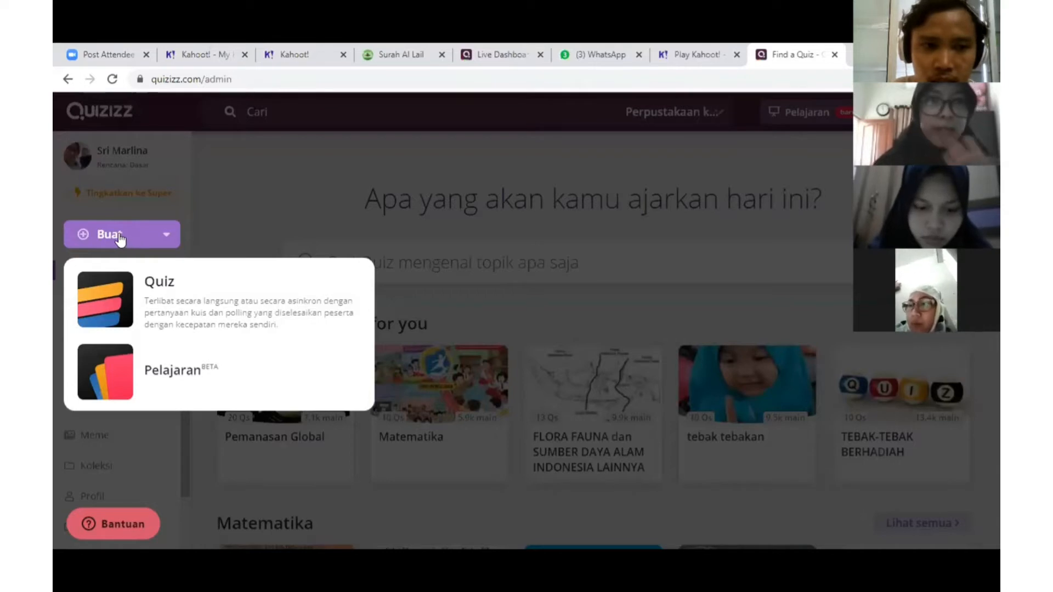
click(260, 210)
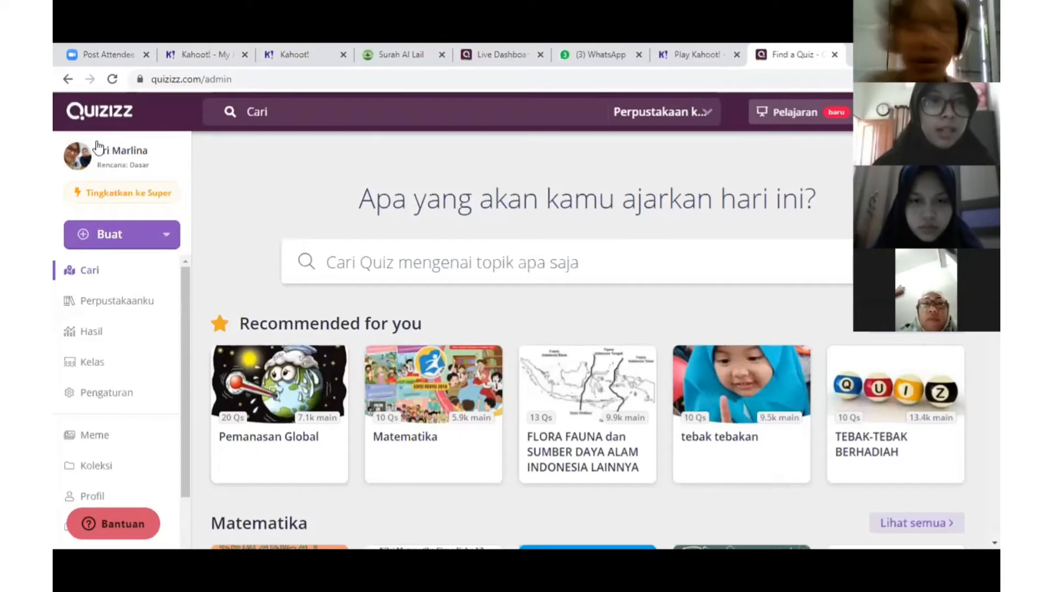
click(111, 237)
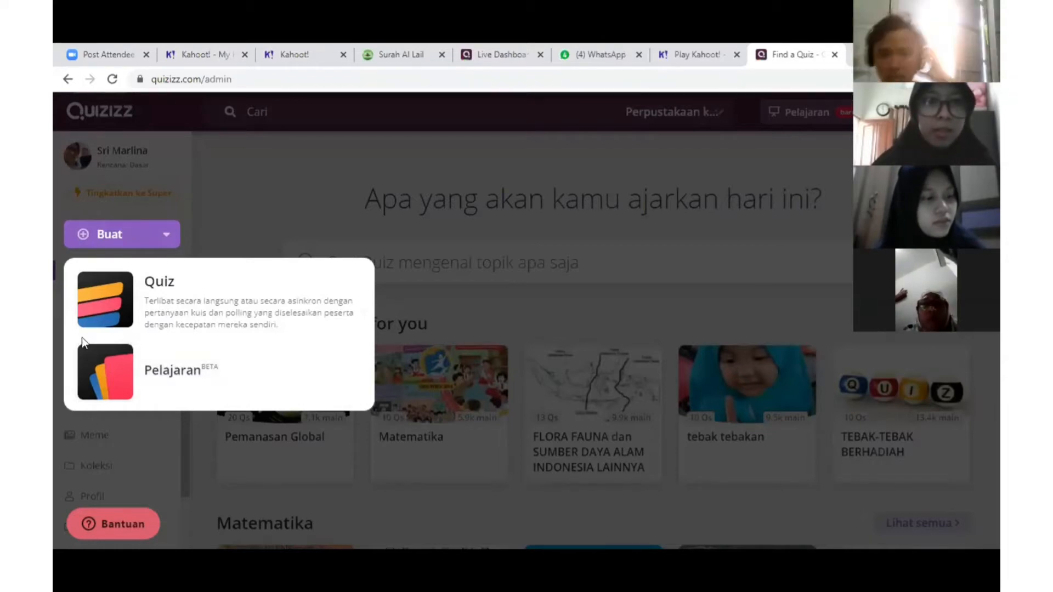
click(118, 303)
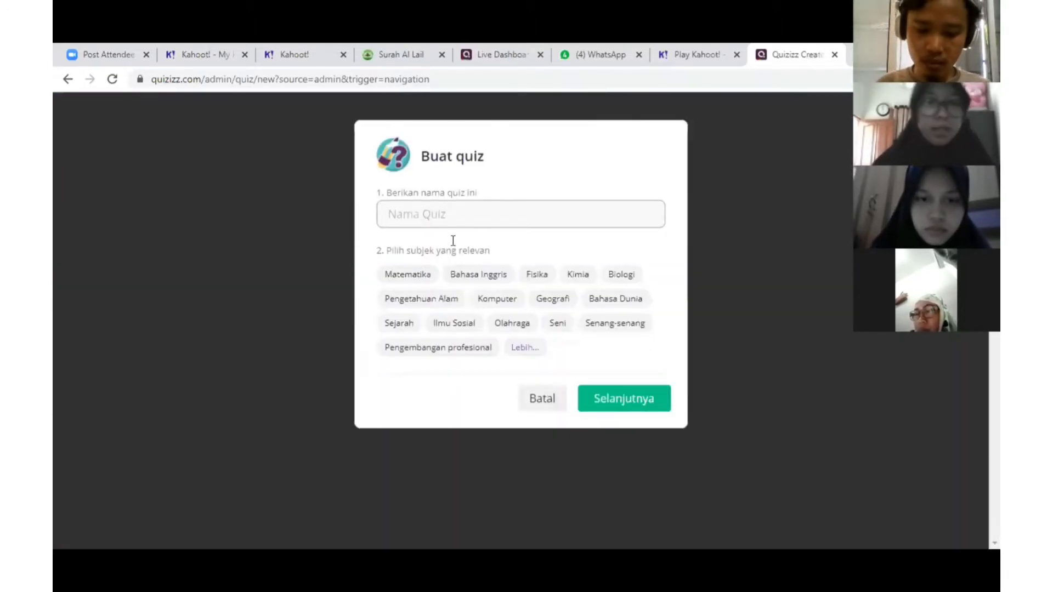
Name the quiz 'Tahfidz Kelompok' plus the teacher's name, subject Pelajaran Agama, and create it
text(Ta)
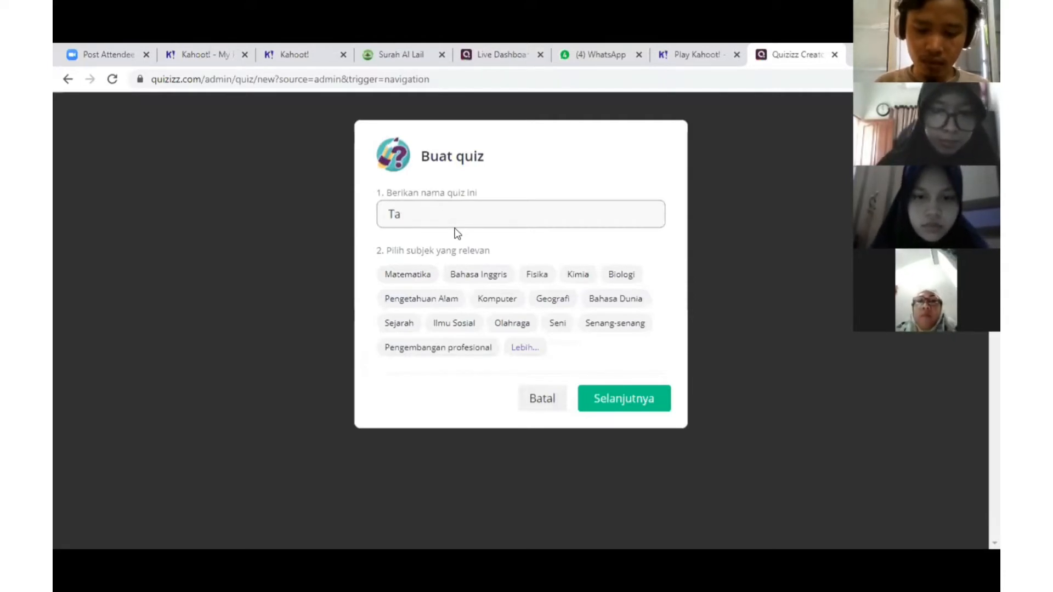
text(idz K)
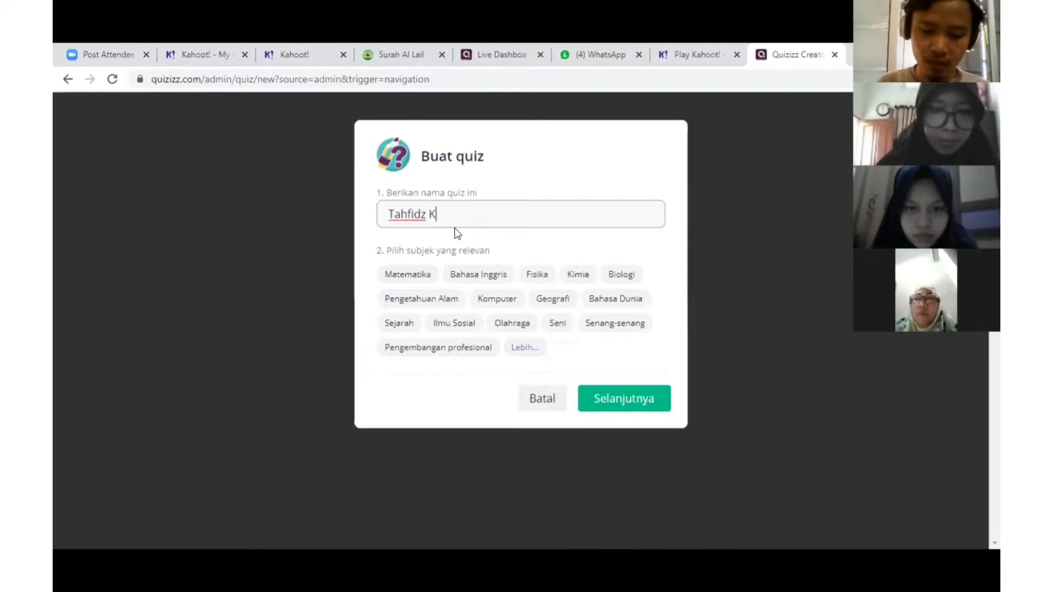
text(elompok Bu)
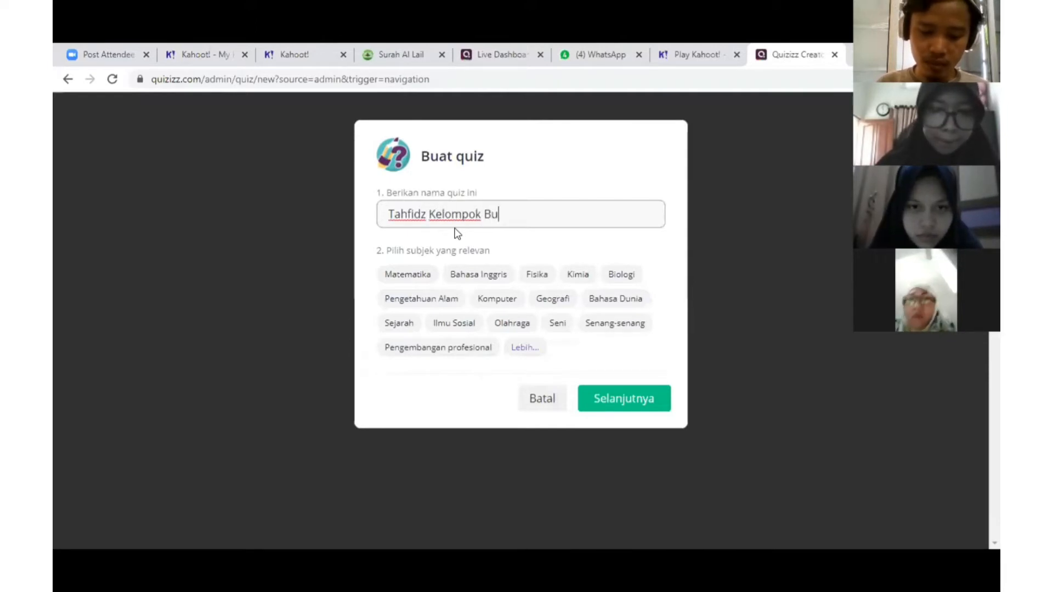
text( Marlina)
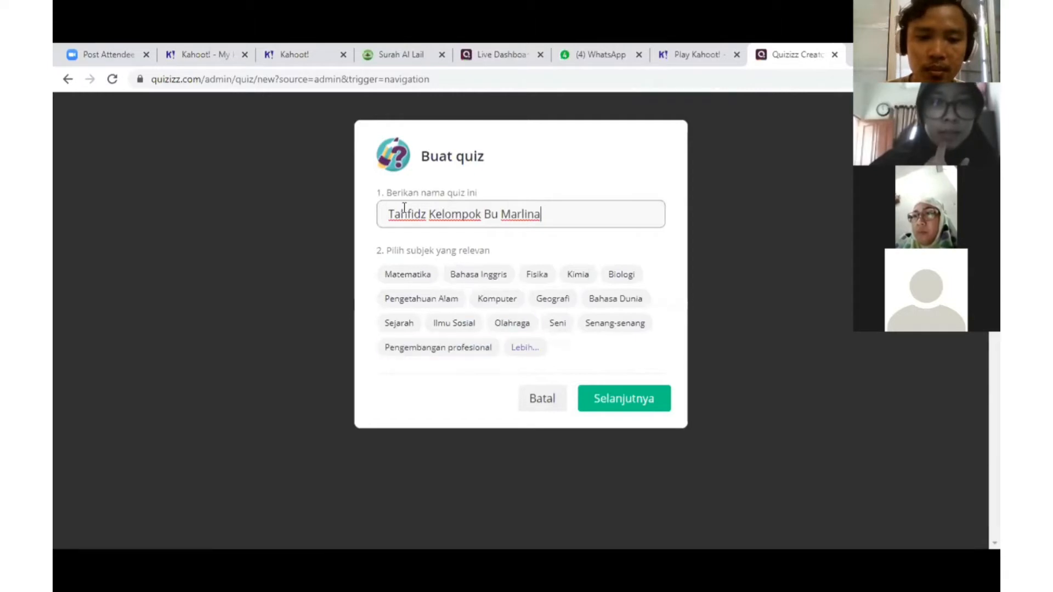
click(520, 349)
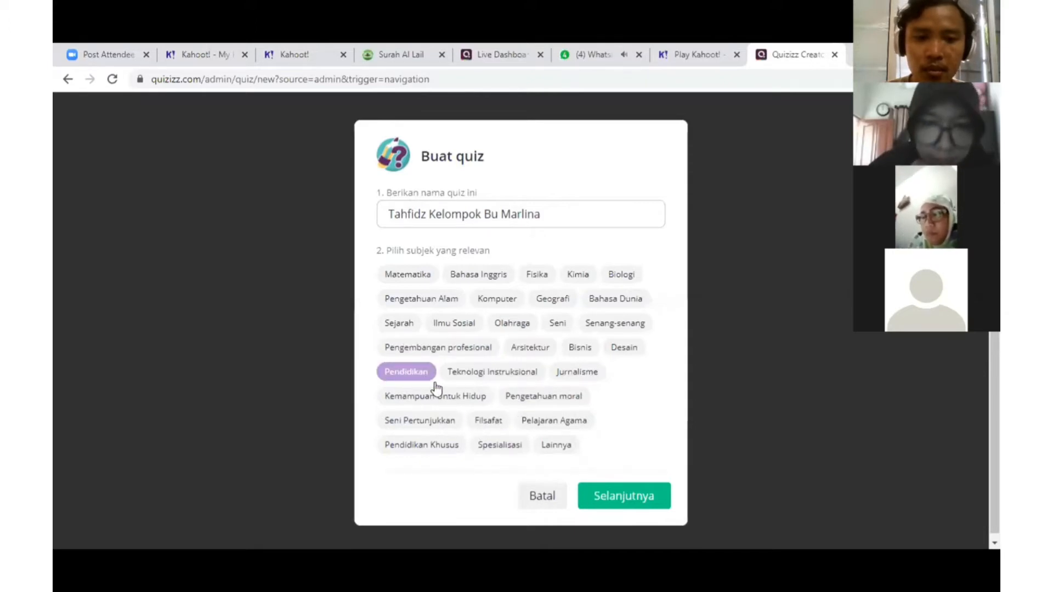
click(535, 426)
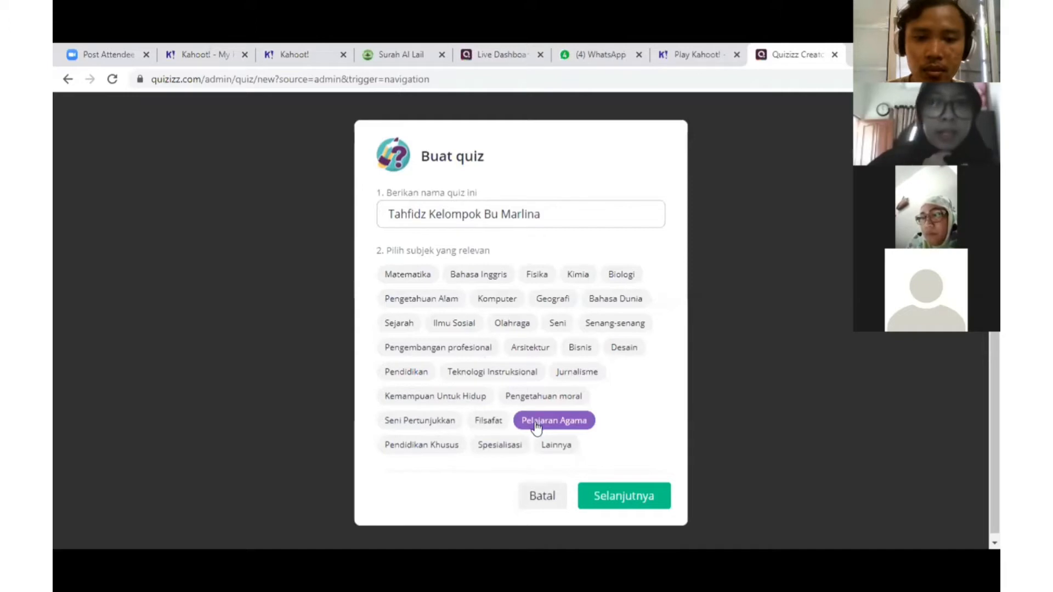
click(625, 504)
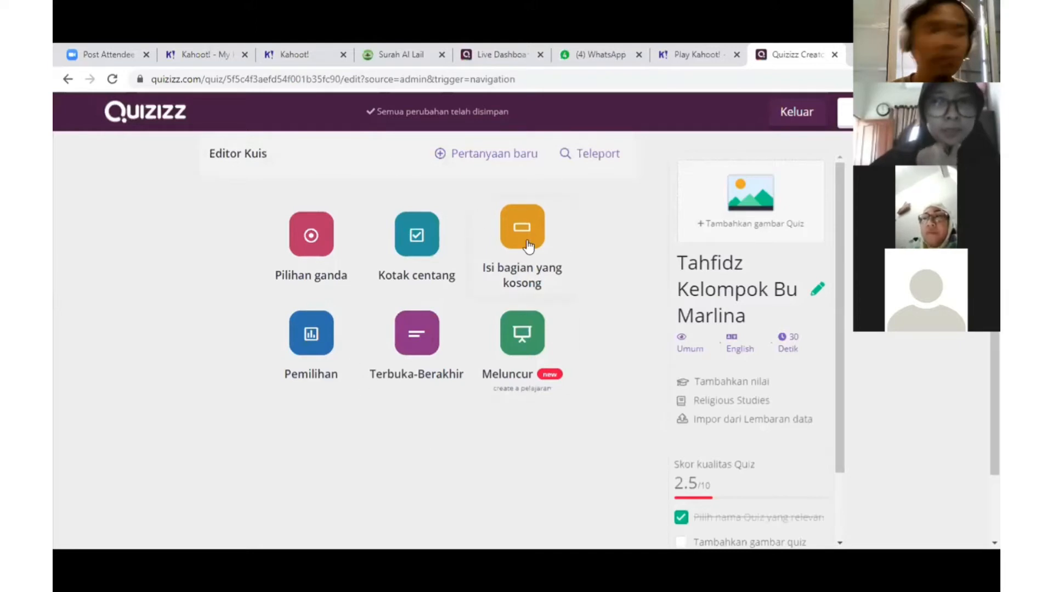
Upload the praying-child picture as the quiz cover image
click(760, 231)
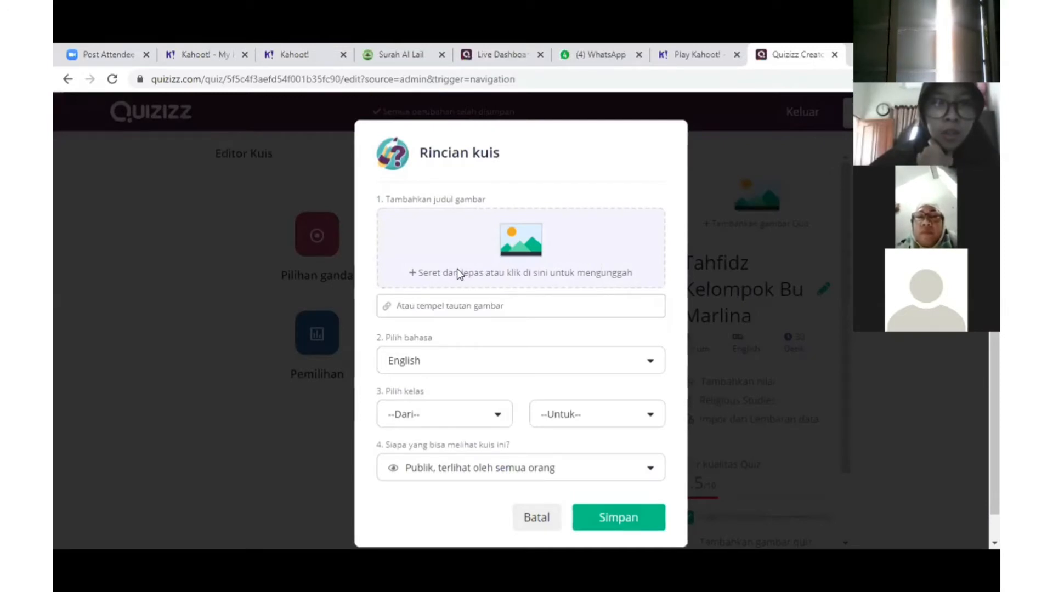
click(513, 257)
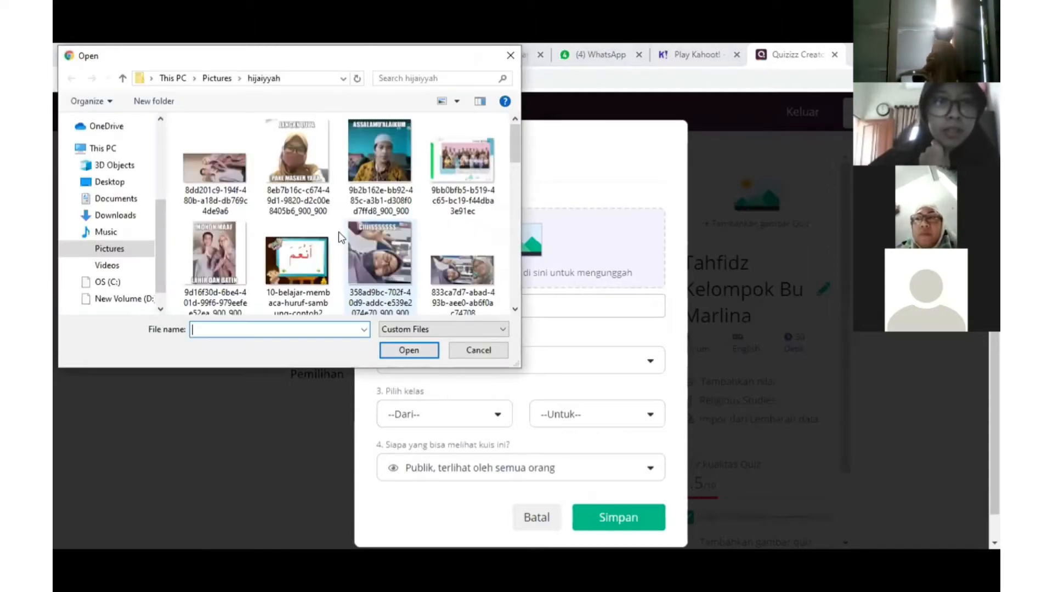
scroll(347, 228, down, 5)
scroll(372, 201, down, 3)
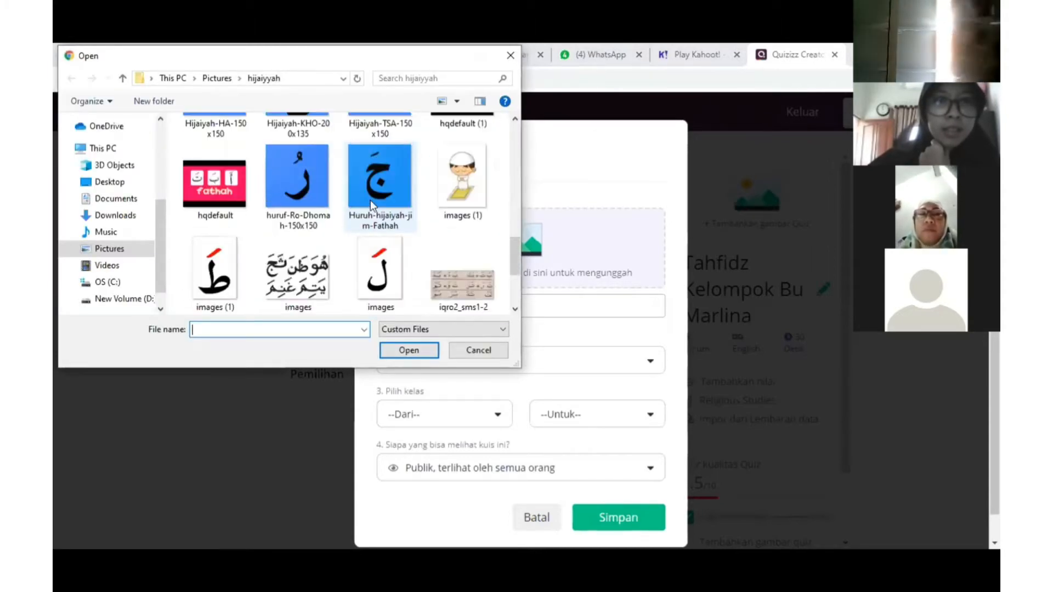
double_click(462, 174)
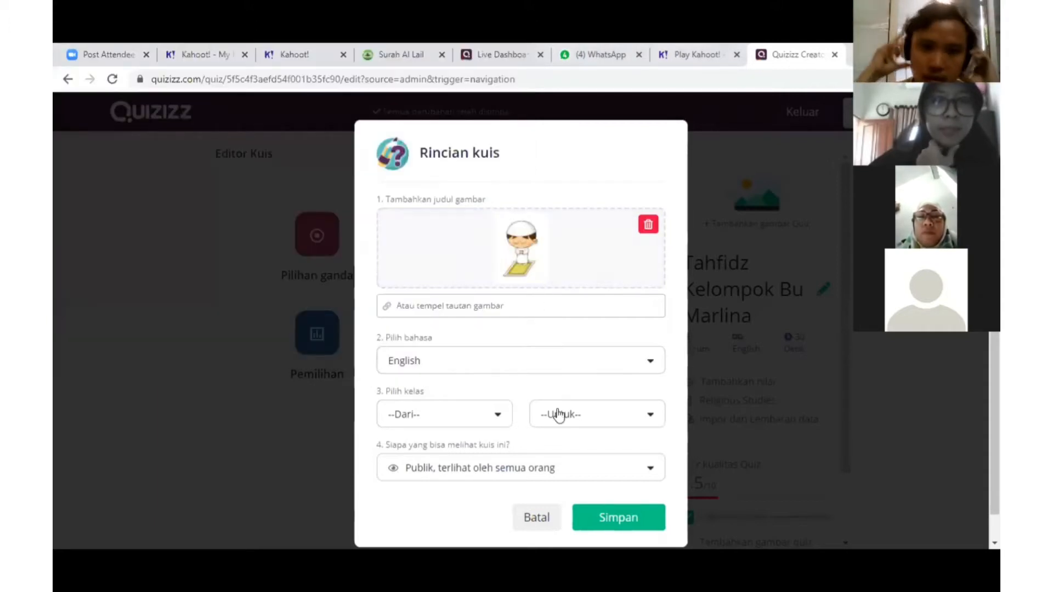
click(604, 525)
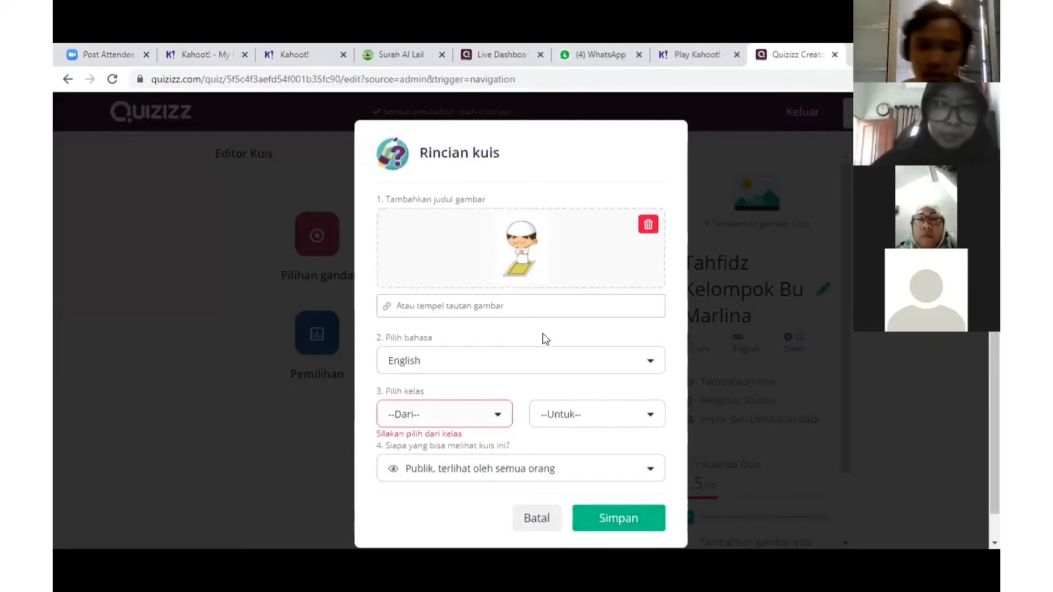
Set grade 1st, language Indonesian, Publik visibility, and save the quiz details
click(483, 412)
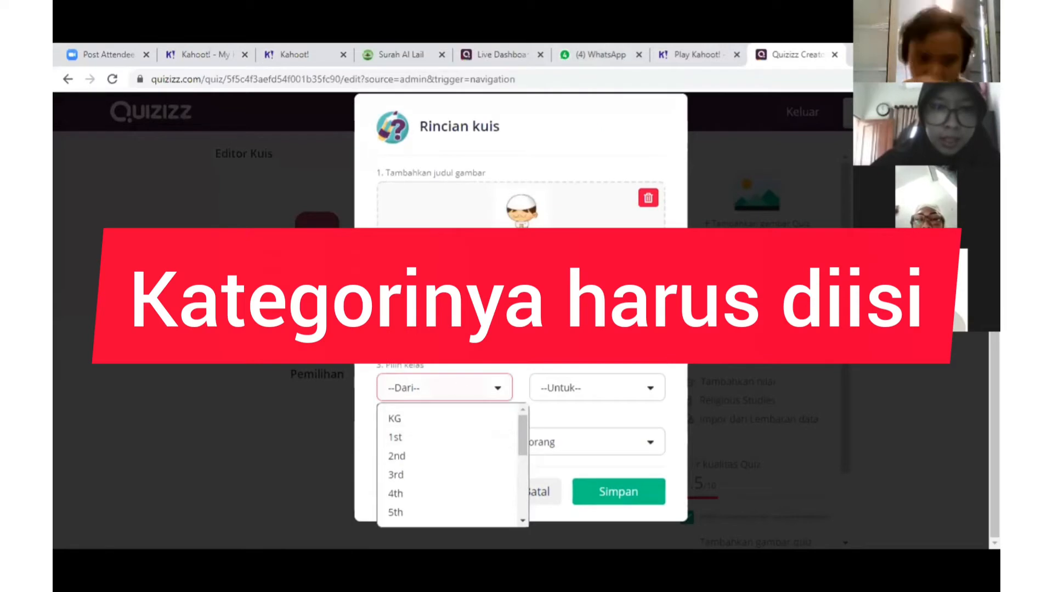
click(439, 438)
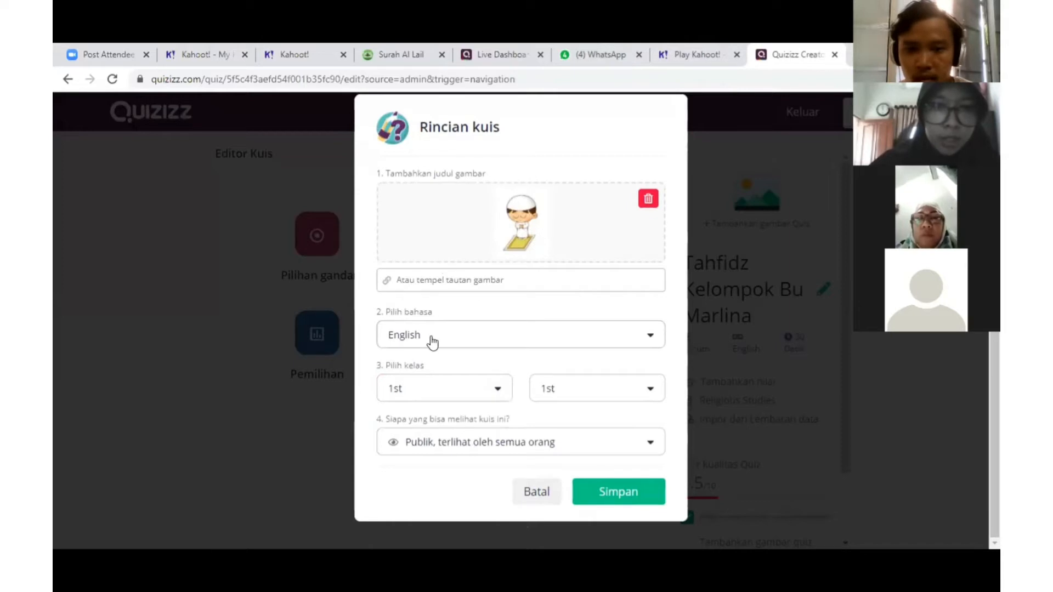
click(432, 341)
scroll(439, 381, down, 2)
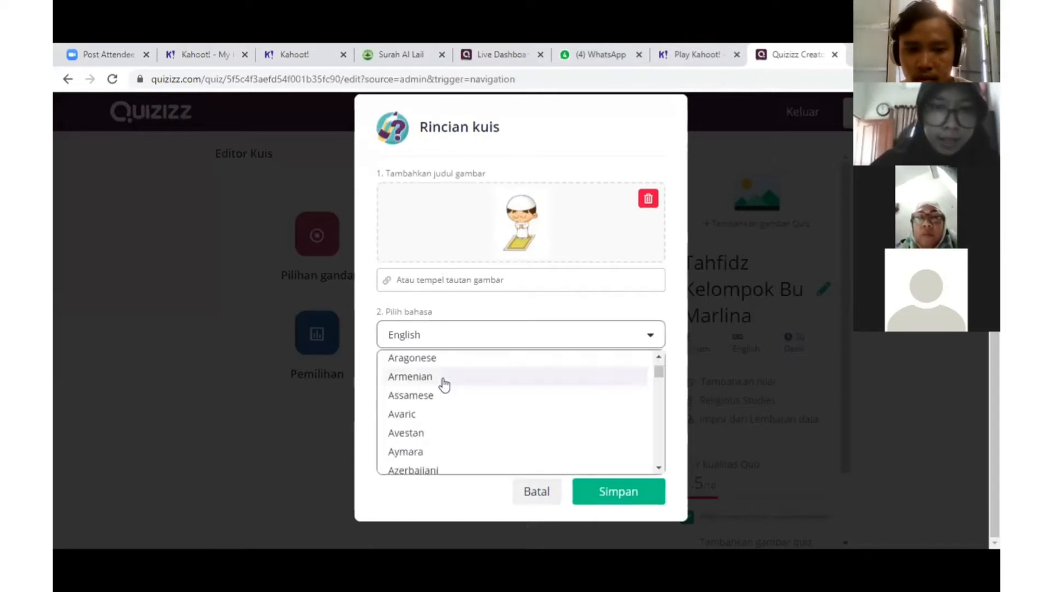
scroll(444, 384, down, 6)
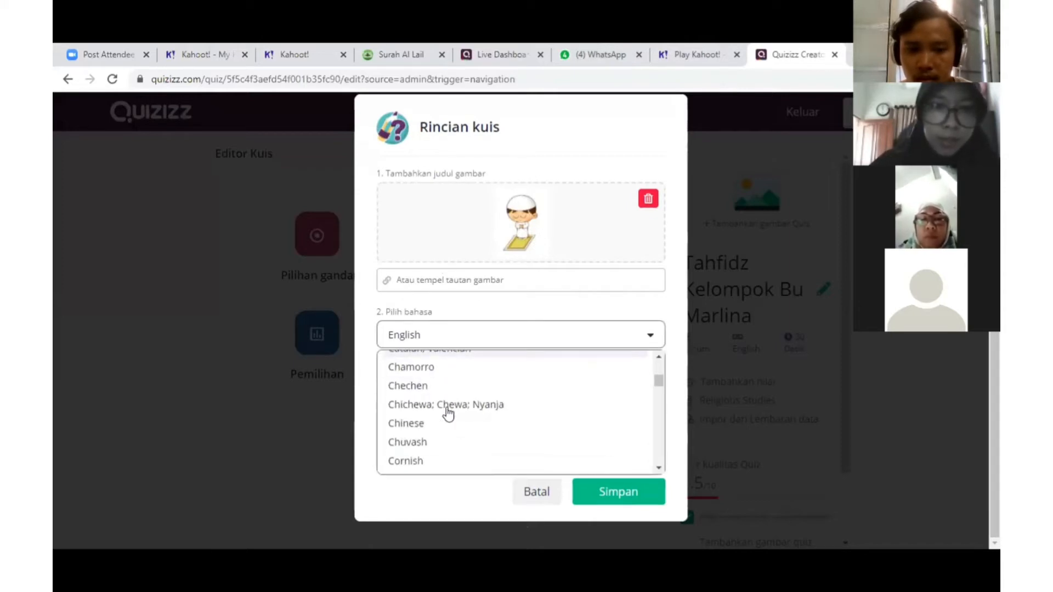
scroll(448, 415, down, 8)
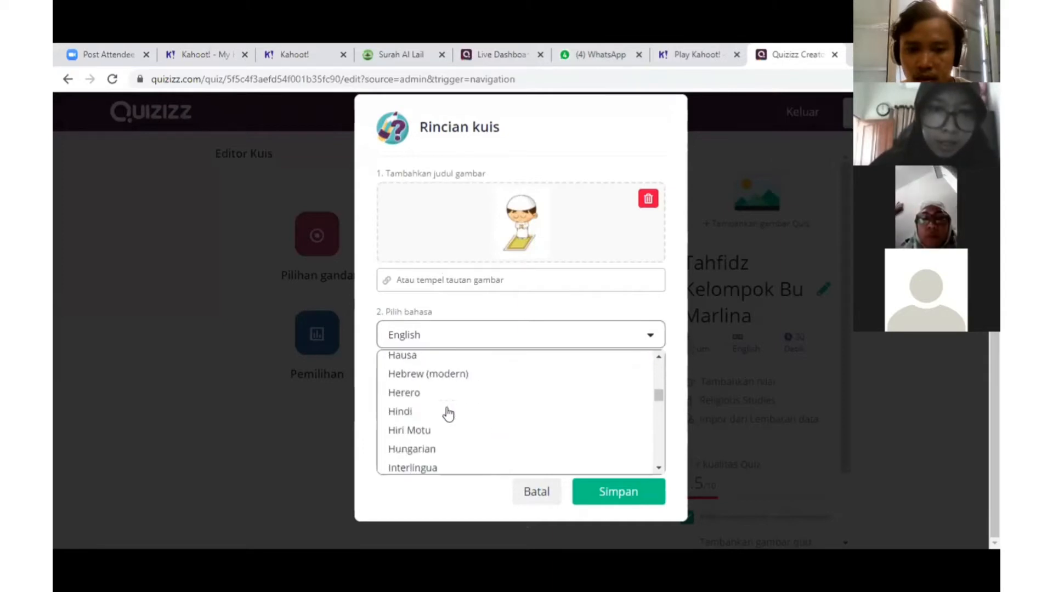
scroll(449, 415, down, 3)
scroll(428, 372, up, 2)
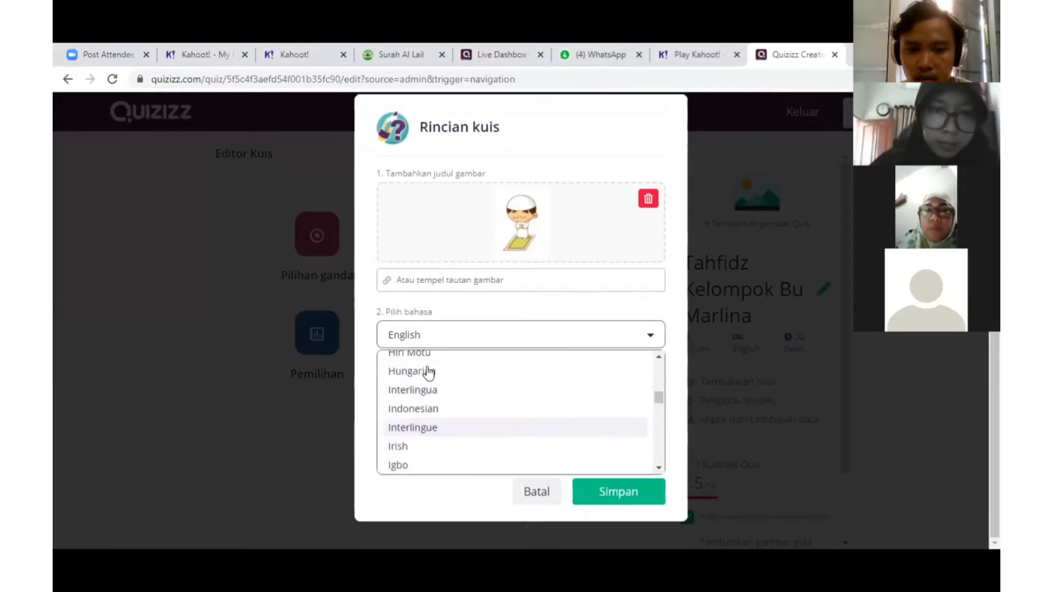
click(434, 410)
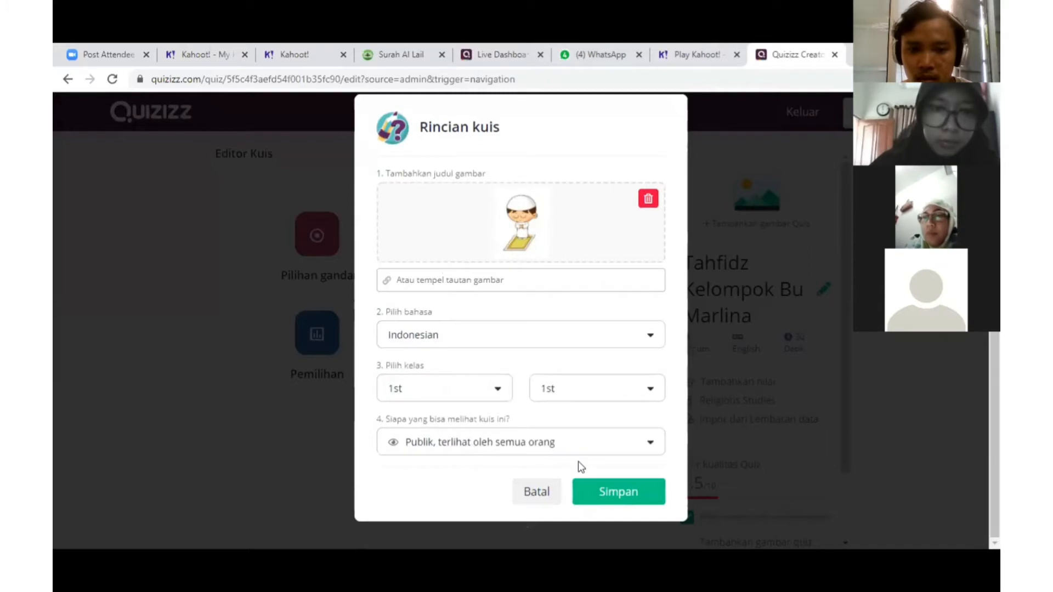
click(517, 438)
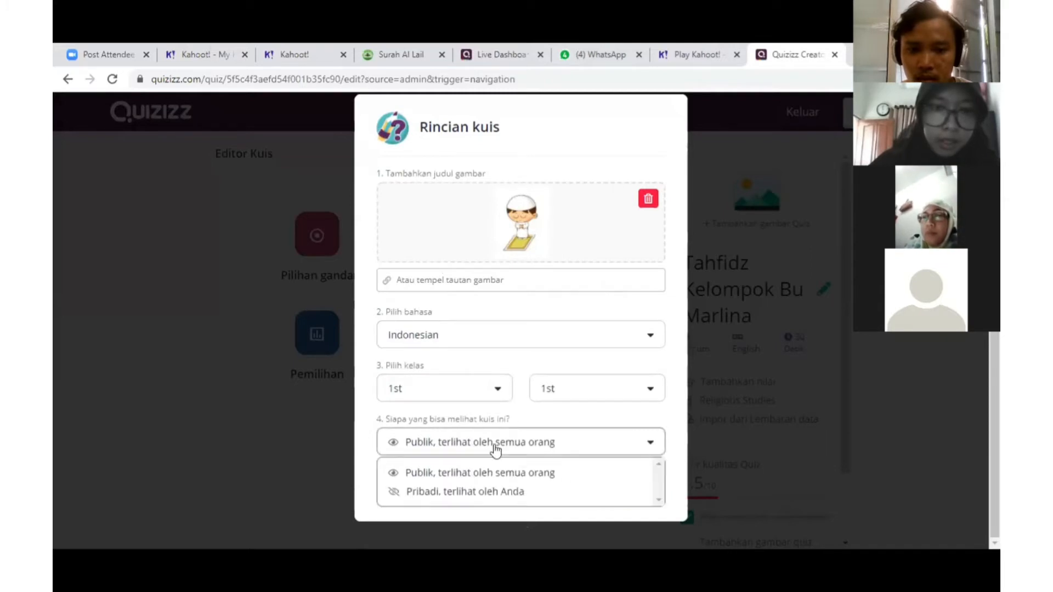
click(471, 473)
click(615, 494)
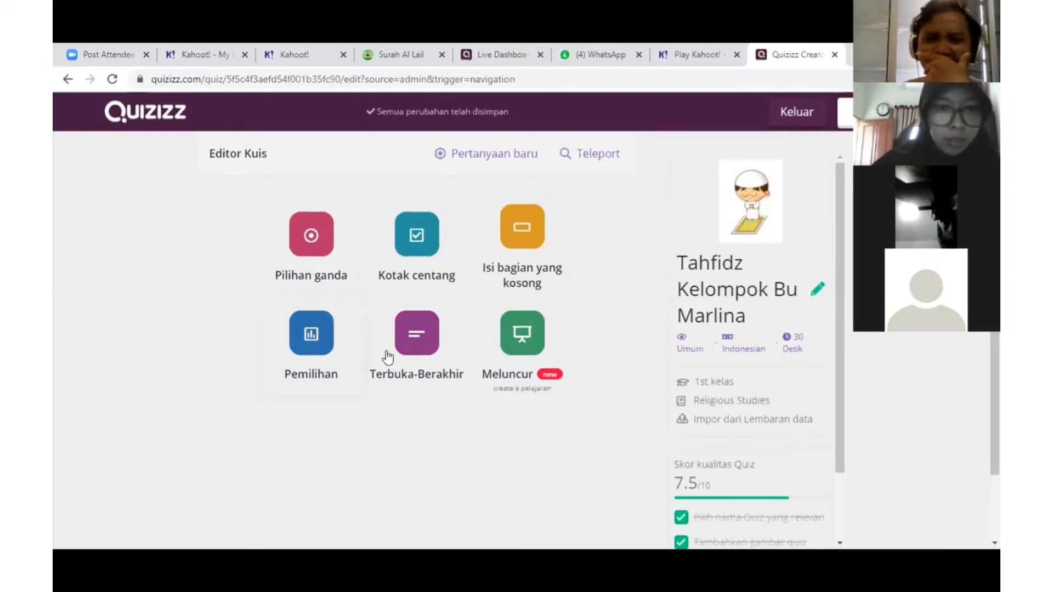
Add a multiple-choice question reading 'Rukun Iman ke 3 adalah Iman kepada ...'
click(292, 240)
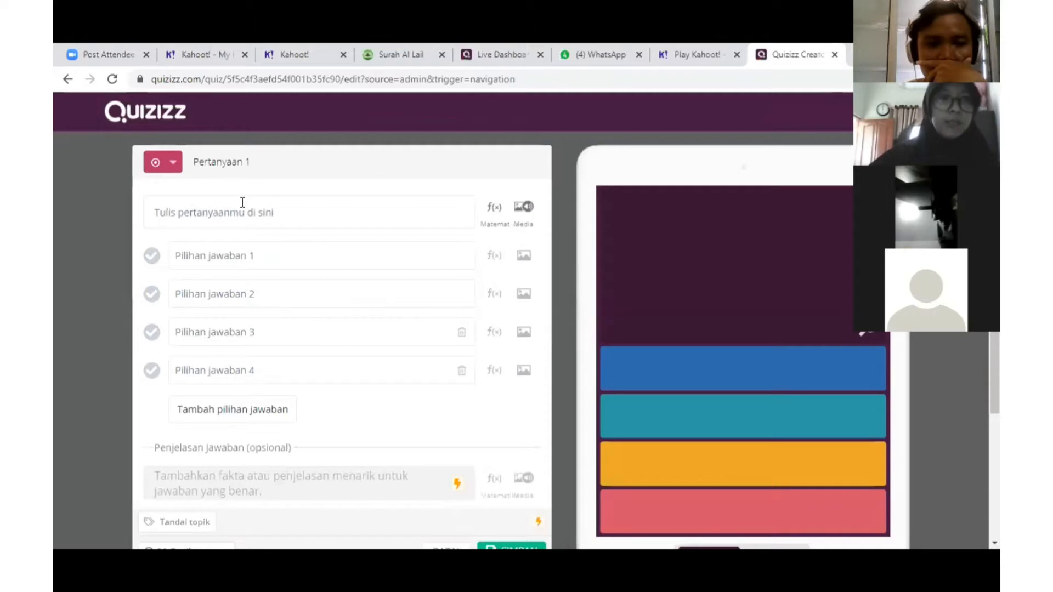
click(212, 209)
text(S)
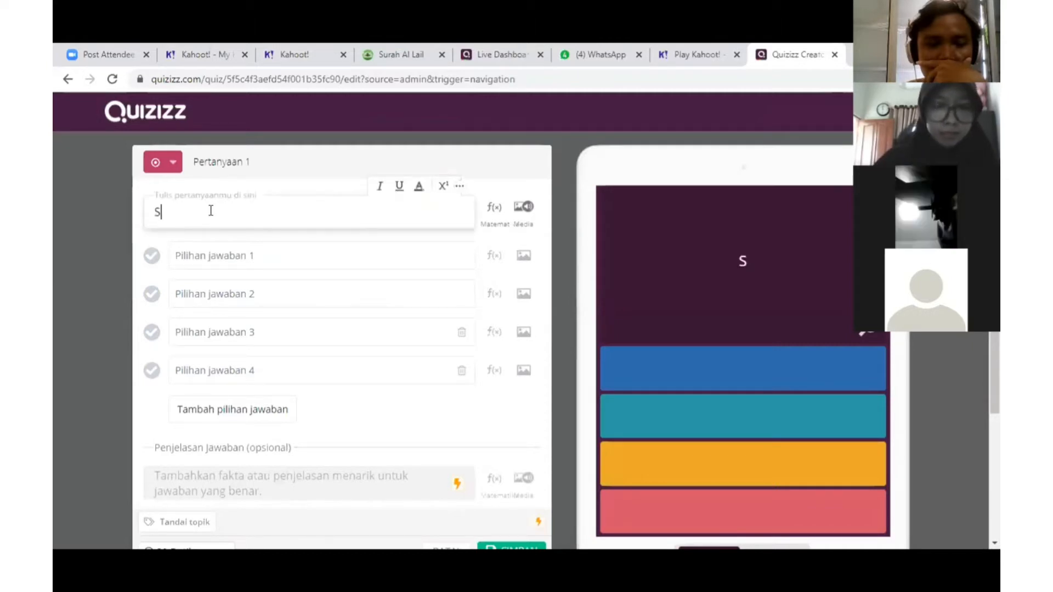
key(BackSpace)
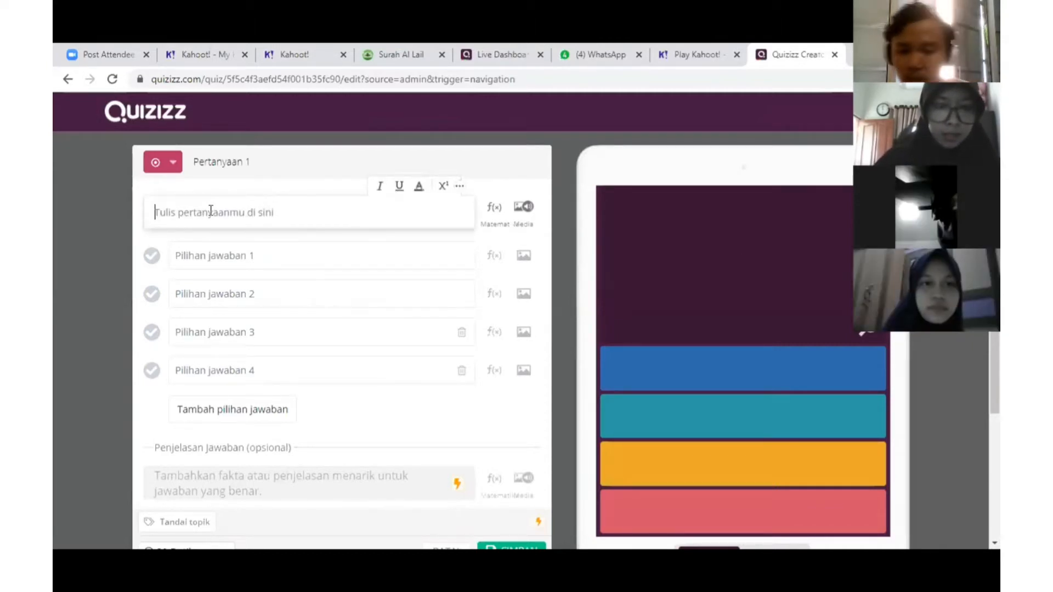
text(R)
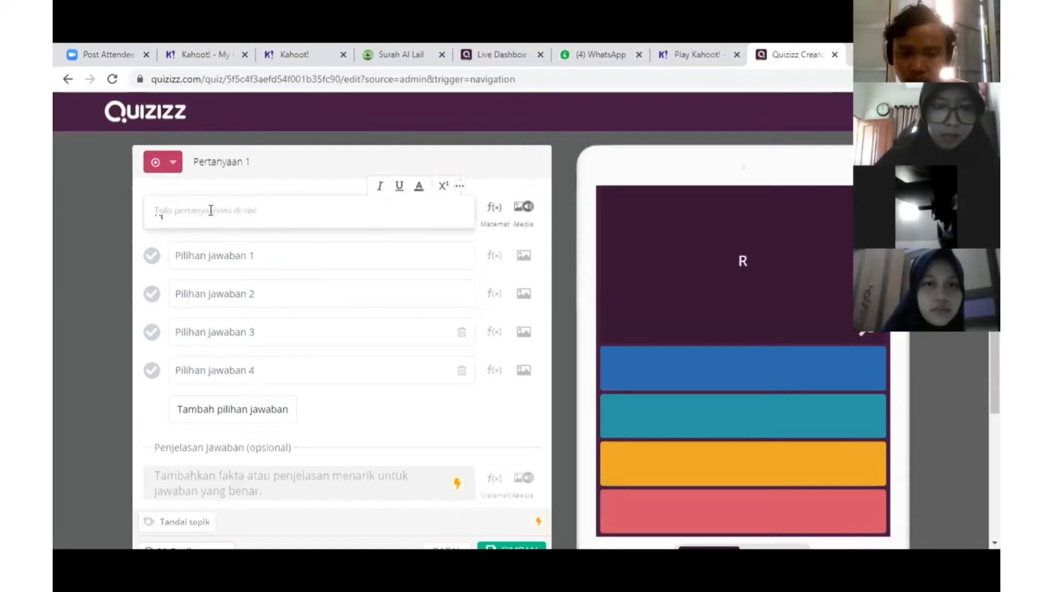
text(ukun)
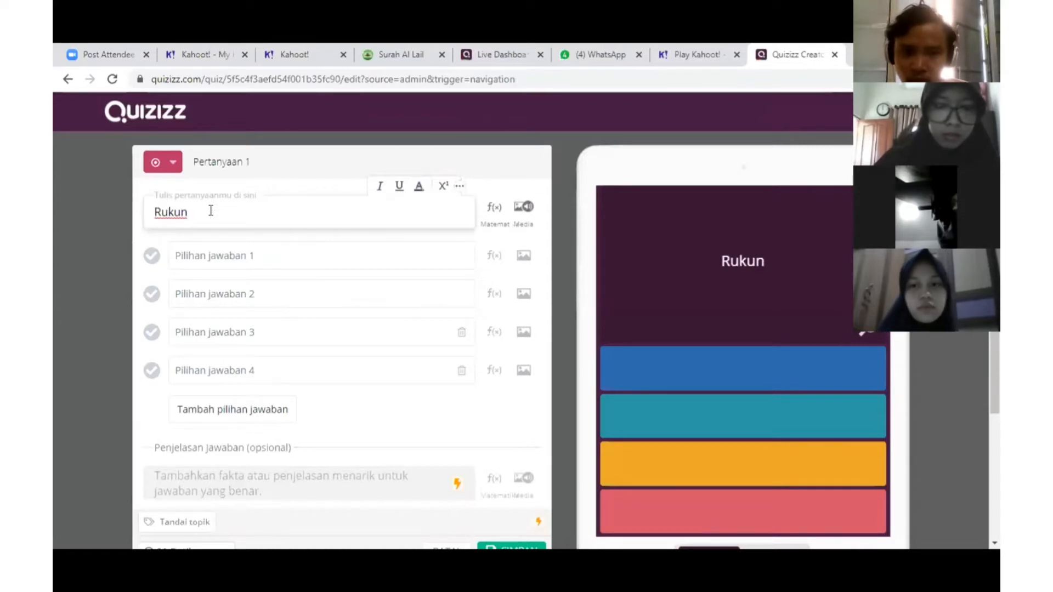
text( Iman ke)
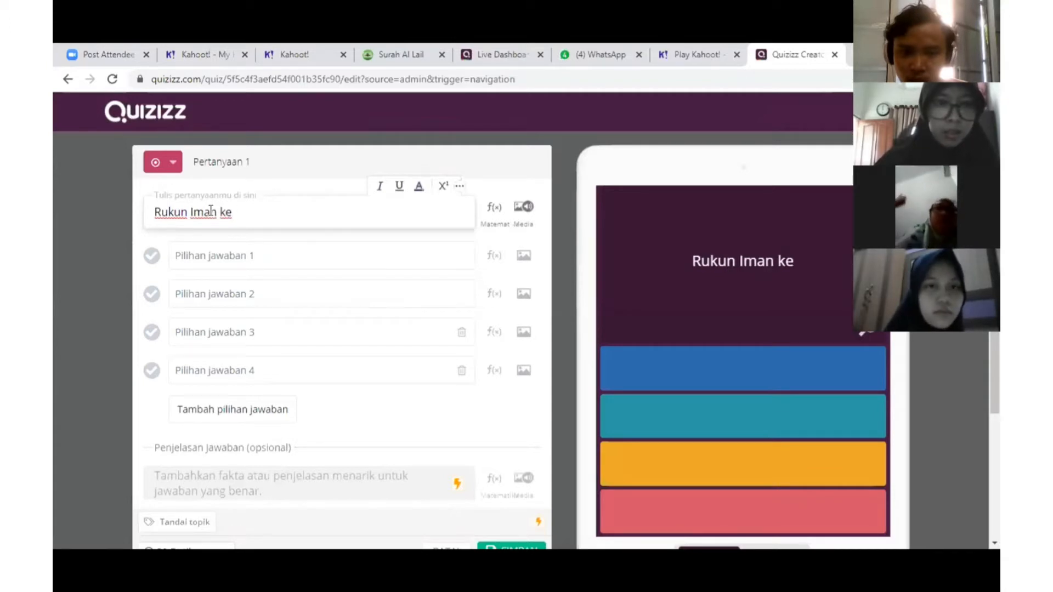
text( 3)
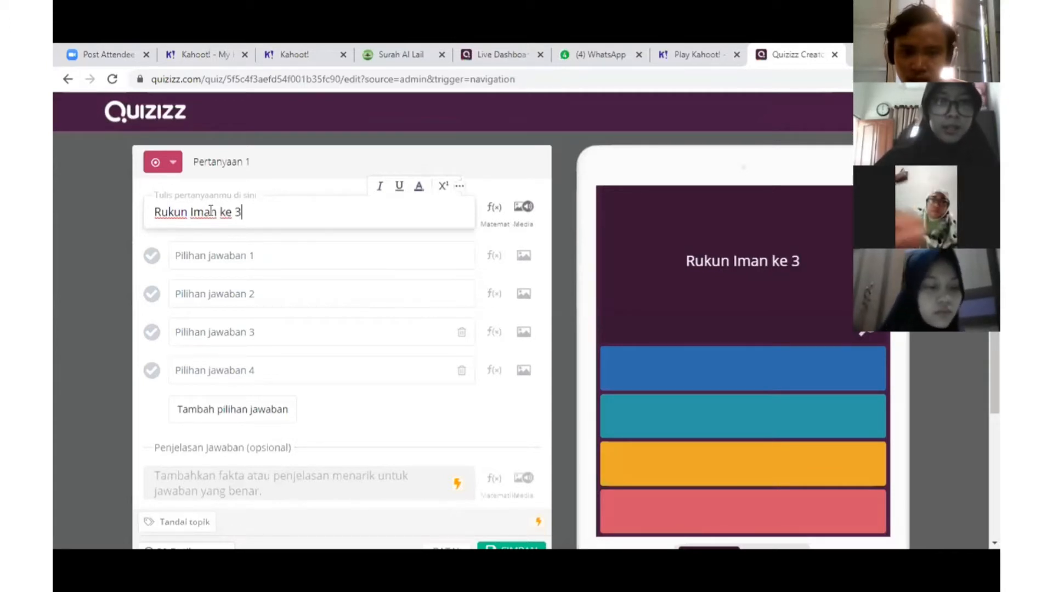
text( adalah)
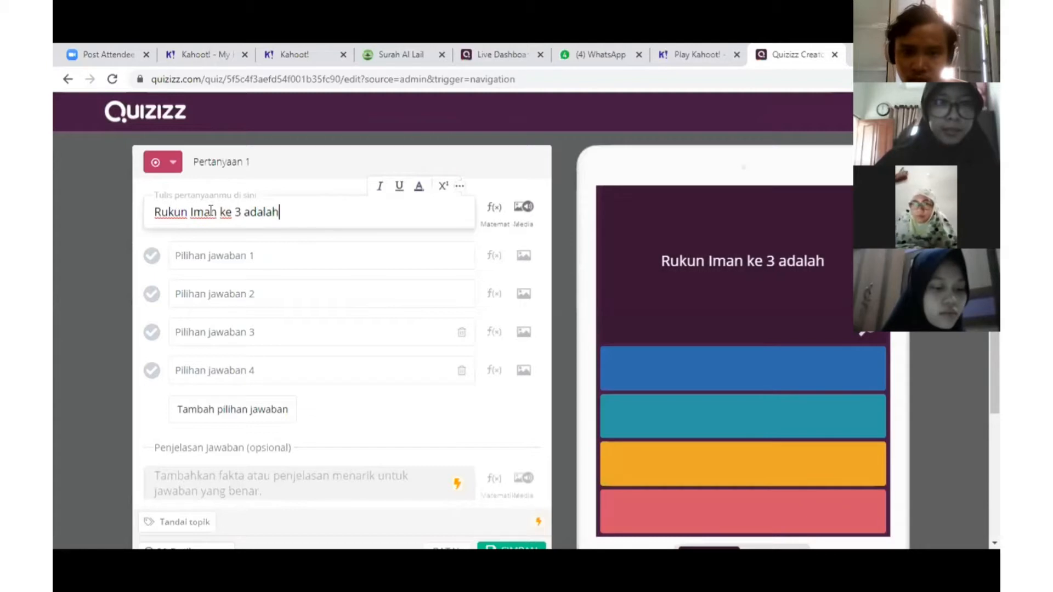
text( Iman k)
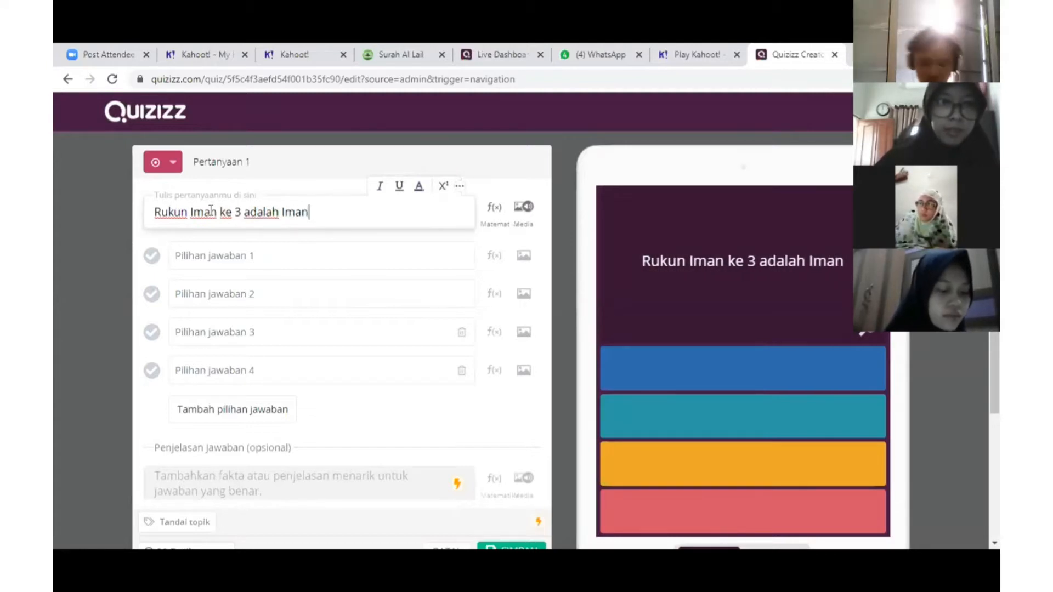
text(epada )
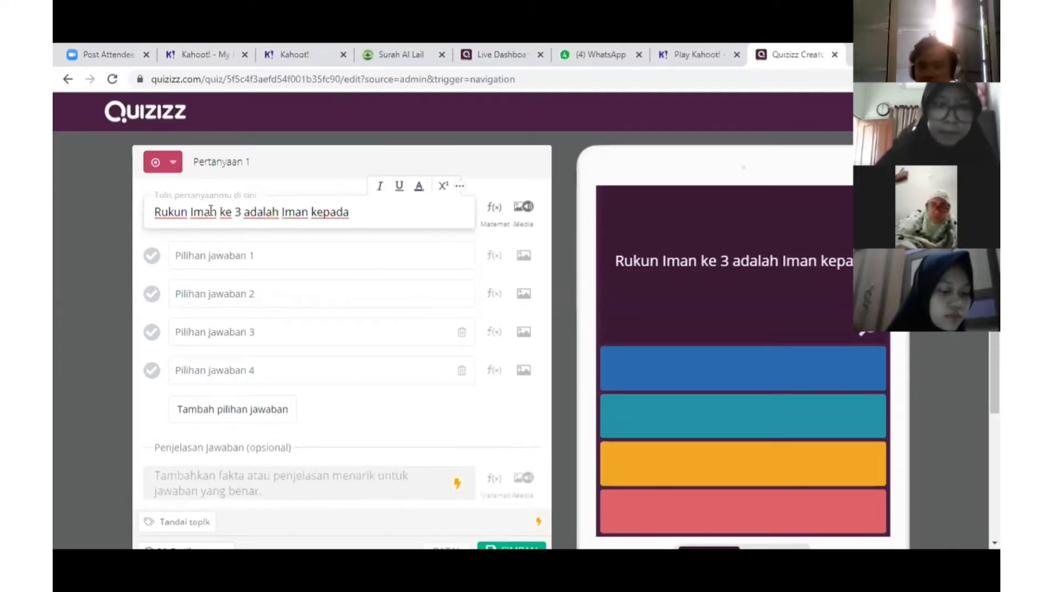
text(...)
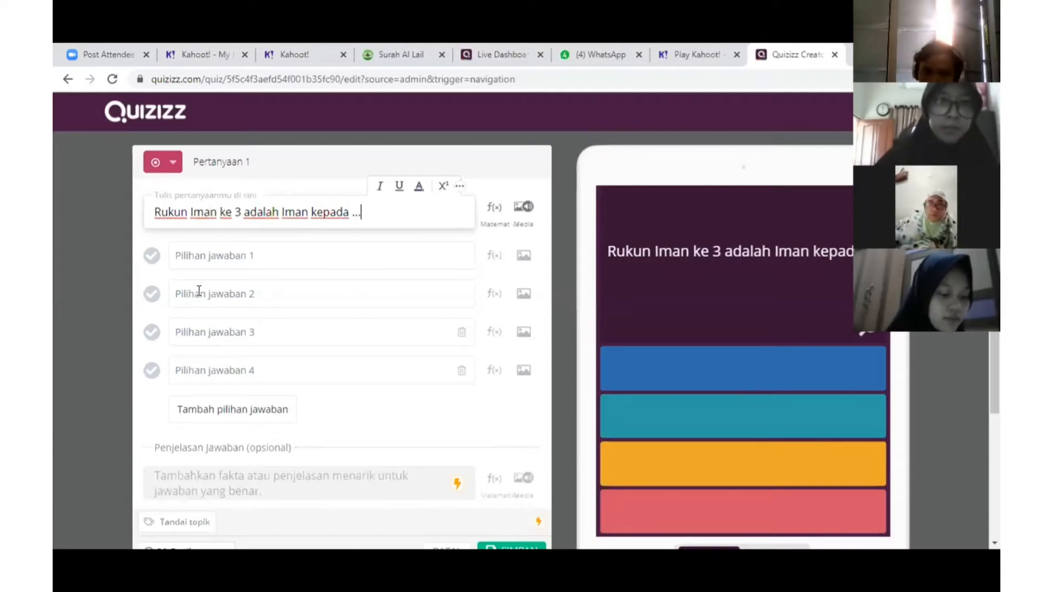
click(202, 263)
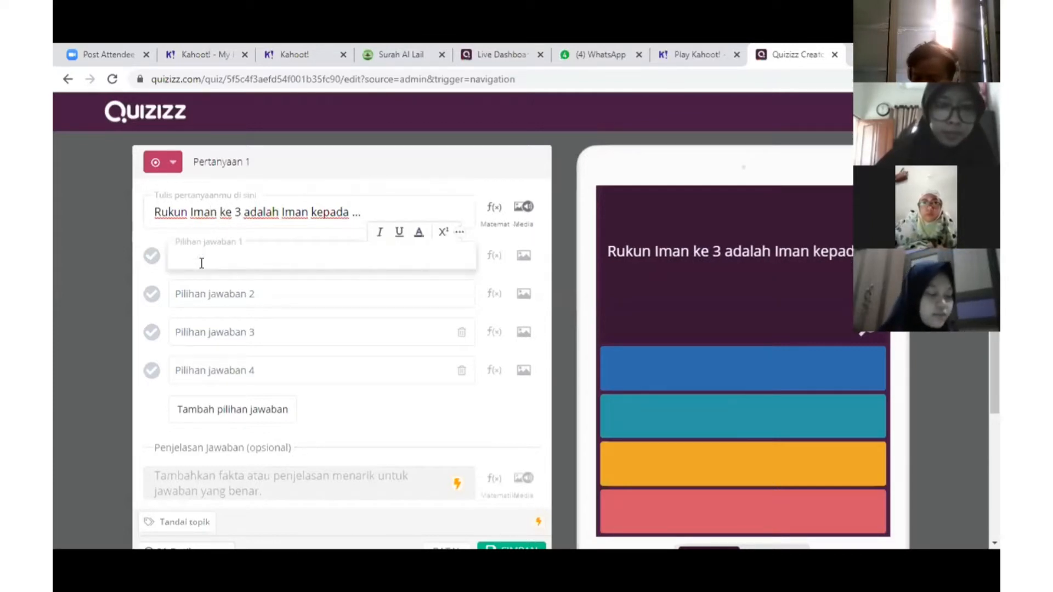
Fill answer choices 1–3 with 'Allah SWT', 'Rosulallah' and 'Kitab Allah'
text(Allah S)
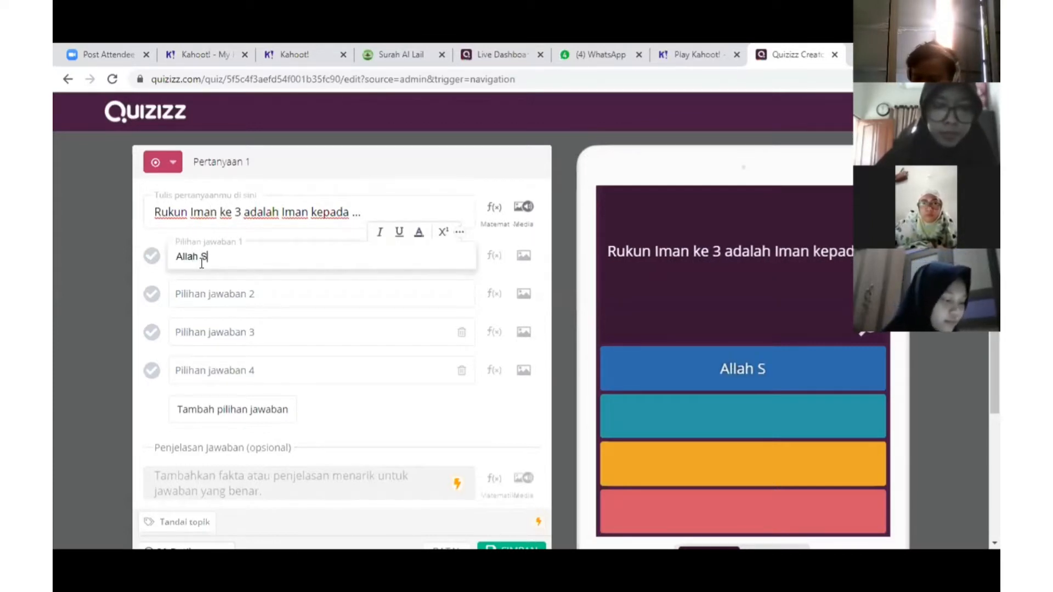
text(TW)
key(BackSpace)
key(BackSpace)
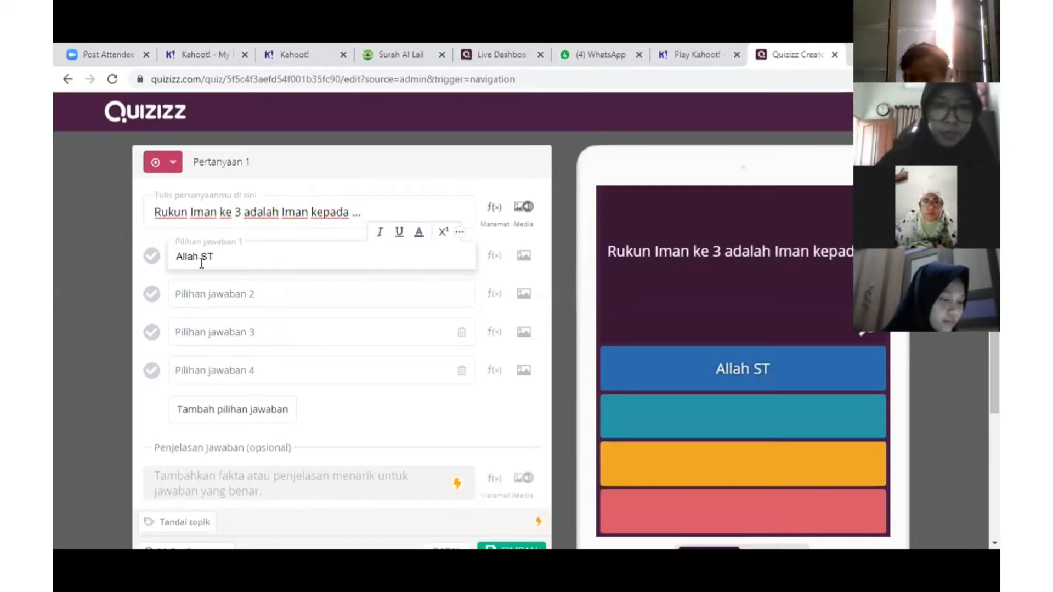
text(WT)
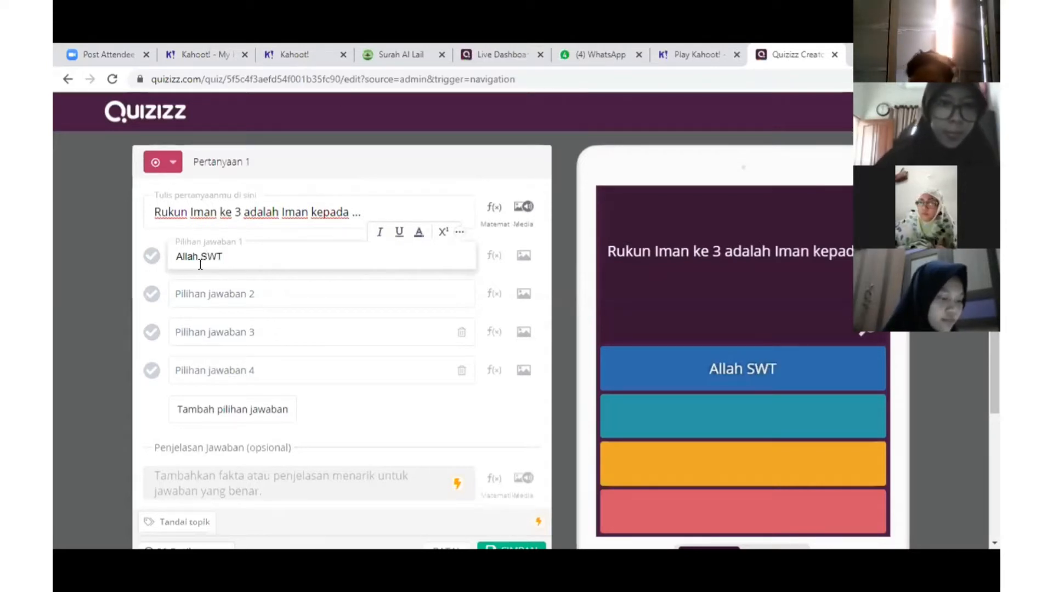
click(211, 301)
text(Na)
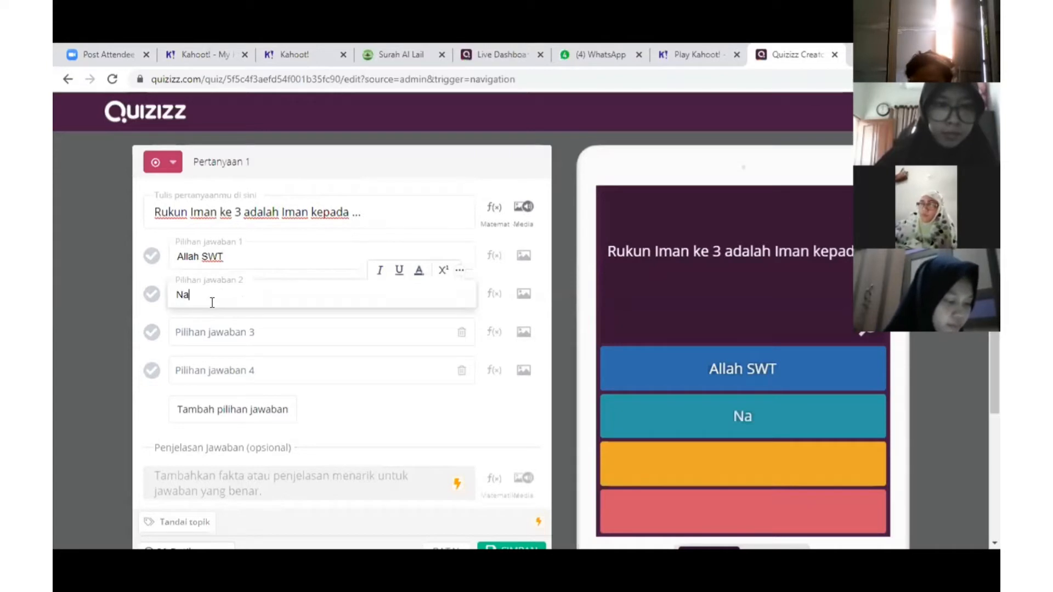
text(b)
key(BackSpace)
key(BackSpace)
key(BackSpace)
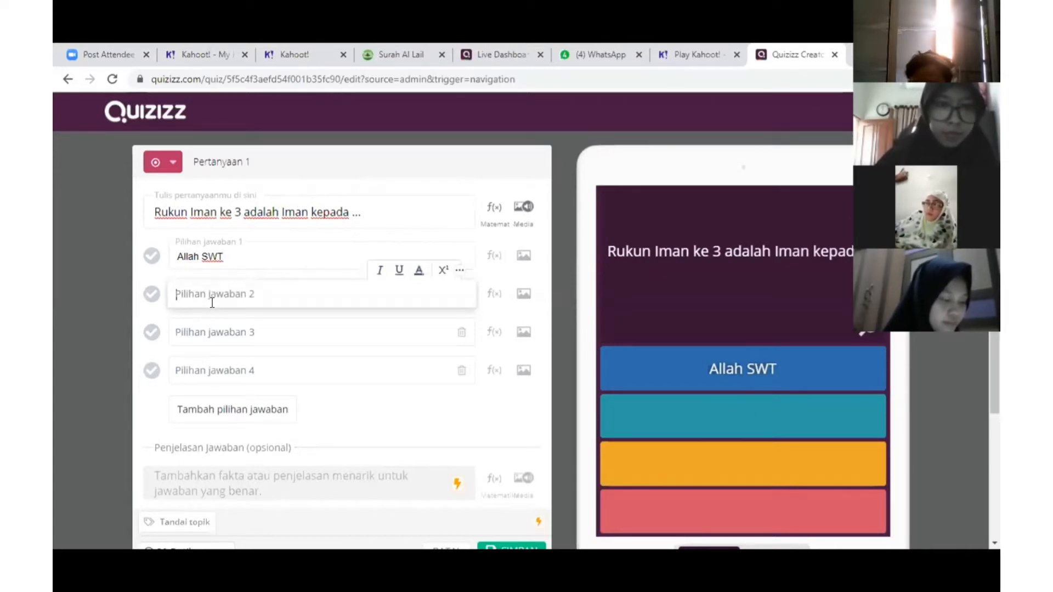
text(R)
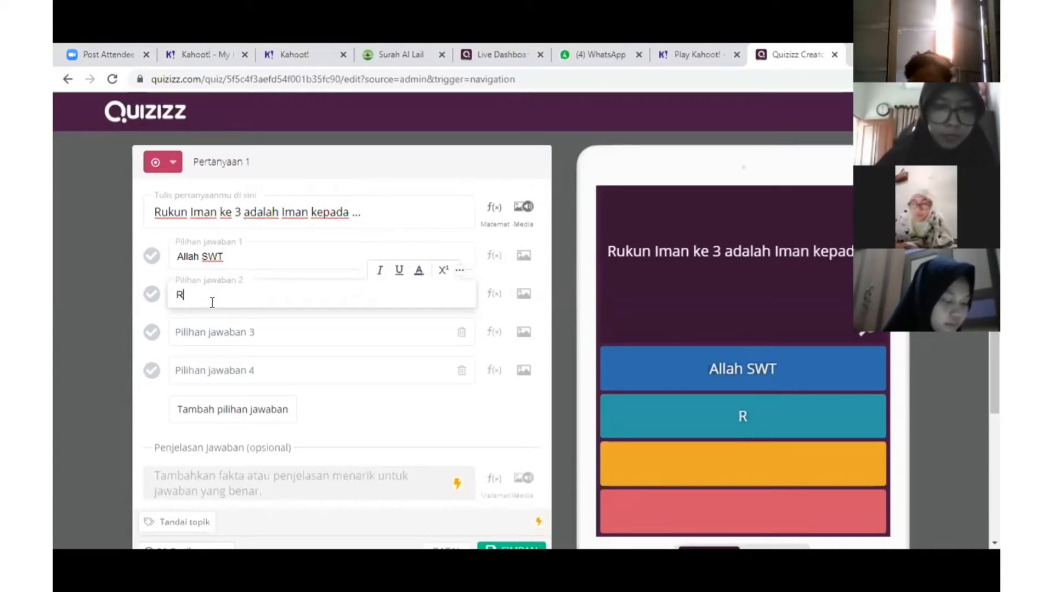
text(osulA)
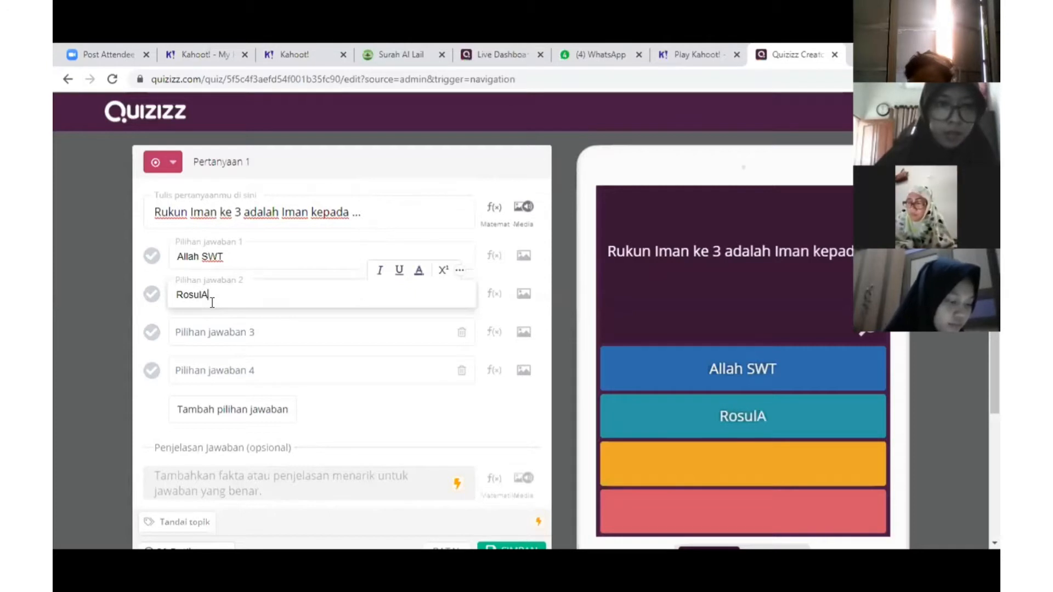
key(BackSpace)
text(allah)
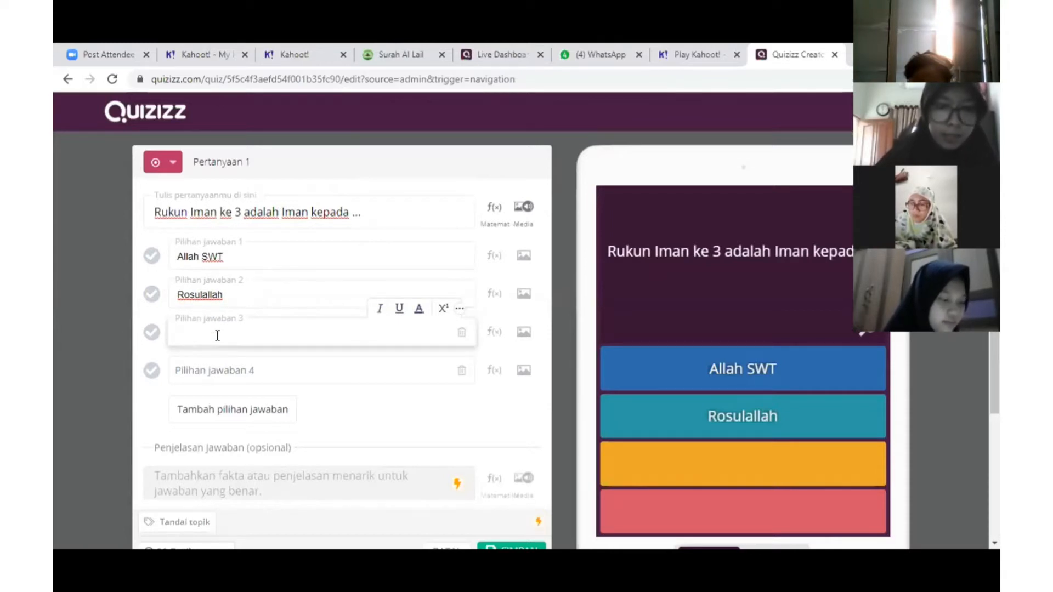
text(Kitab)
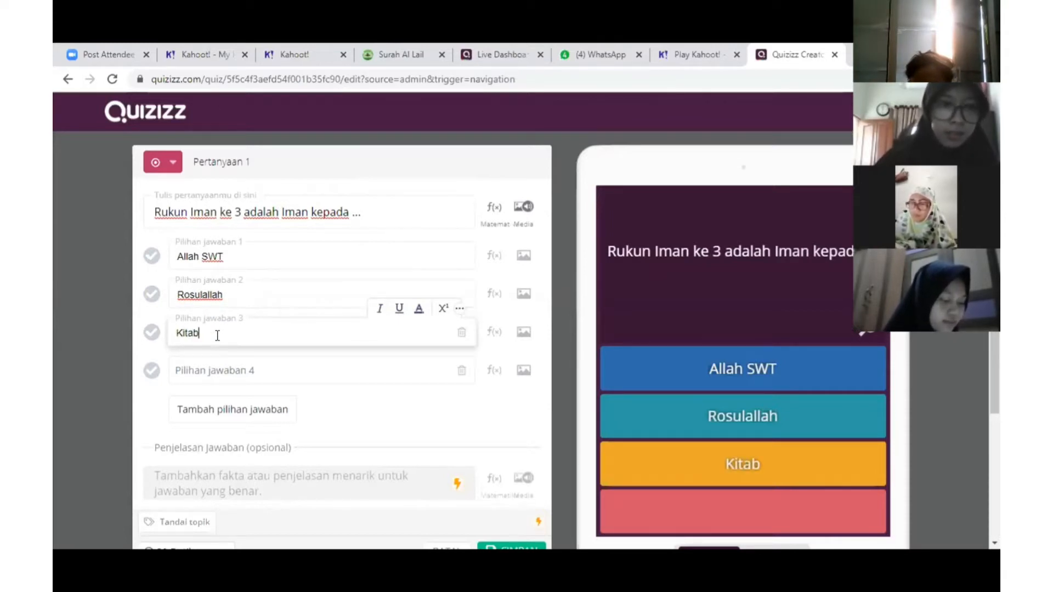
text( Allah)
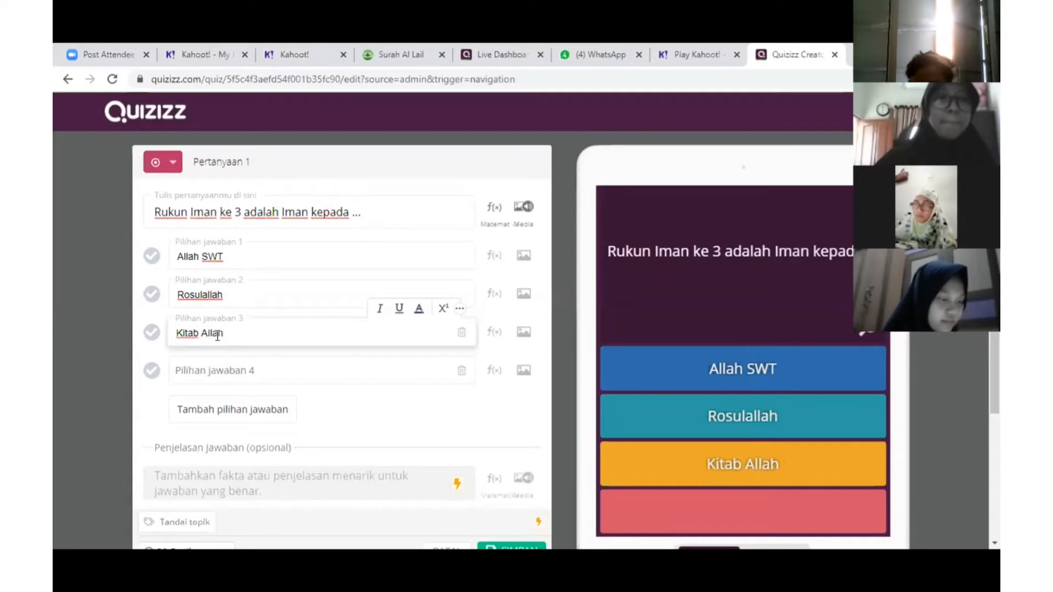
click(234, 373)
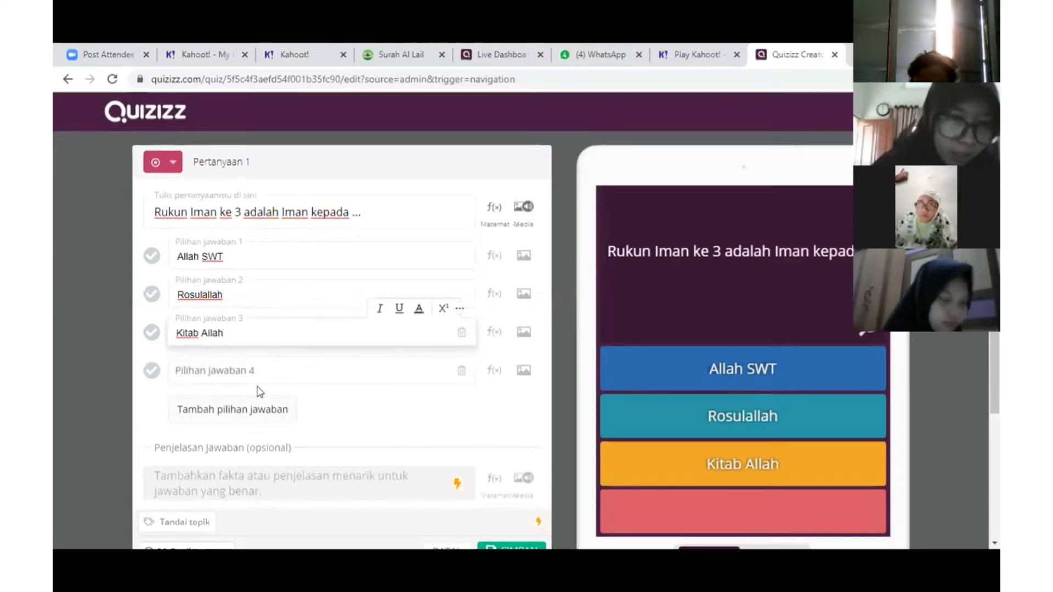
Remove the empty fourth and fifth answers, mark Kitab Allah correct, and save question 1
click(252, 371)
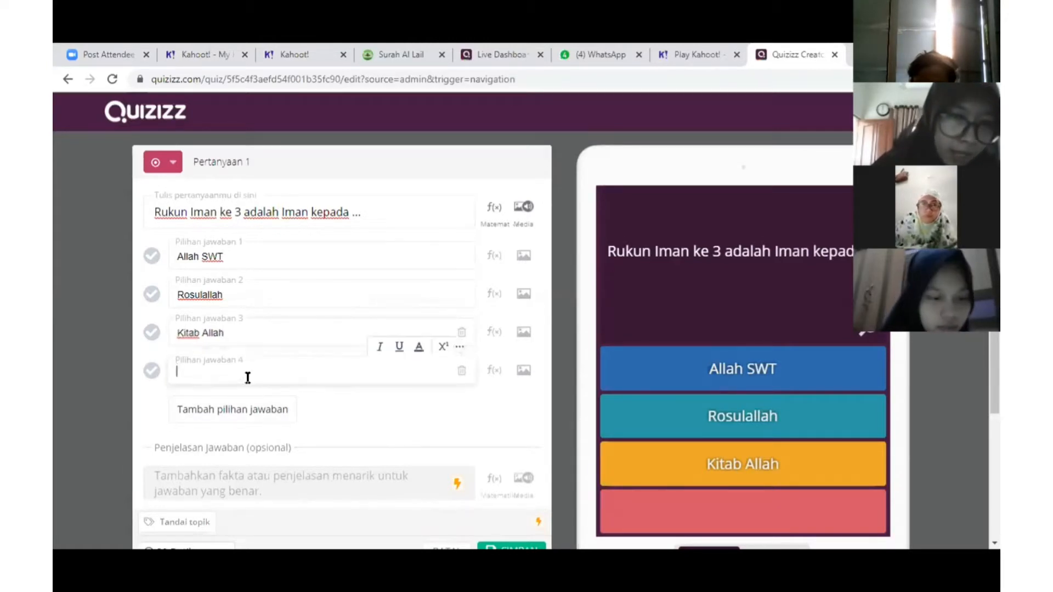
click(239, 412)
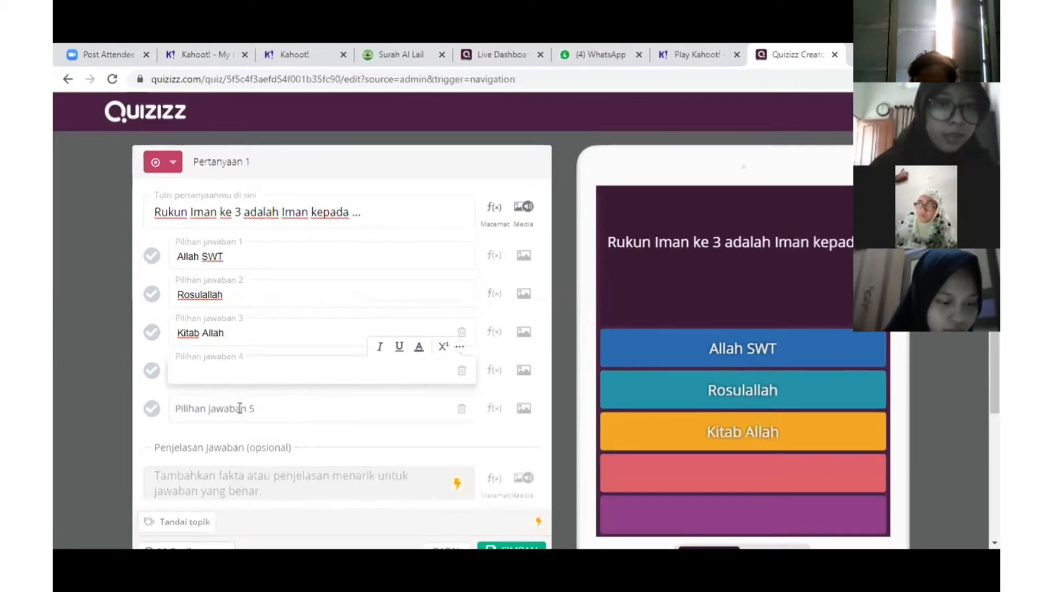
click(462, 409)
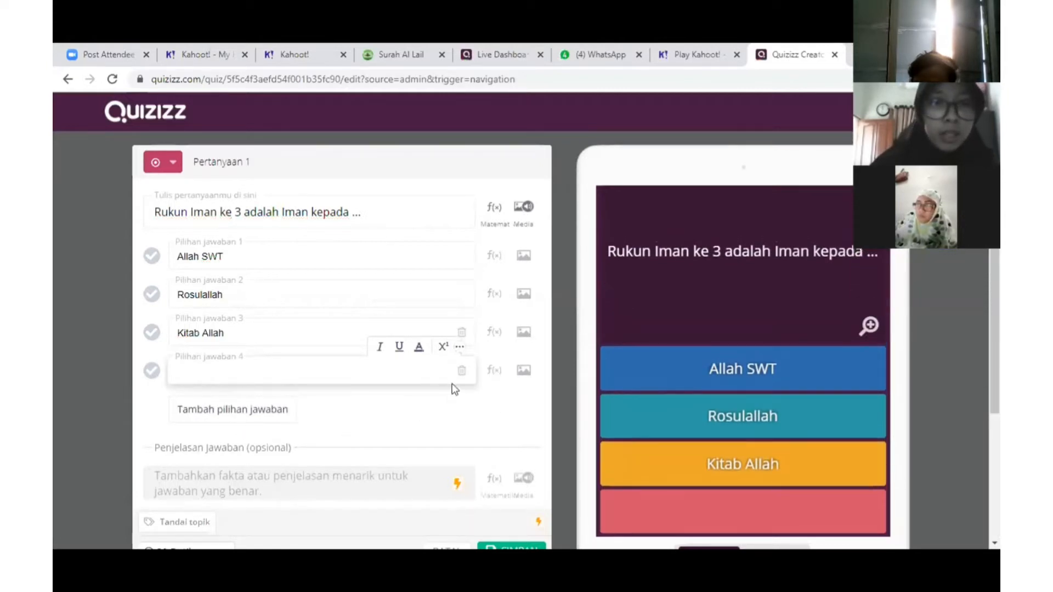
click(462, 371)
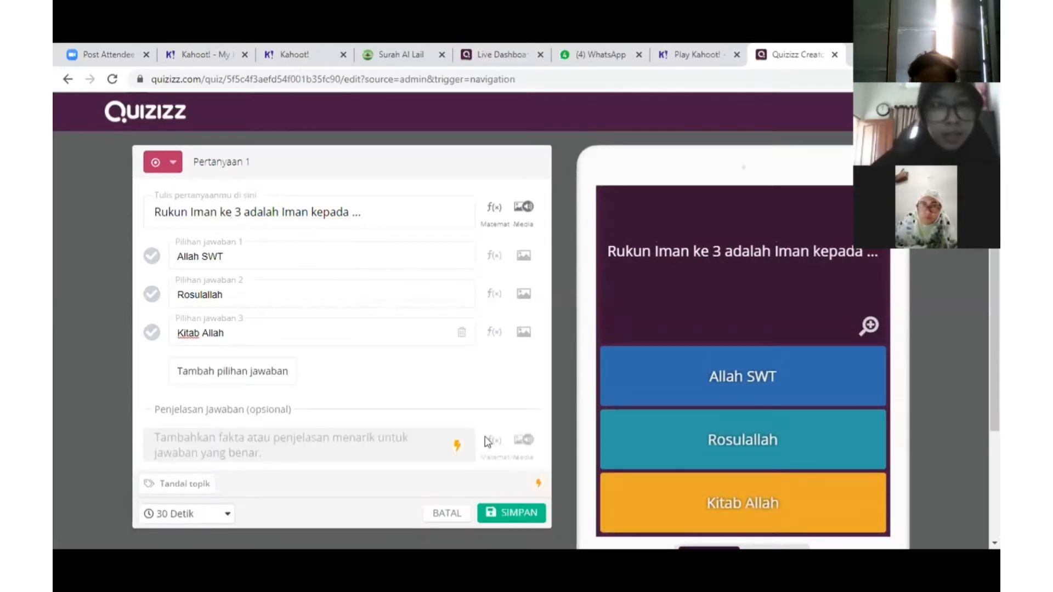
scroll(423, 394, down, 1)
scroll(423, 394, up, 1)
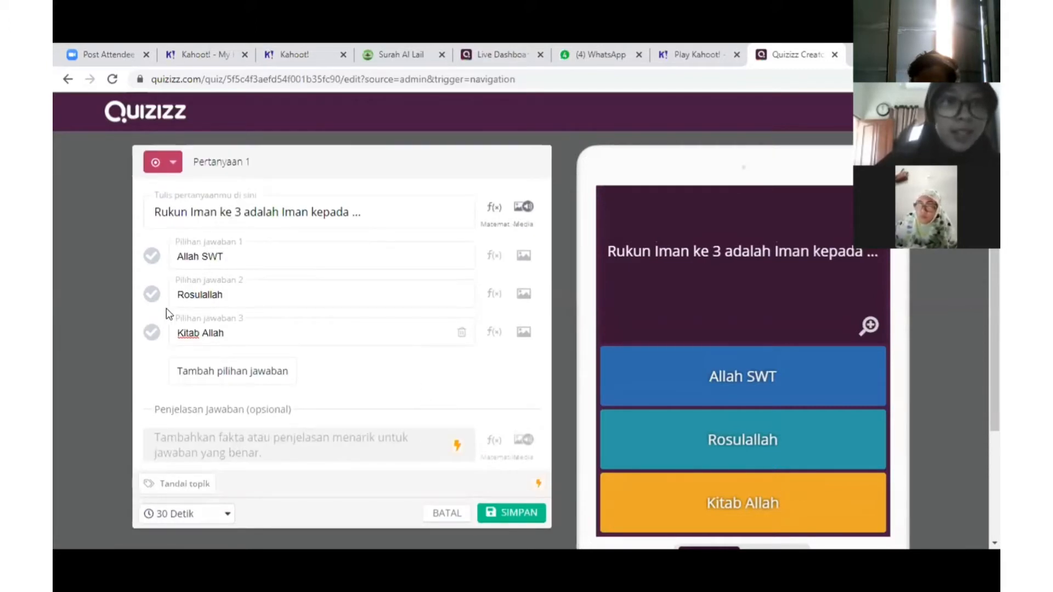
click(154, 336)
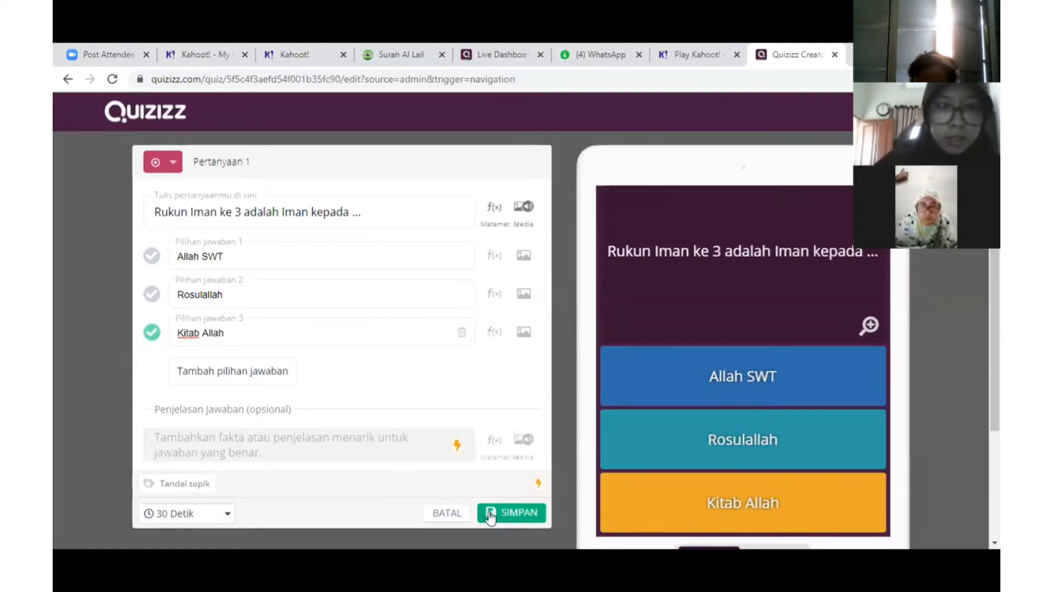
click(516, 519)
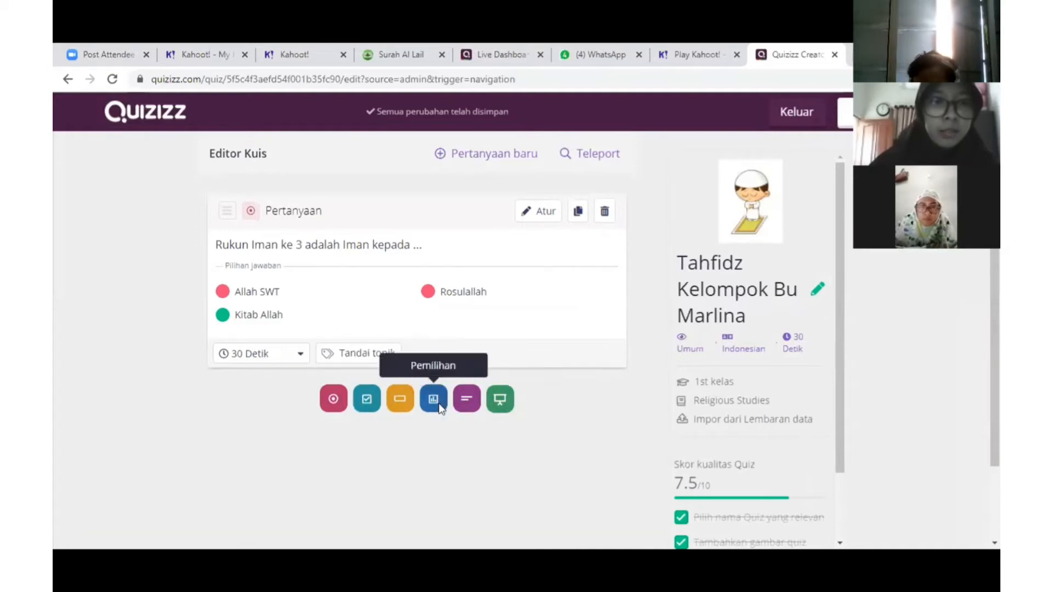
Add a multiple-choice Pertanyaan 2 and upload the ط letter image 'images (1)' to it
click(334, 400)
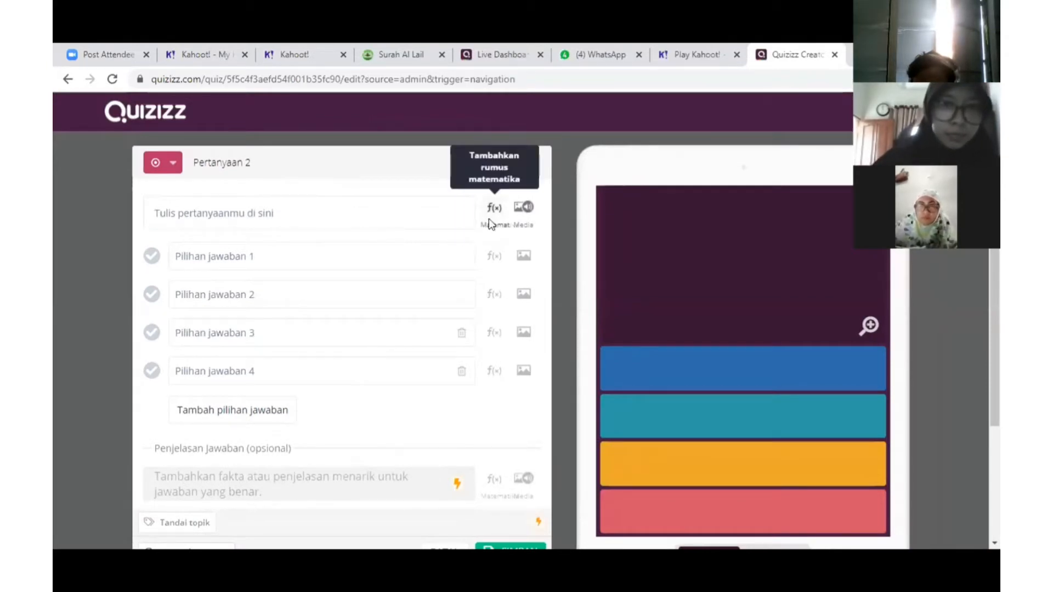
click(523, 207)
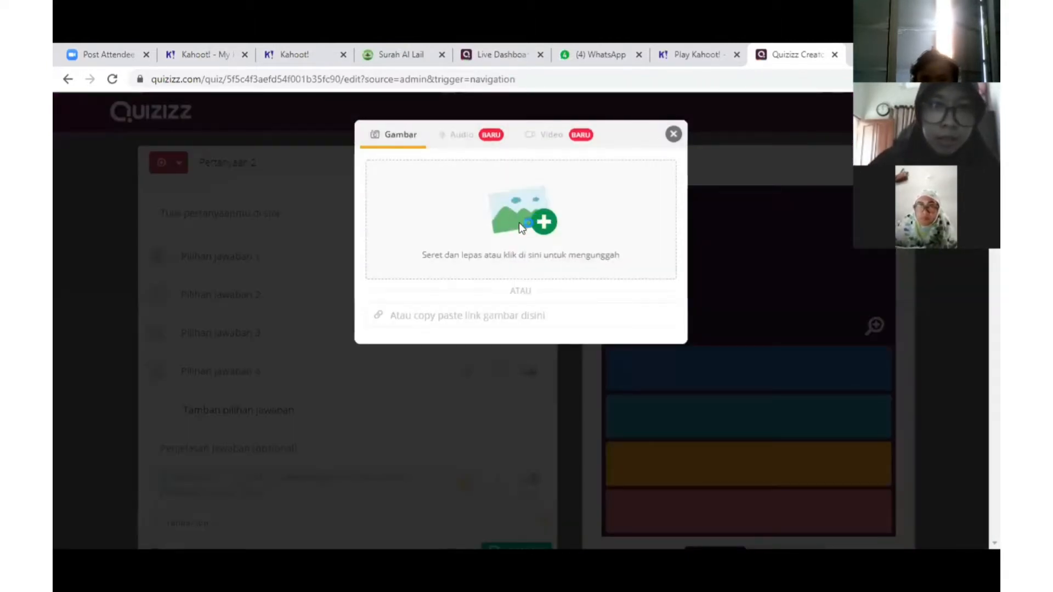
click(519, 223)
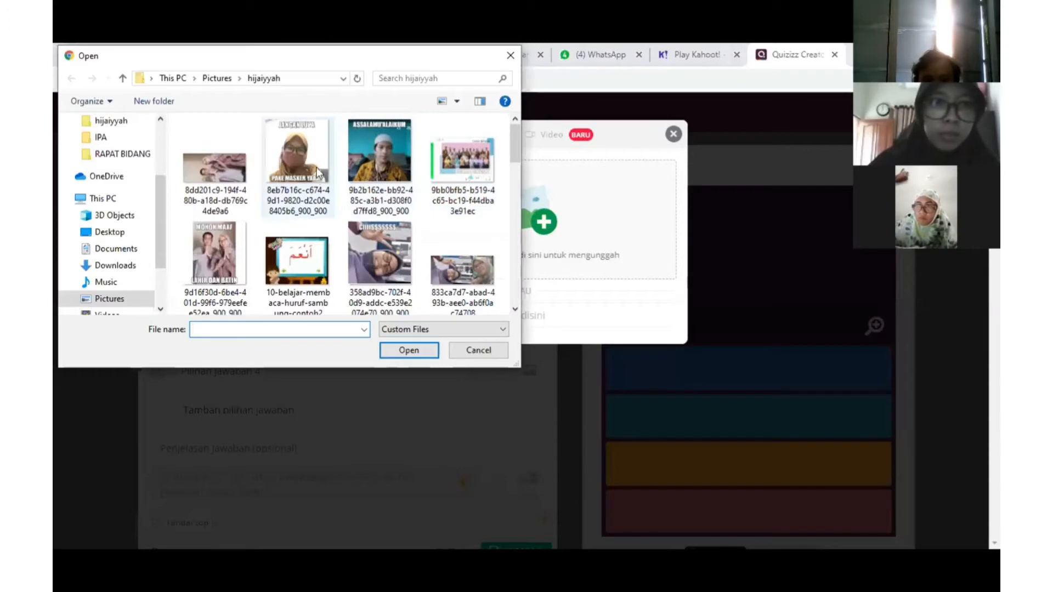
scroll(353, 216, down, 3)
scroll(353, 216, down, 2)
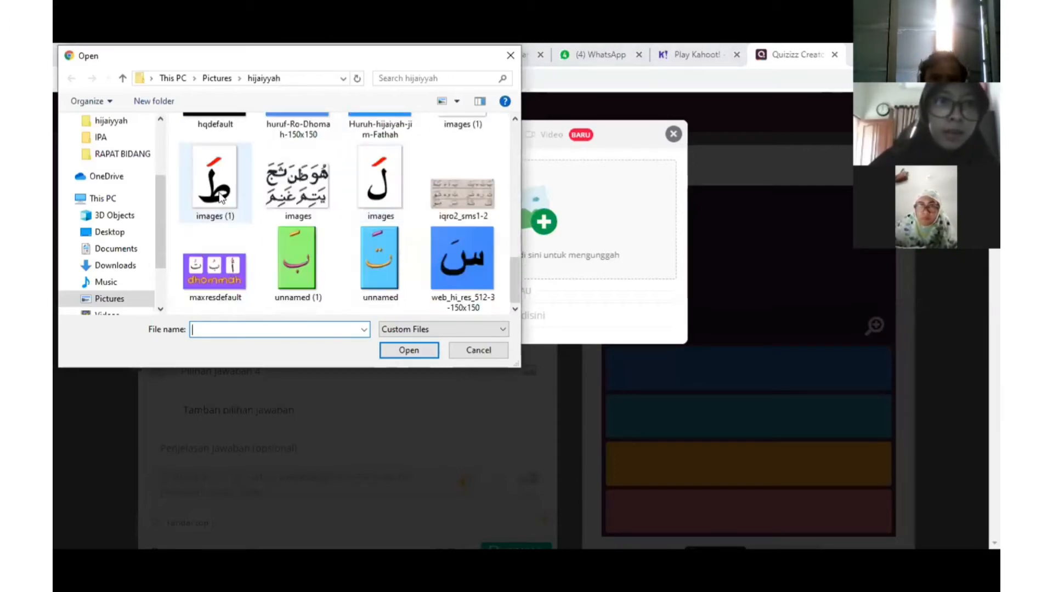
click(215, 181)
click(409, 351)
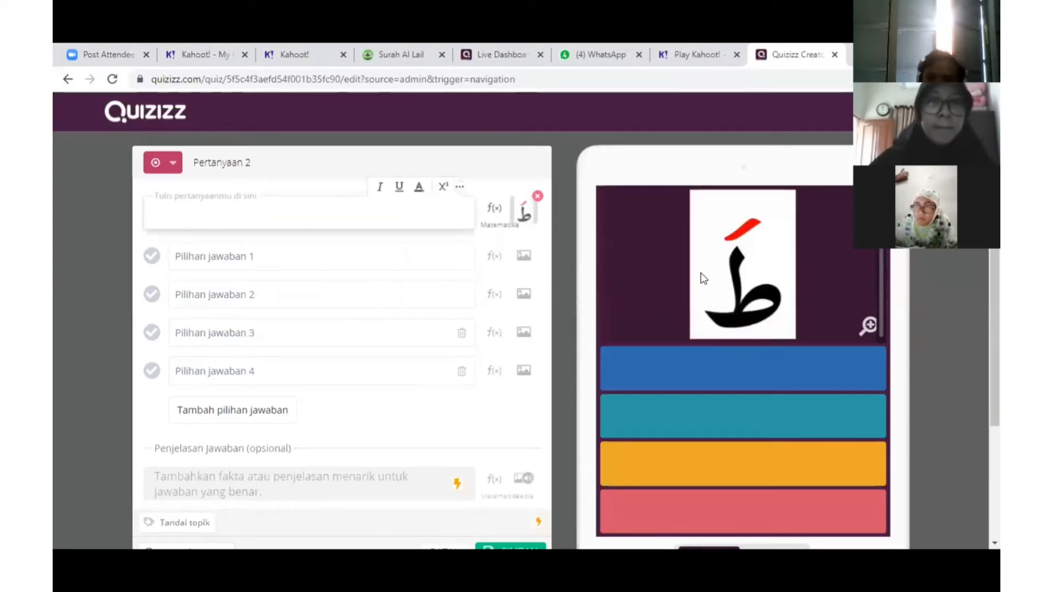
Enter answers Tho, Dzo and Sho, mark Tho correct, and save question 2
click(234, 261)
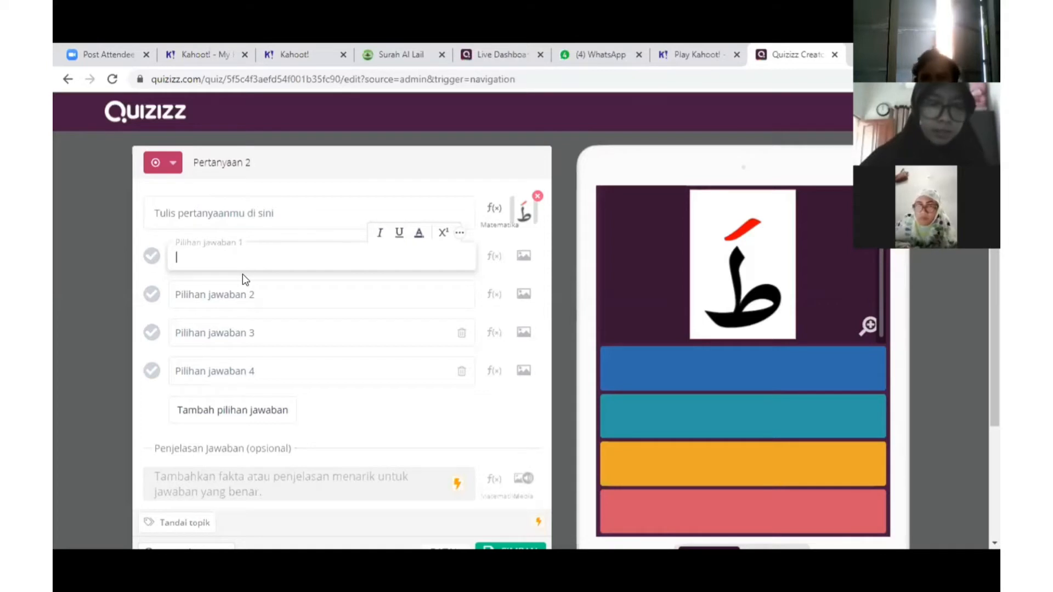
text(Tho)
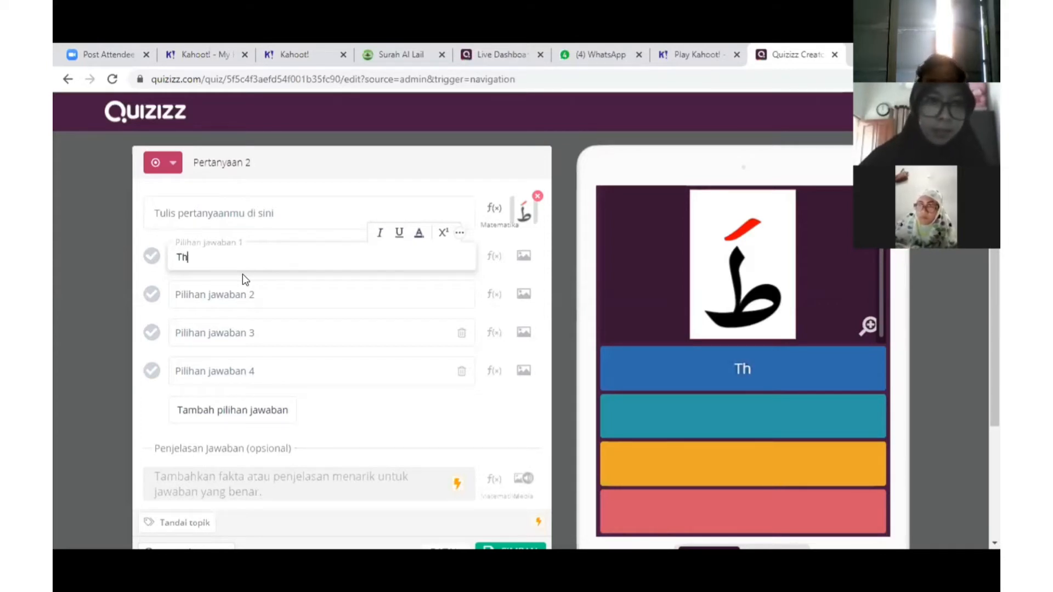
click(242, 297)
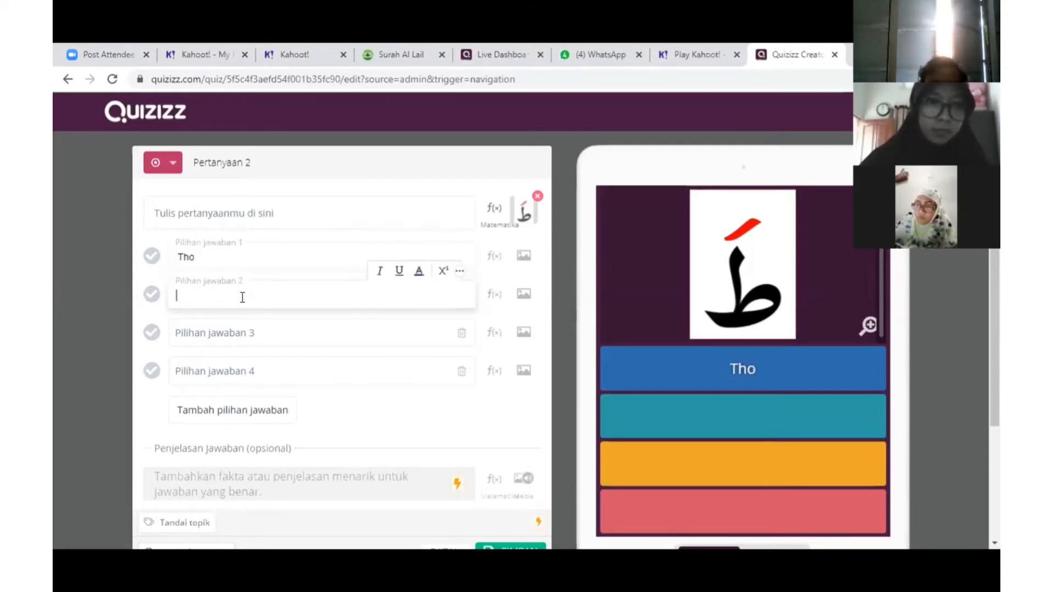
text(Dzo)
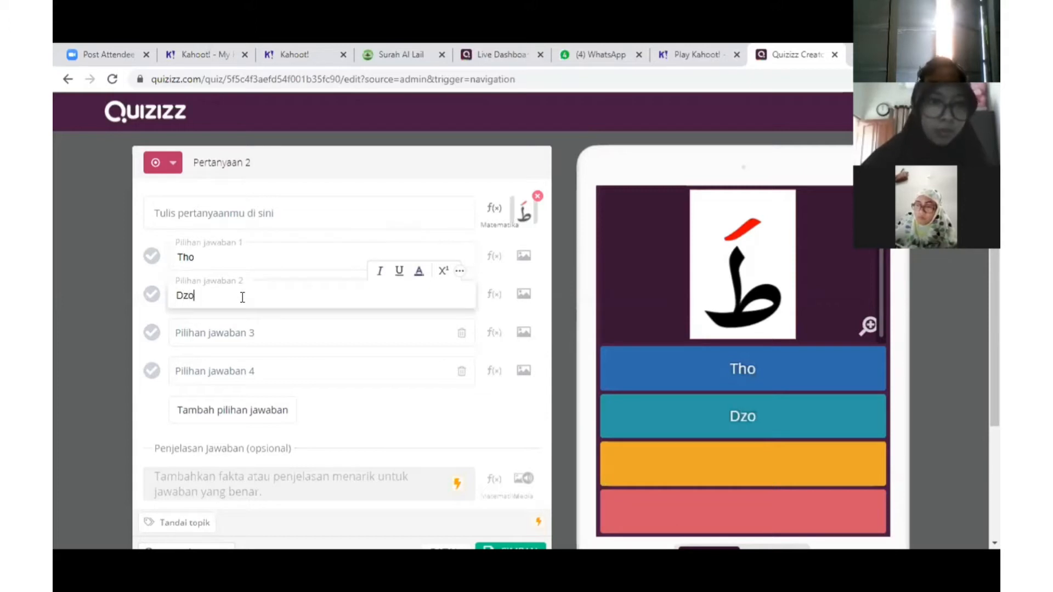
click(241, 338)
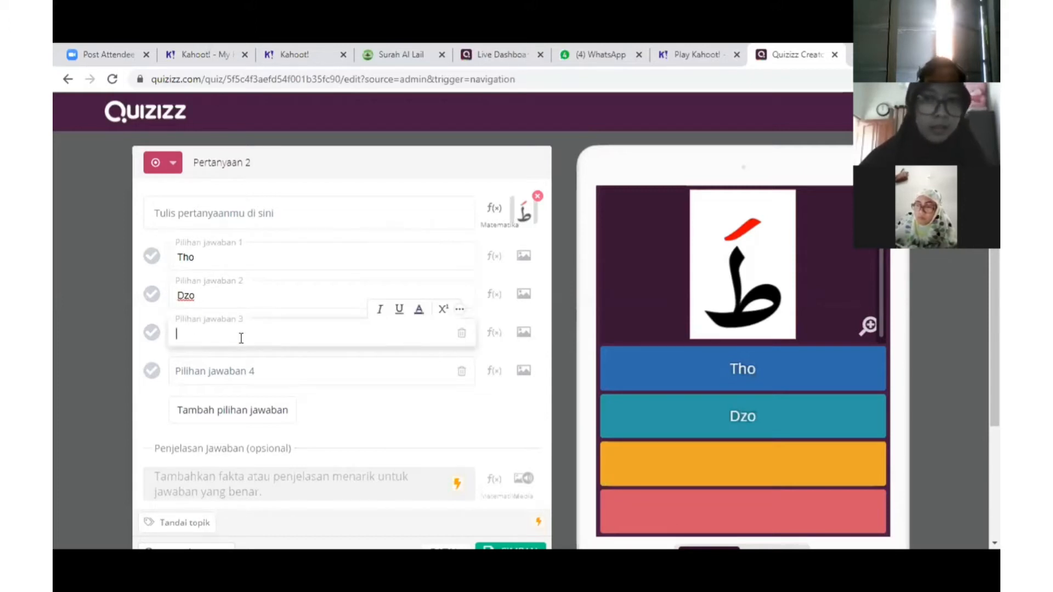
text(Sho)
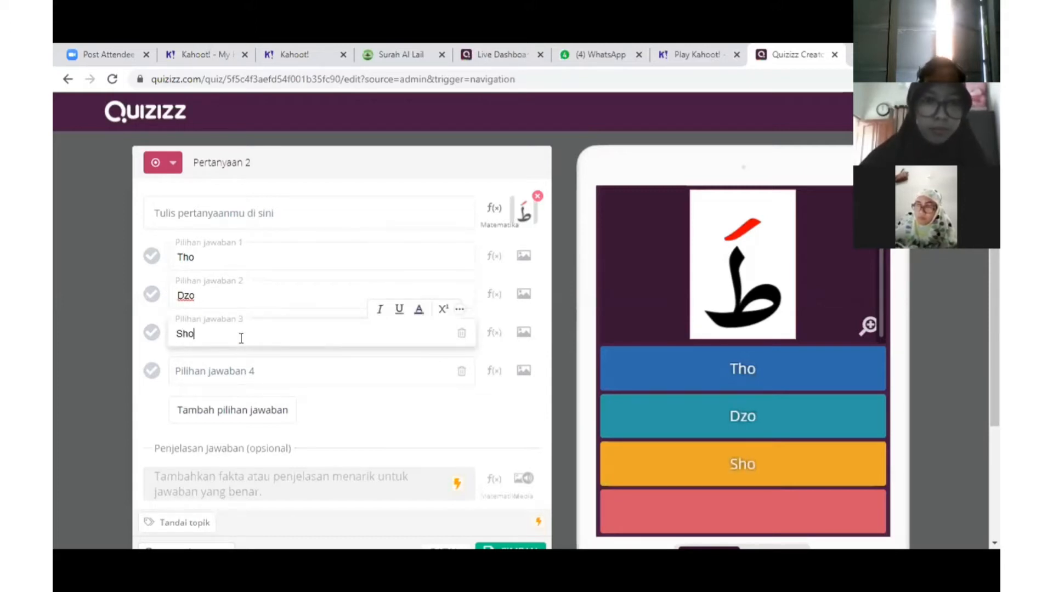
click(152, 256)
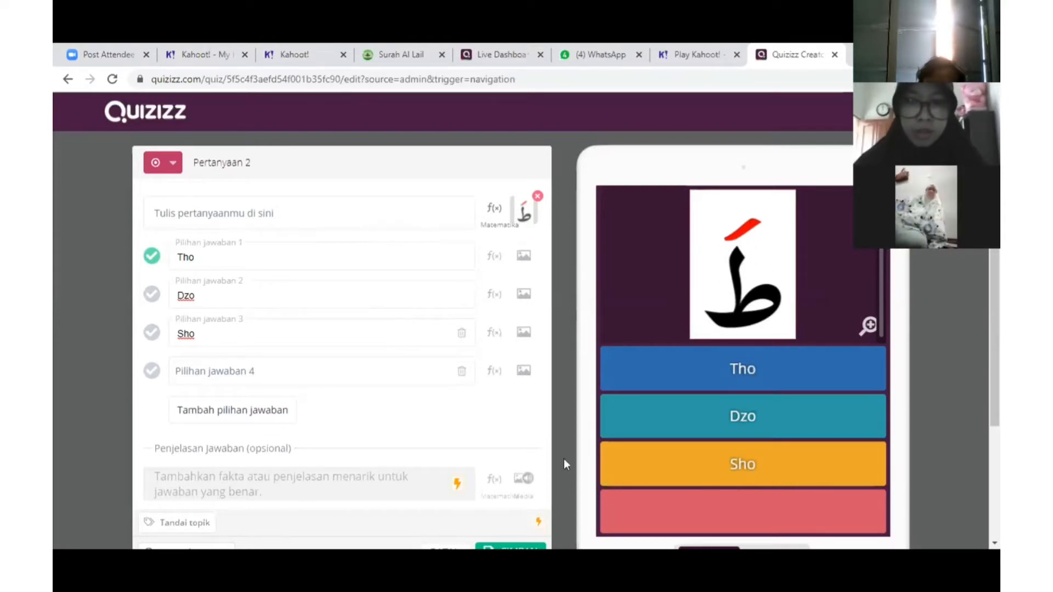
scroll(494, 389, down, 3)
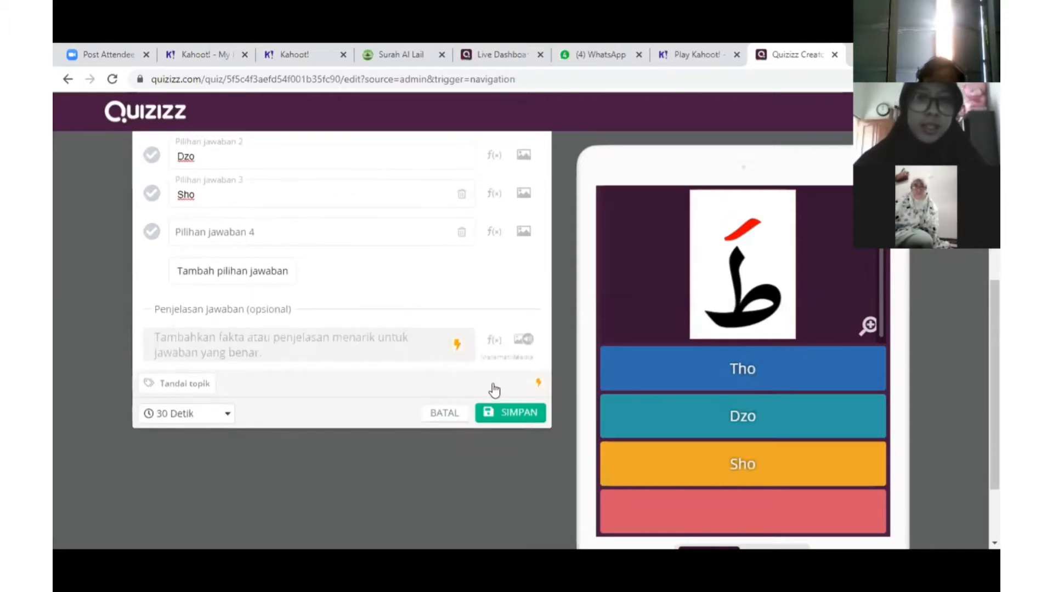
click(489, 414)
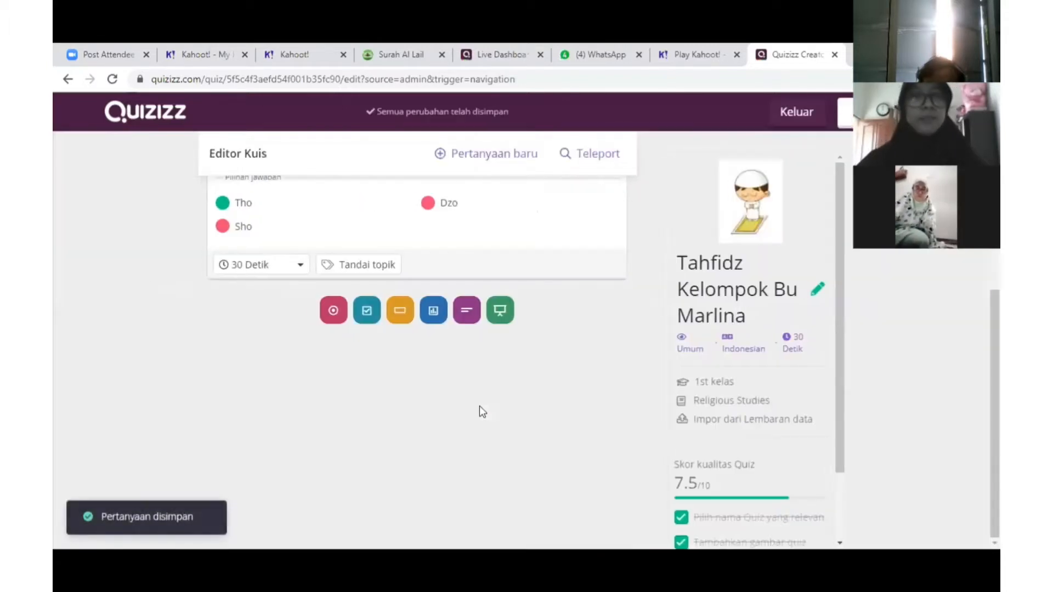
Scroll through the two questions in the quiz editor to review them
scroll(478, 400, up, 6)
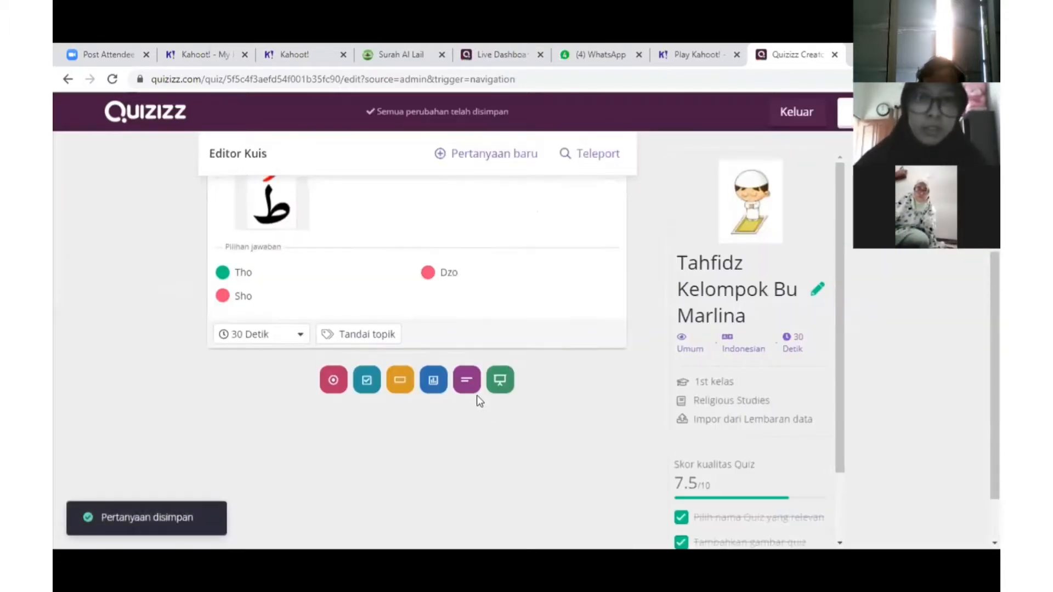
scroll(485, 400, down, 3)
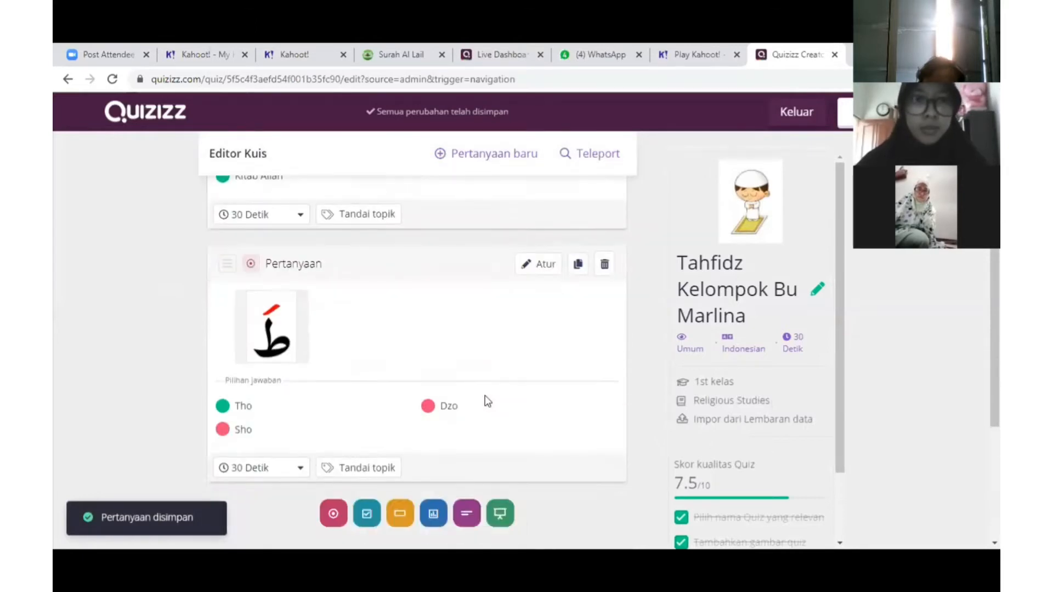
scroll(485, 400, up, 3)
scroll(516, 390, down, 4)
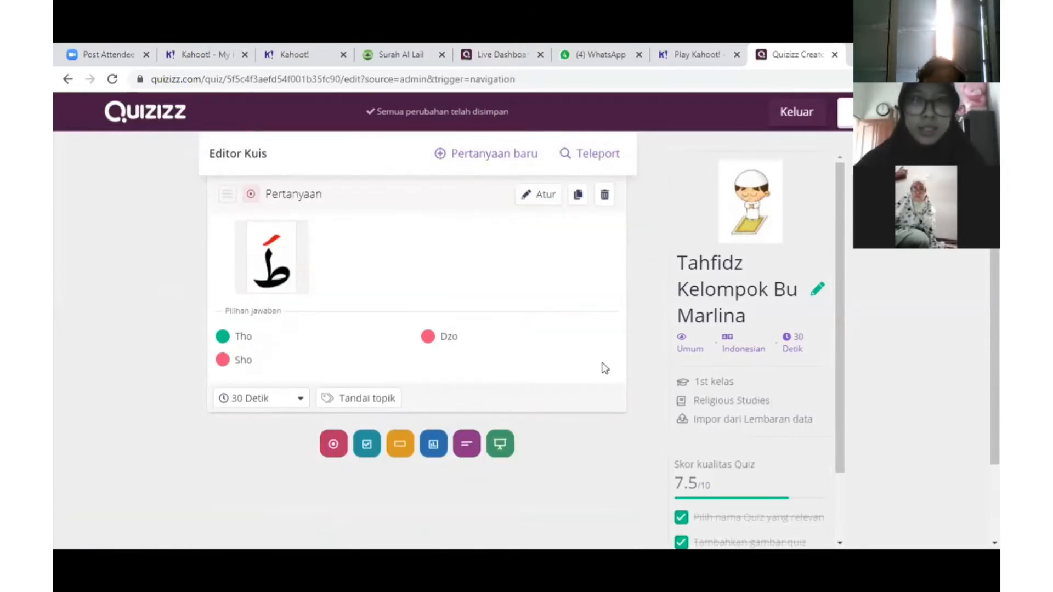
scroll(605, 368, up, 4)
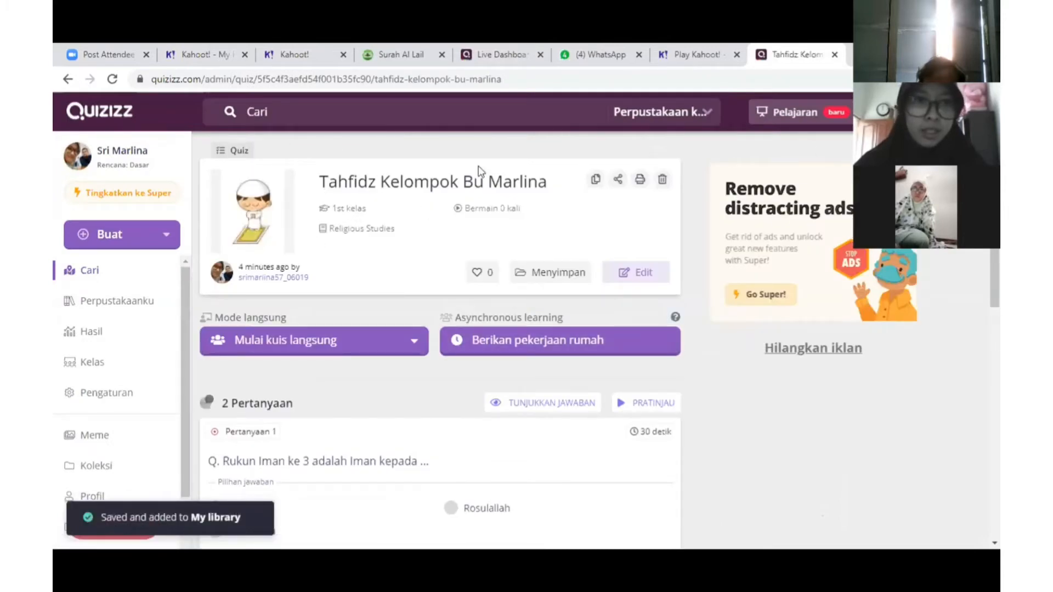
scroll(393, 388, down, 6)
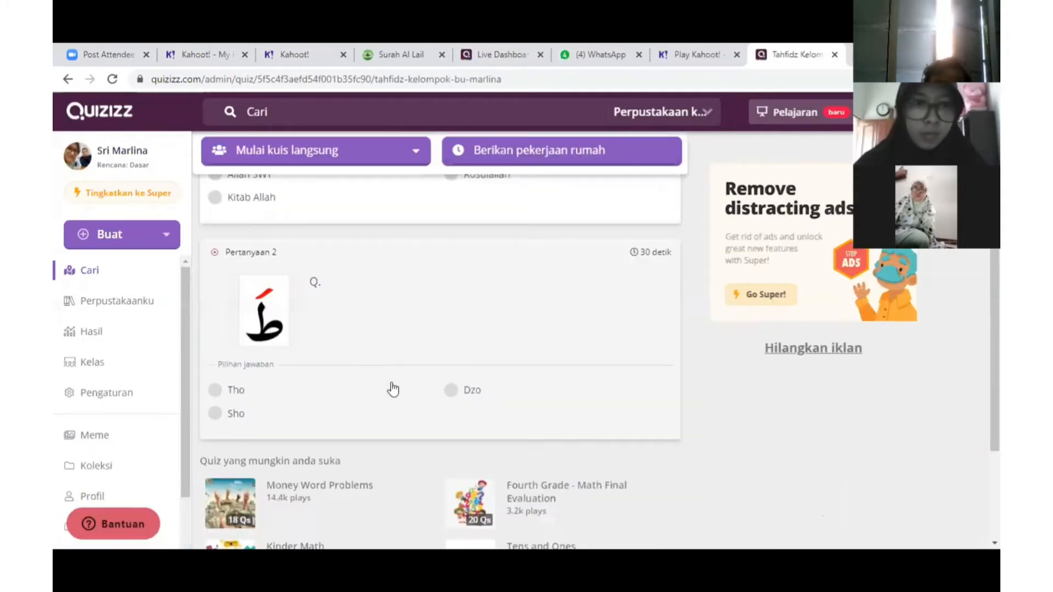
scroll(399, 386, up, 5)
scroll(400, 386, up, 2)
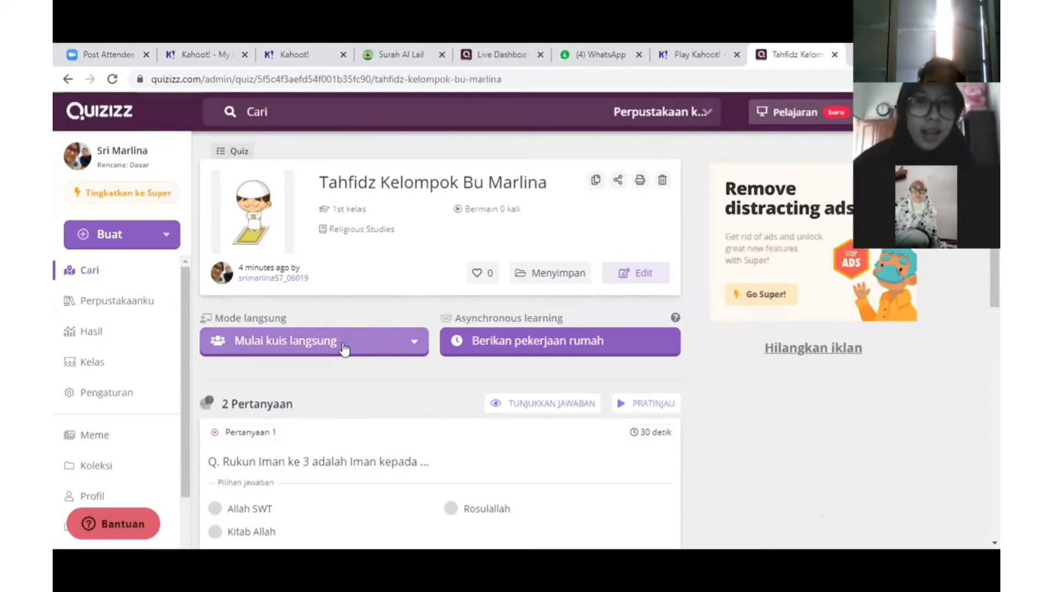
Start a live game in Klasik mode and continue to its lobby
click(273, 347)
scroll(271, 384, down, 1)
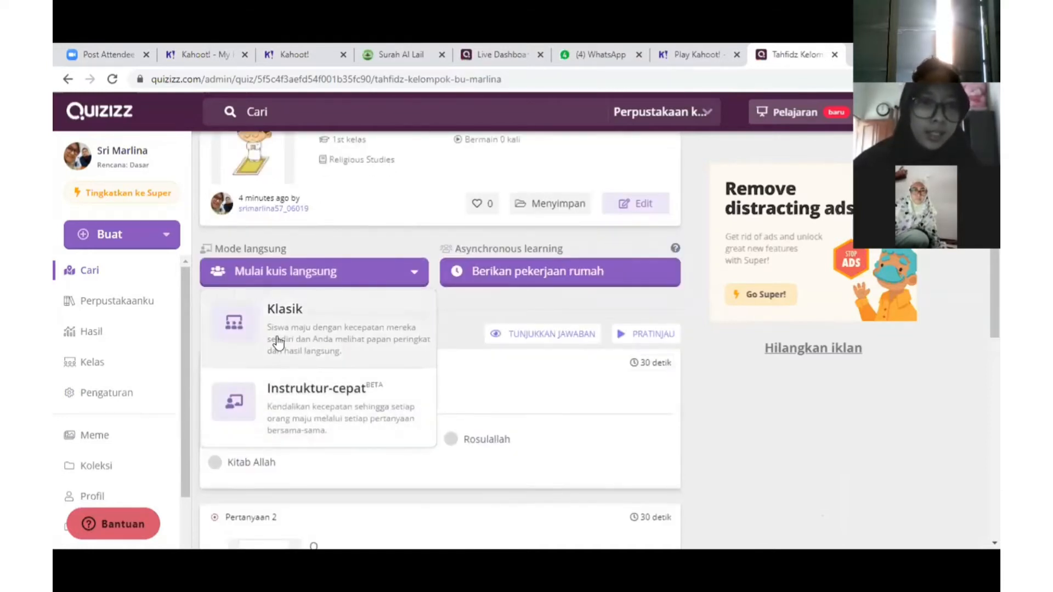
click(275, 340)
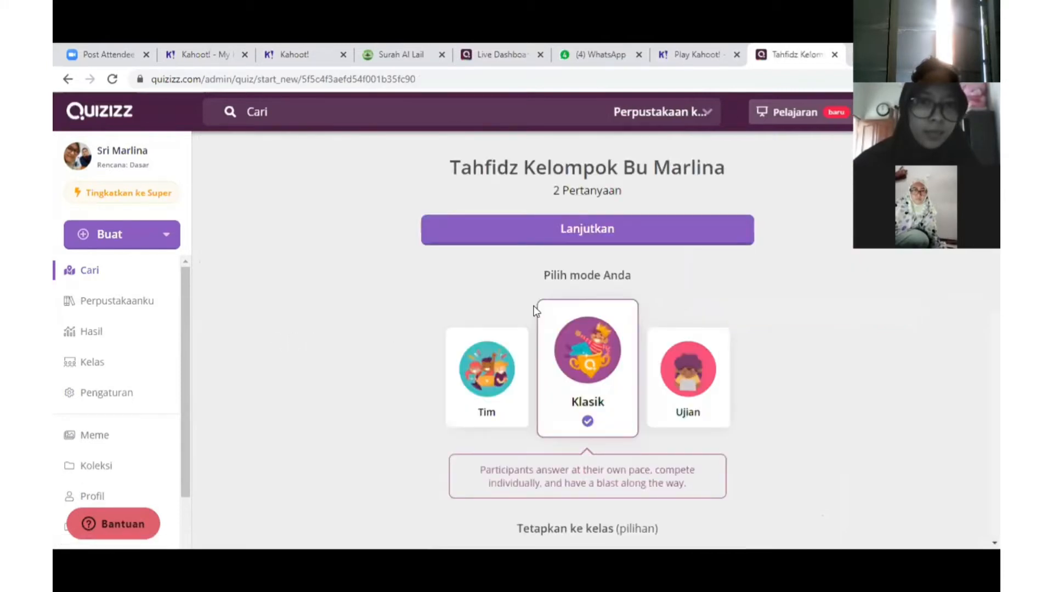
click(607, 239)
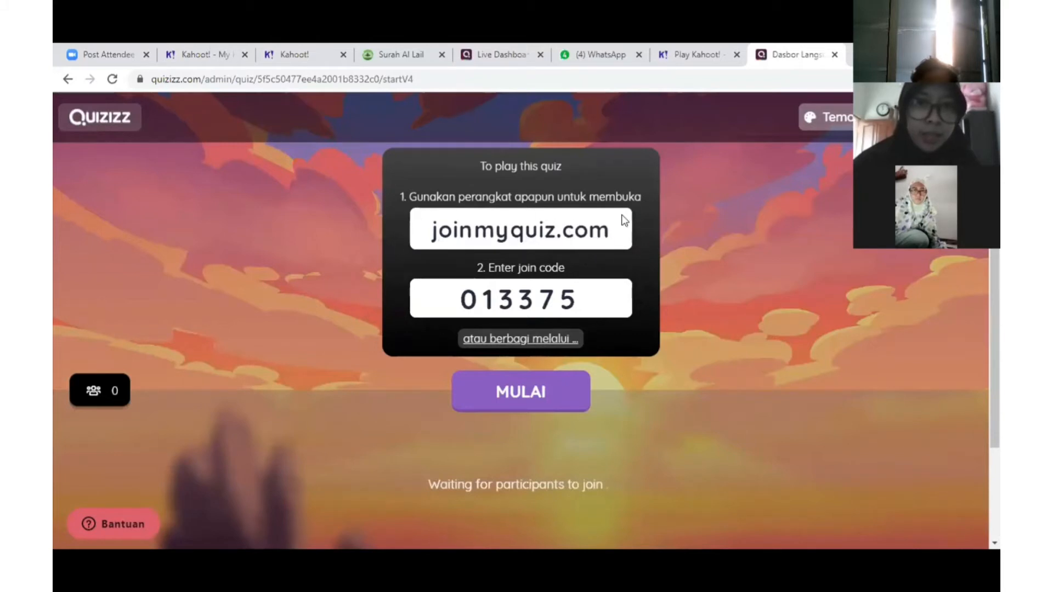
Copy the live game's join link, then go back from the lobby to the quiz overview
click(508, 338)
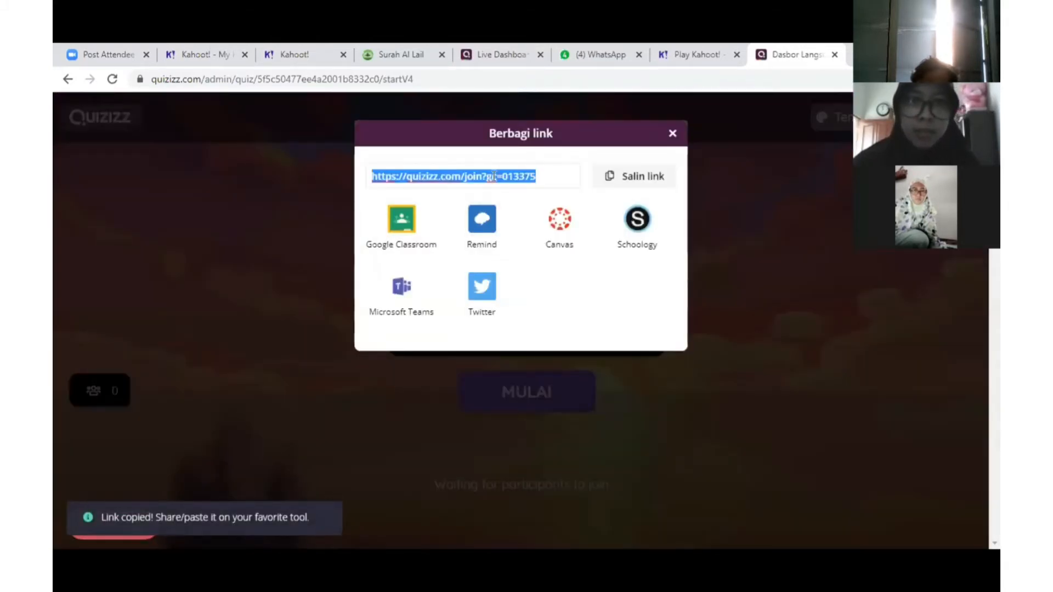
click(527, 361)
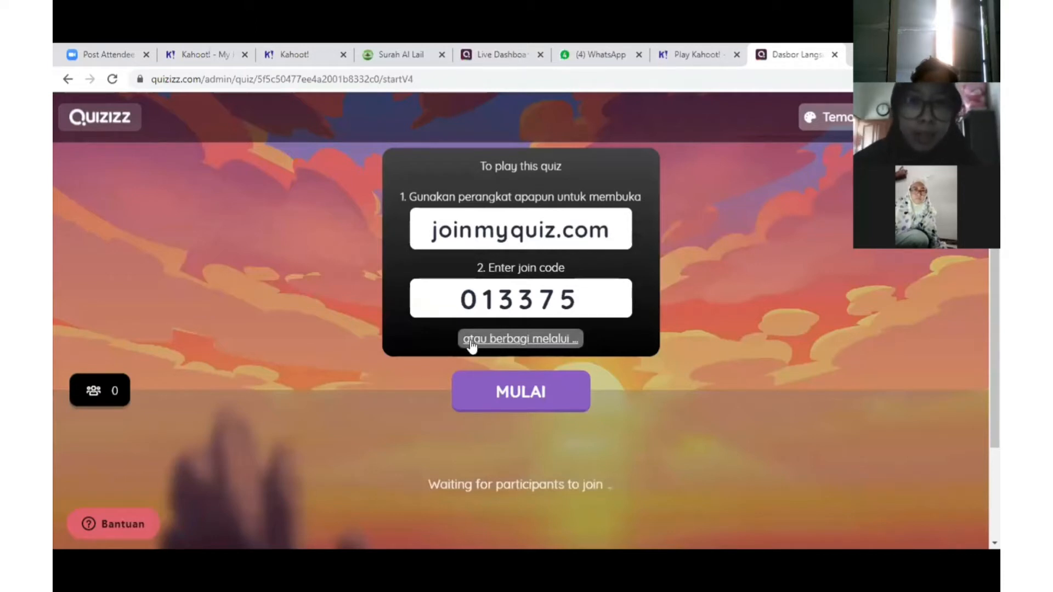
click(500, 340)
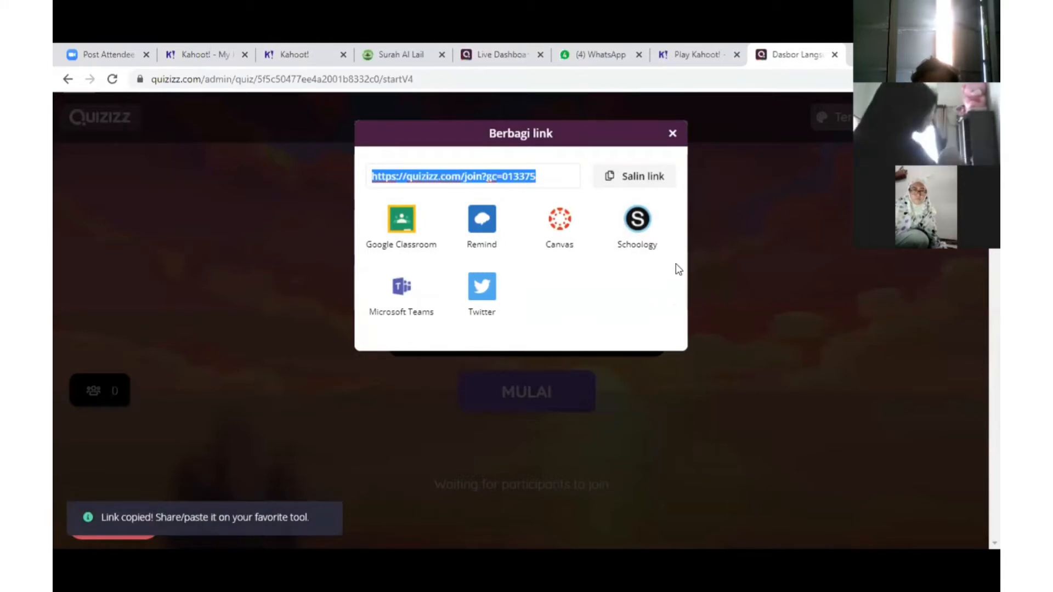
click(640, 183)
click(641, 184)
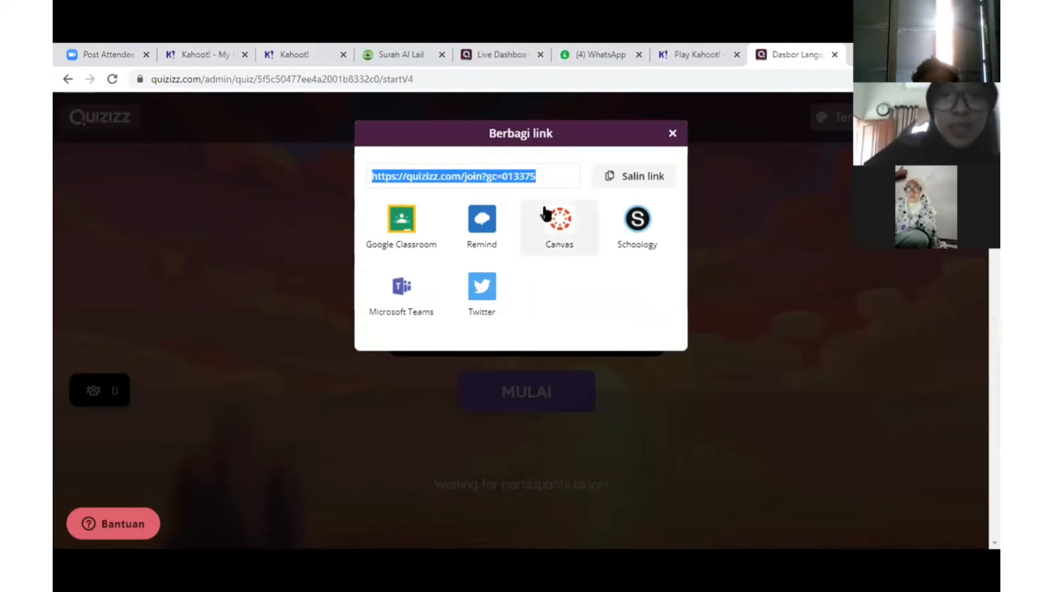
click(673, 135)
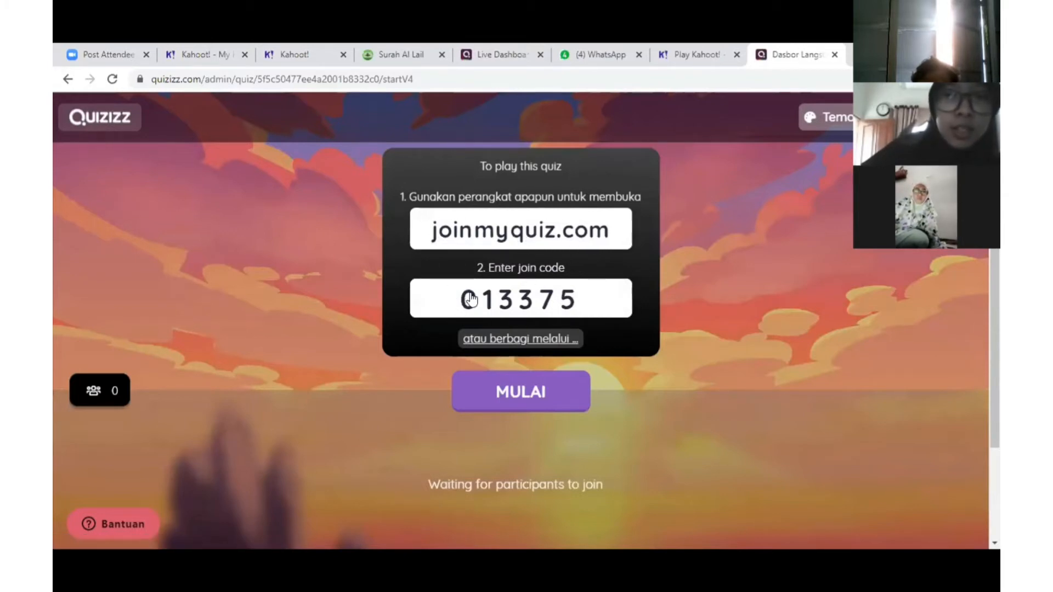
scroll(439, 345, down, 1)
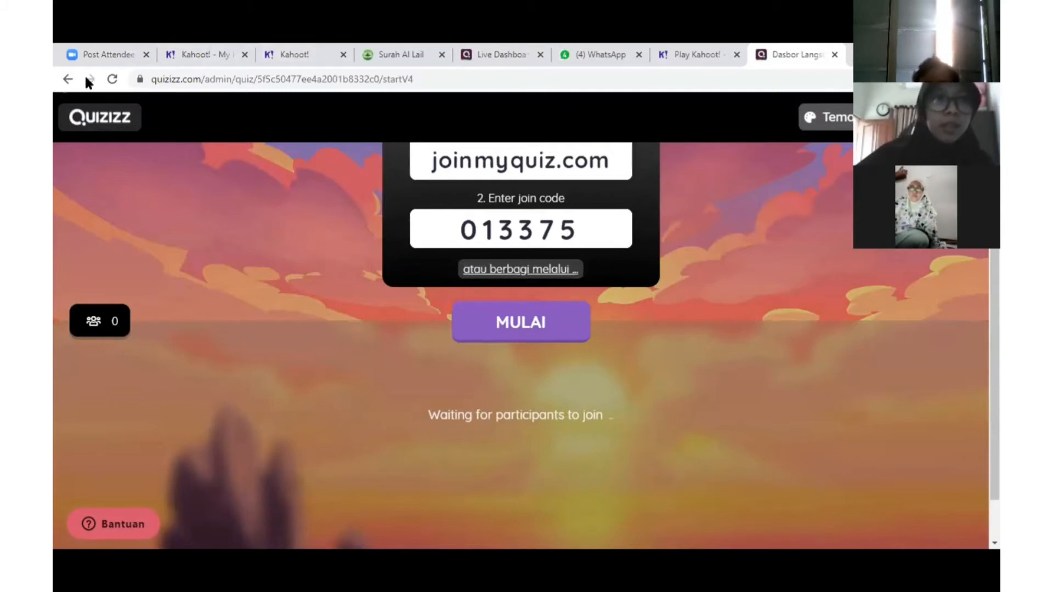
click(69, 79)
Open Tahfidz Kelompok Bu Marlina from the library and assign it as homework due September 13, 11:45 AM
click(68, 78)
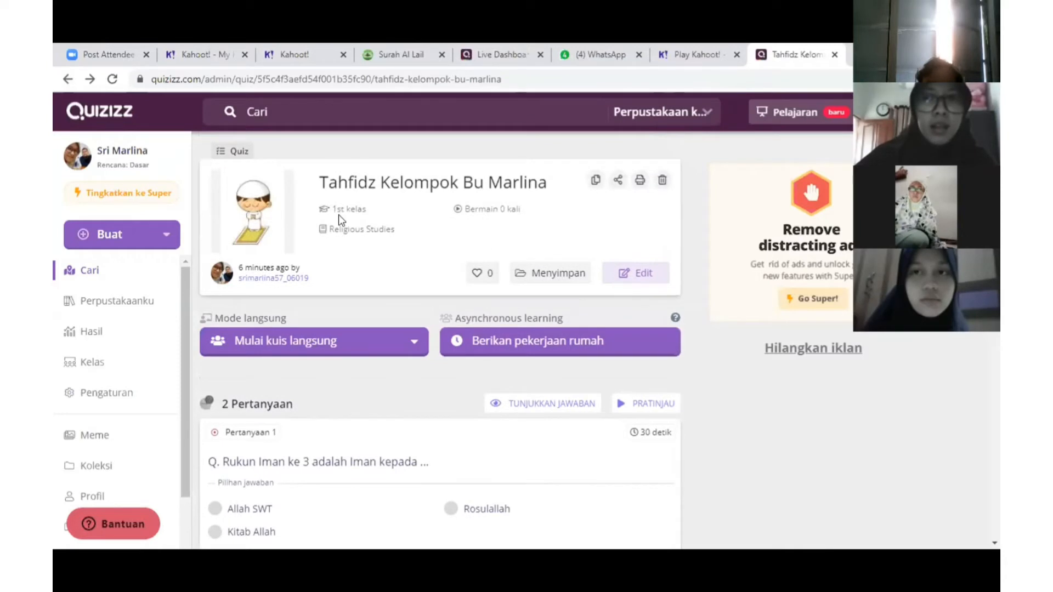
click(140, 303)
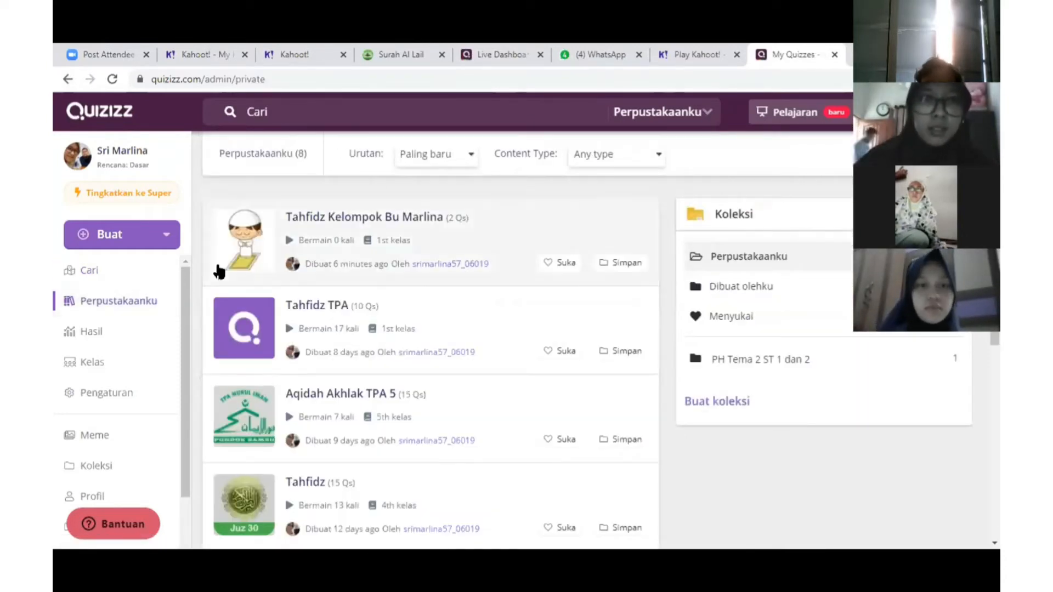
click(260, 250)
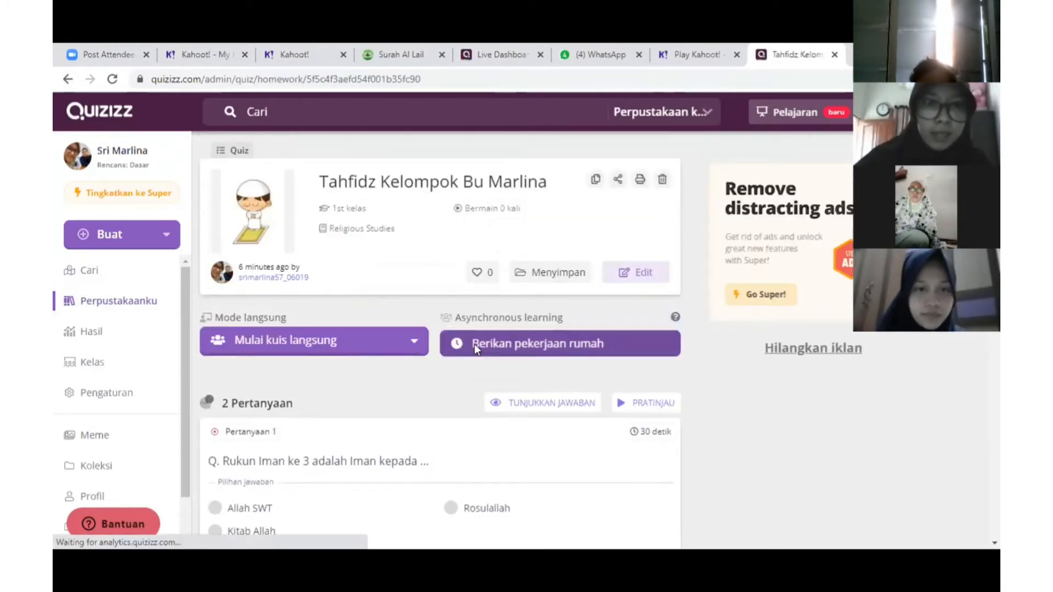
click(475, 346)
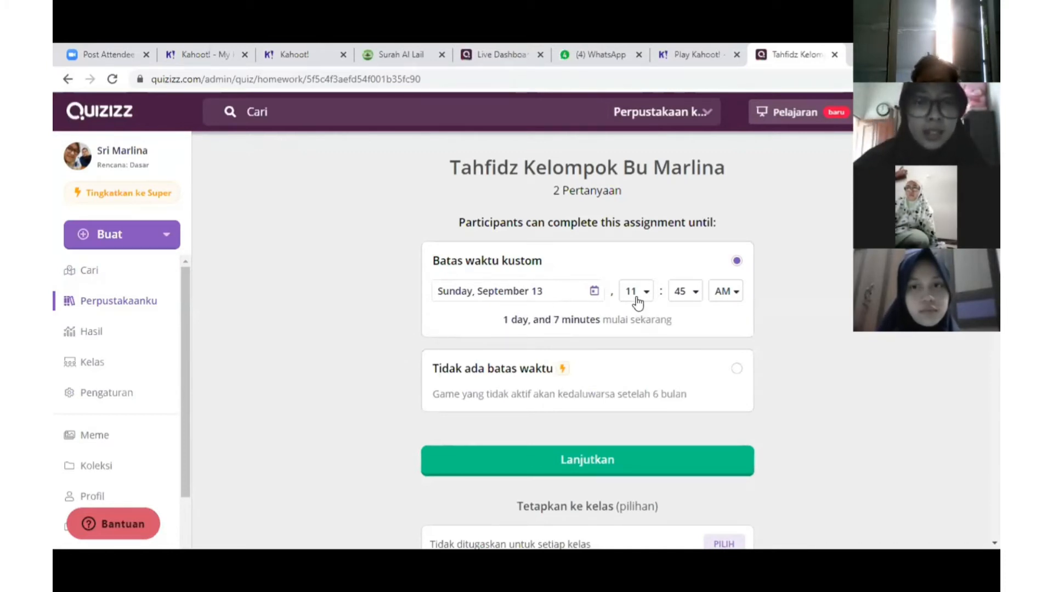
scroll(566, 404, down, 1)
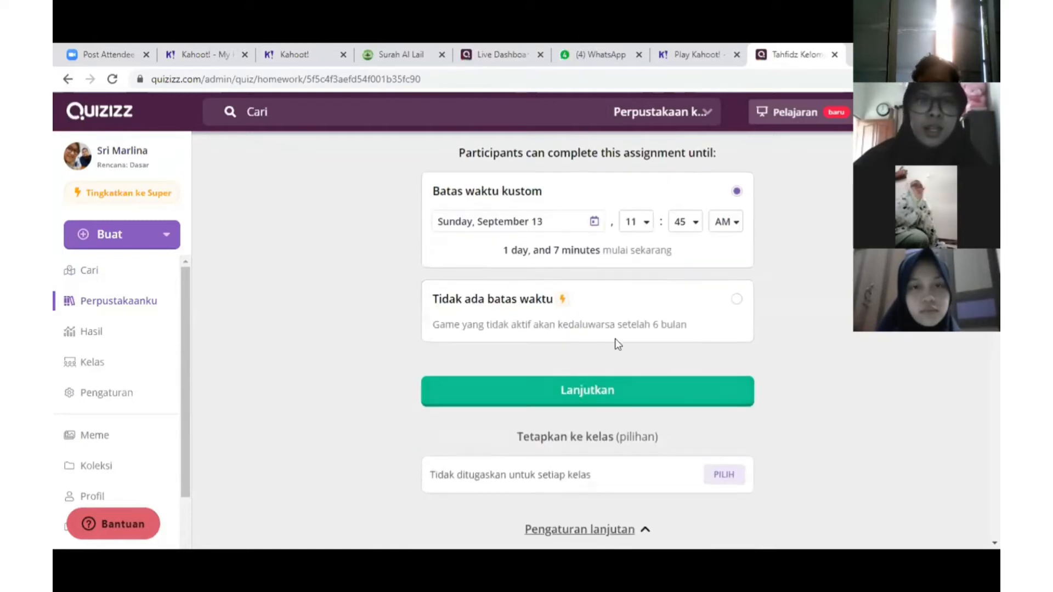
Confirm the homework assignment, copy its invite link, and open a new browser tab
click(570, 397)
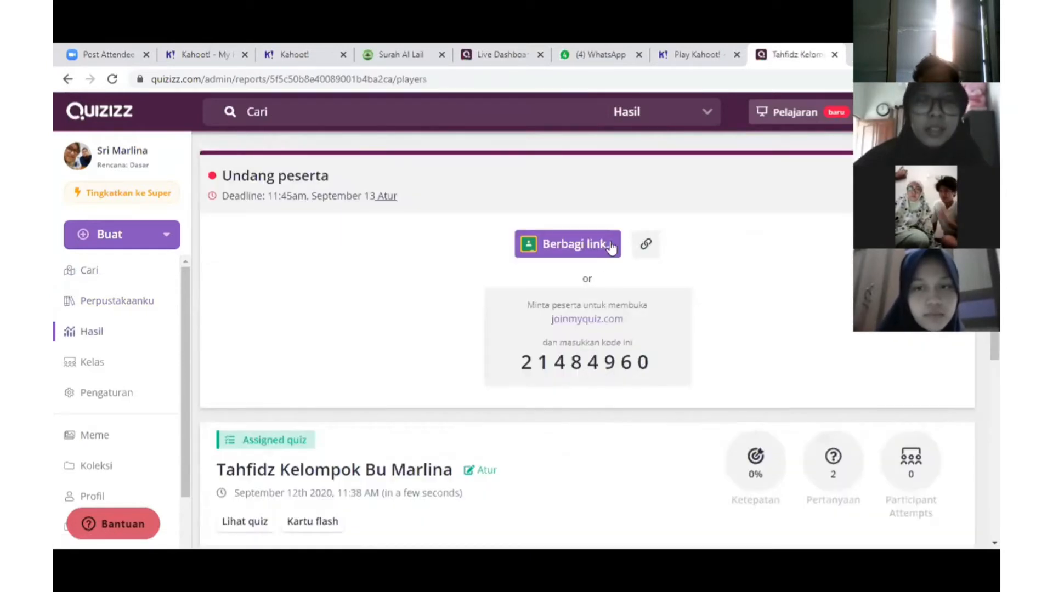
click(646, 244)
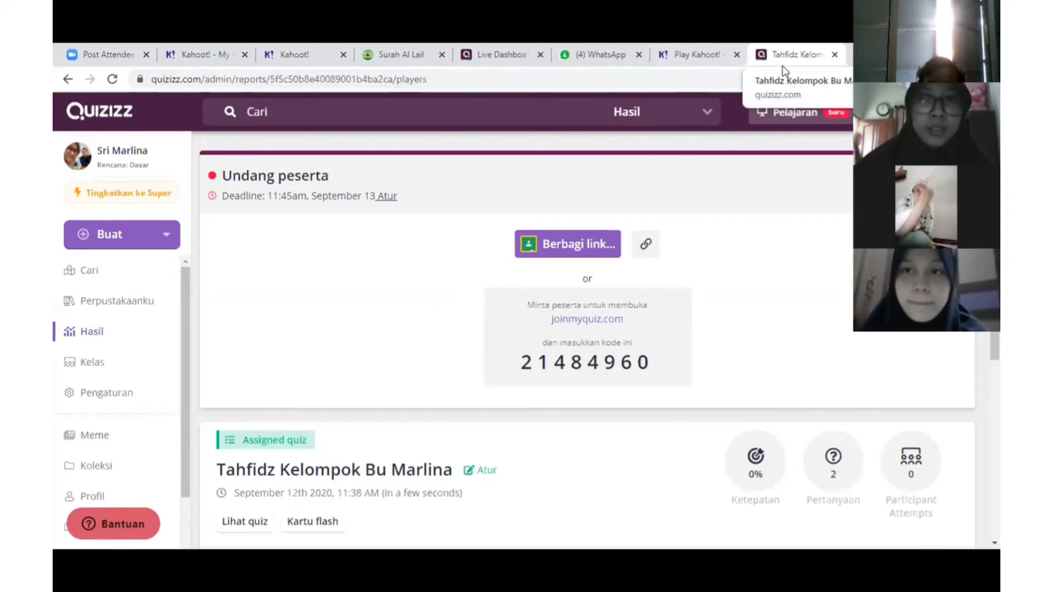
key(ctrl+t)
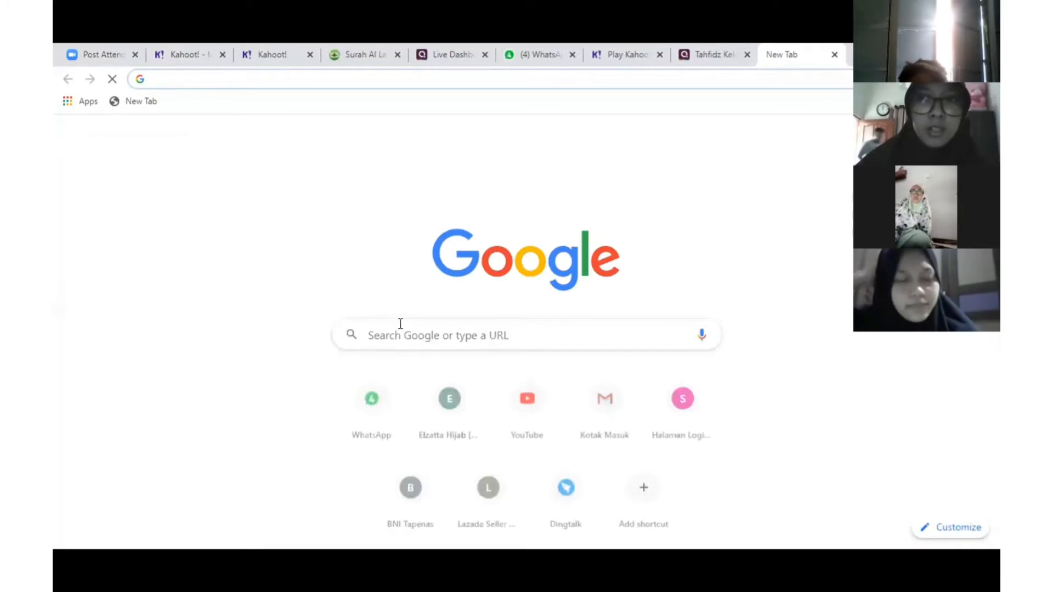
Search Google for 'kahoot admin' and open the Kahoot! Create site
click(401, 340)
text(kahoo)
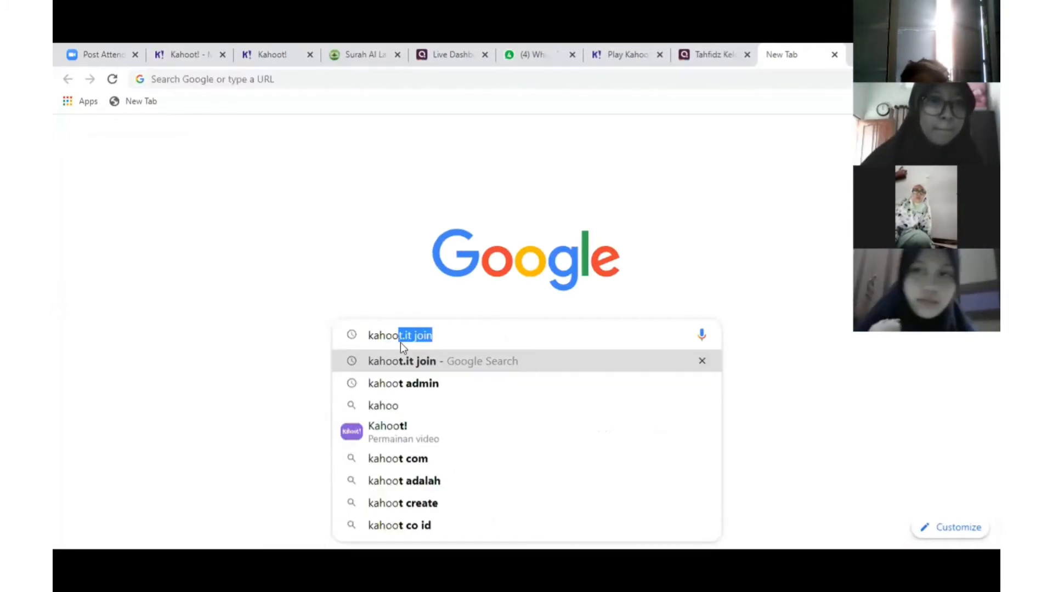
click(426, 386)
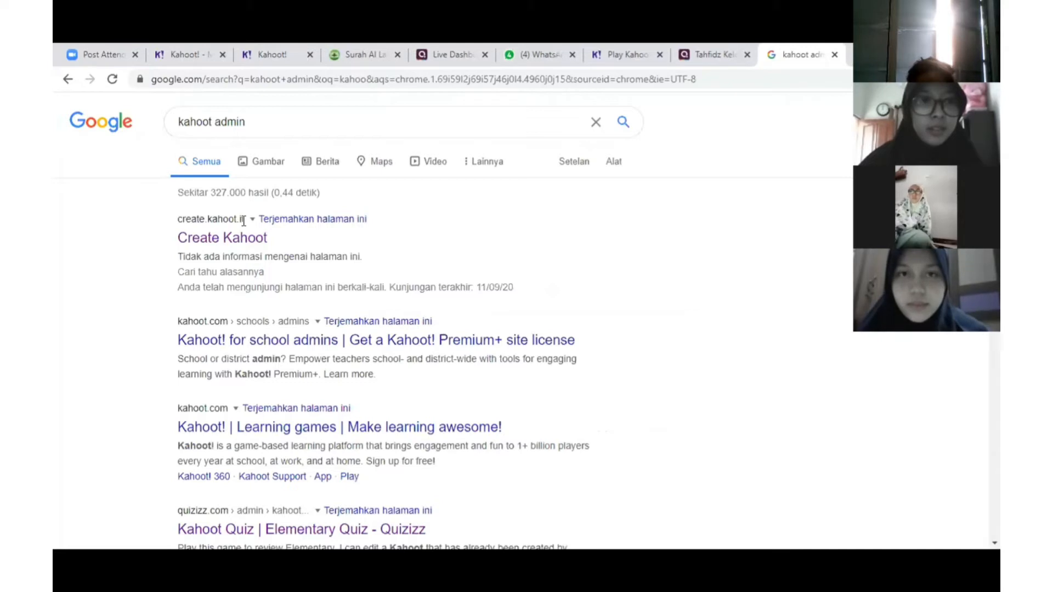
click(220, 239)
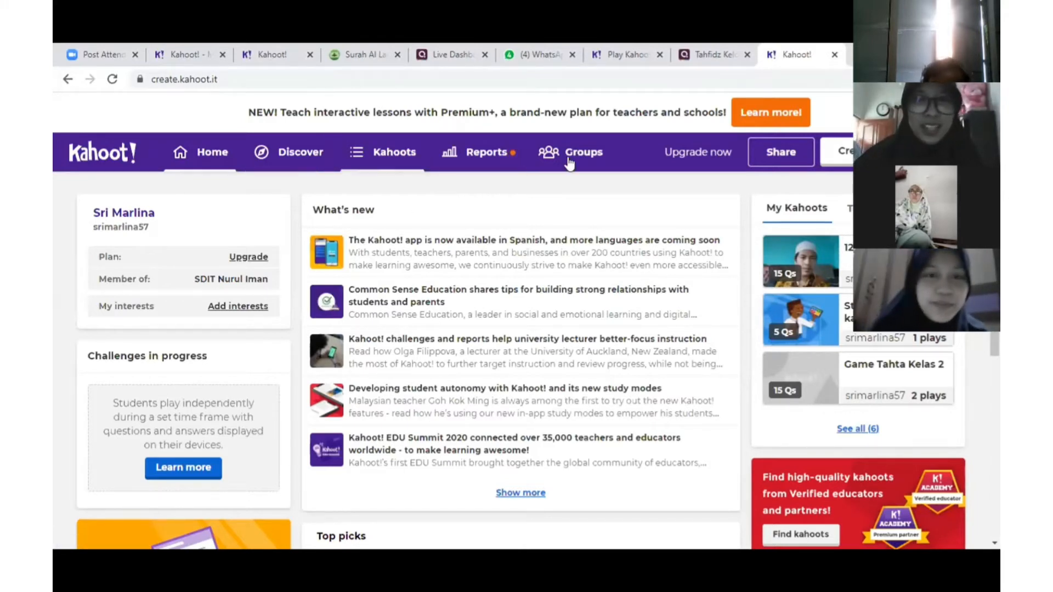
Sign out of Kahoot!, log back in with the saved email and password, and start a new kahoot
click(952, 152)
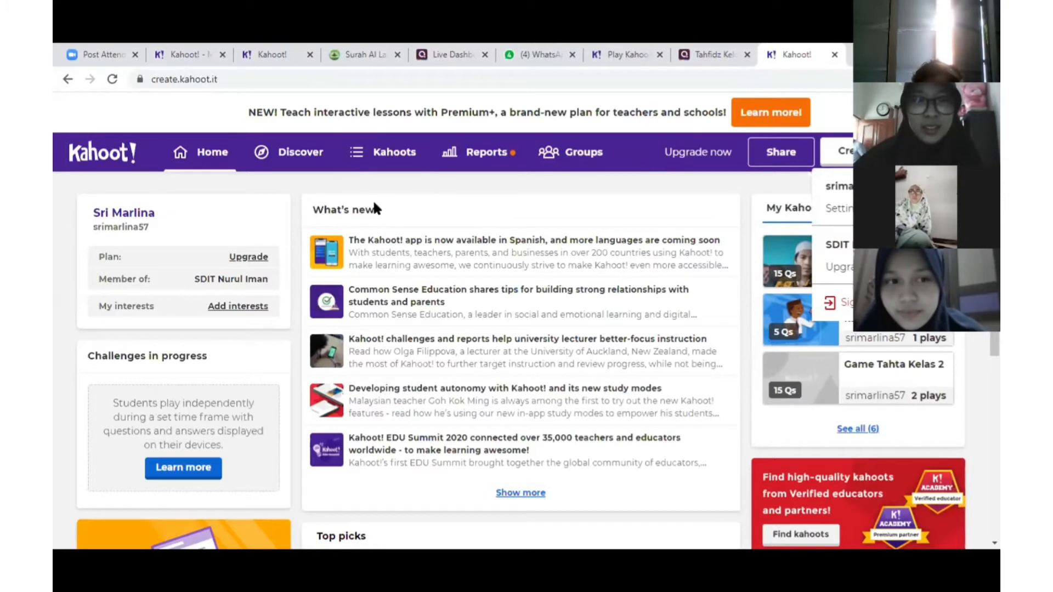
click(464, 253)
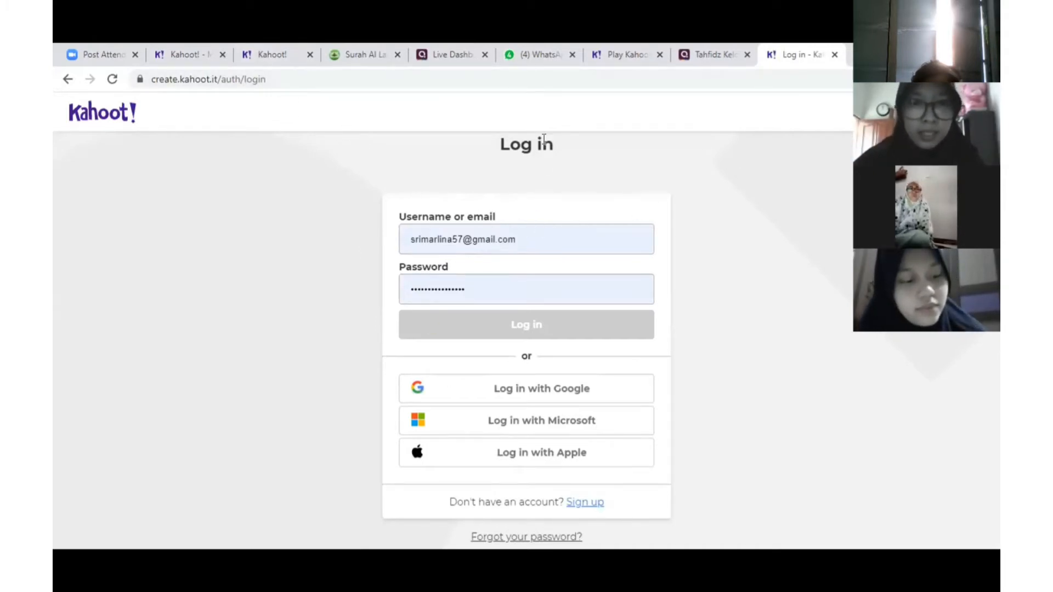
click(471, 400)
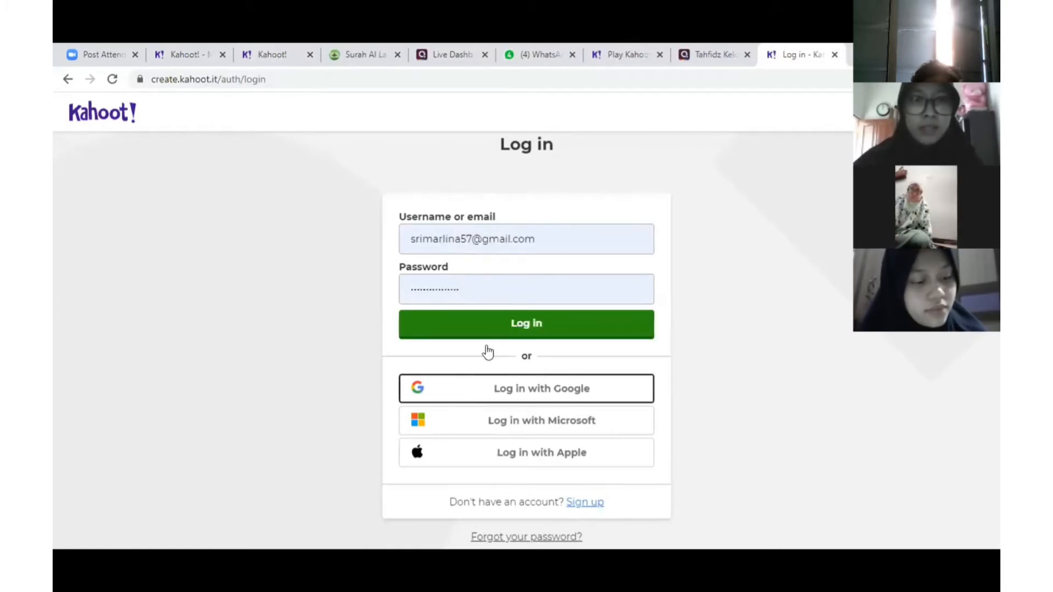
click(493, 328)
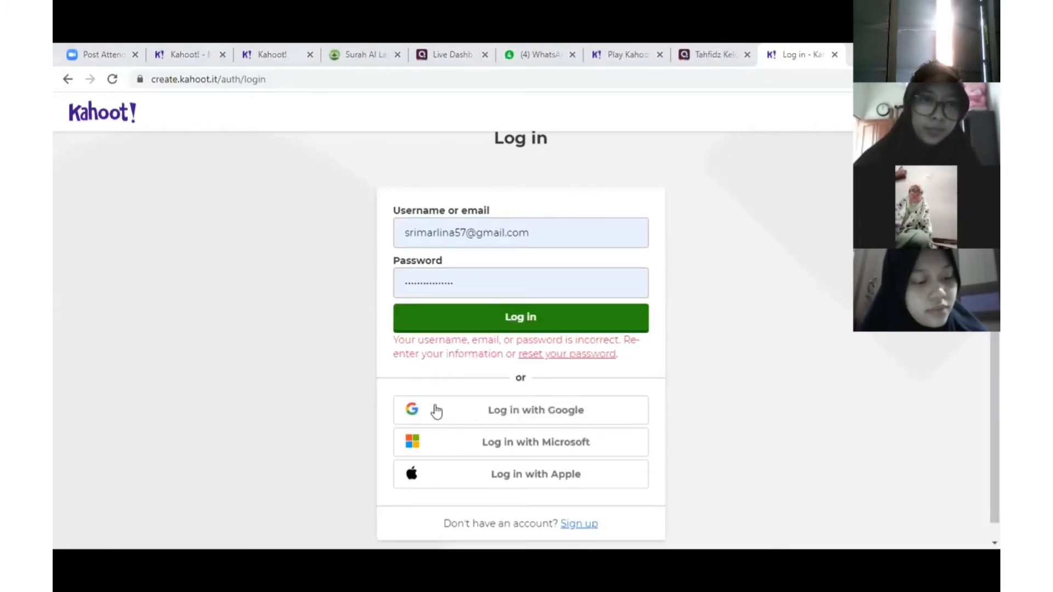
click(436, 411)
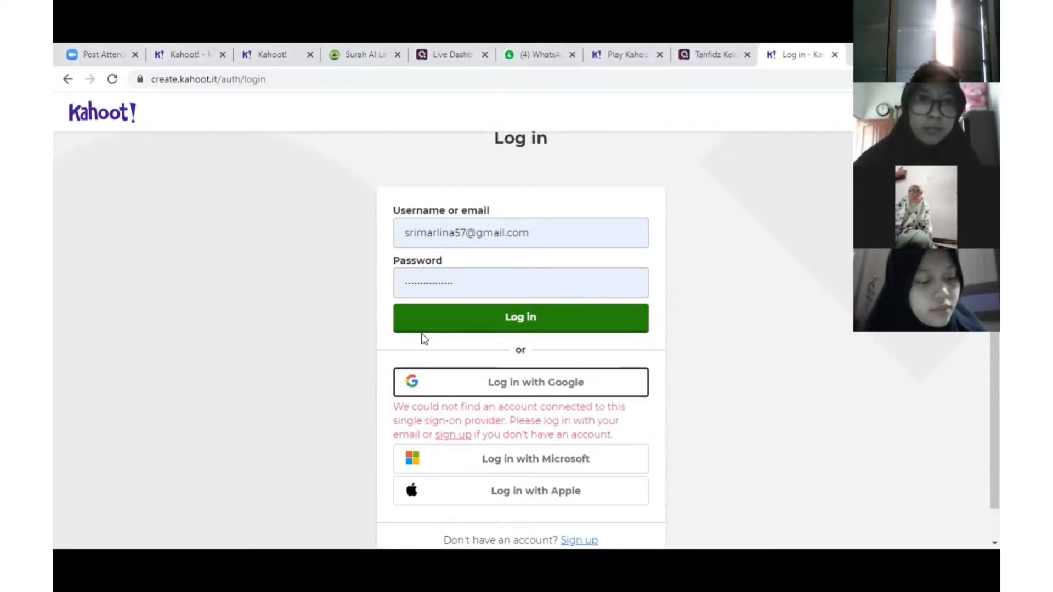
click(461, 319)
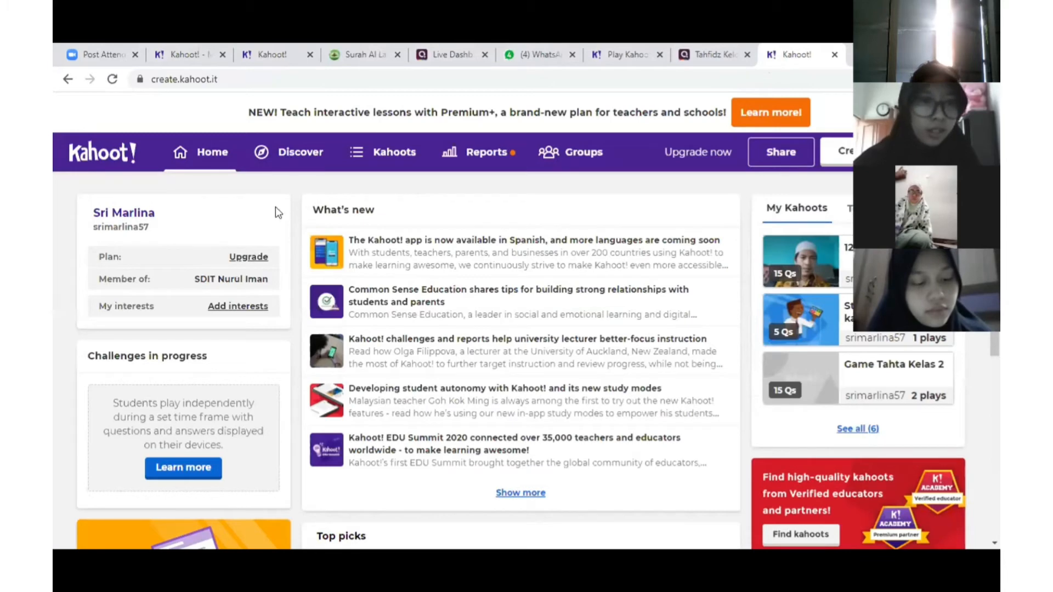
scroll(153, 235, down, 1)
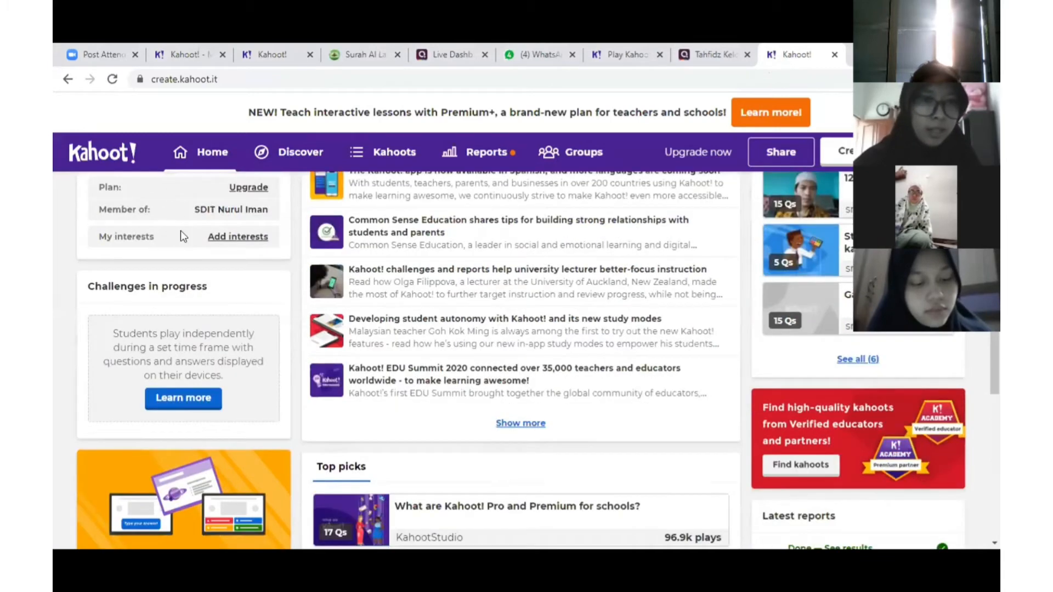
scroll(617, 317, up, 1)
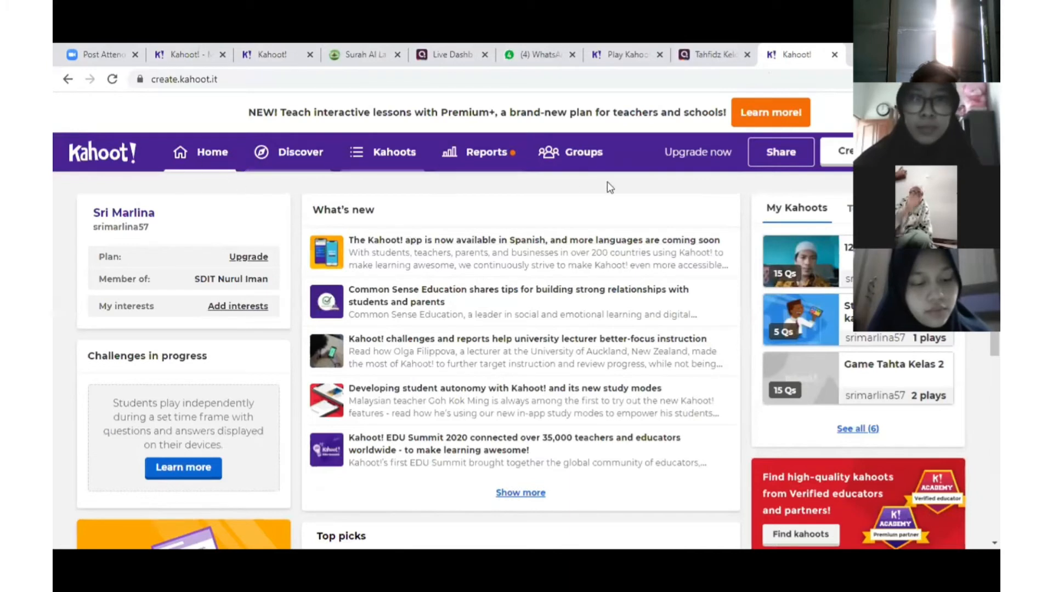
click(838, 153)
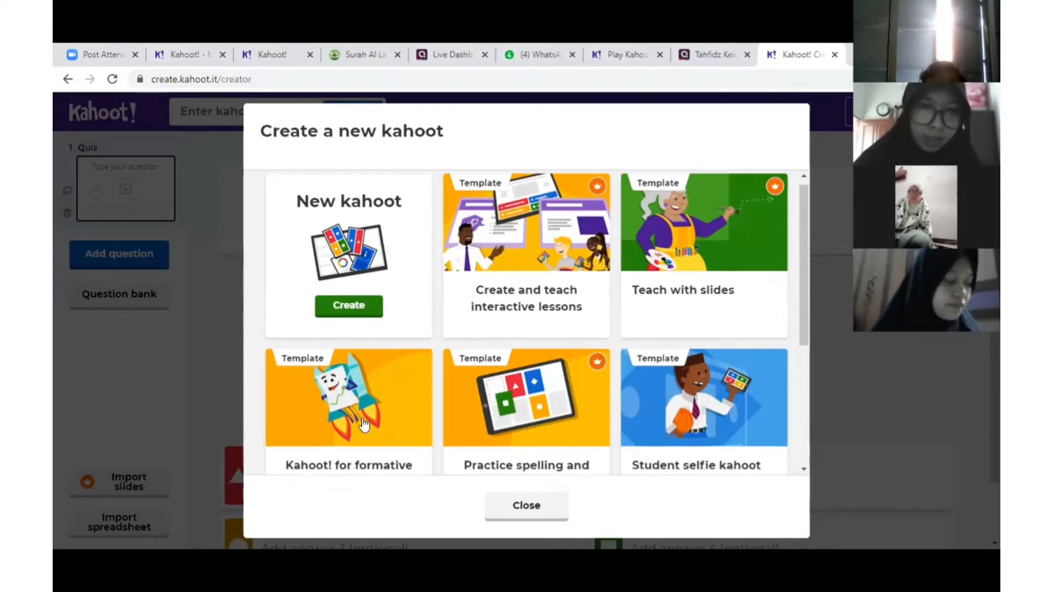
Create a blank kahoot, opening an editor with one empty 20-second, 1000-point question
scroll(363, 384, down, 1)
scroll(548, 428, up, 1)
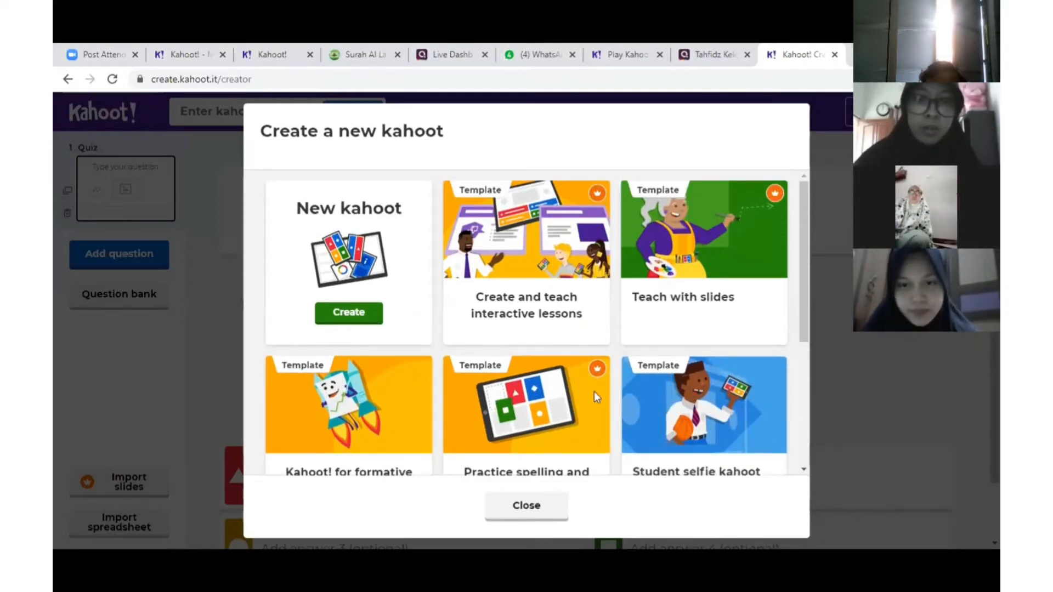
click(357, 316)
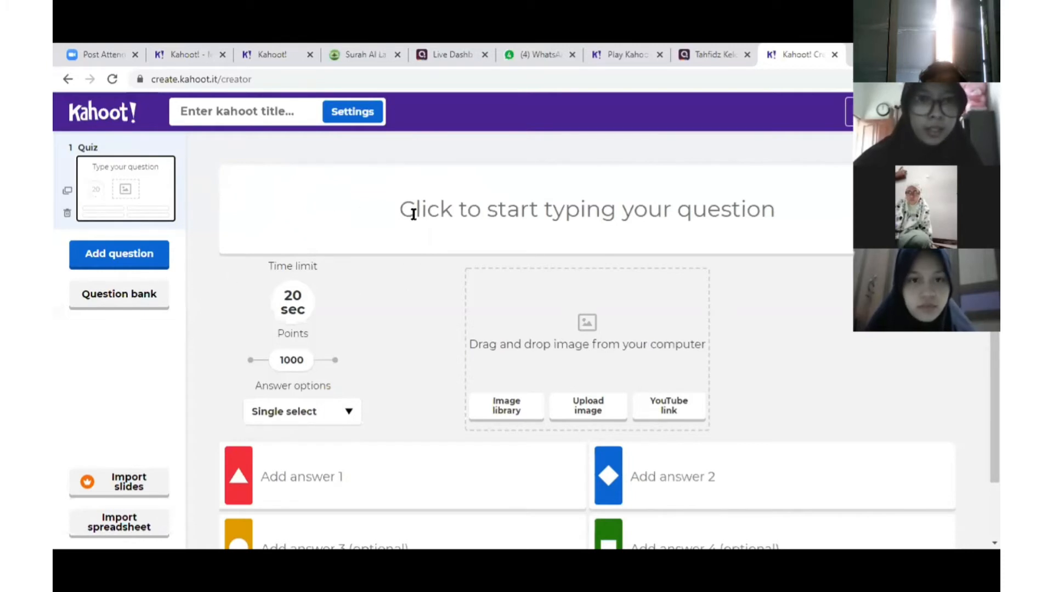
Focus the first question's text field, then switch to the Surah Al Lail page with Ctrl+4
click(538, 214)
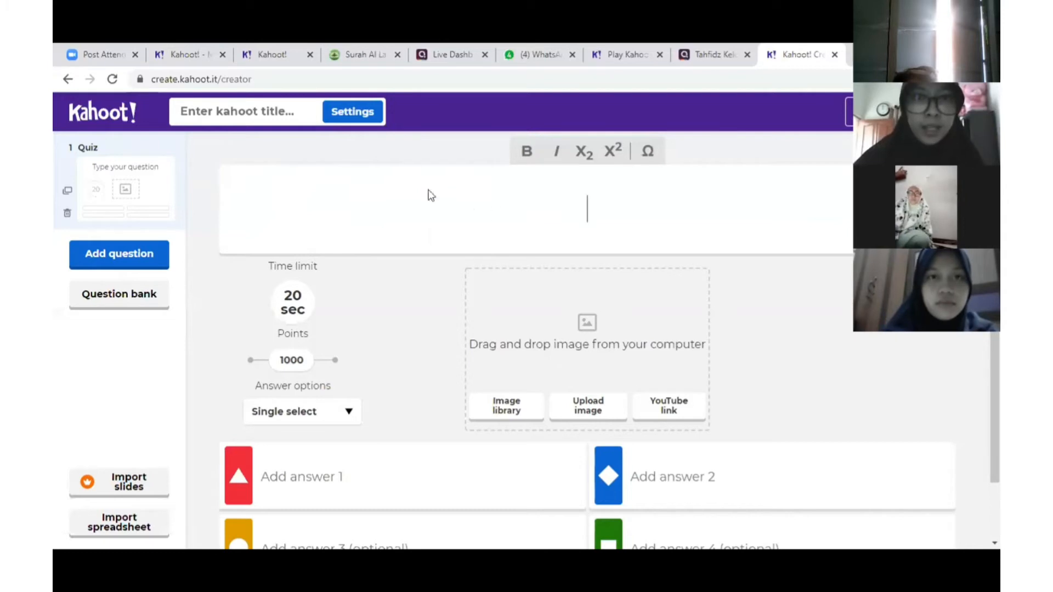
key(ctrl+4)
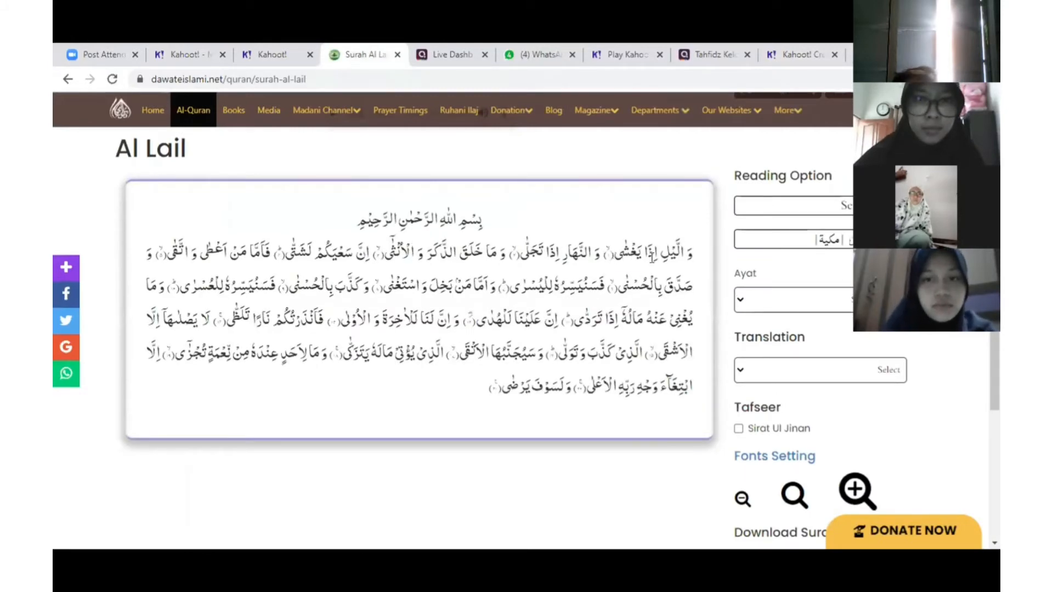
Select the opening verse of Surah Al Lail on the Quran page for copying
drag(618, 255, 692, 261)
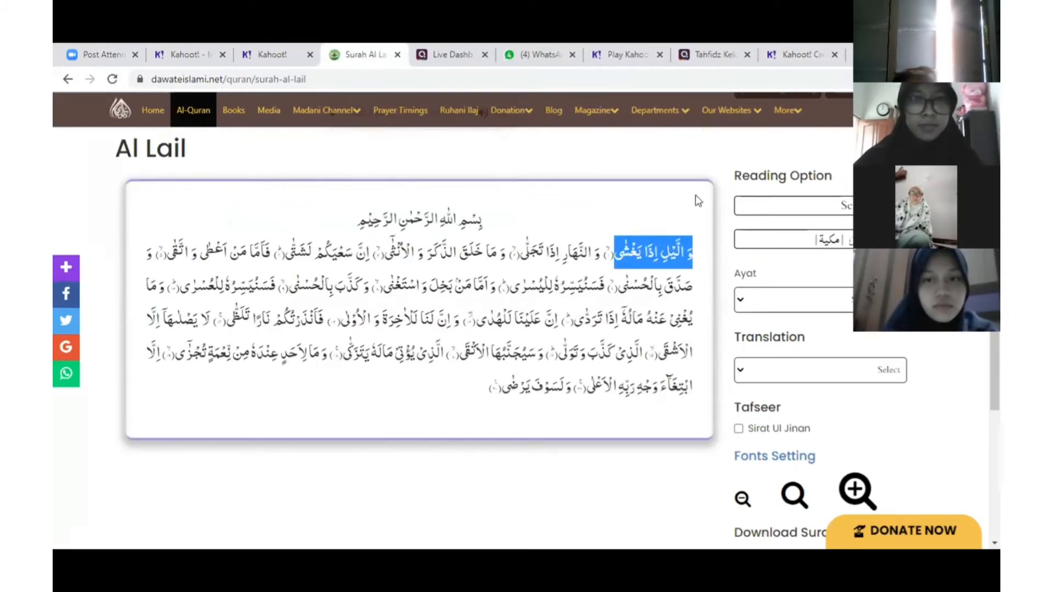
click(739, 140)
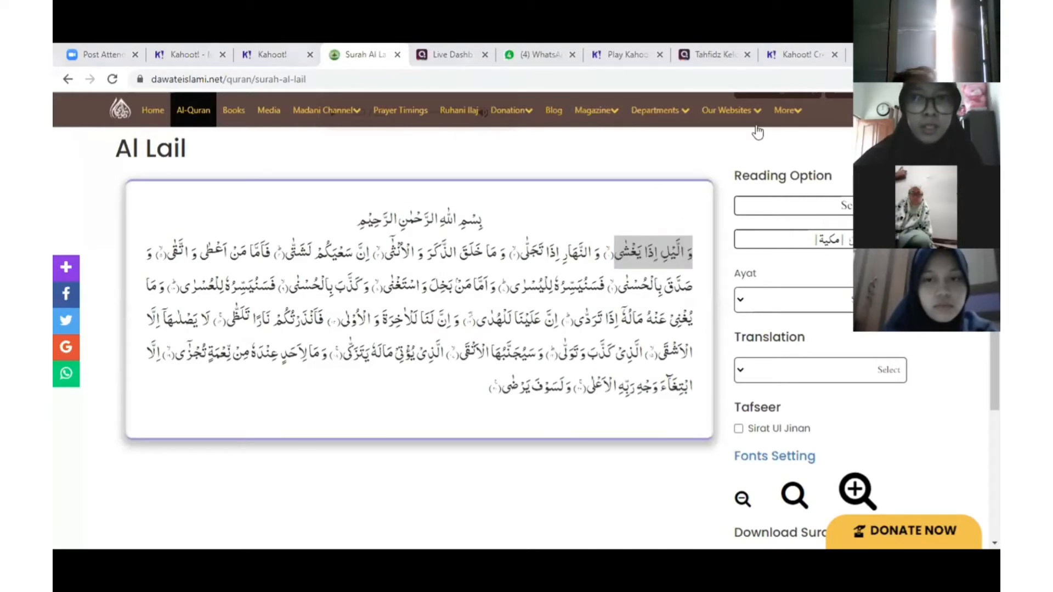
Back in the kahoot editor, paste the copied Al Lail verse as the first question
click(788, 65)
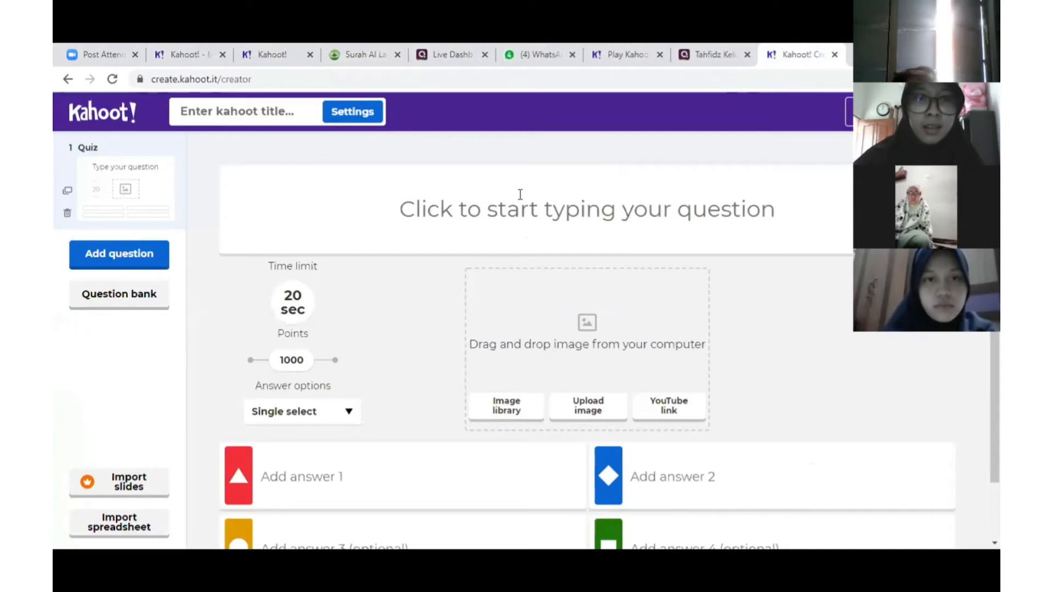
click(524, 202)
text(وَ الَّيْلِ اِذَا يَغْشٰىۙ)
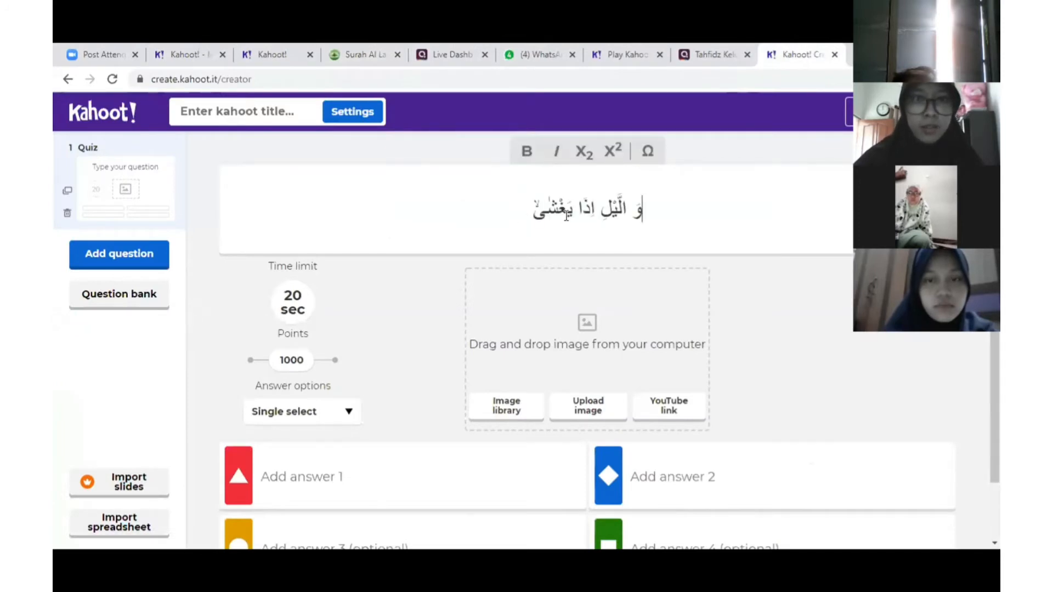
scroll(406, 444, down, 2)
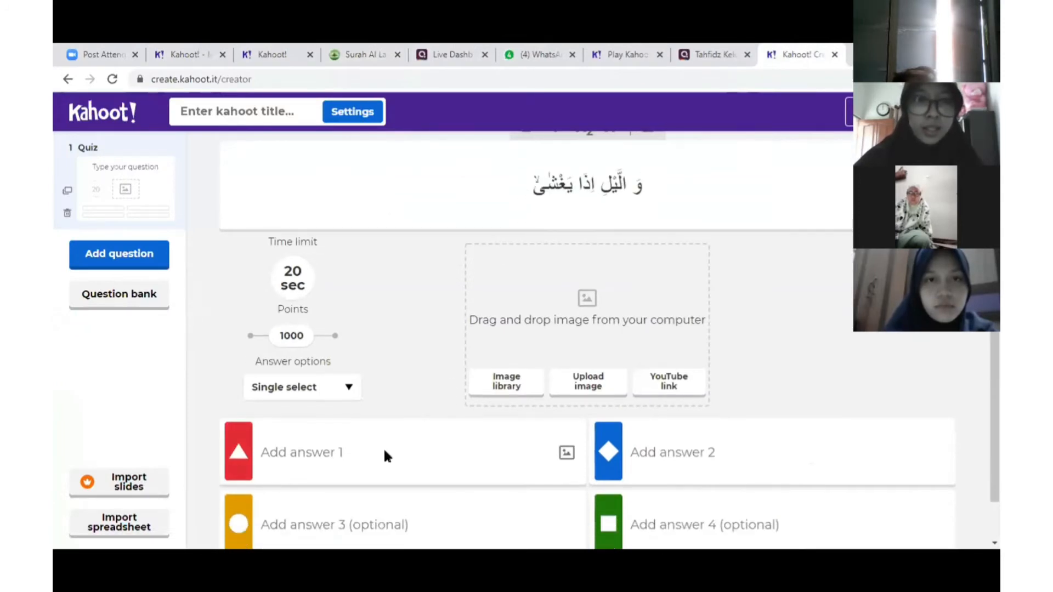
Enter answers 'Al-lai' and 'Al-quraisy', marking Al-lai as the correct one
click(314, 407)
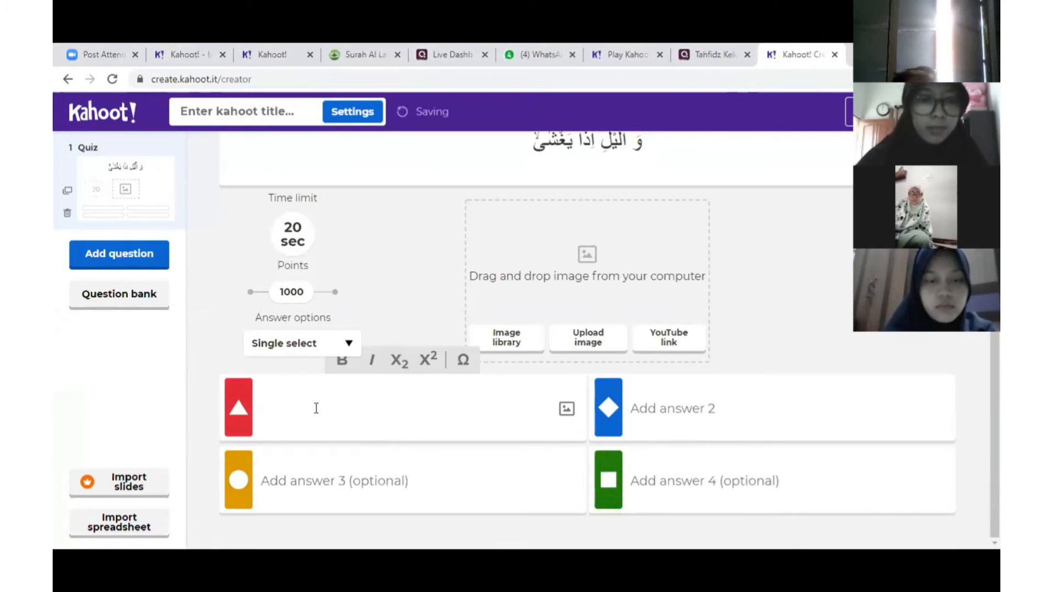
text(Al-)
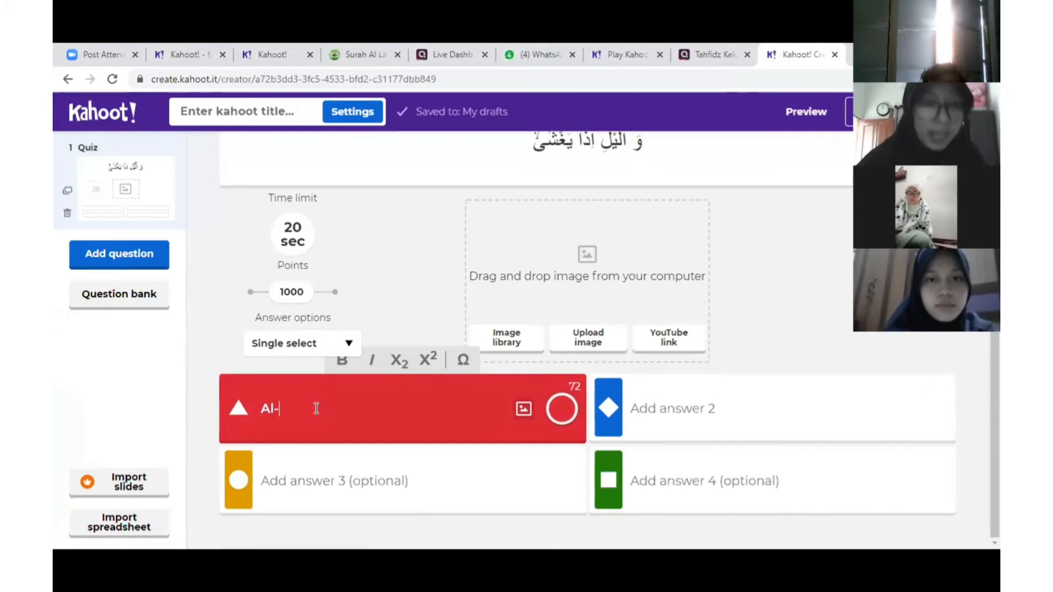
text(lai)
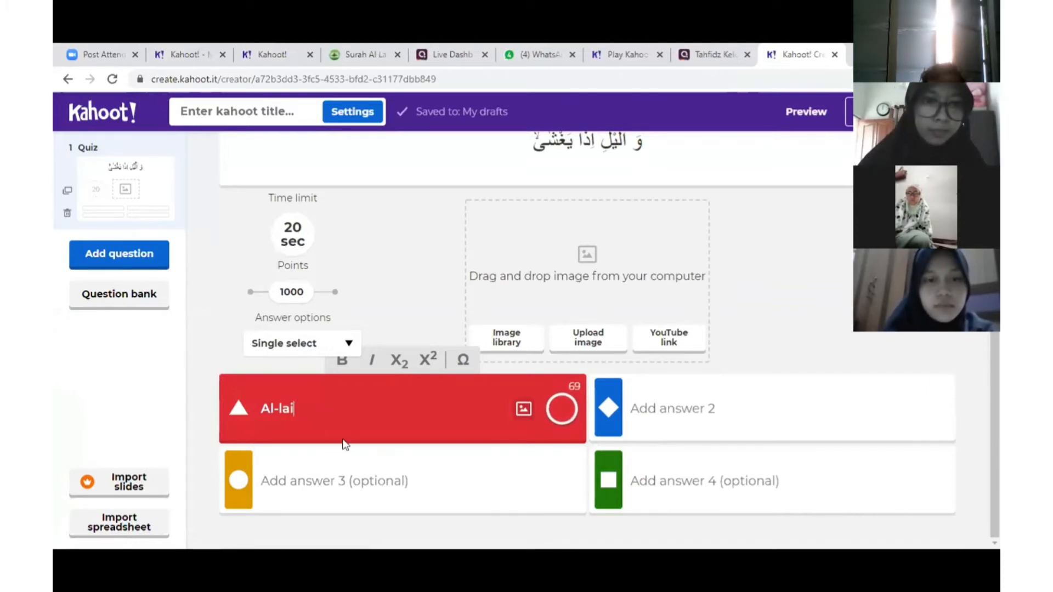
click(340, 478)
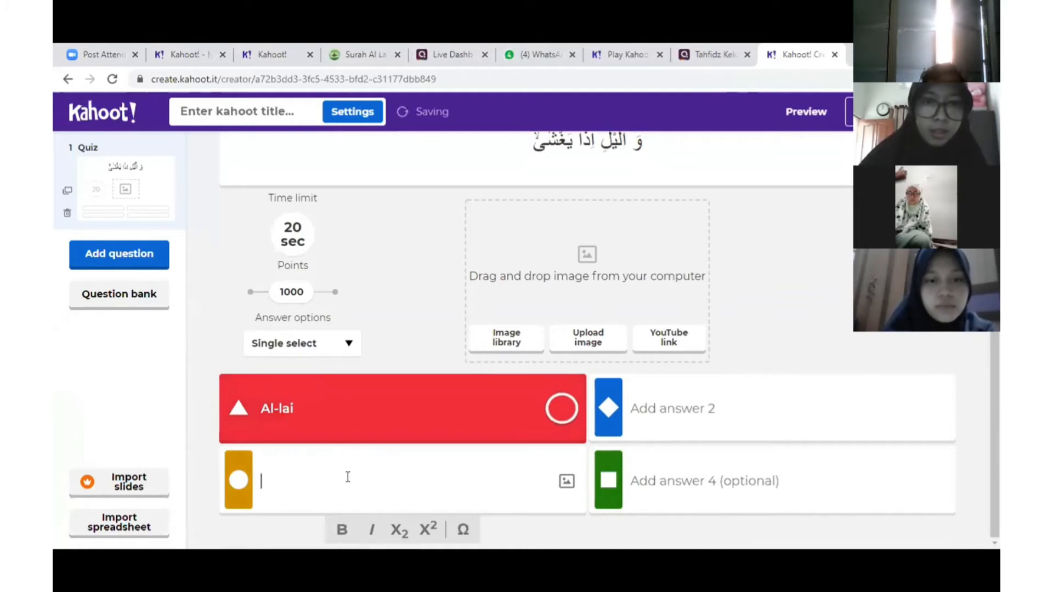
click(726, 413)
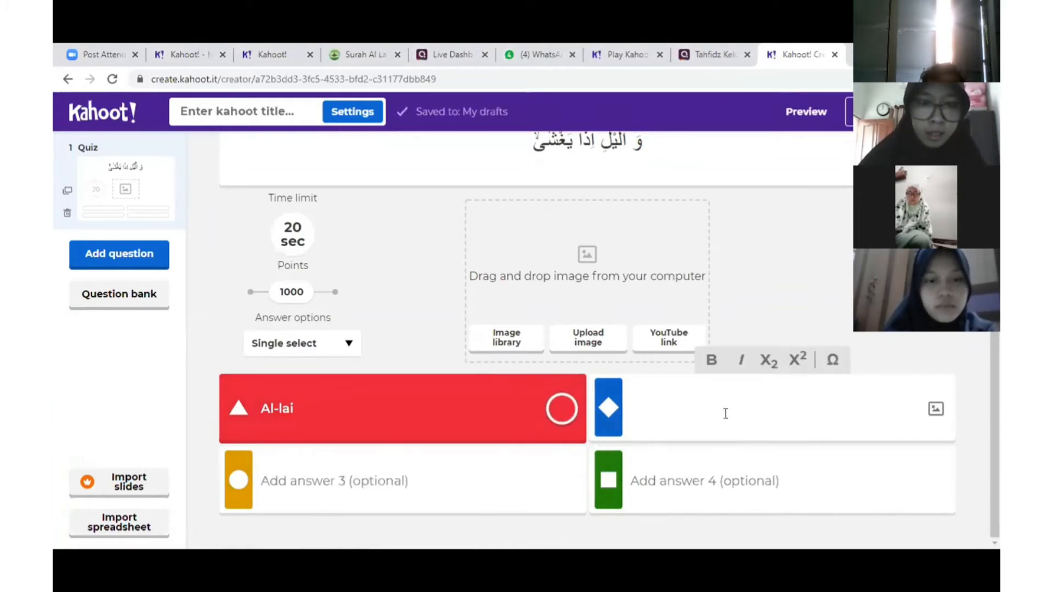
text(Al-)
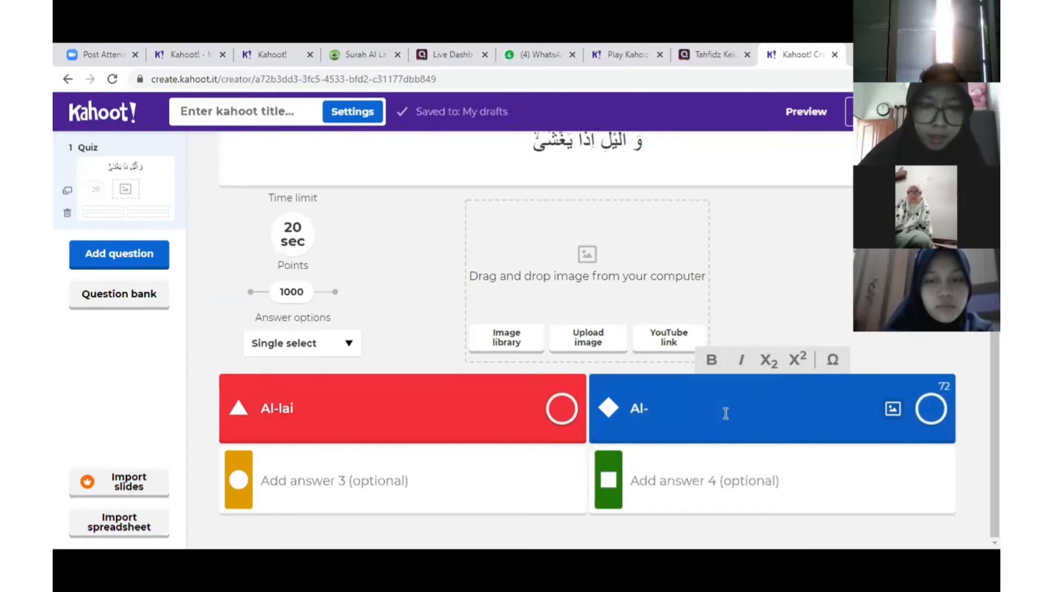
text(q)
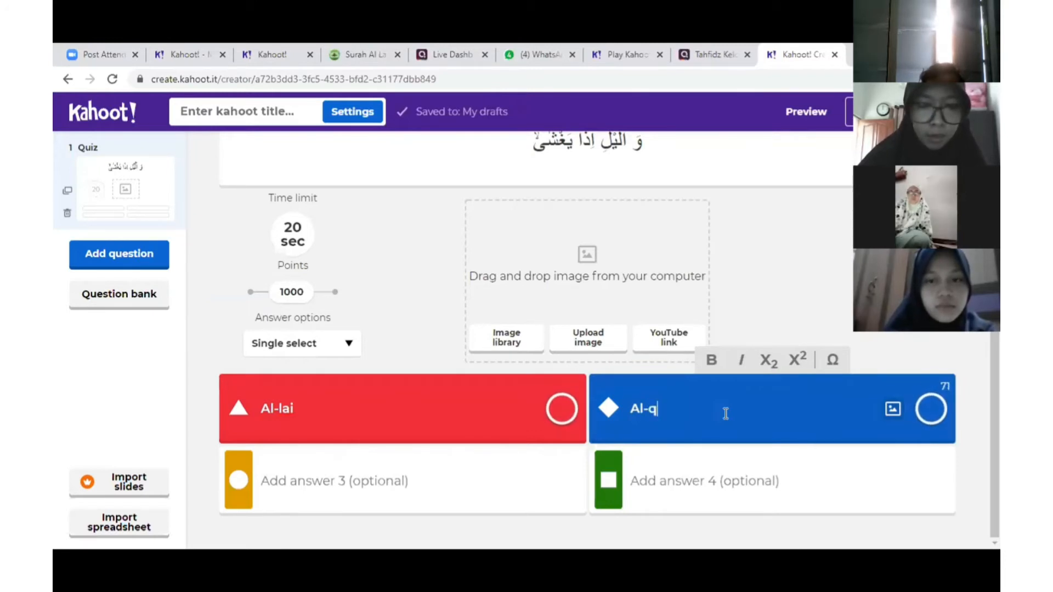
text(ura)
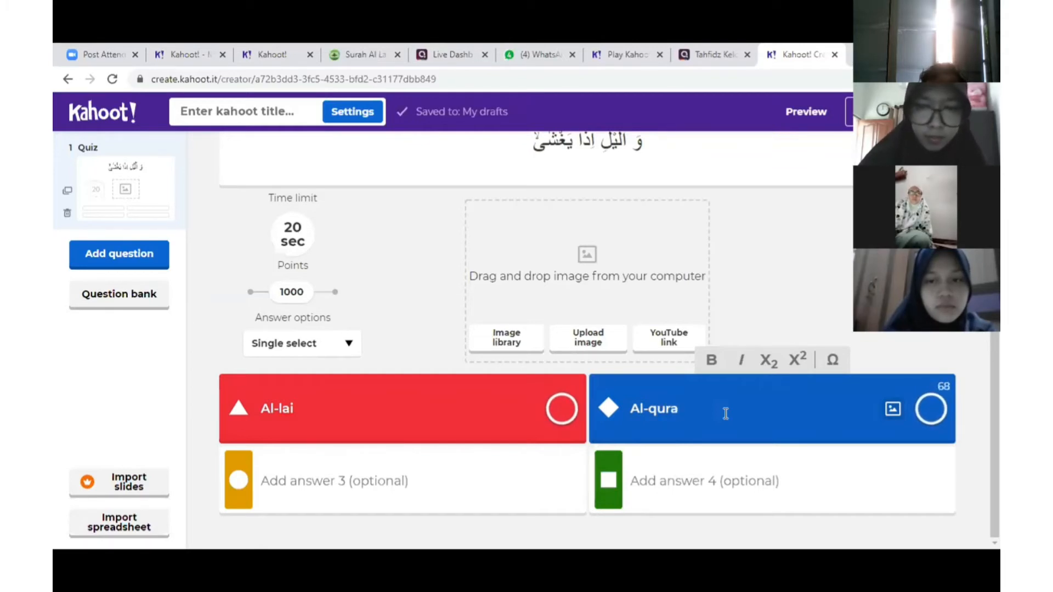
text(isy)
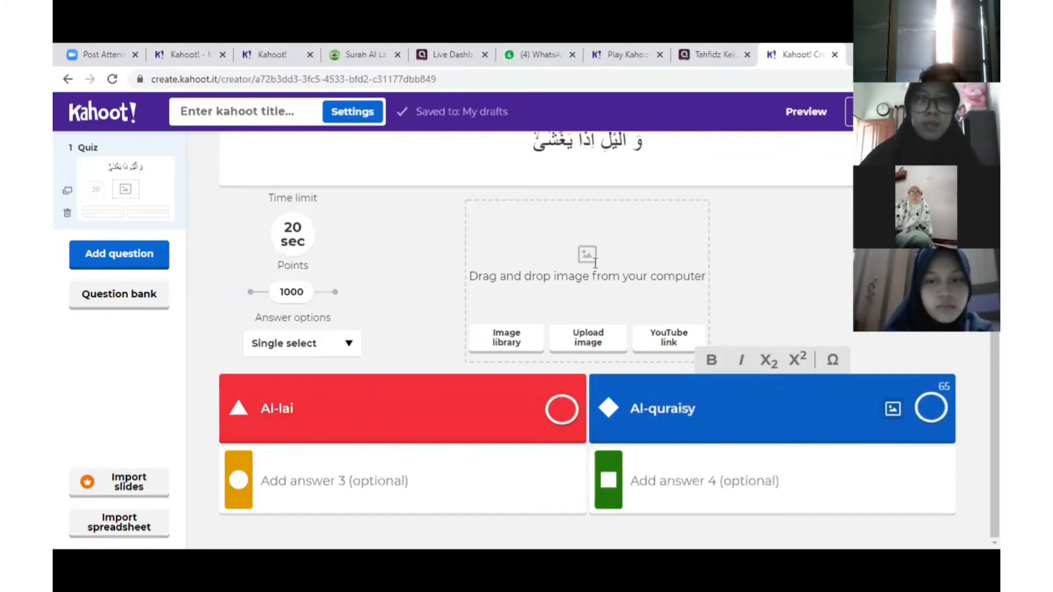
click(559, 413)
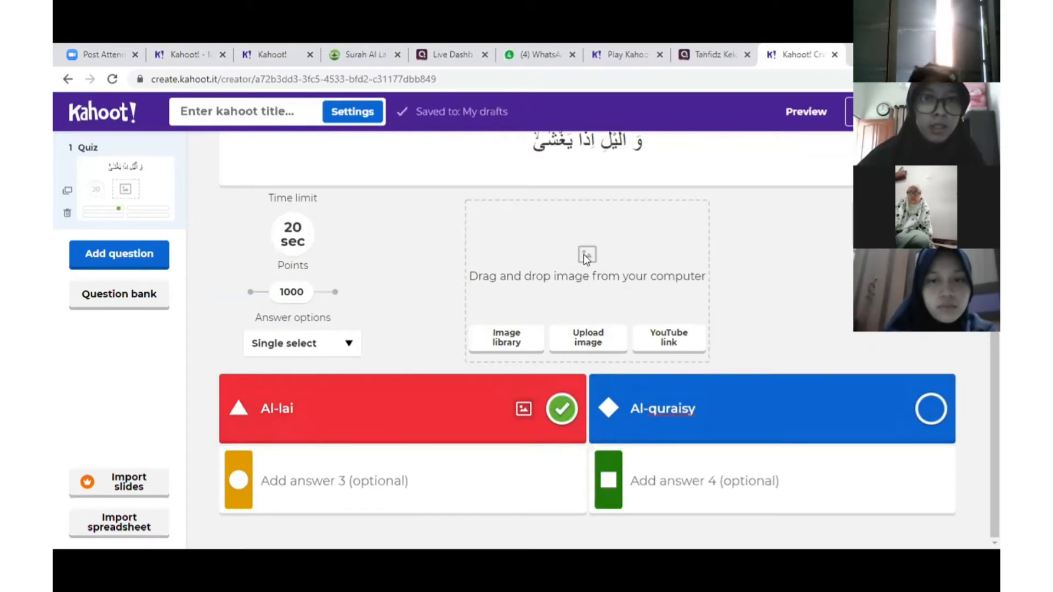
After browsing the image library, upload a picture from the computer and add a new question
click(516, 340)
scroll(437, 332, down, 2)
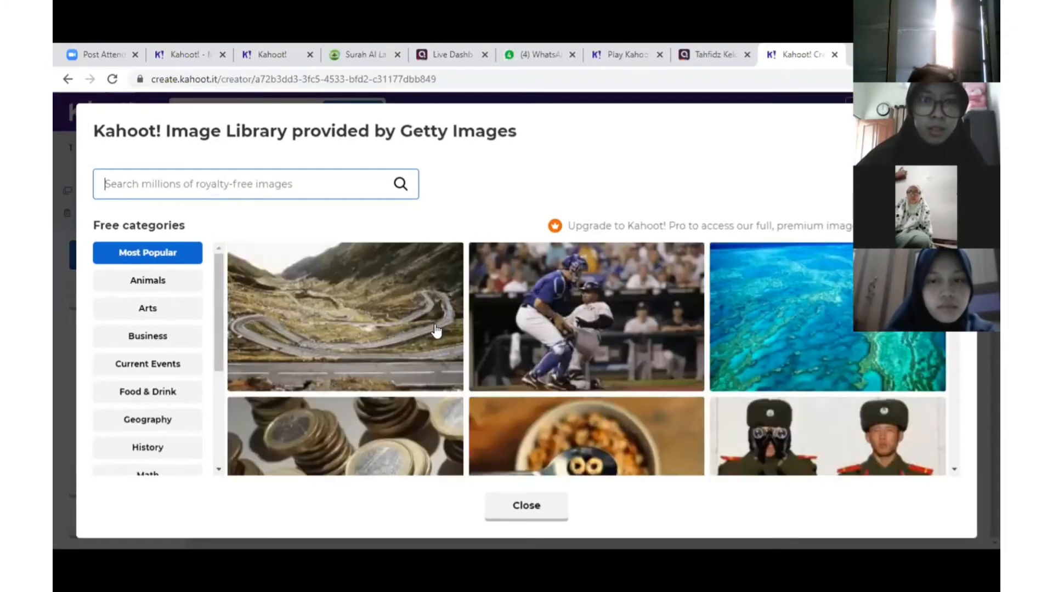
scroll(436, 330, down, 7)
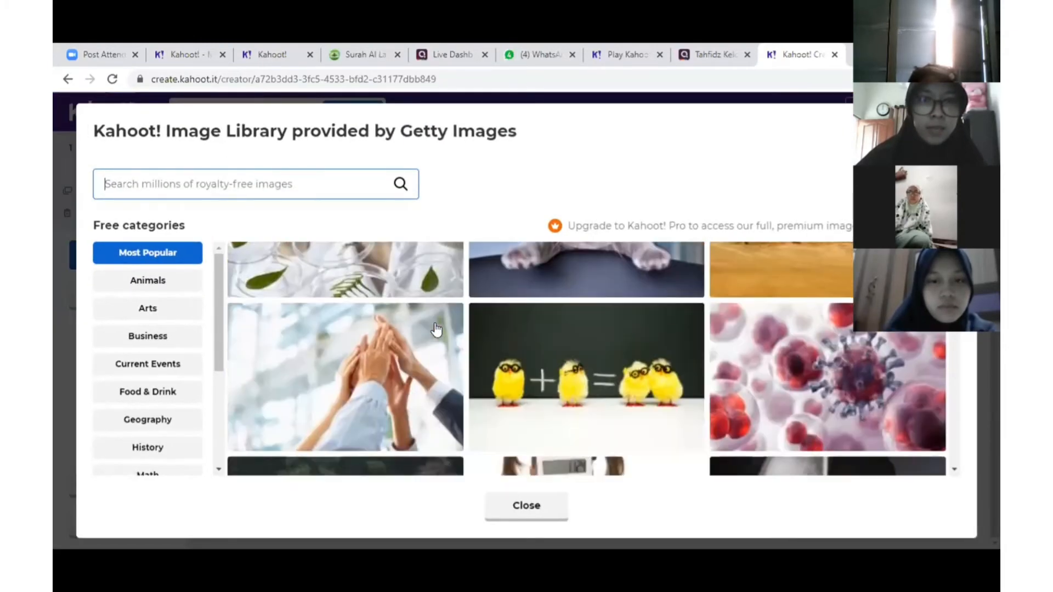
scroll(437, 329, down, 5)
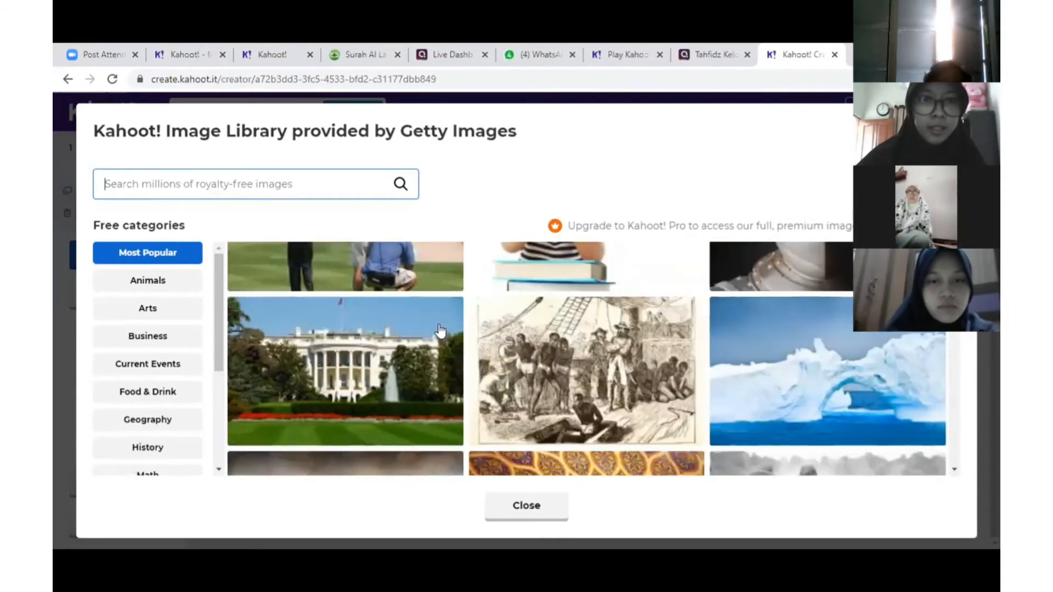
scroll(439, 332, up, 10)
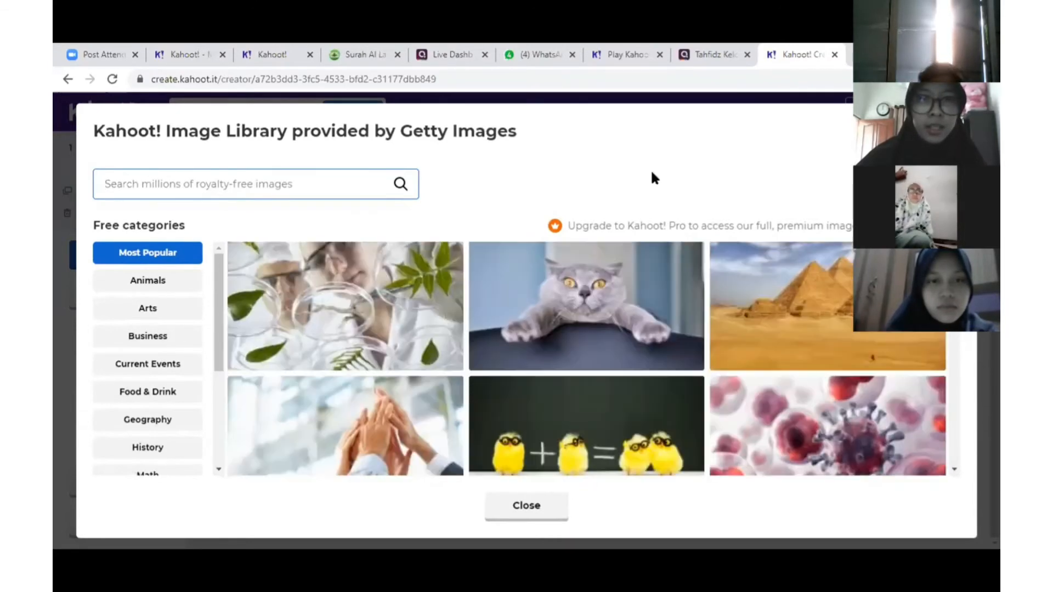
scroll(586, 352, up, 5)
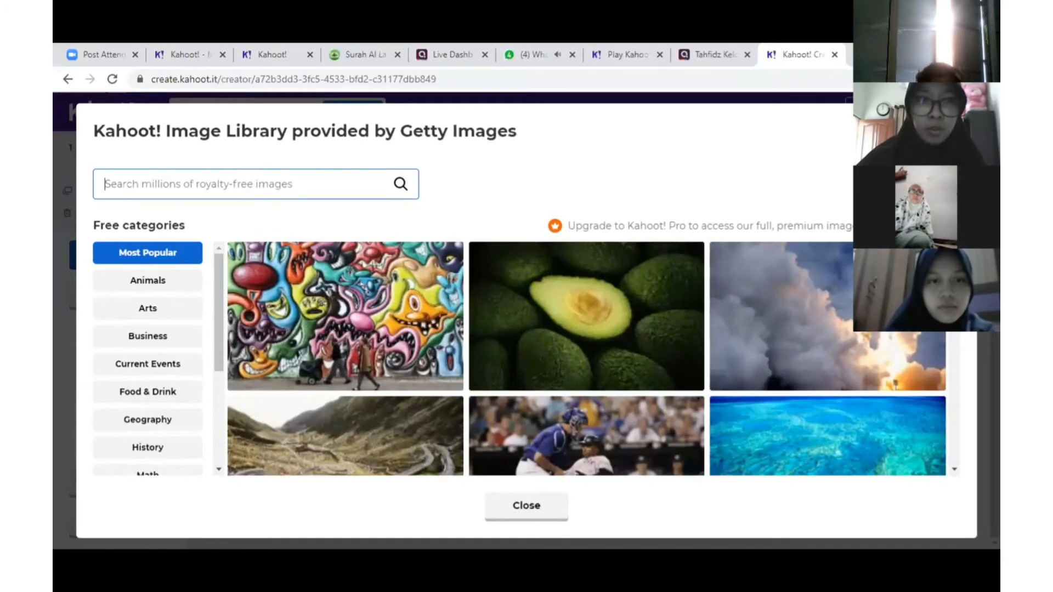
click(527, 505)
click(586, 339)
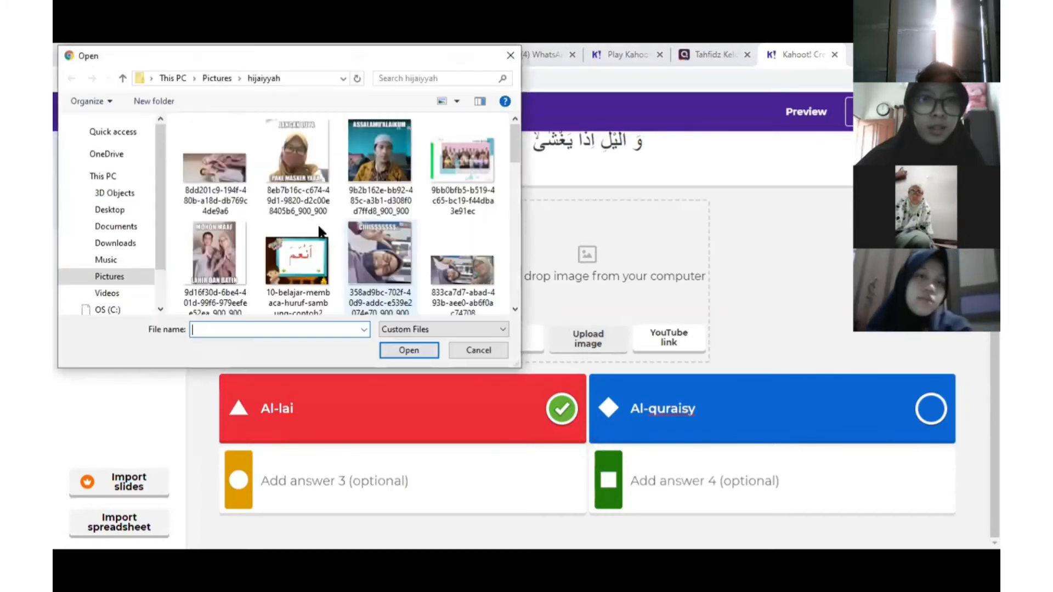
double_click(401, 150)
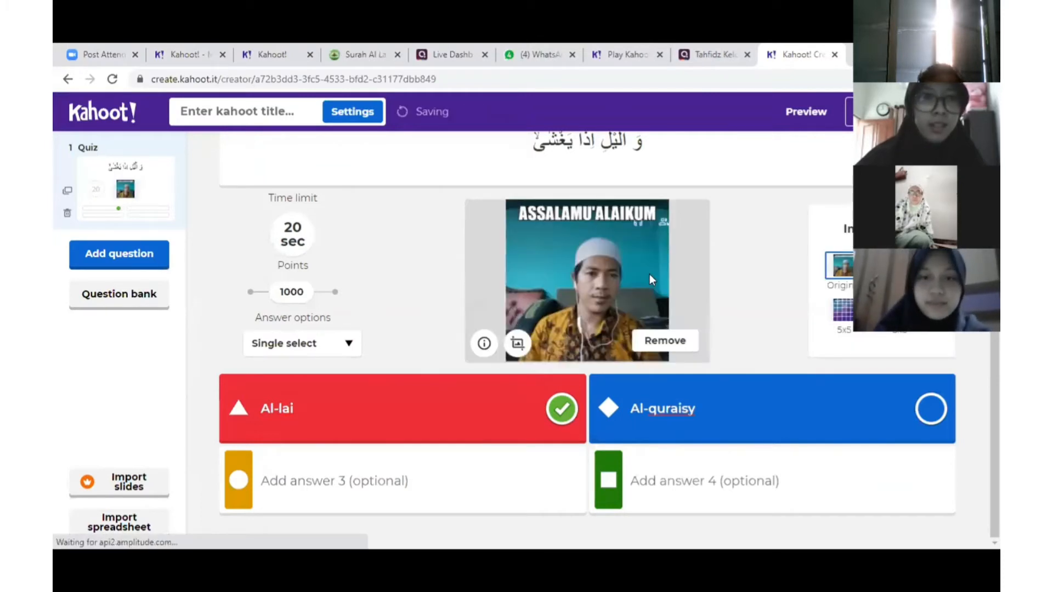
click(112, 263)
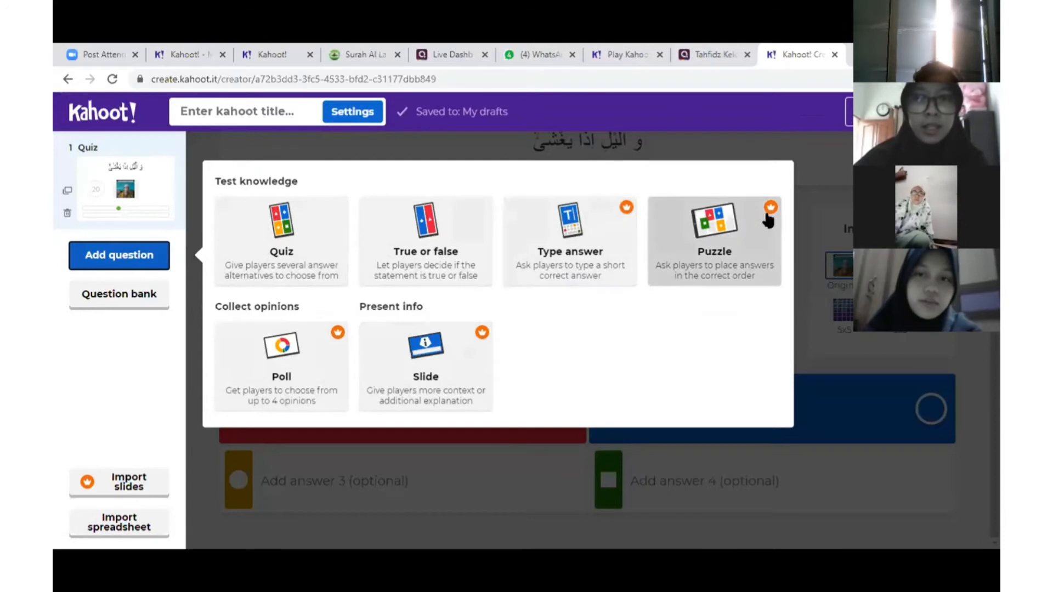
Make a True or false question stating who heads TPA Nurul Iman, with True correct
click(427, 236)
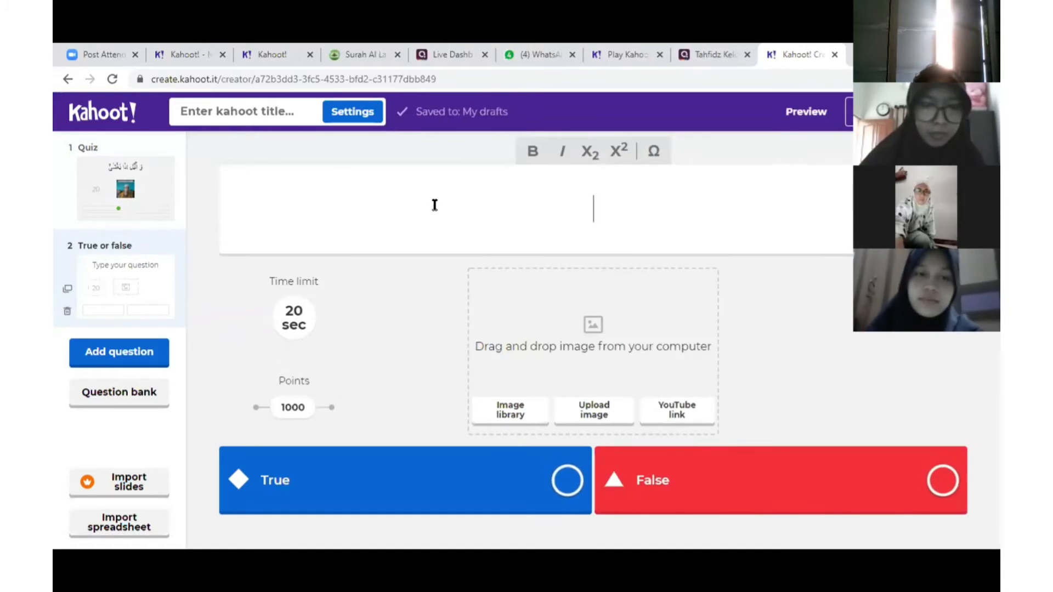
text(Kepala)
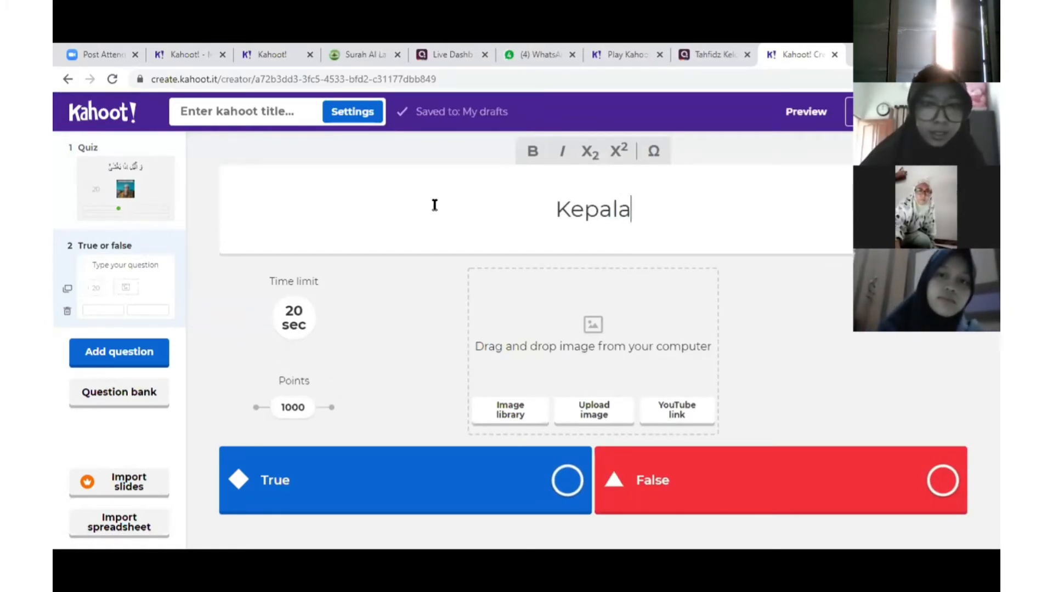
key(BackSpace)
key(BackSpace)
key(BackSpace)
key(BackSpace)
key(BackSpace)
key(BackSpace)
text(B)
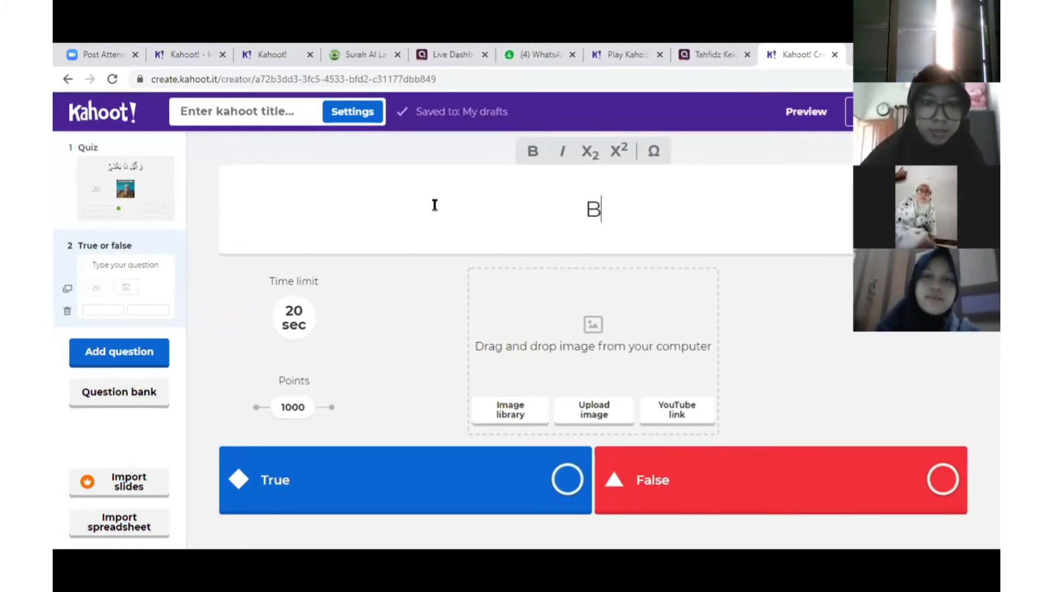
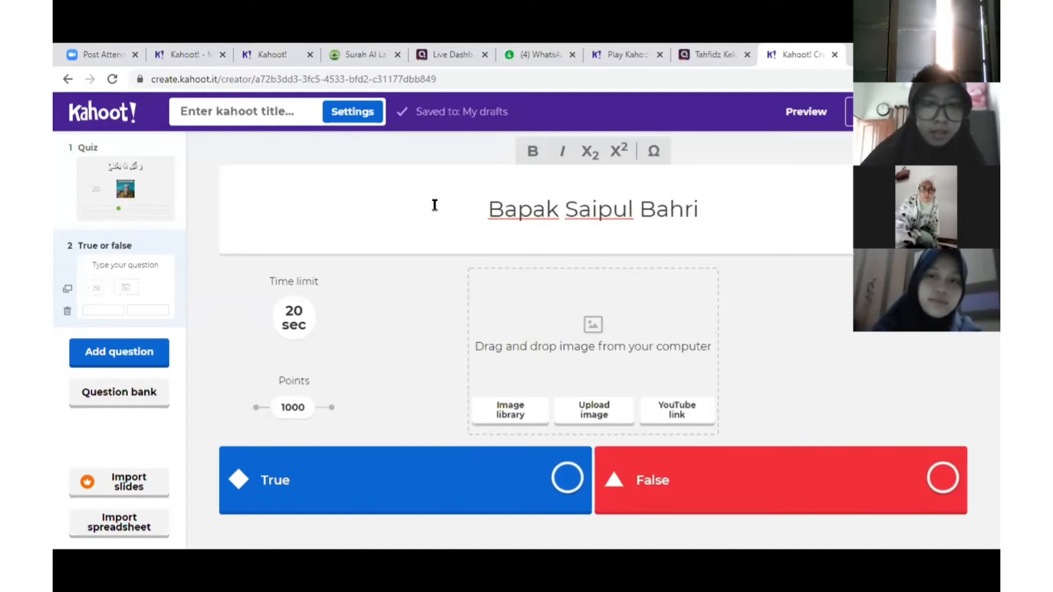
text( adalah kepala)
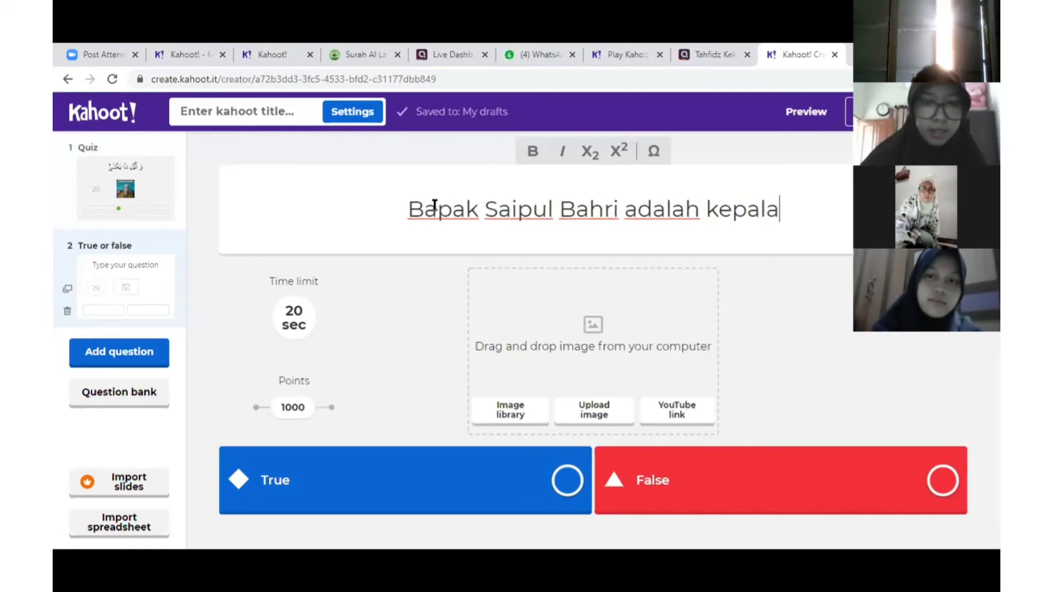
text( sekolah )
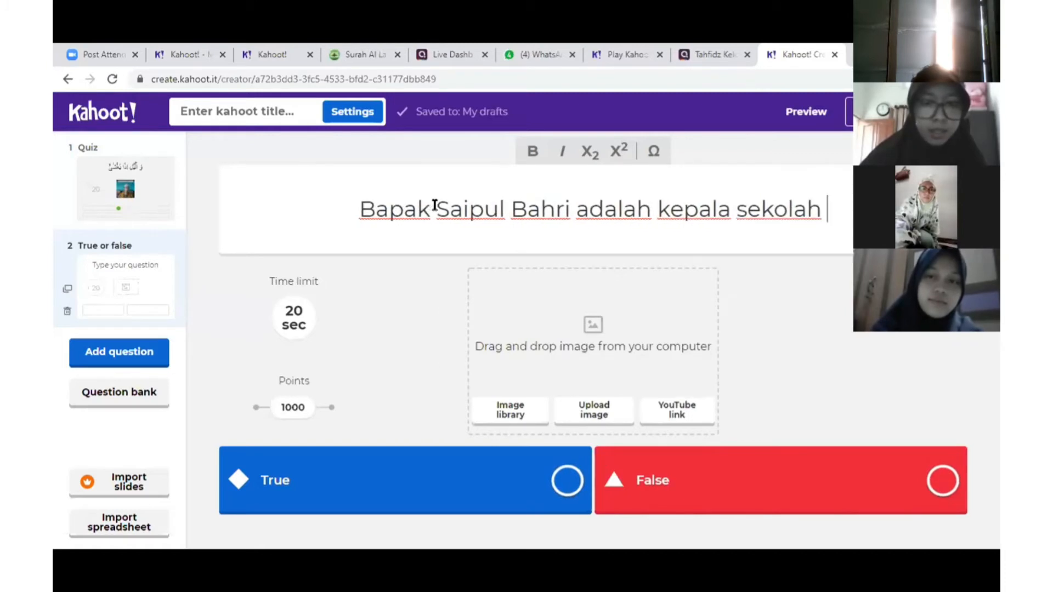
text(TPA N)
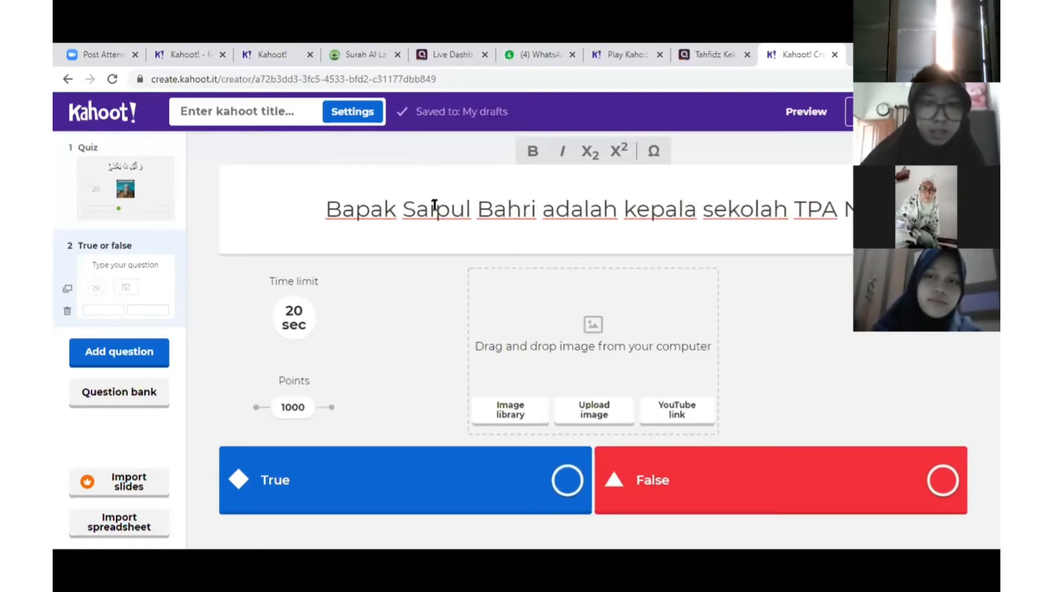
text(urul Iman)
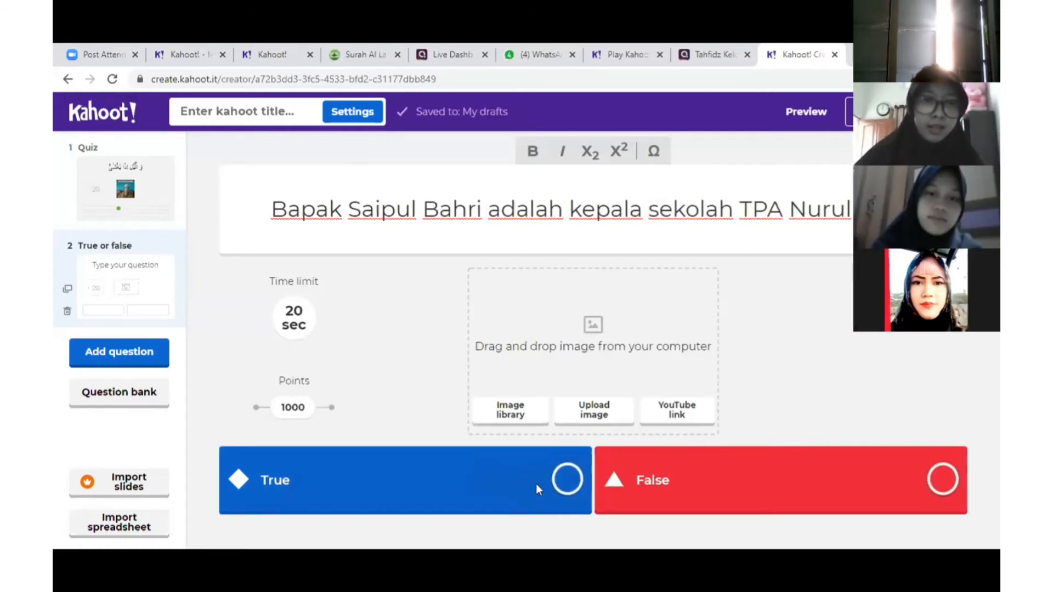
click(567, 479)
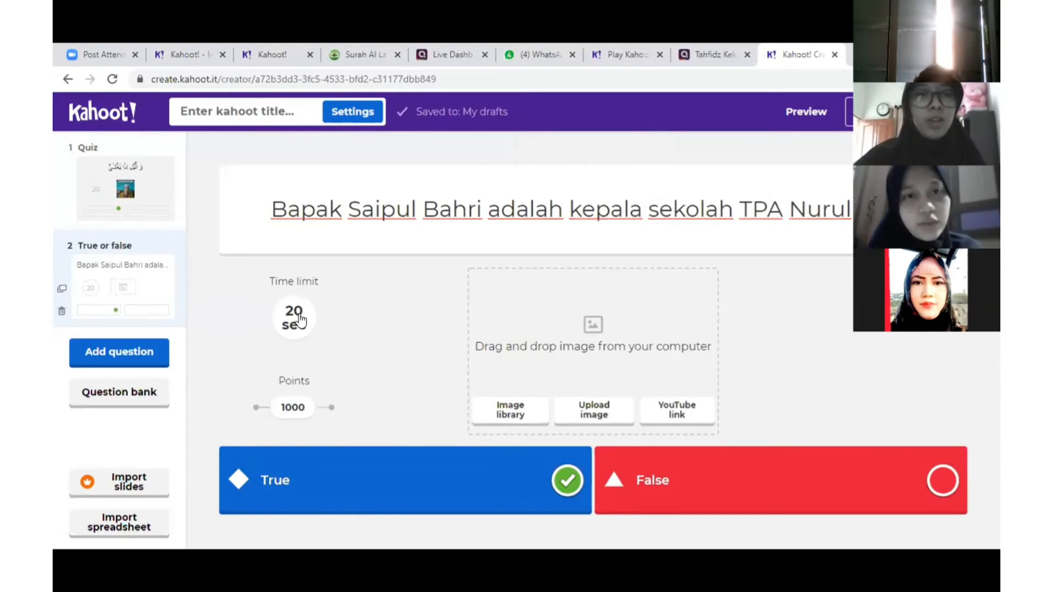
Try 30 and 5 second time limits, then set the question back to 20 seconds
click(299, 323)
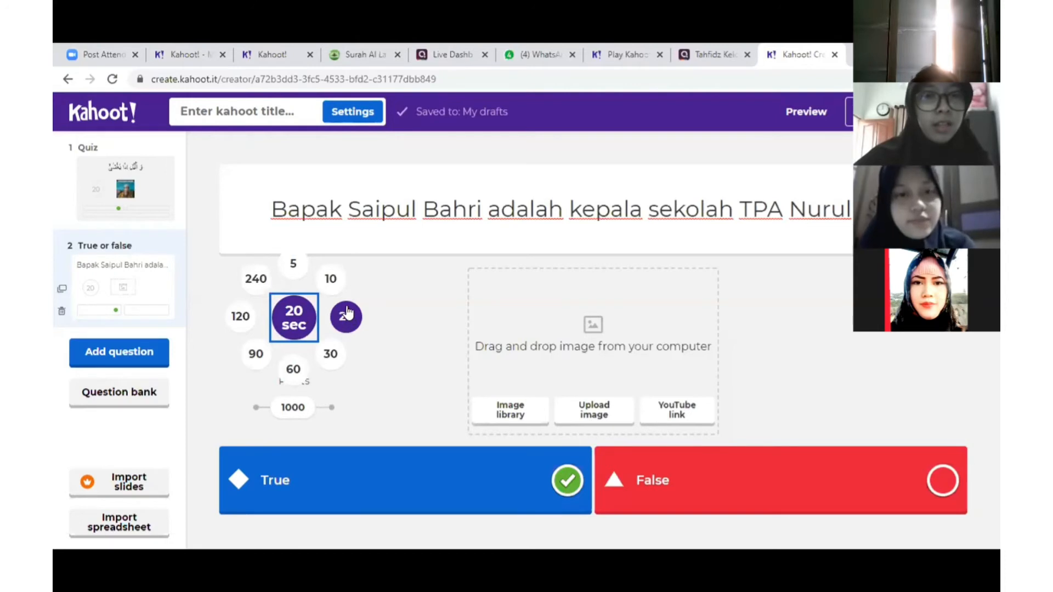
click(331, 357)
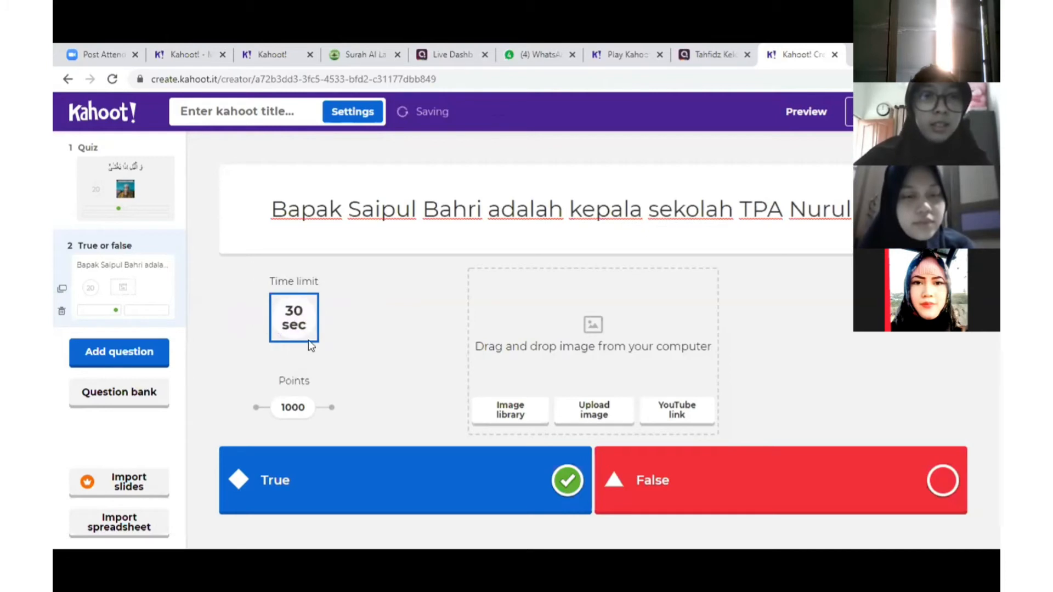
click(307, 332)
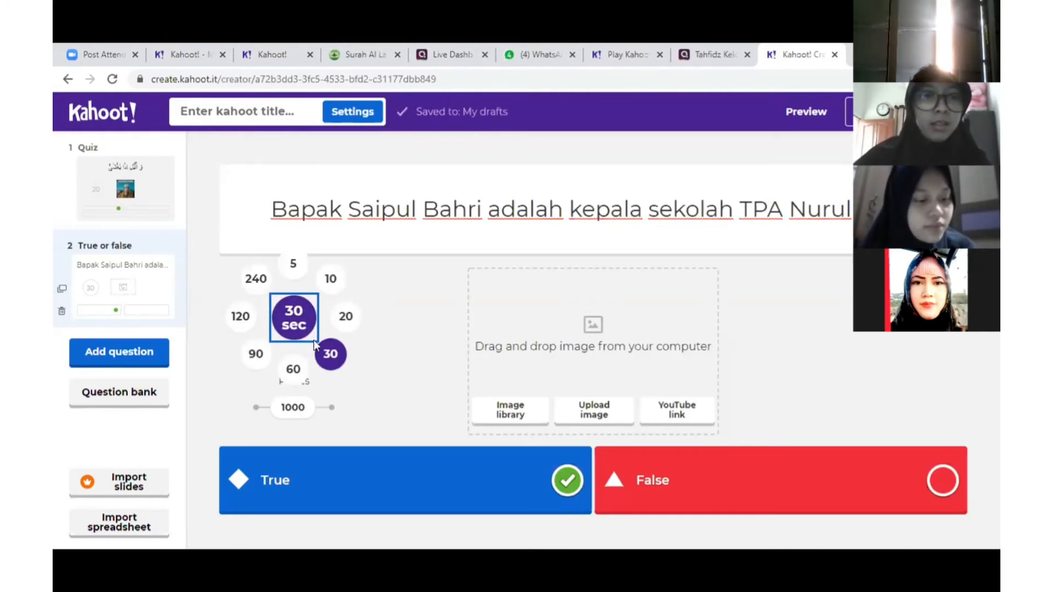
click(293, 264)
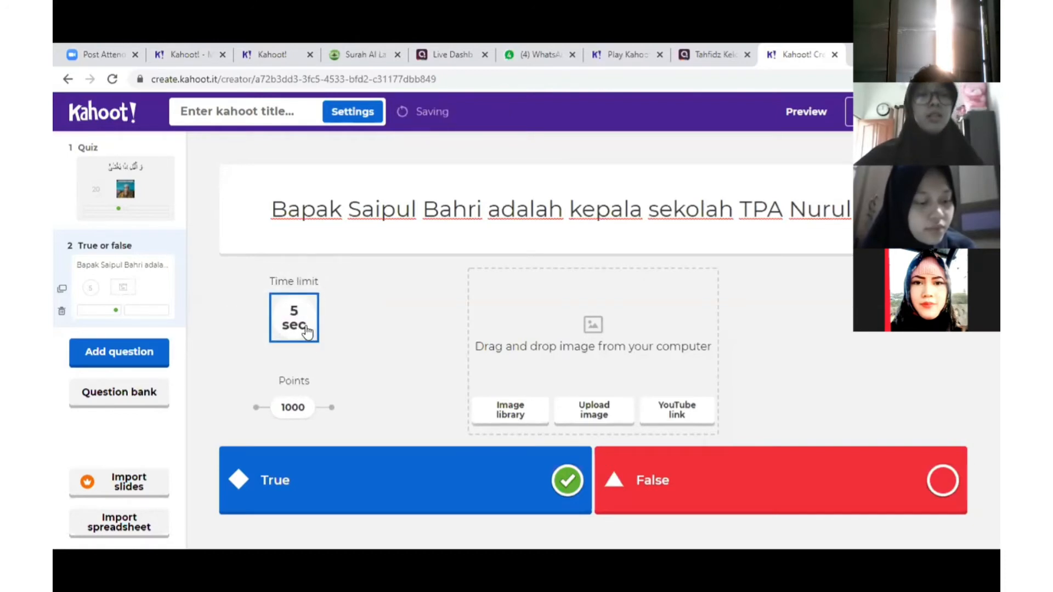
click(307, 331)
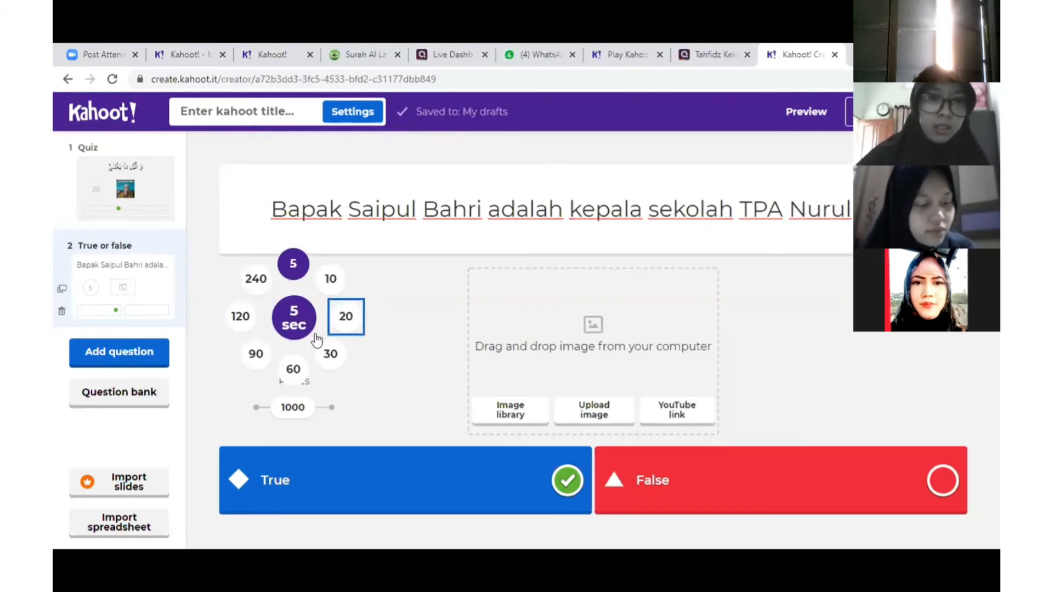
click(345, 321)
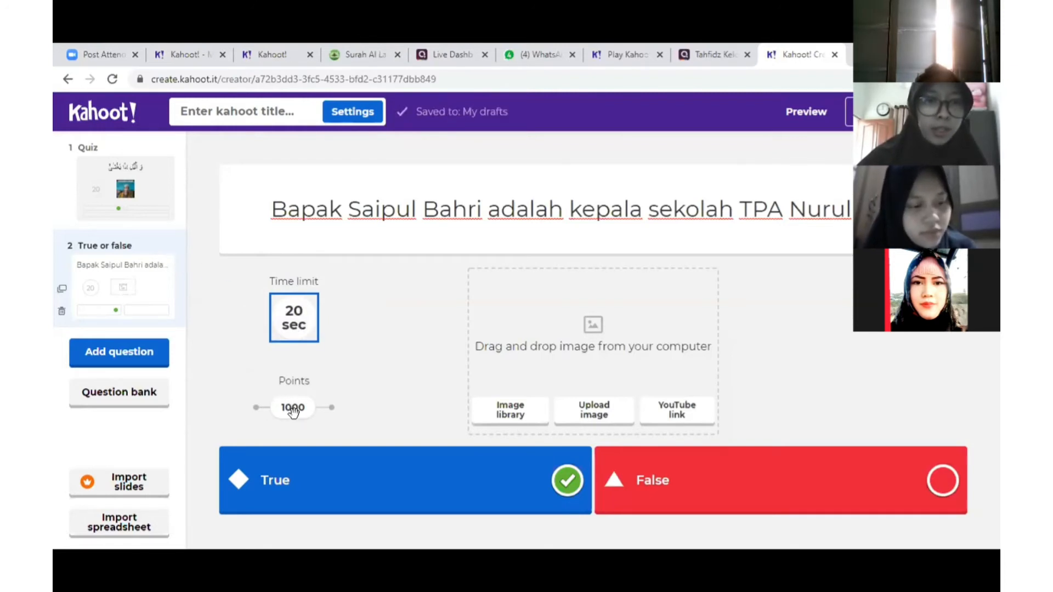
Try 0 and 2000 points, return to 1000 points, and finish the kahoot
drag(293, 409, 245, 411)
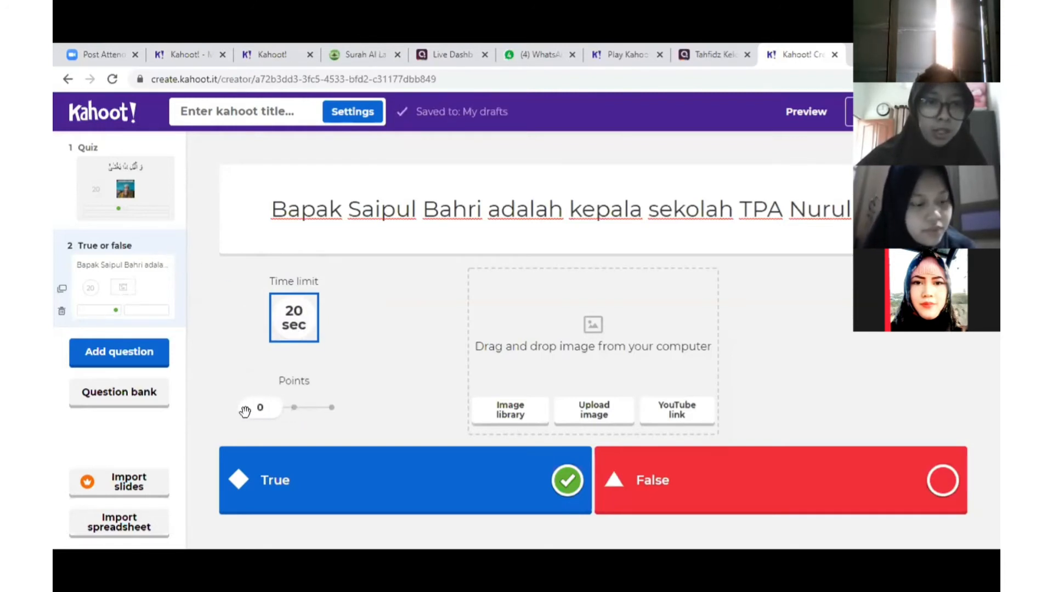
click(294, 407)
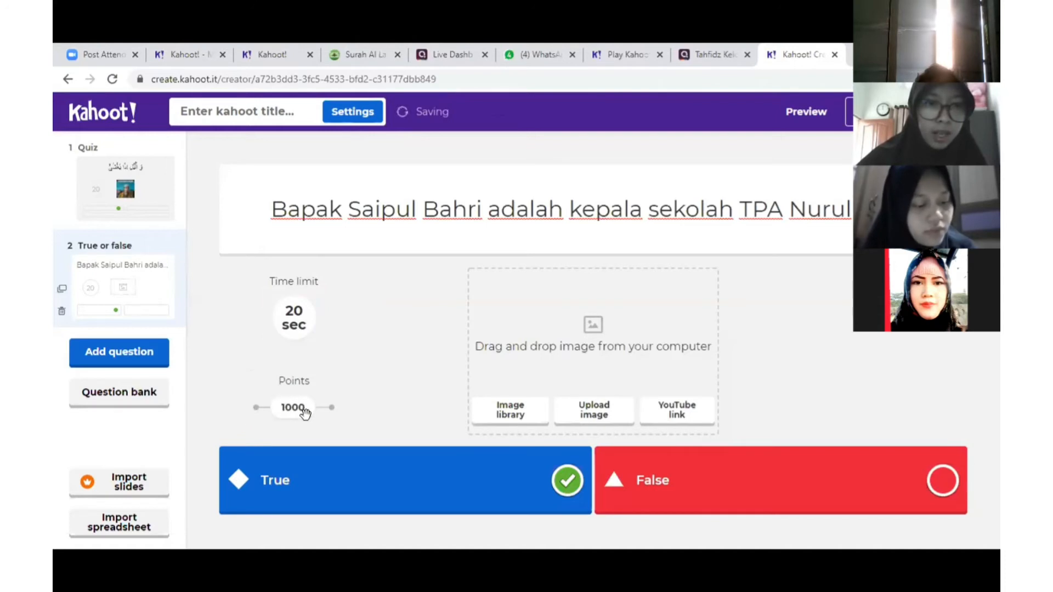
drag(299, 412, 332, 406)
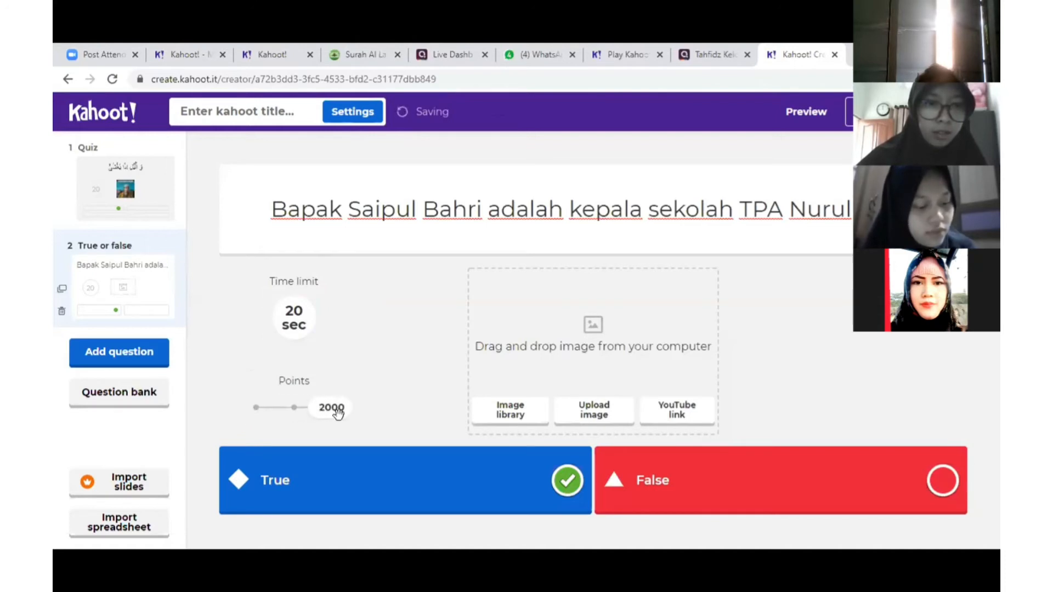
click(293, 410)
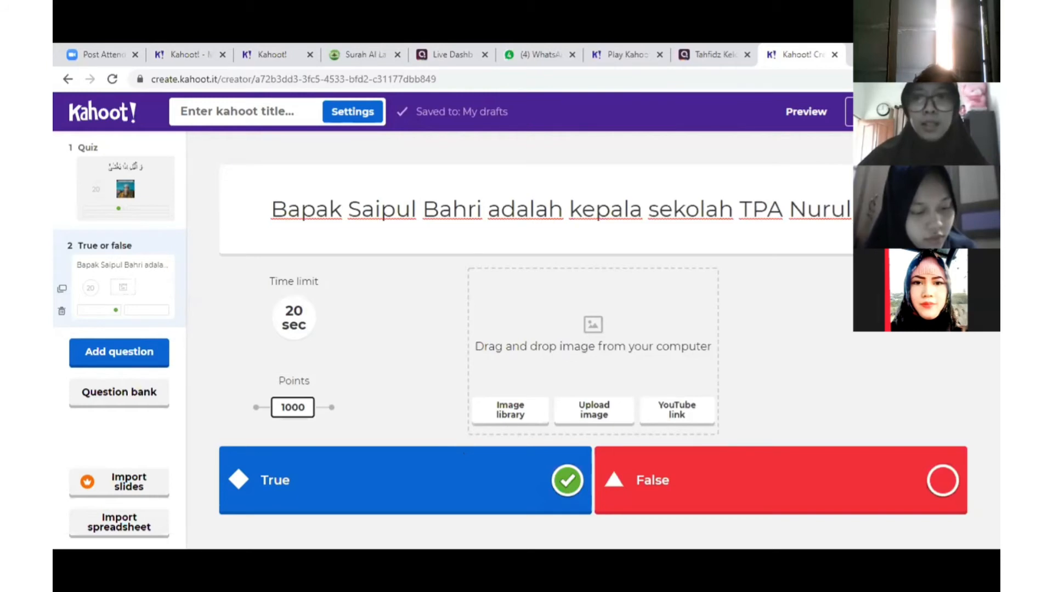
click(941, 112)
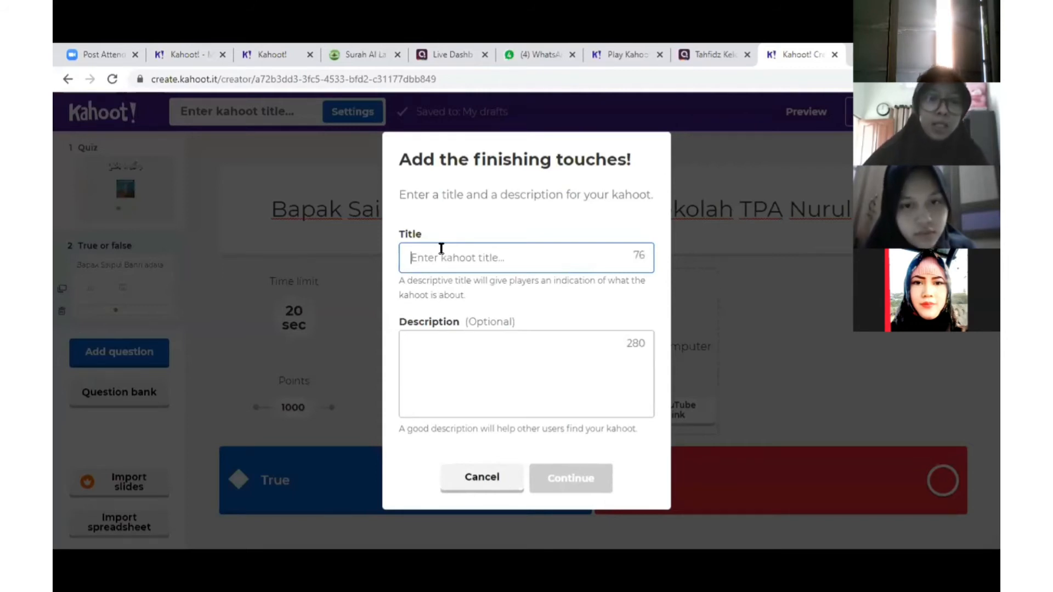
Title the kahoot 'Tahta Kelompok' followed by the teacher's name and save it
text(Tah)
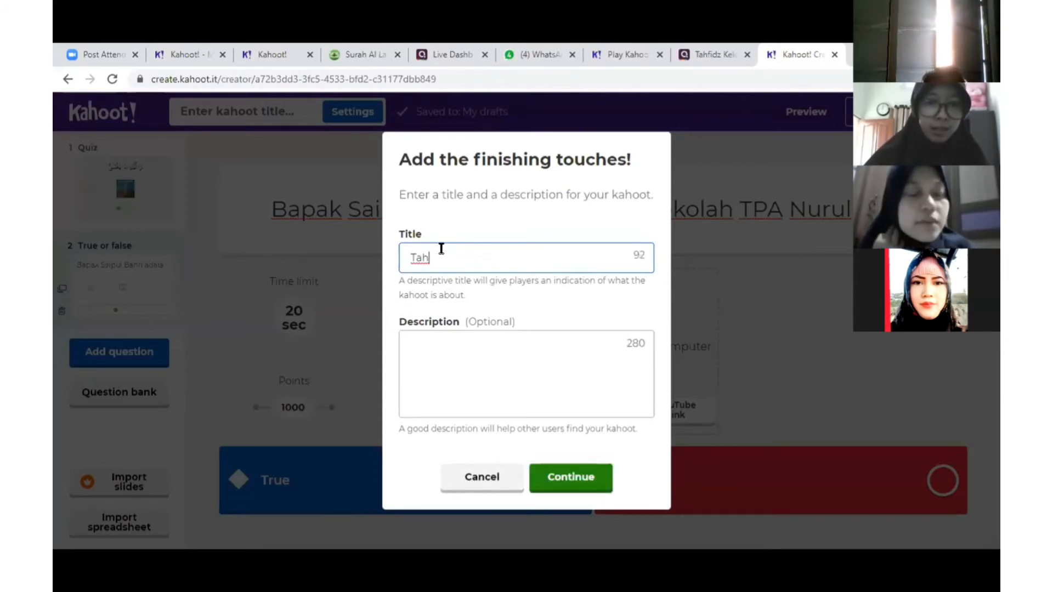
text(ta Ke)
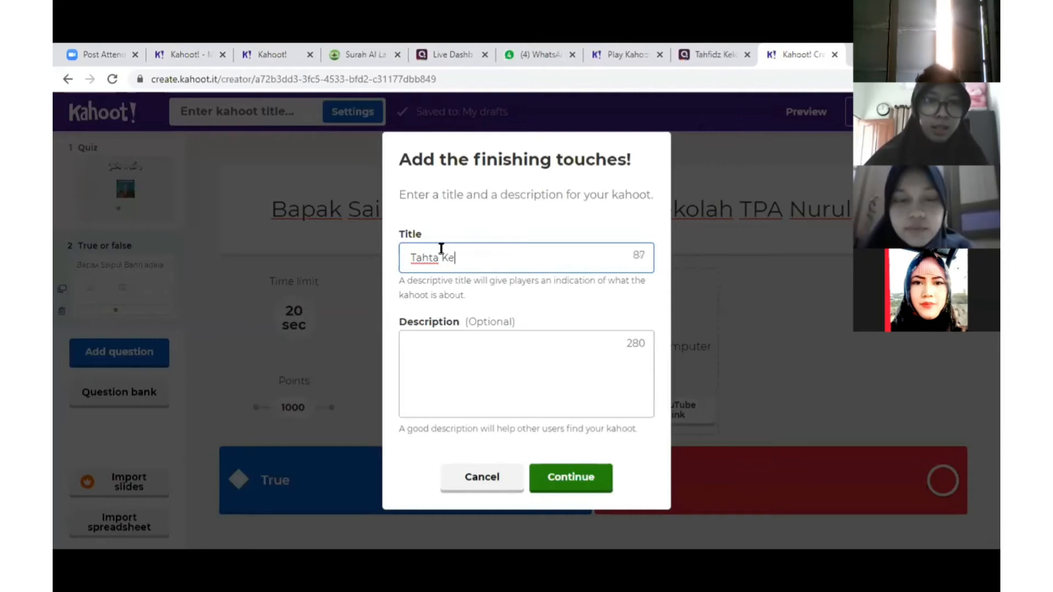
text(lompok )
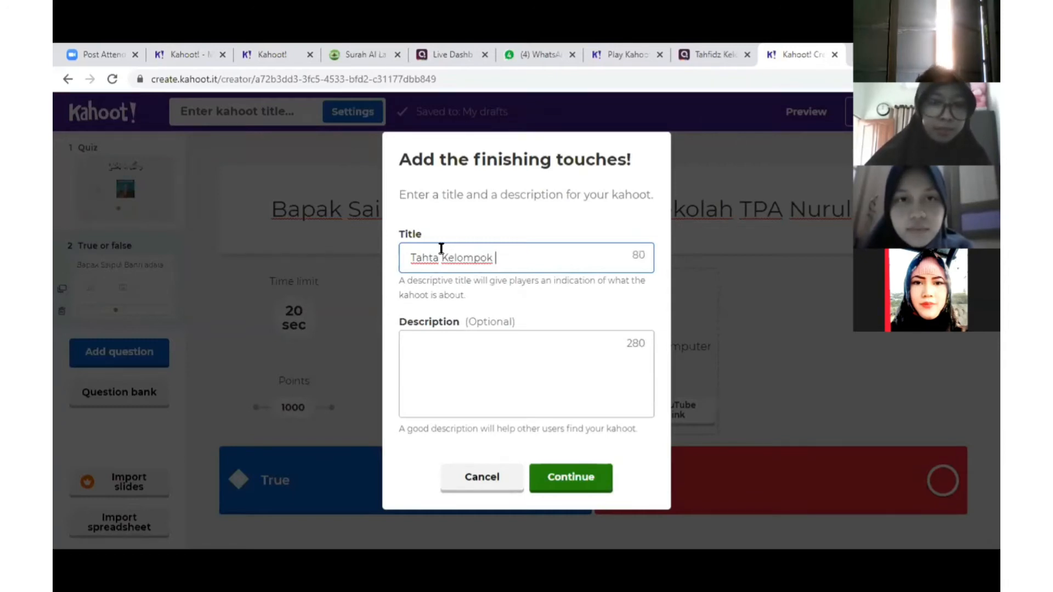
text(Bu Marli)
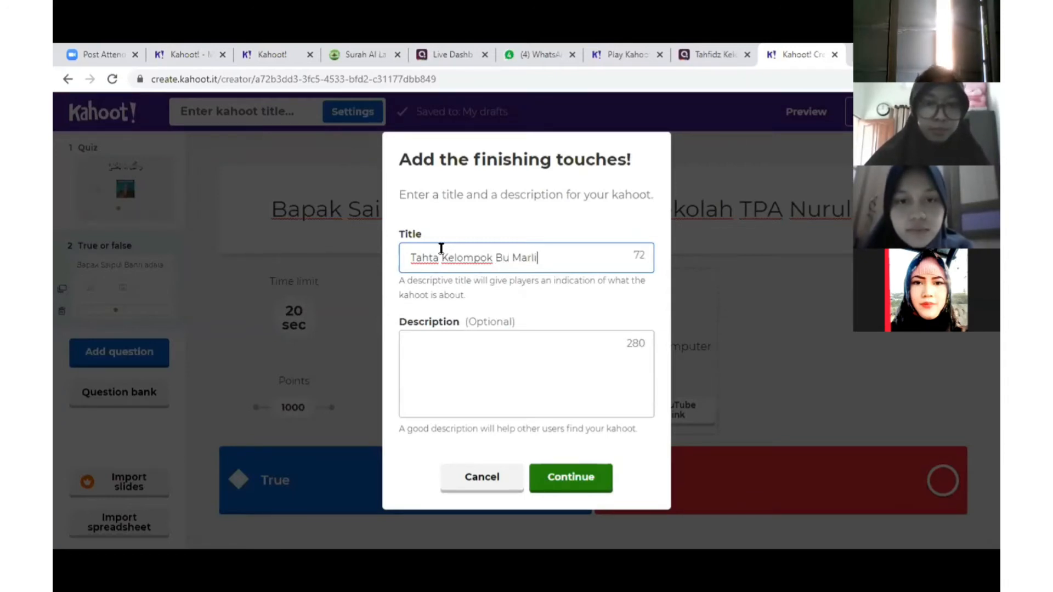
text(na)
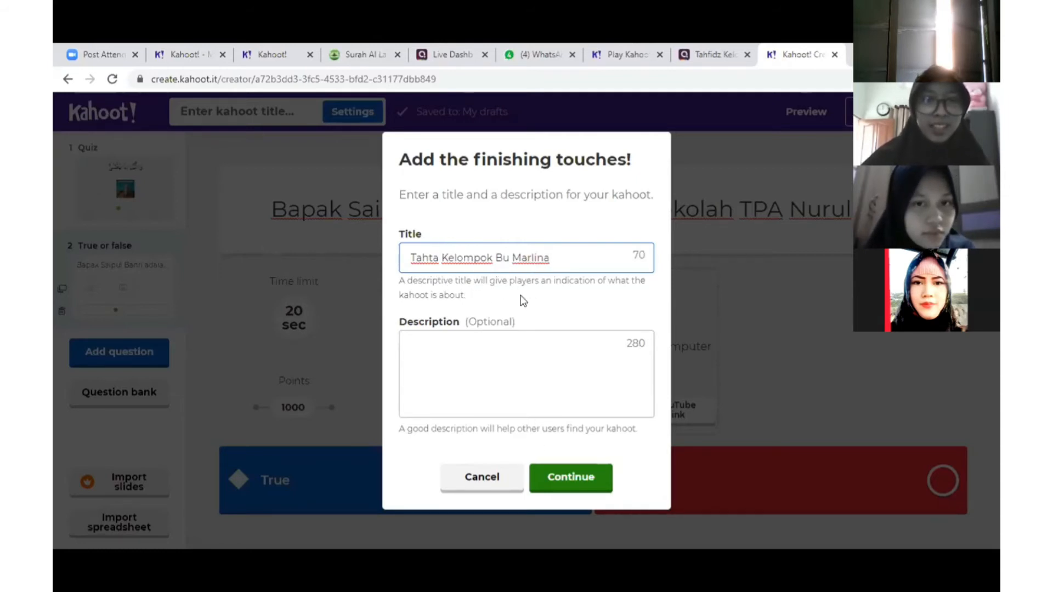
click(598, 486)
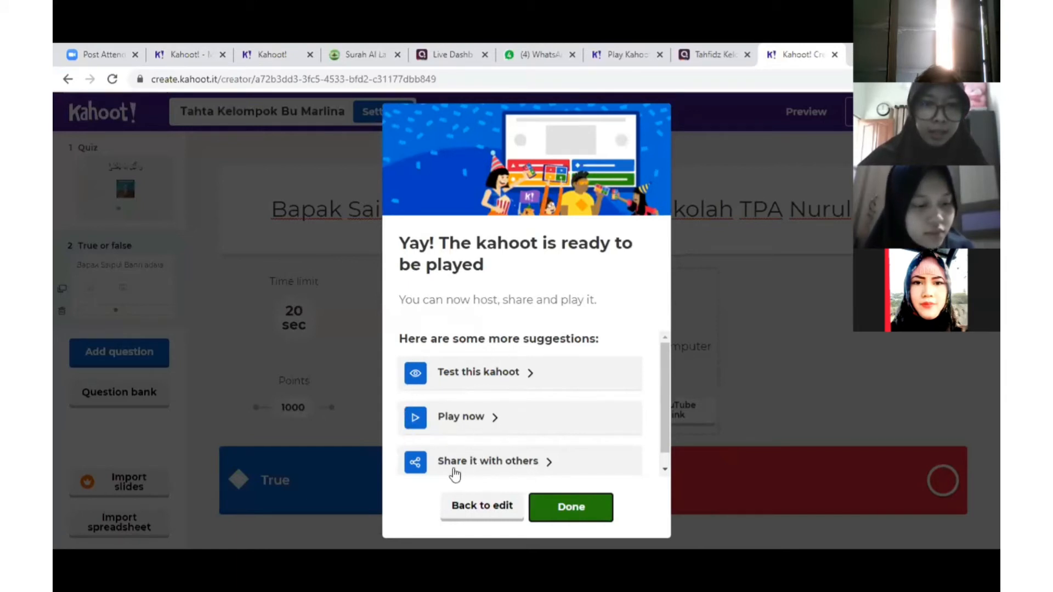
Copy the kahoot's share link, then close the sharing options and ready message
click(525, 464)
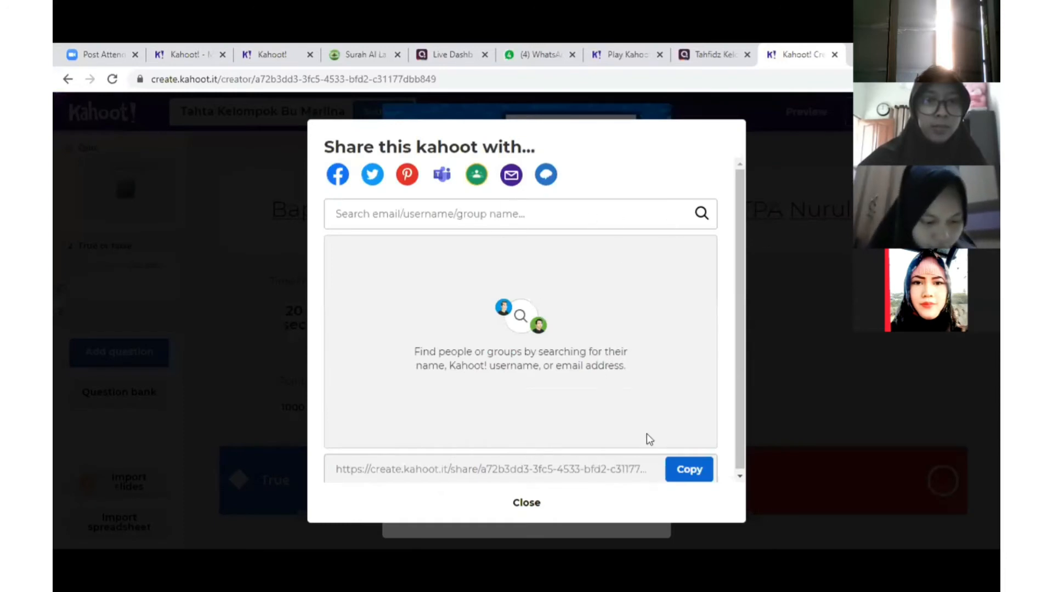
click(689, 480)
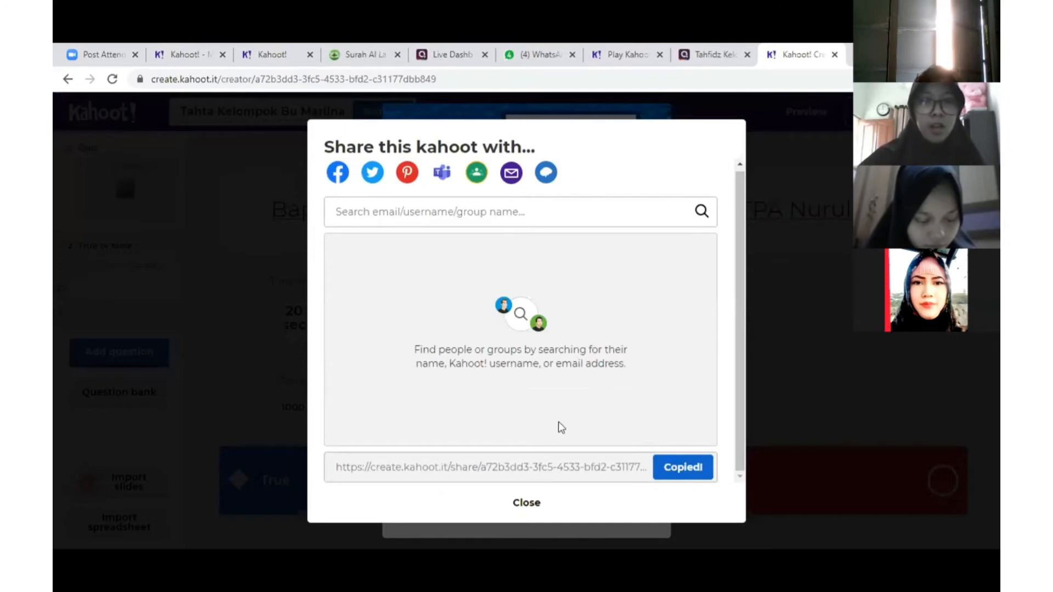
click(535, 503)
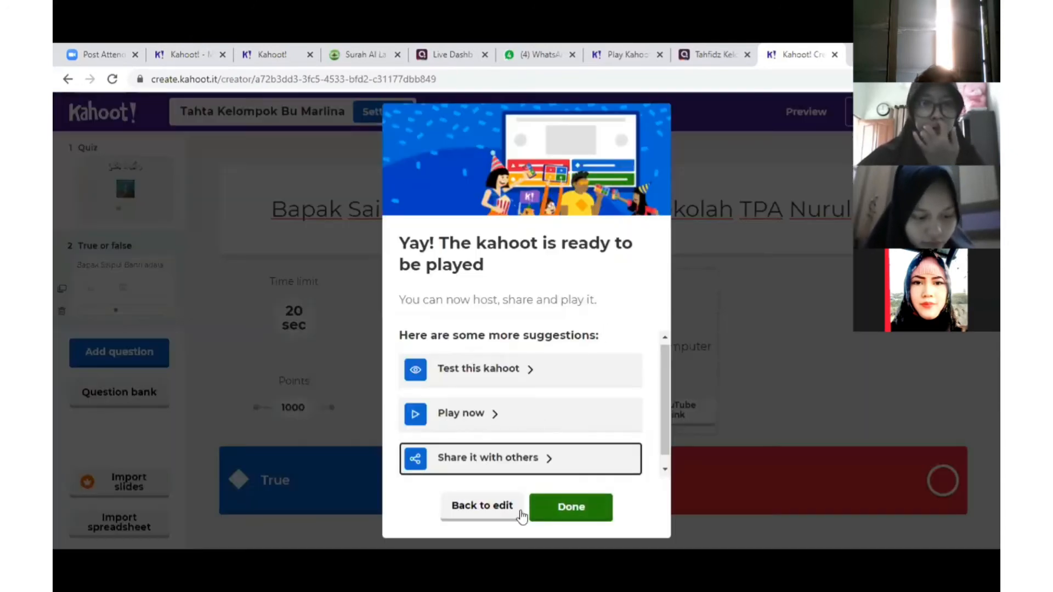
click(521, 513)
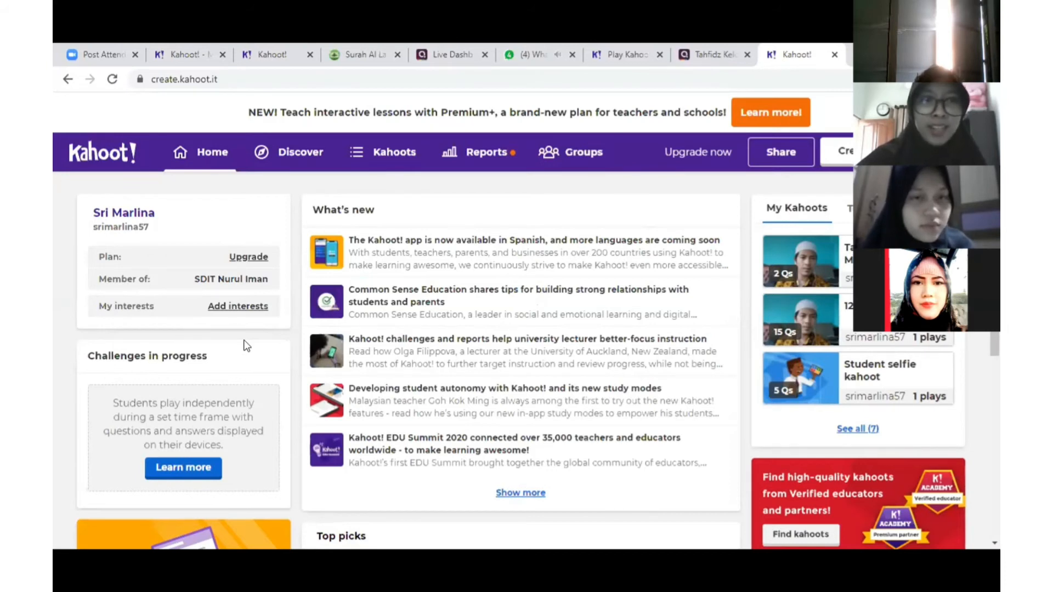
Open My Kahoots and scroll the 7 kahoots, with the new 2-question kahoot first
click(406, 156)
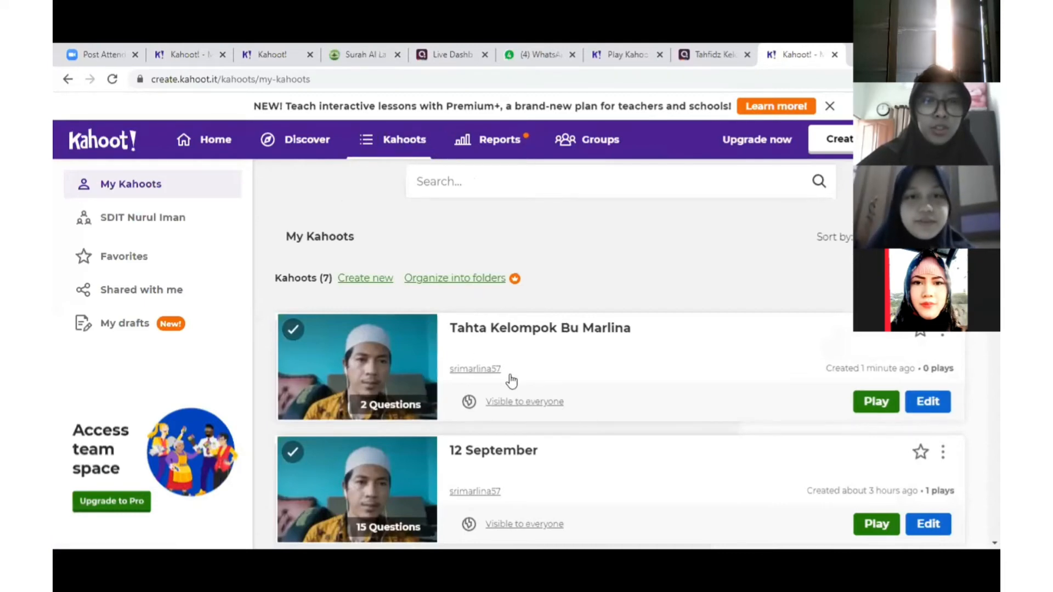
scroll(513, 394, down, 1)
scroll(513, 394, down, 10)
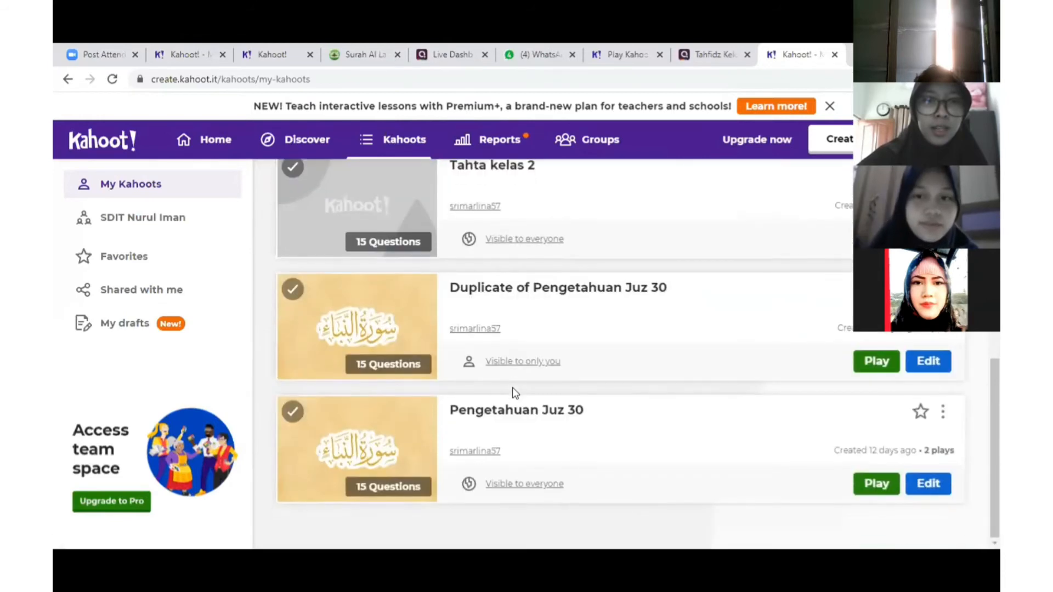
scroll(512, 390, up, 5)
scroll(514, 393, up, 4)
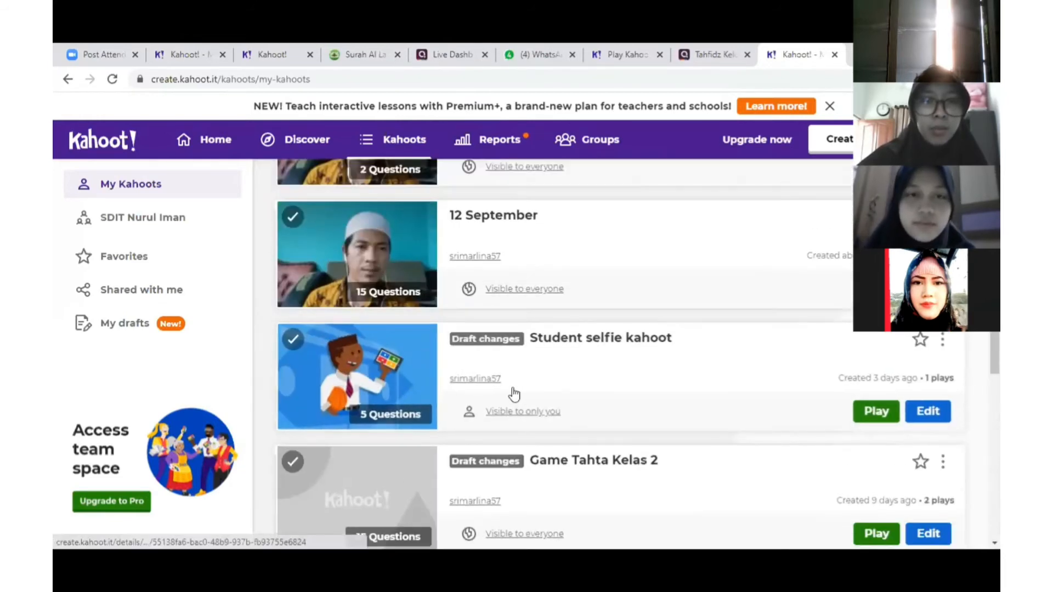
scroll(514, 394, up, 1)
scroll(514, 393, up, 3)
scroll(512, 387, down, 3)
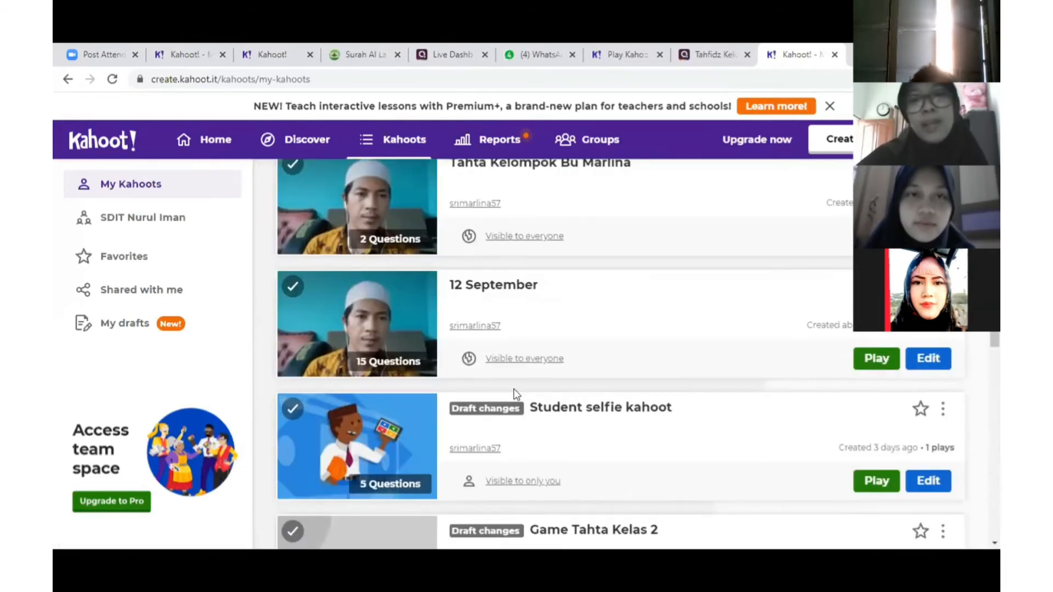
scroll(515, 390, up, 2)
scroll(515, 393, up, 1)
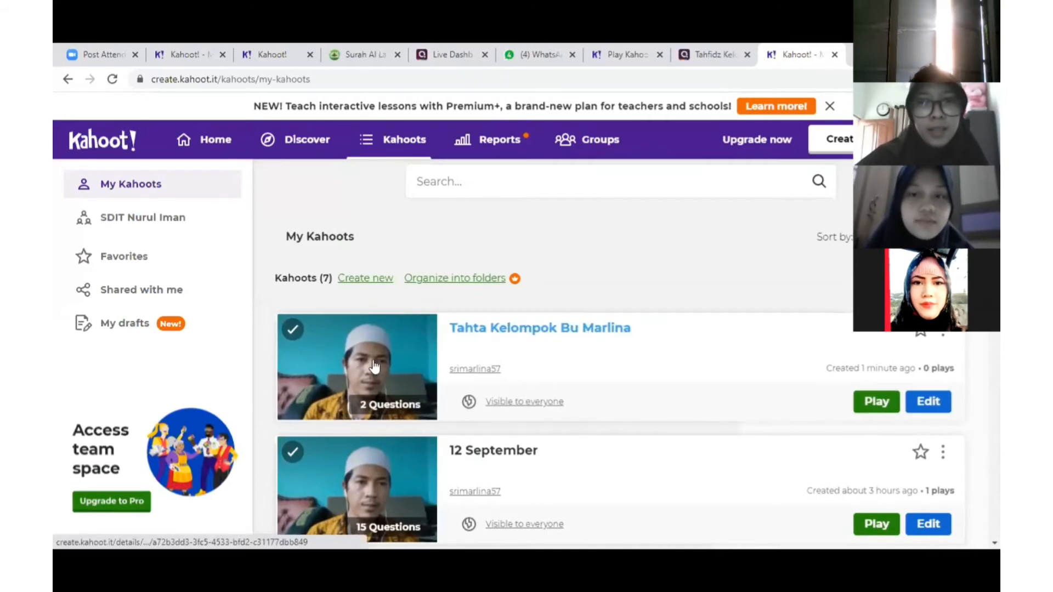
click(877, 404)
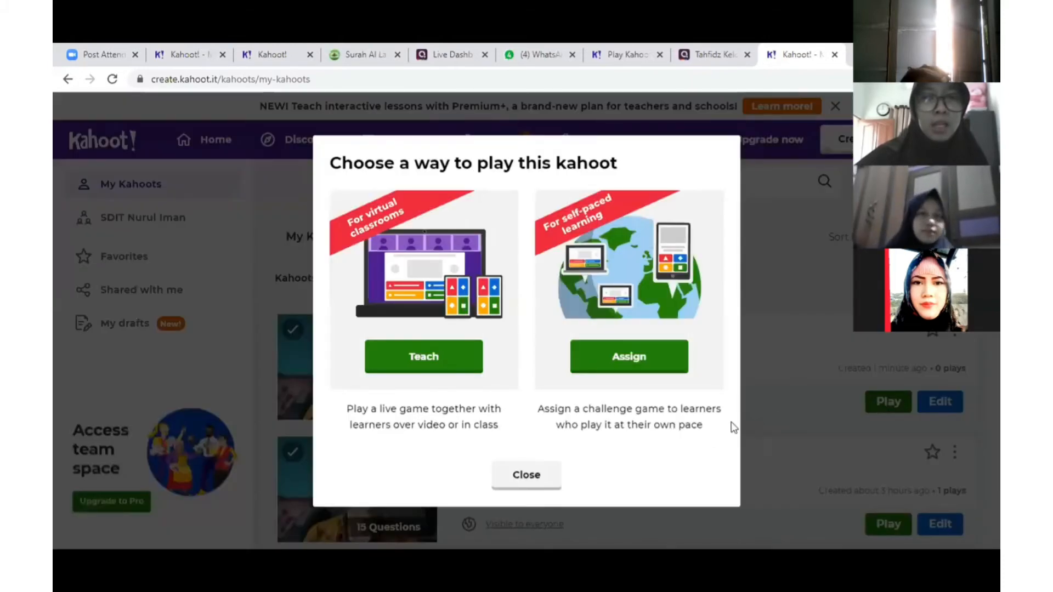
click(528, 477)
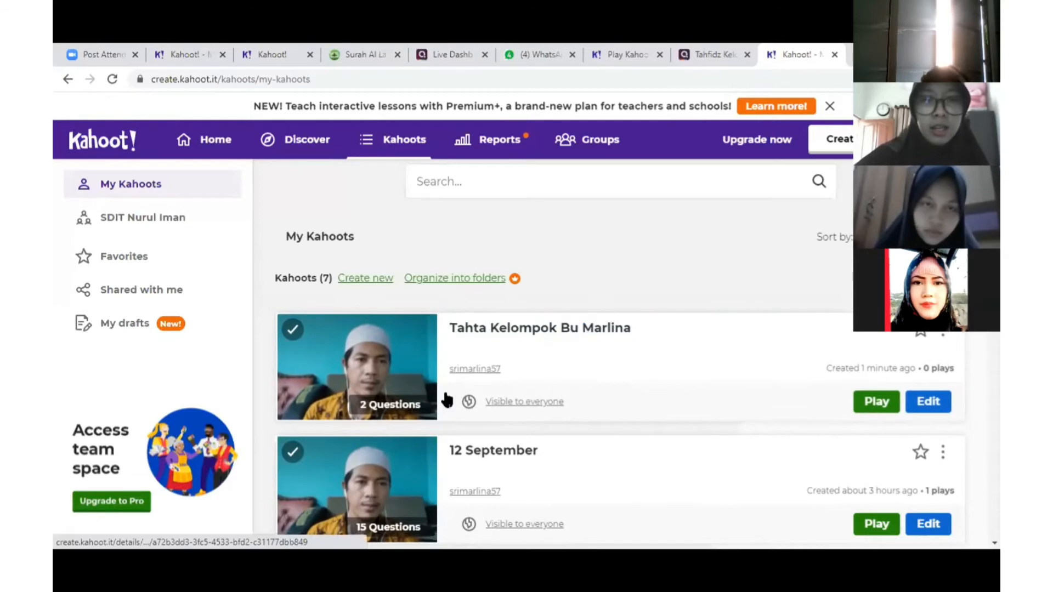
scroll(448, 404, down, 3)
scroll(447, 406, down, 7)
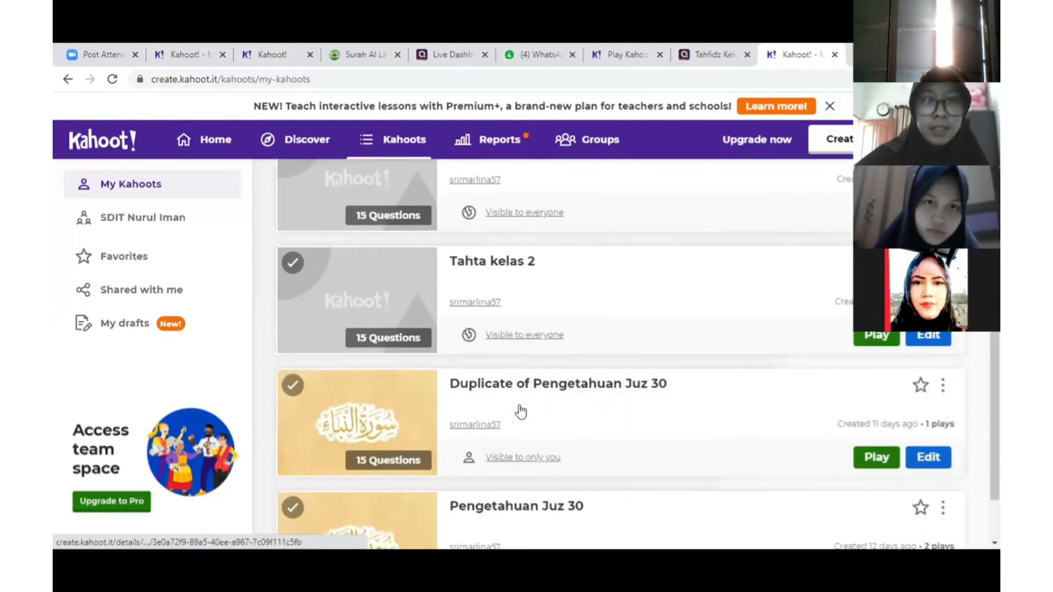
scroll(522, 466, down, 2)
scroll(526, 466, up, 5)
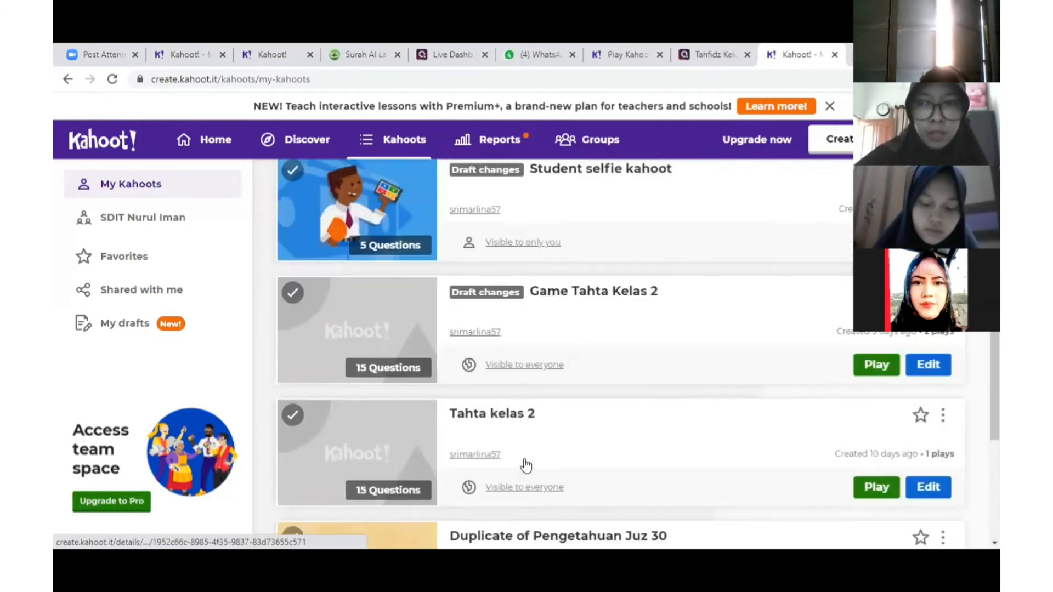
scroll(524, 464, up, 7)
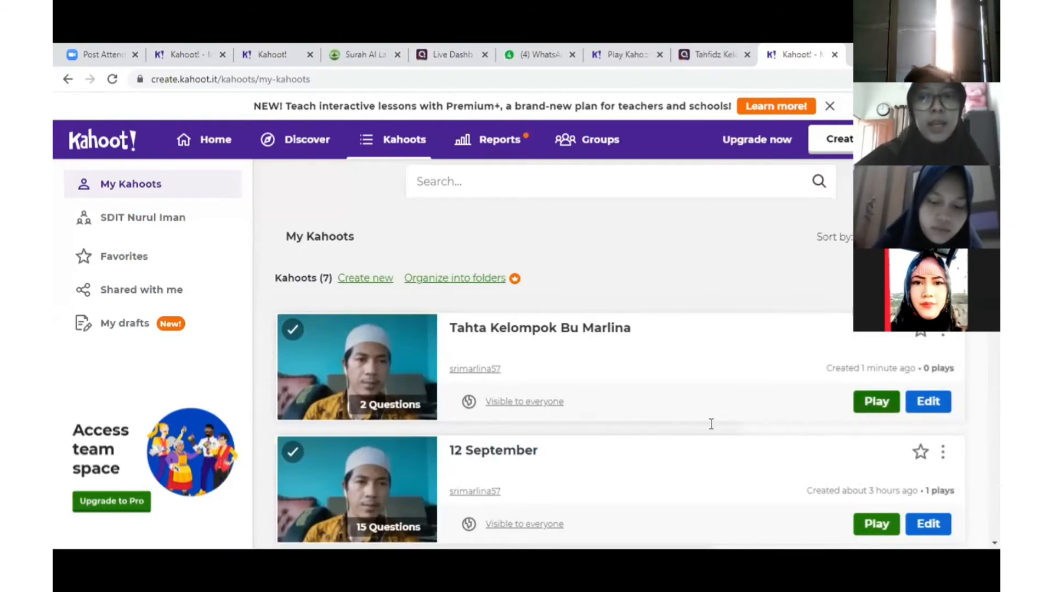
click(876, 402)
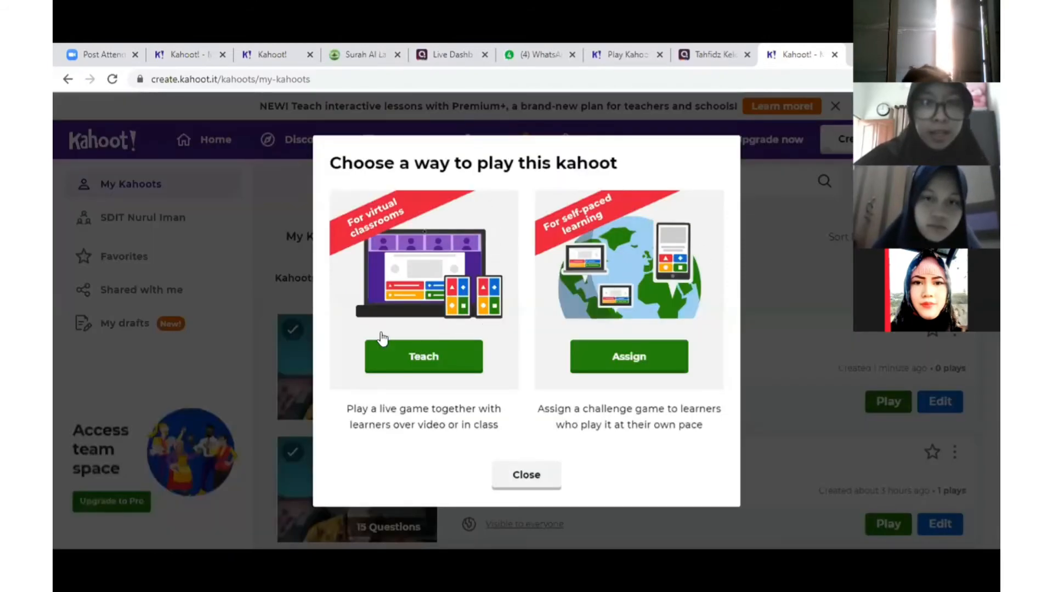
click(526, 476)
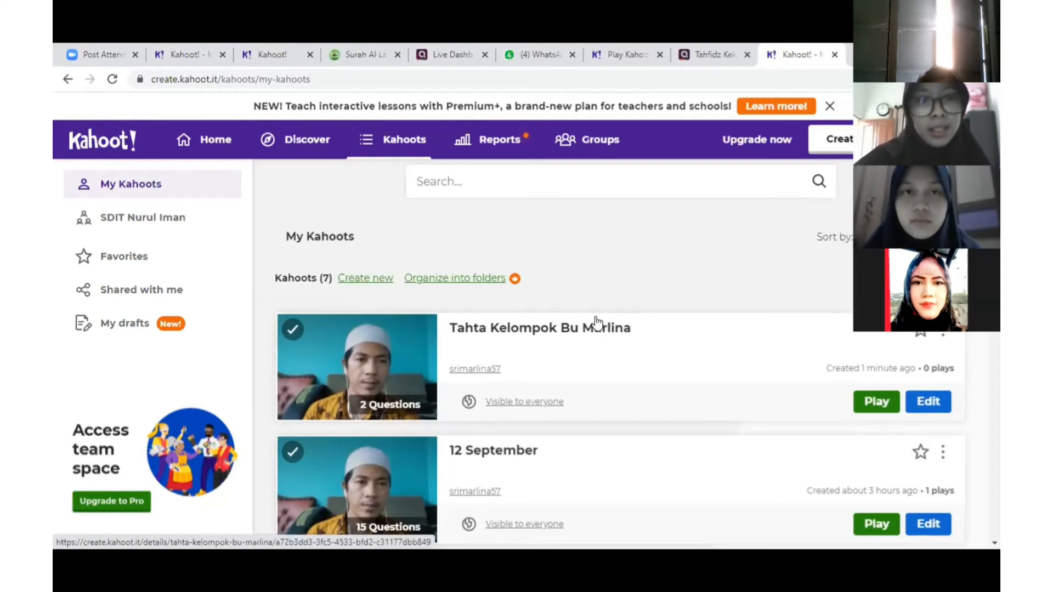
Open the Tahfidz Kelompok Bu Marlina quiz from My Library in the editor and save it
click(708, 54)
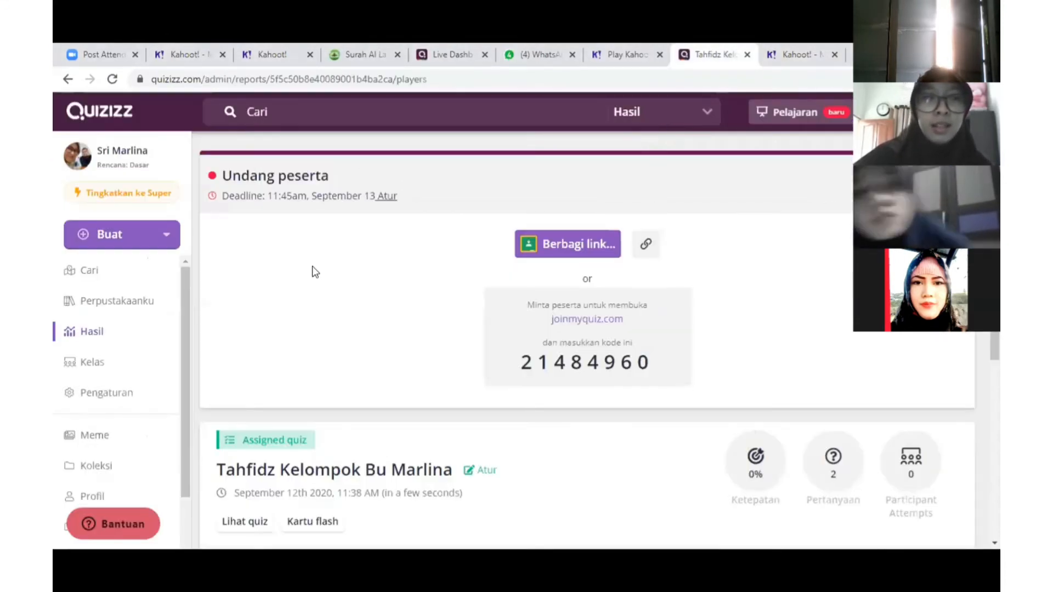
click(86, 303)
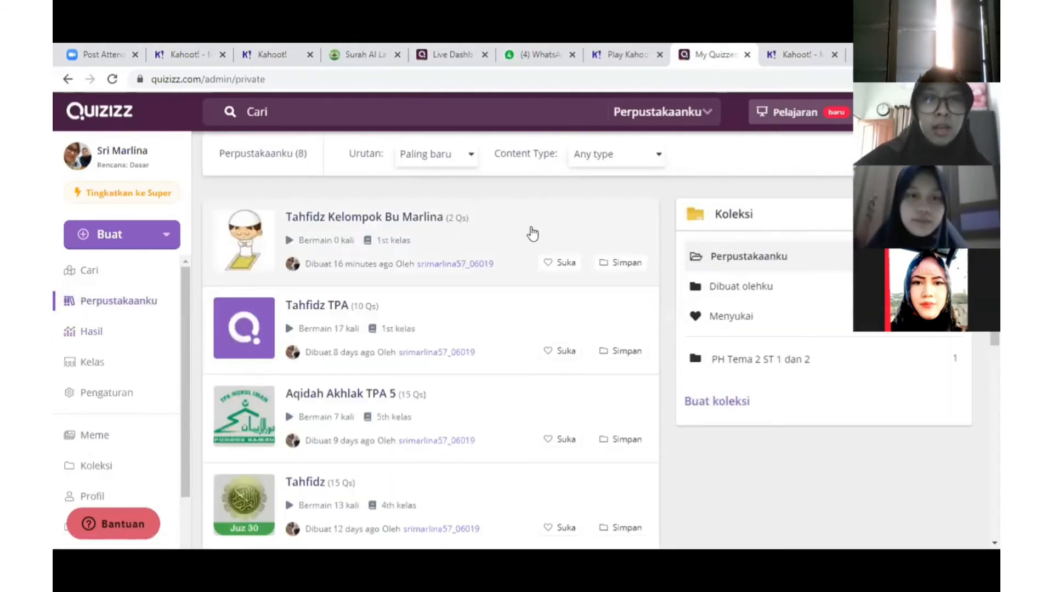
click(490, 218)
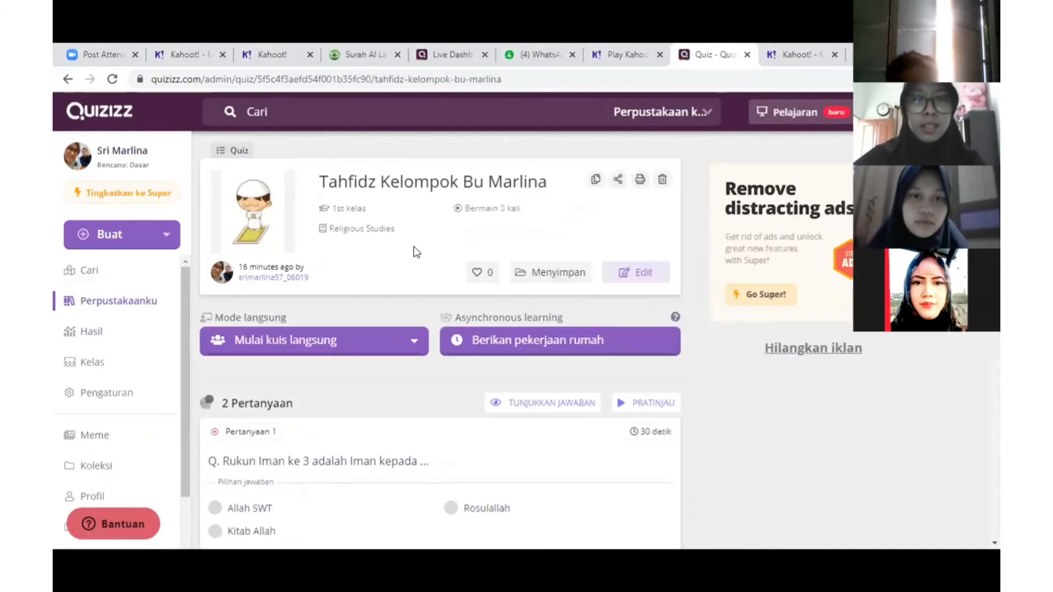
scroll(517, 343, down, 2)
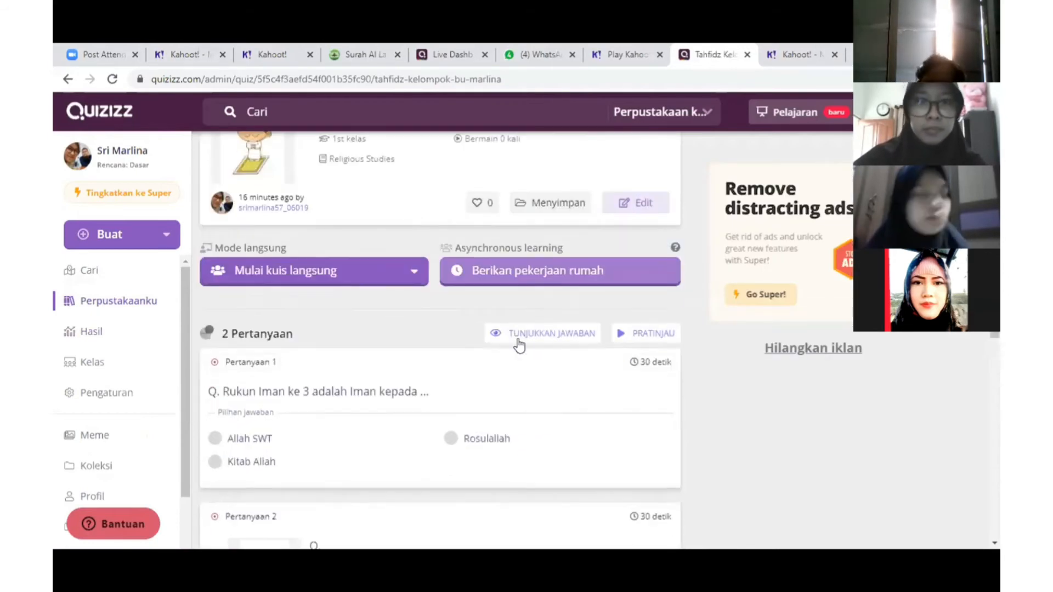
scroll(349, 350, up, 3)
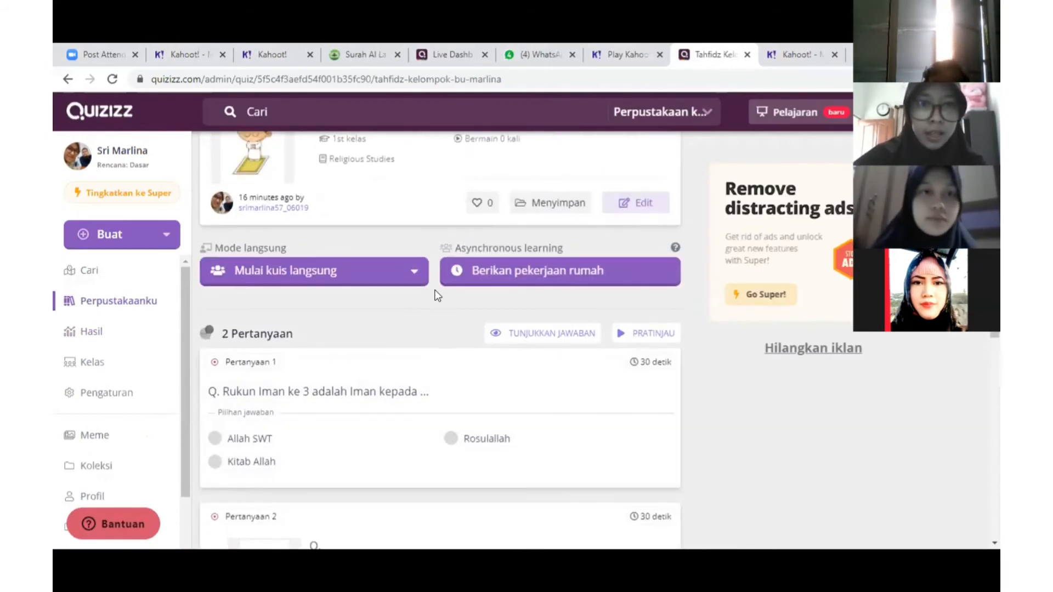
click(630, 274)
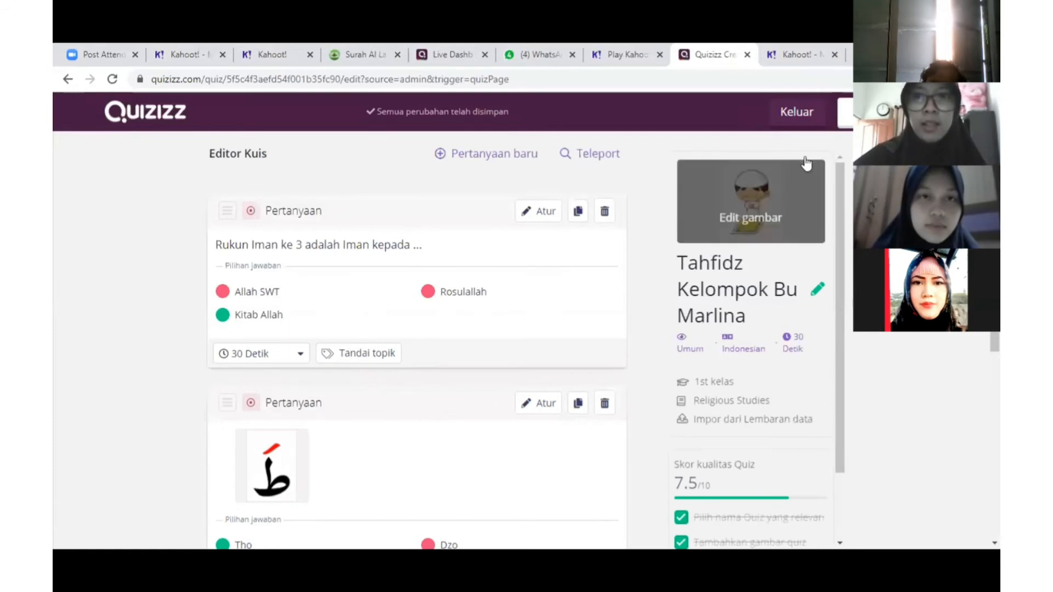
click(846, 113)
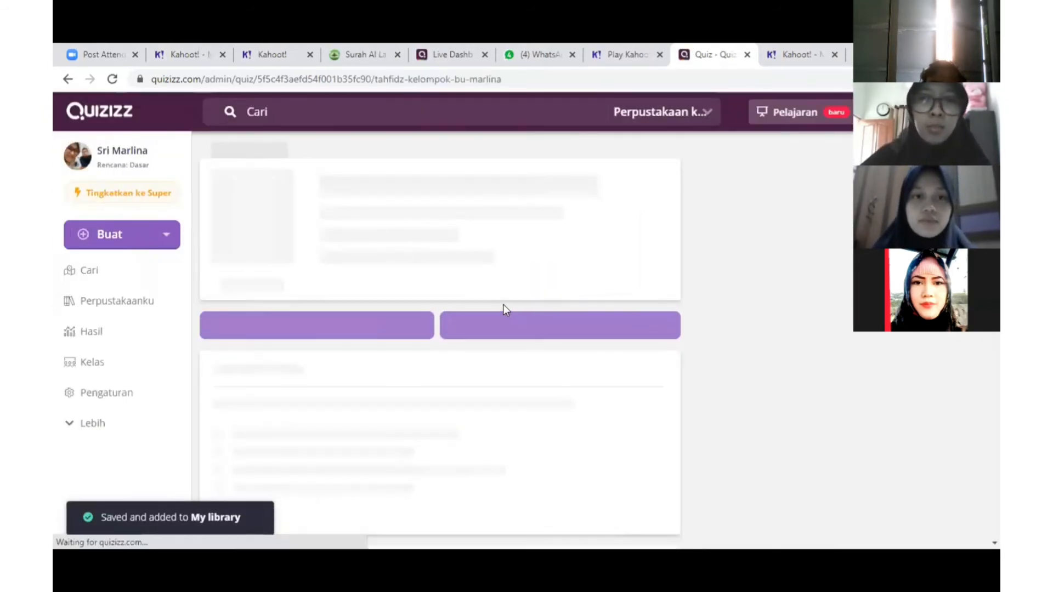
Assign Tahfidz Kelompok Bu Marlina as homework due 12:00 PM September 13 and check the Hasil reports list
click(503, 307)
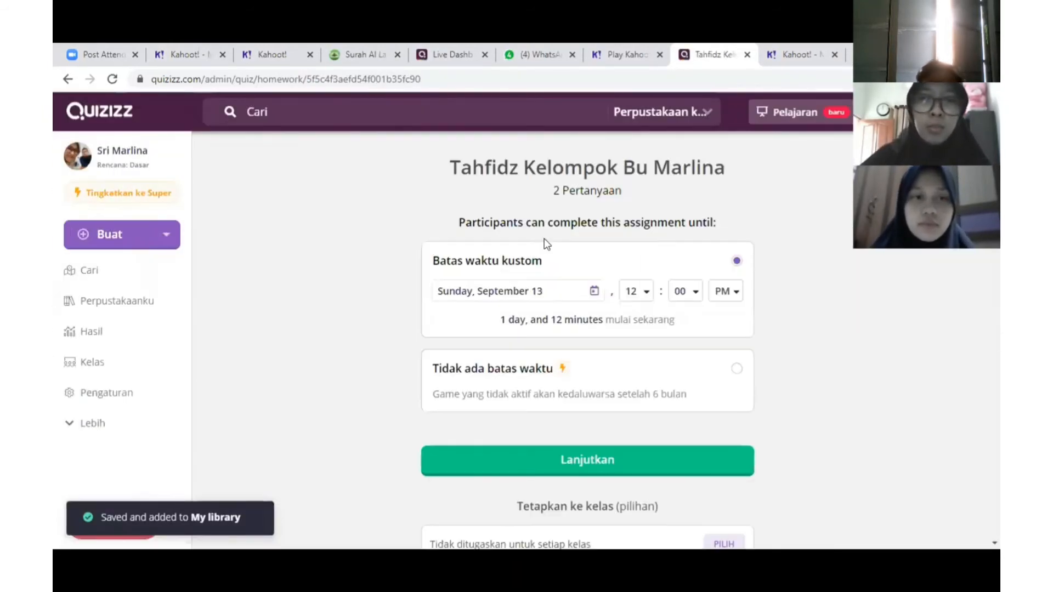
click(583, 455)
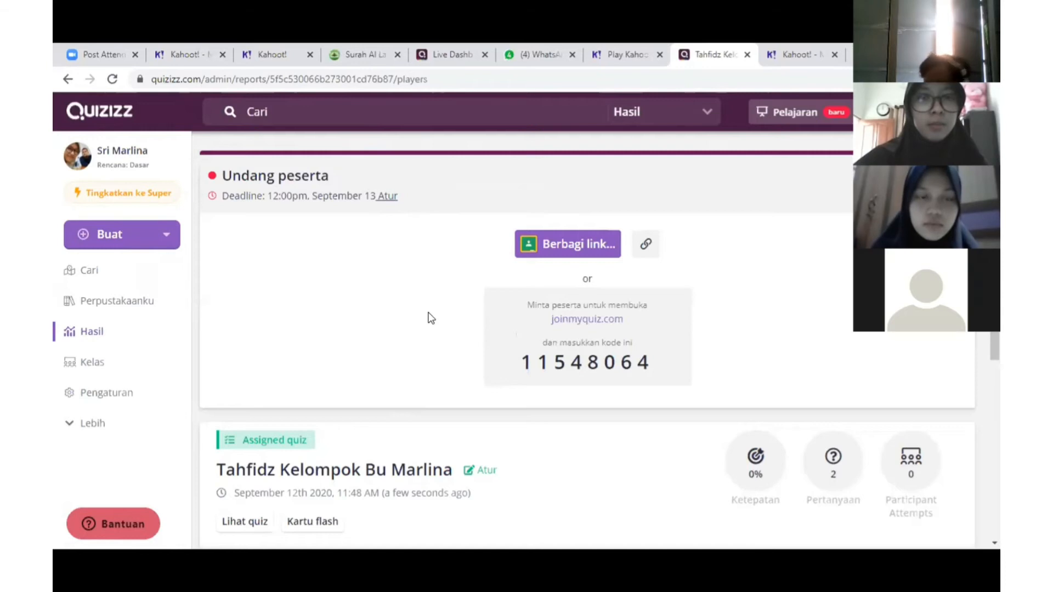
scroll(431, 318, down, 1)
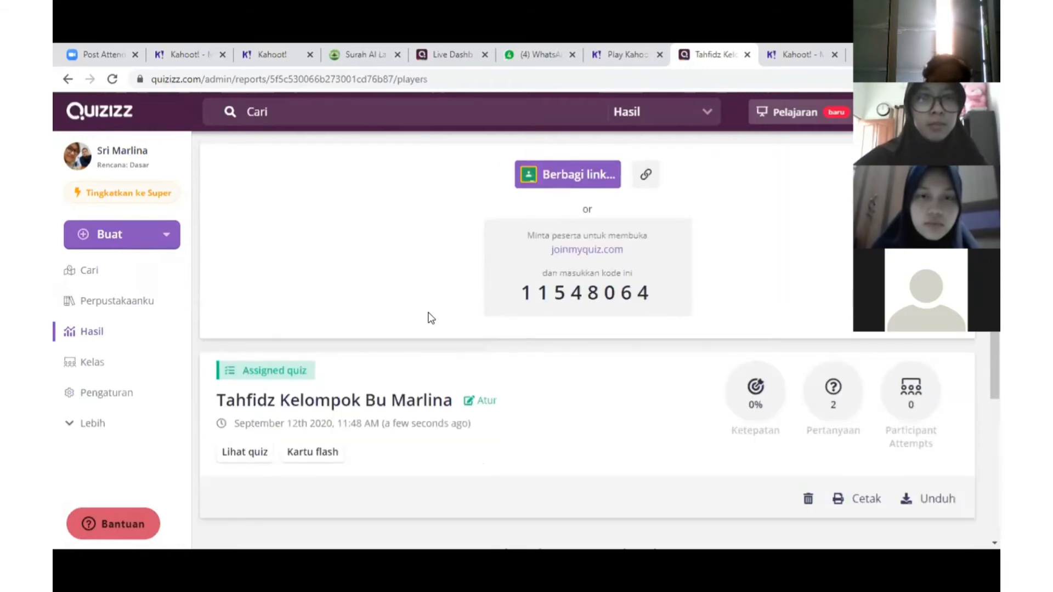
scroll(432, 318, down, 1)
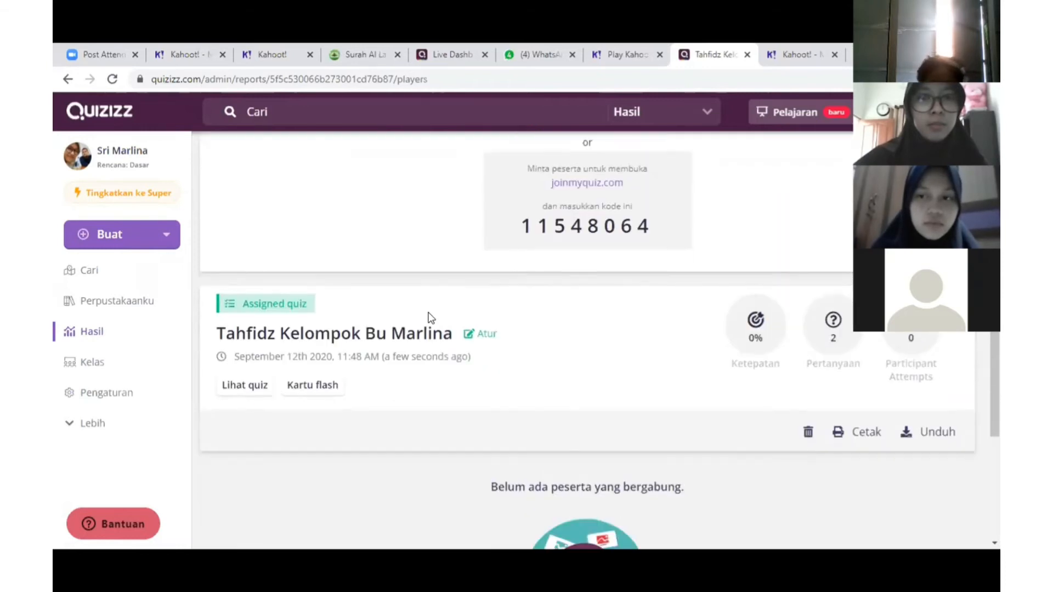
scroll(430, 316, up, 1)
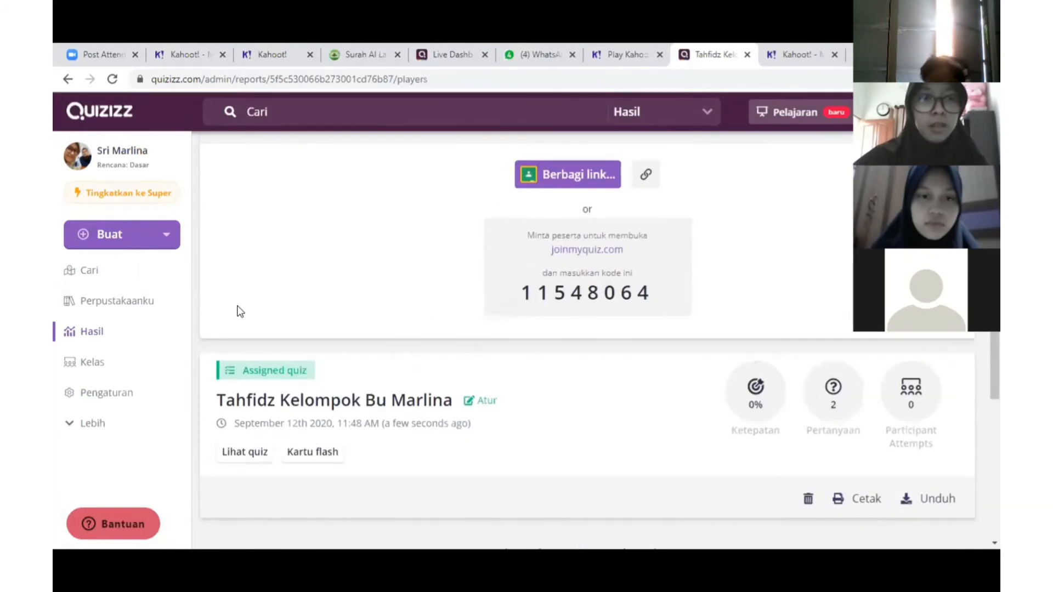
click(93, 339)
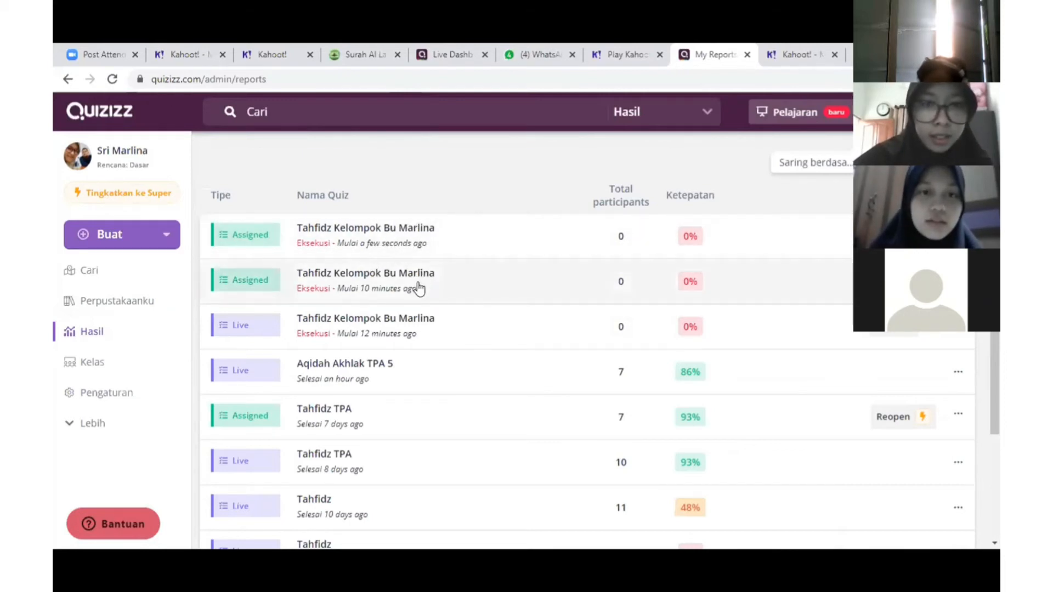
Review the results of the live Tahfidz TPA quiz session
scroll(419, 288, down, 2)
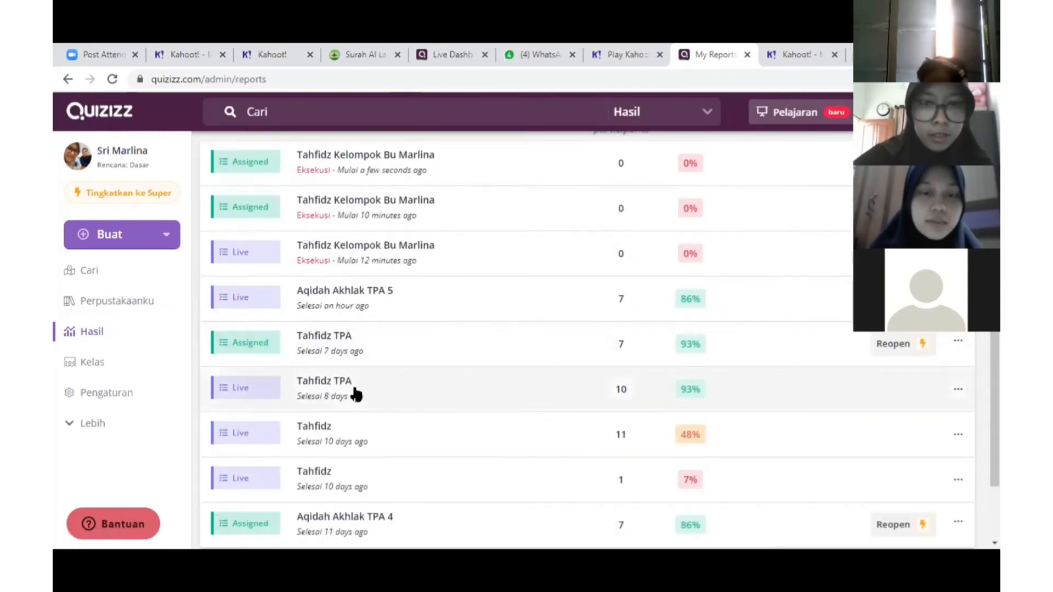
click(354, 389)
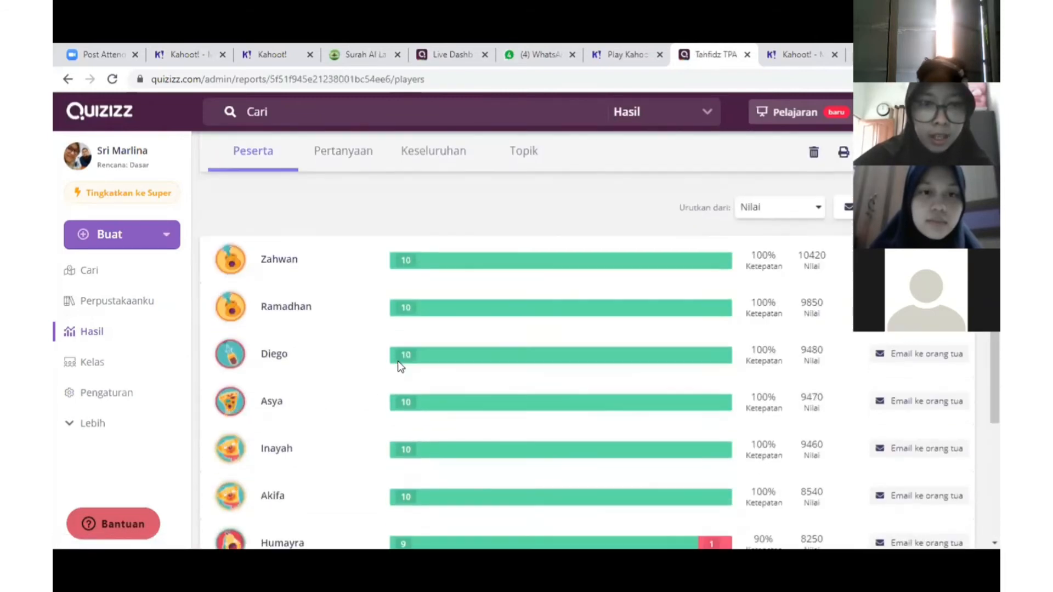
scroll(398, 363, down, 4)
scroll(397, 378, up, 2)
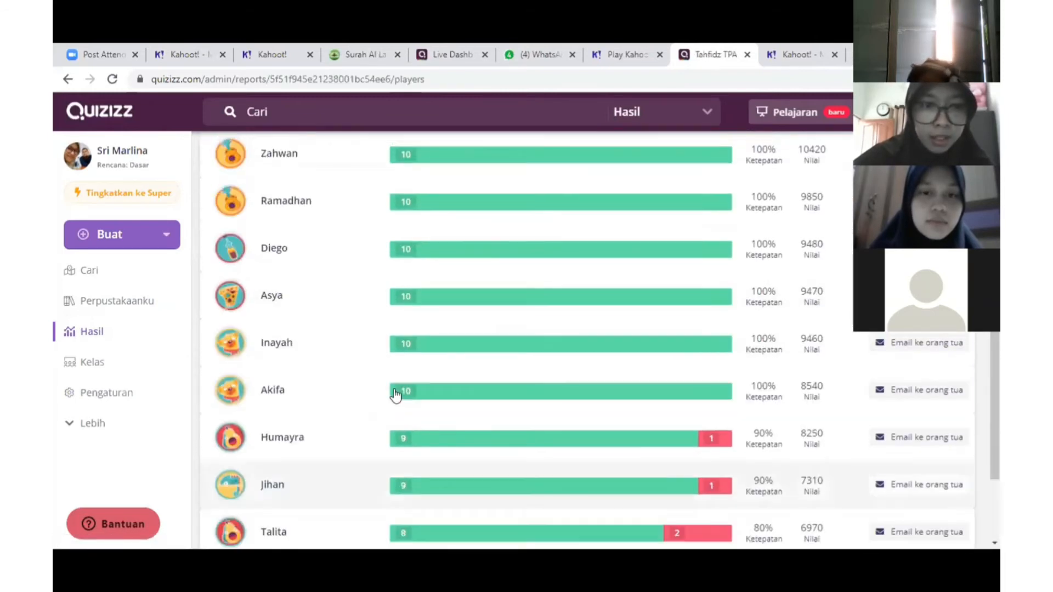
scroll(395, 395, up, 3)
Back in Hasil, open the Aqidah Akhlak TPA 4 report and review its seven participants' scores
click(113, 336)
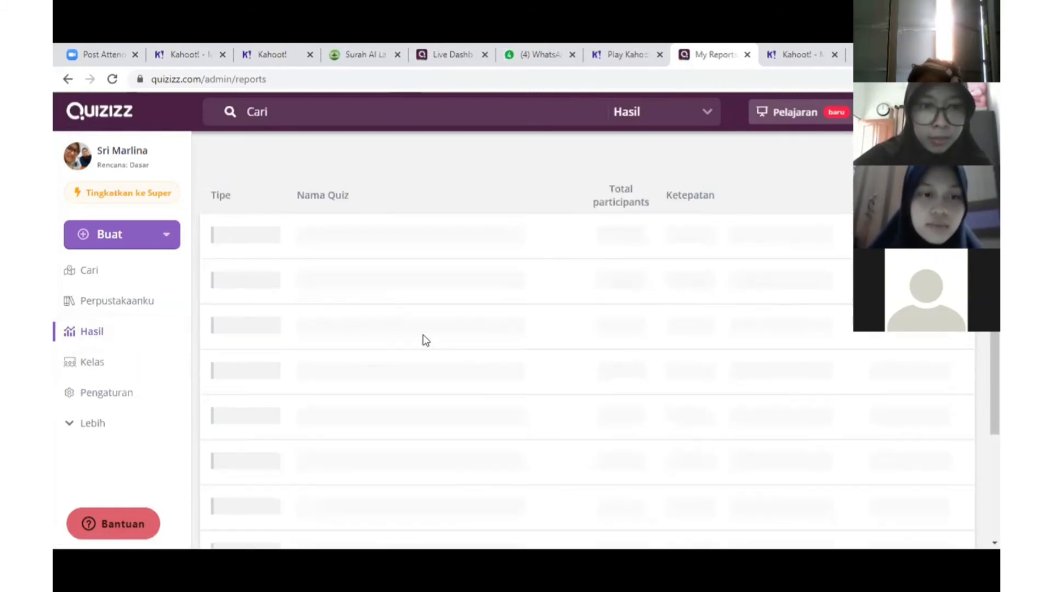
scroll(426, 359, down, 3)
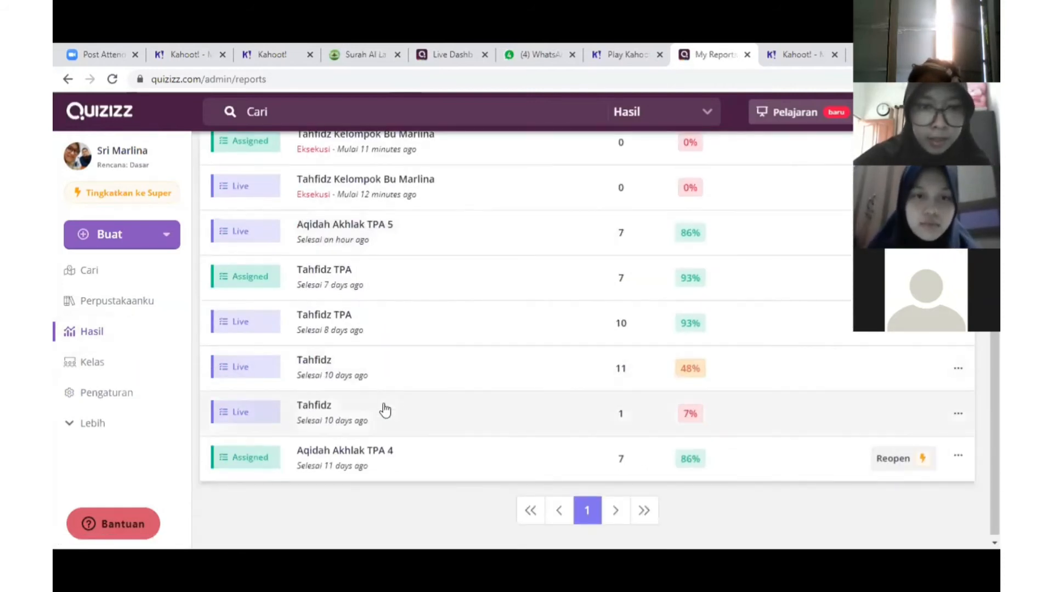
click(363, 467)
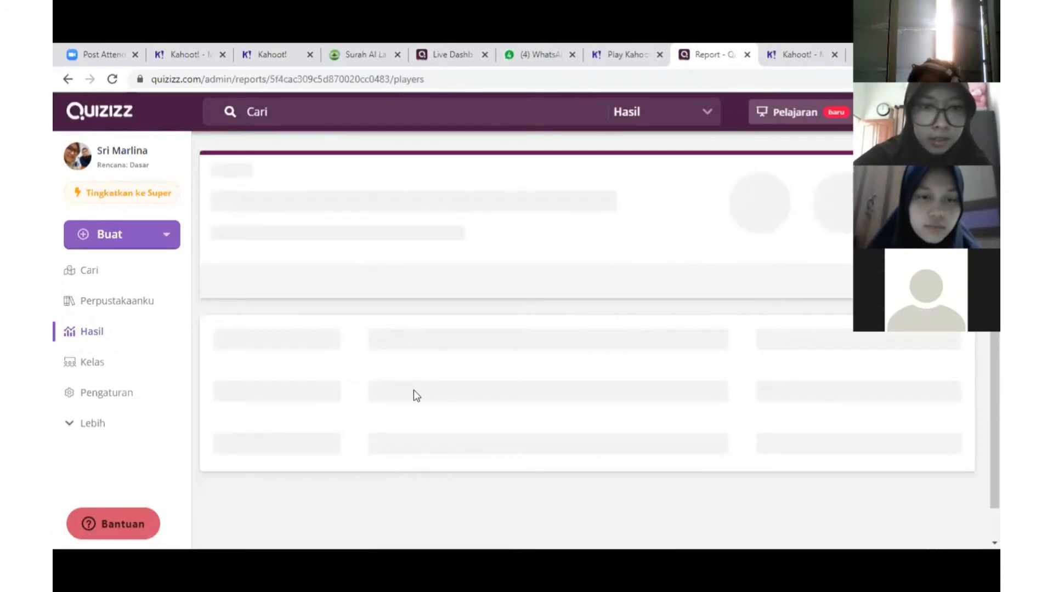
scroll(415, 397, down, 5)
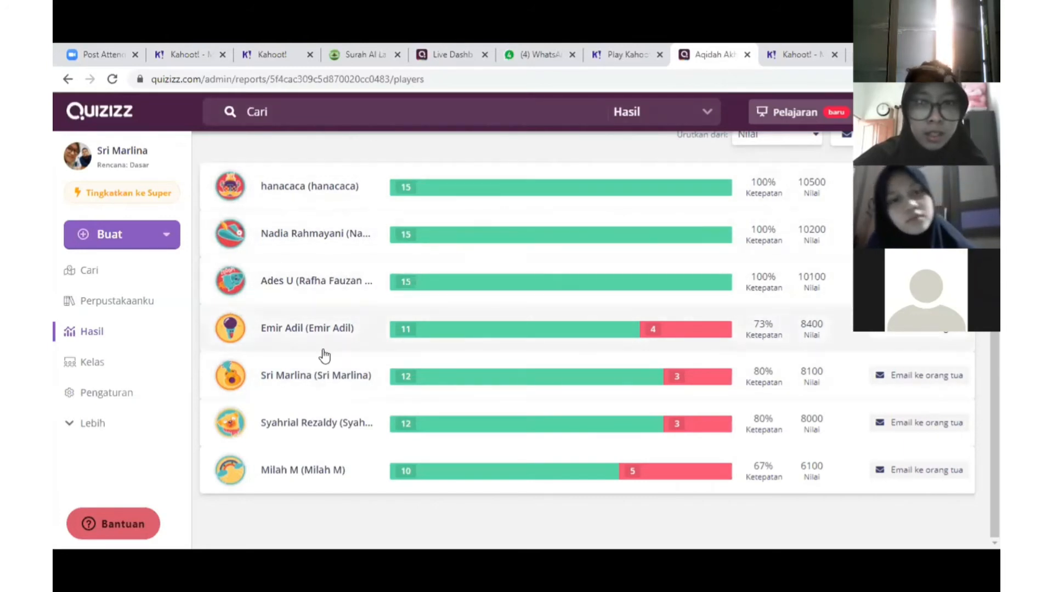
scroll(353, 315, up, 2)
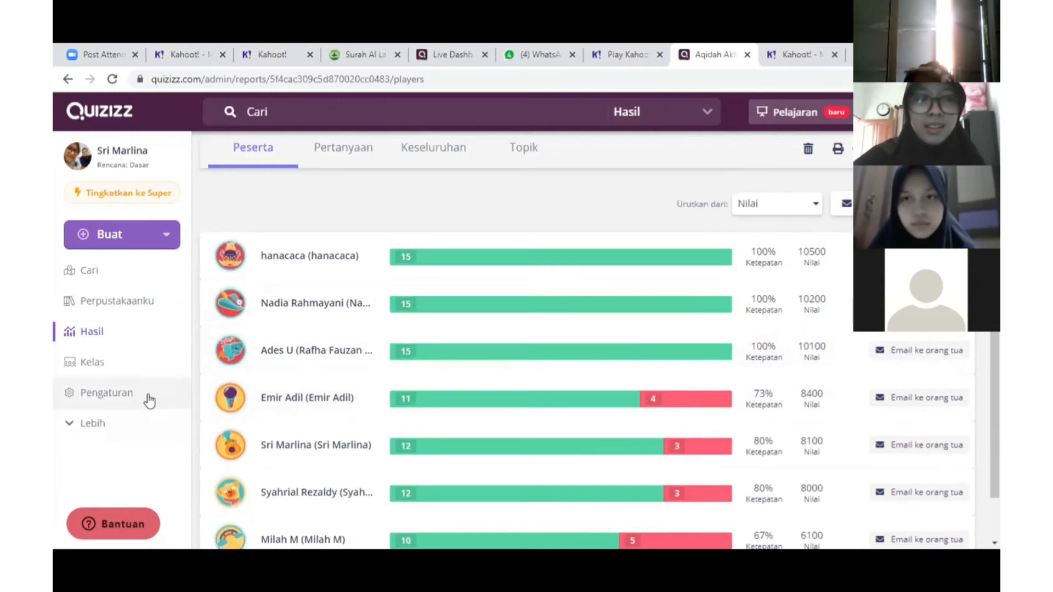
Review the Aqidah Akhlak TPA 5 results from the Hasil reports list
click(126, 341)
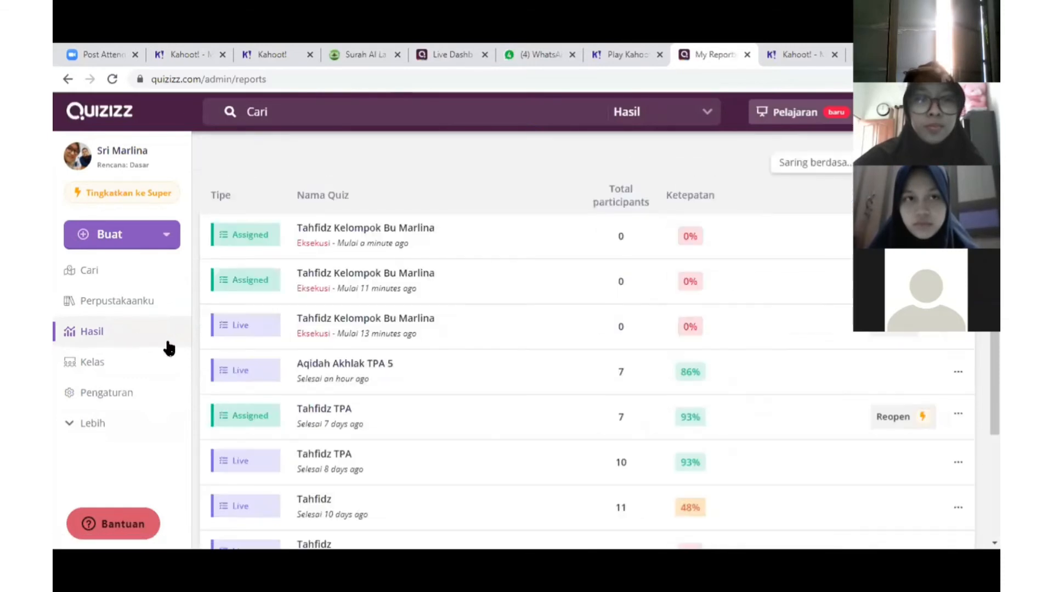
click(348, 373)
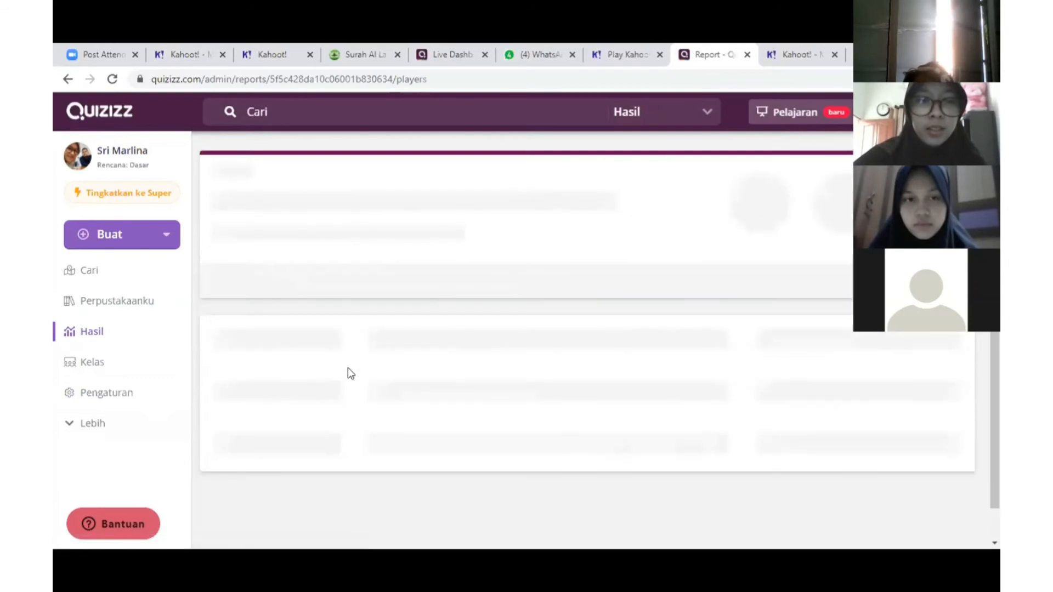
scroll(352, 384, down, 3)
scroll(351, 400, down, 1)
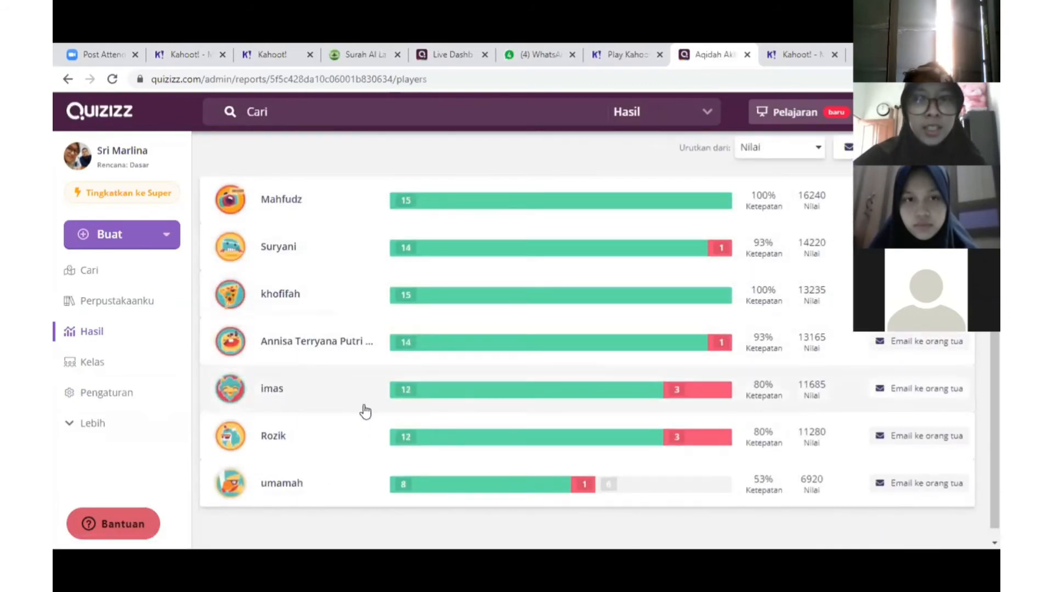
scroll(365, 410, up, 4)
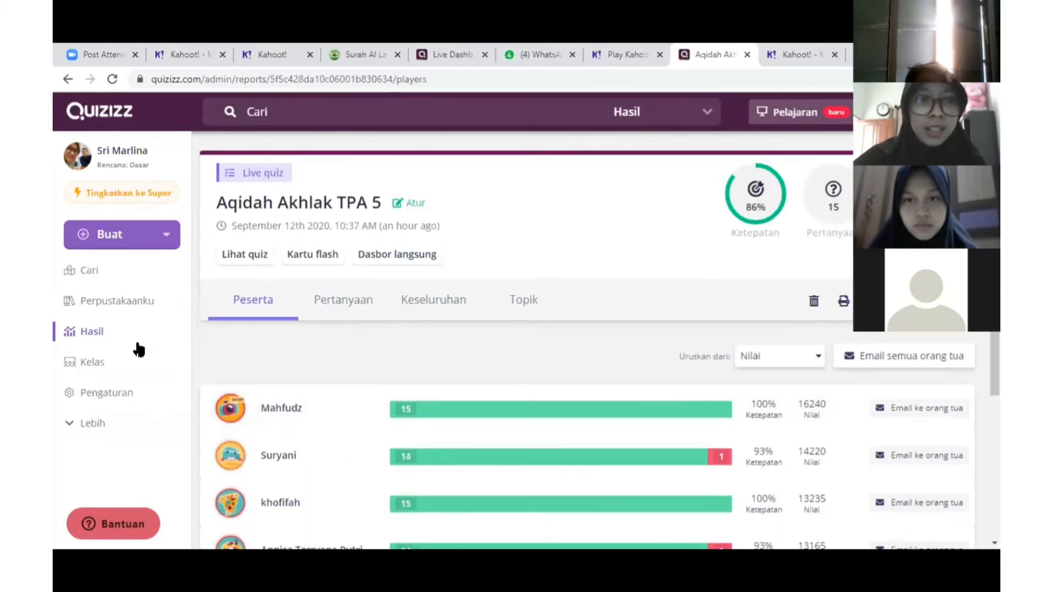
Open the Aqidah Akhlak TPA 5 quiz page from Perpustakaanku
click(117, 335)
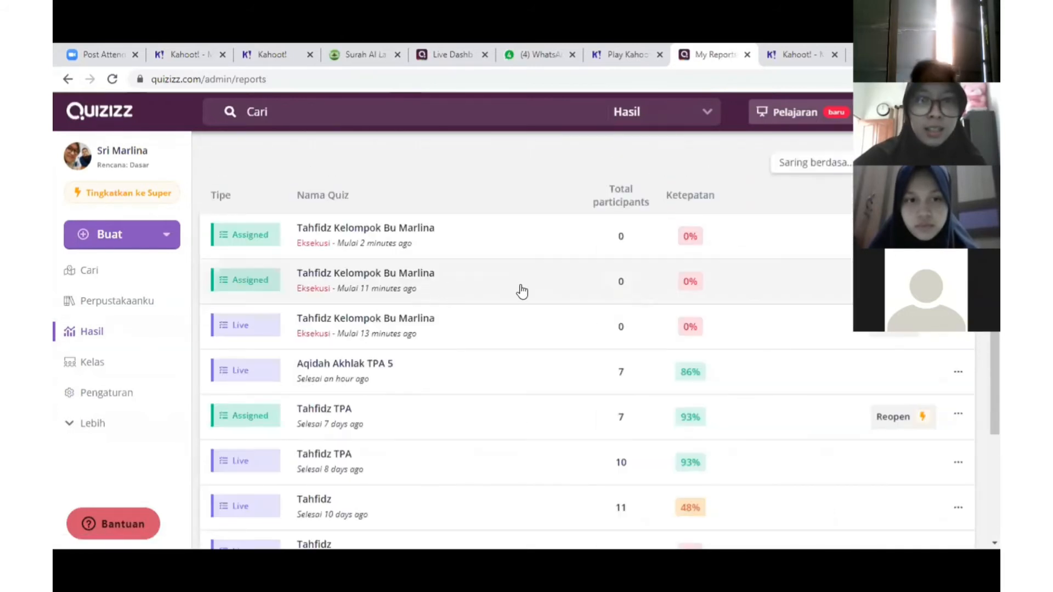
click(109, 303)
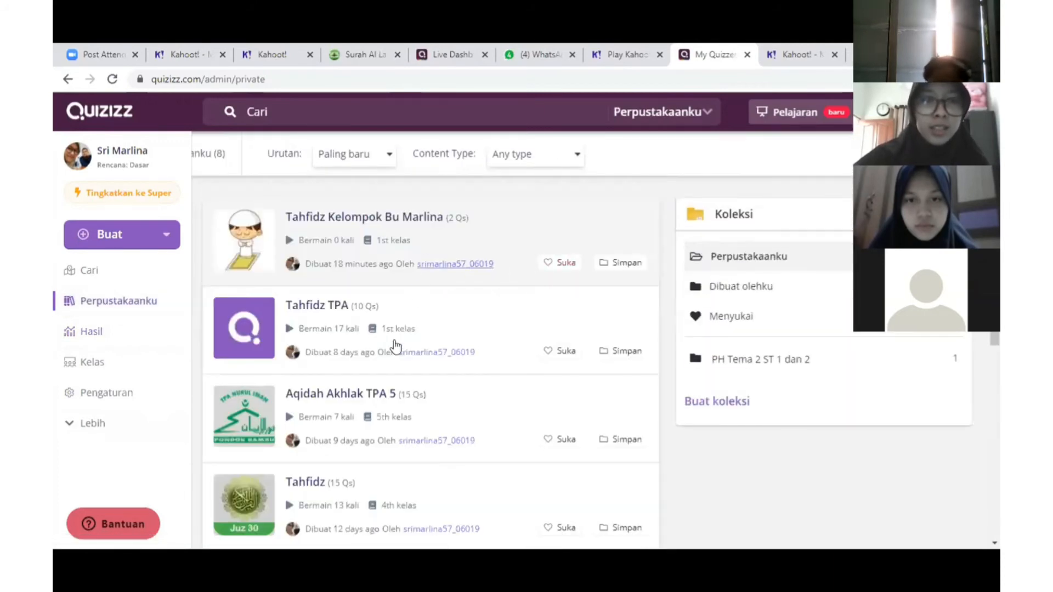
click(388, 418)
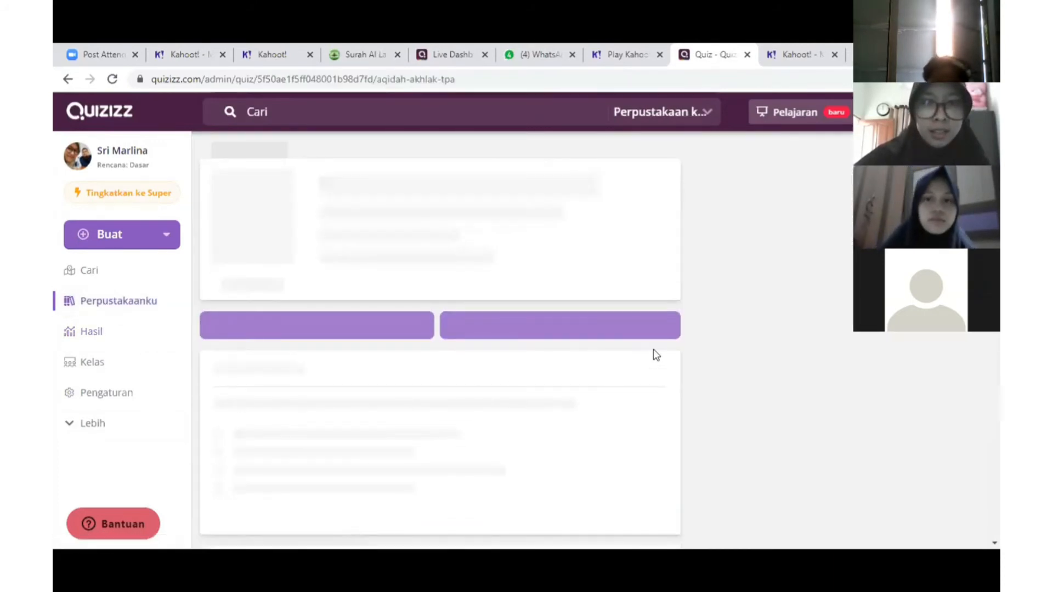
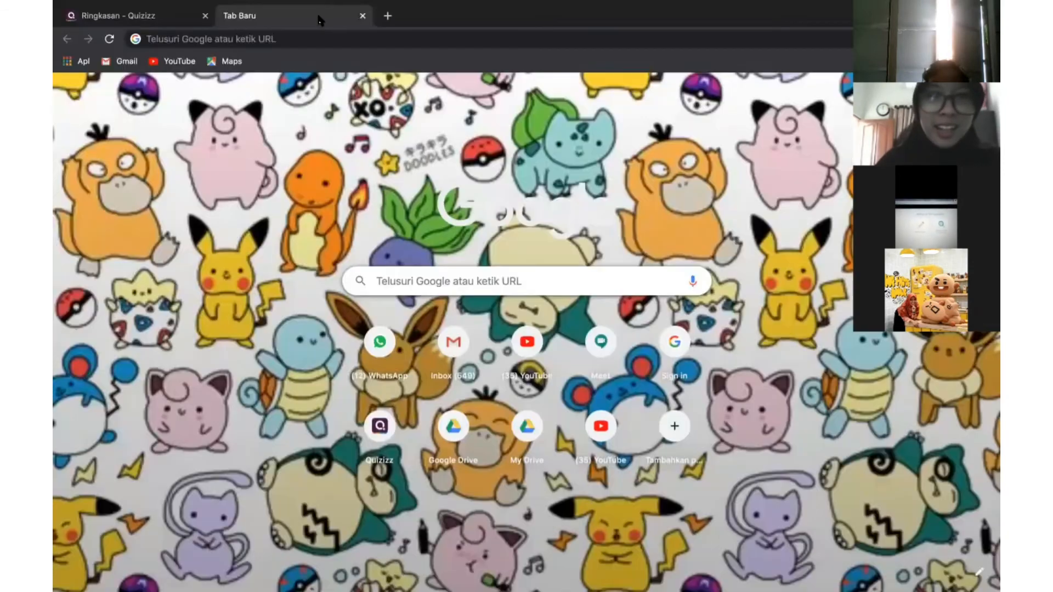
Focus the Google search box on the new Chrome tab to show recent searches
click(446, 284)
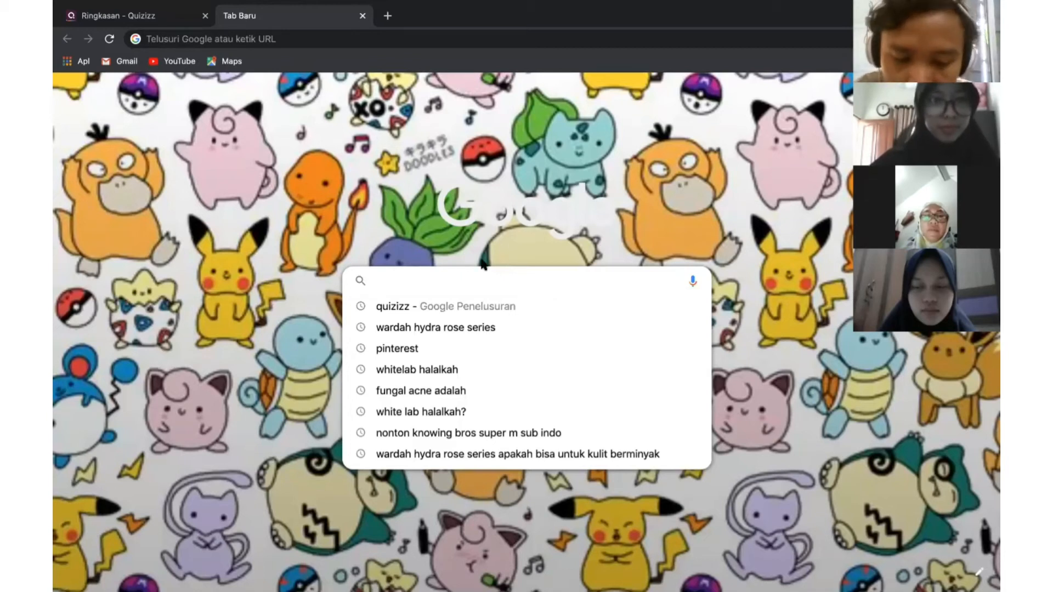
Try a ProProfs 'puzzle maker' search, then clear the search box
text(P)
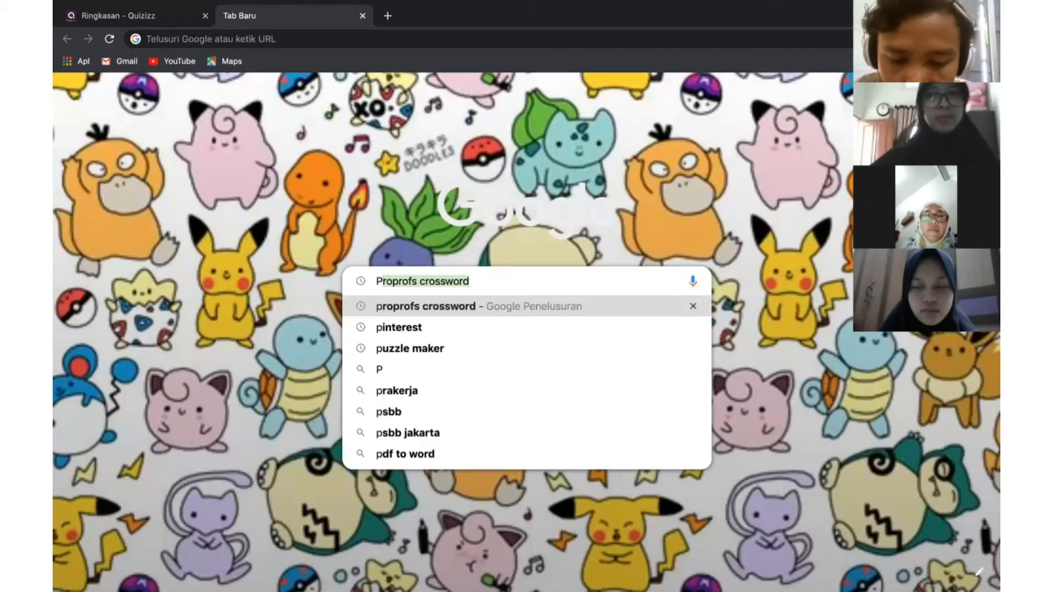
key(Right)
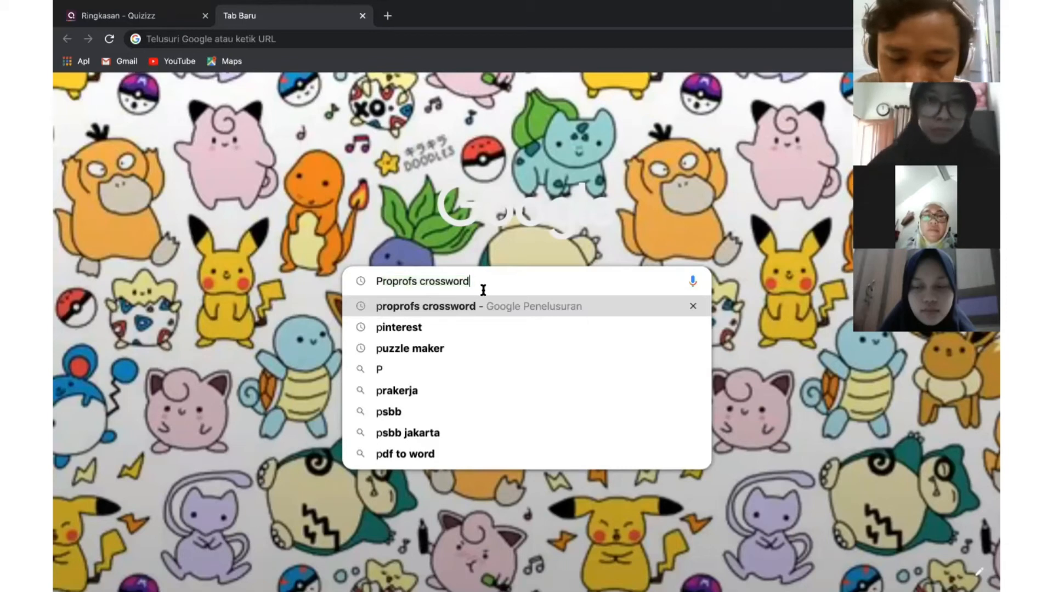
key(BackSpace)
key(BackSpace)
key(BackSpace)
key(BackSpace)
key(BackSpace)
key(BackSpace)
key(BackSpace)
key(BackSpace)
key(BackSpace)
key(BackSpace)
key(BackSpace)
key(BackSpace)
key(BackSpace)
key(BackSpace)
key(BackSpace)
key(BackSpace)
key(BackSpace)
key(BackSpace)
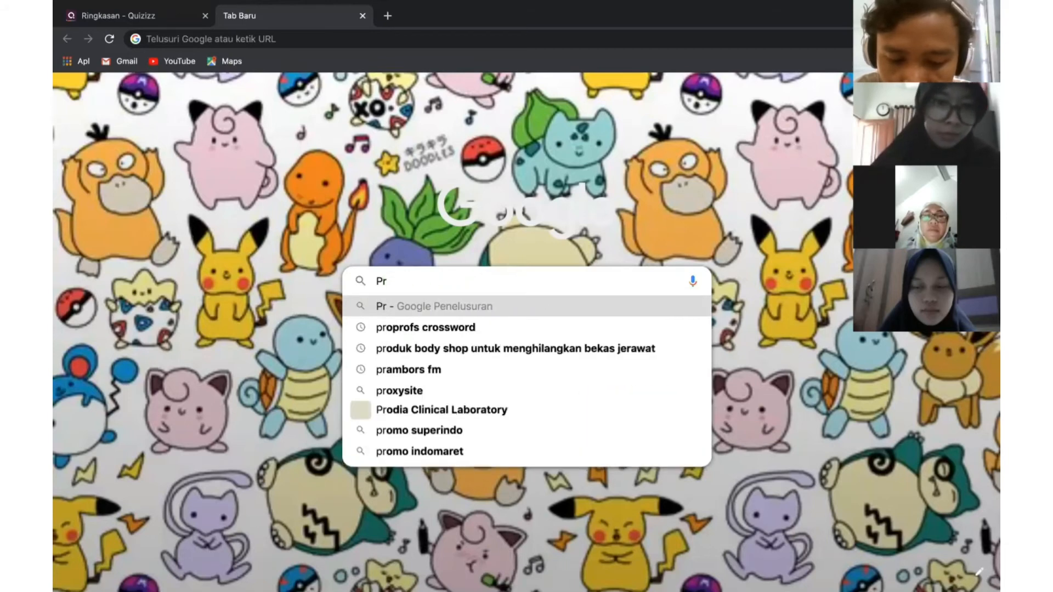
text(P)
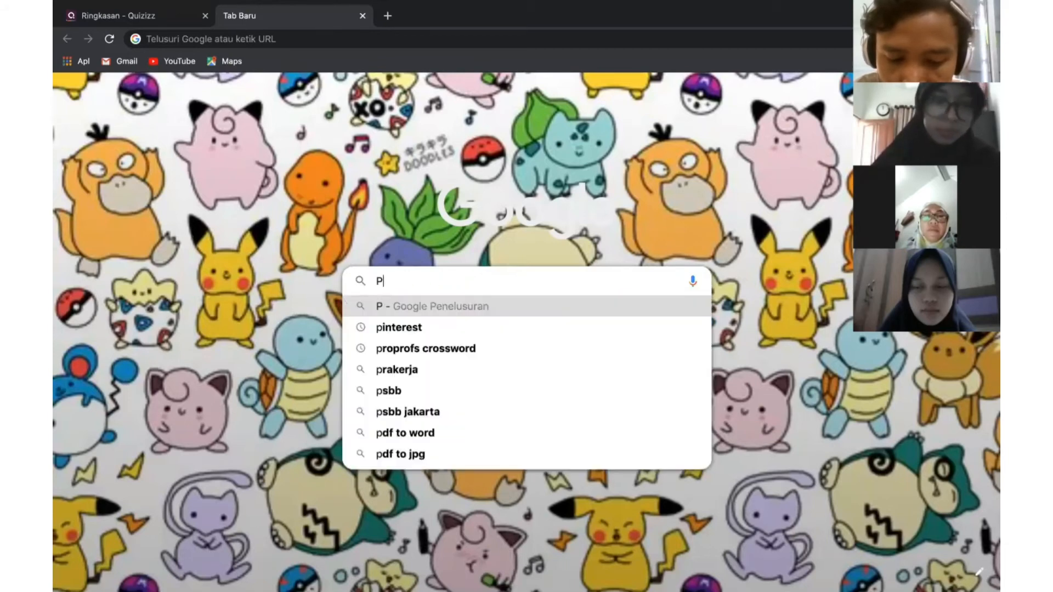
text(U)
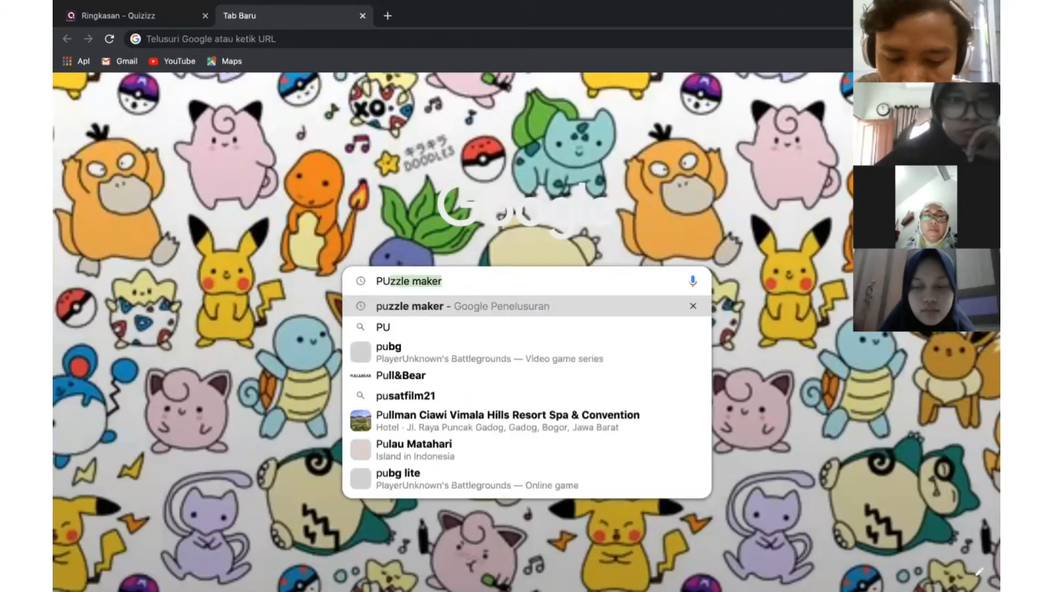
key(BackSpace)
text(i)
key(BackSpace)
key(BackSpace)
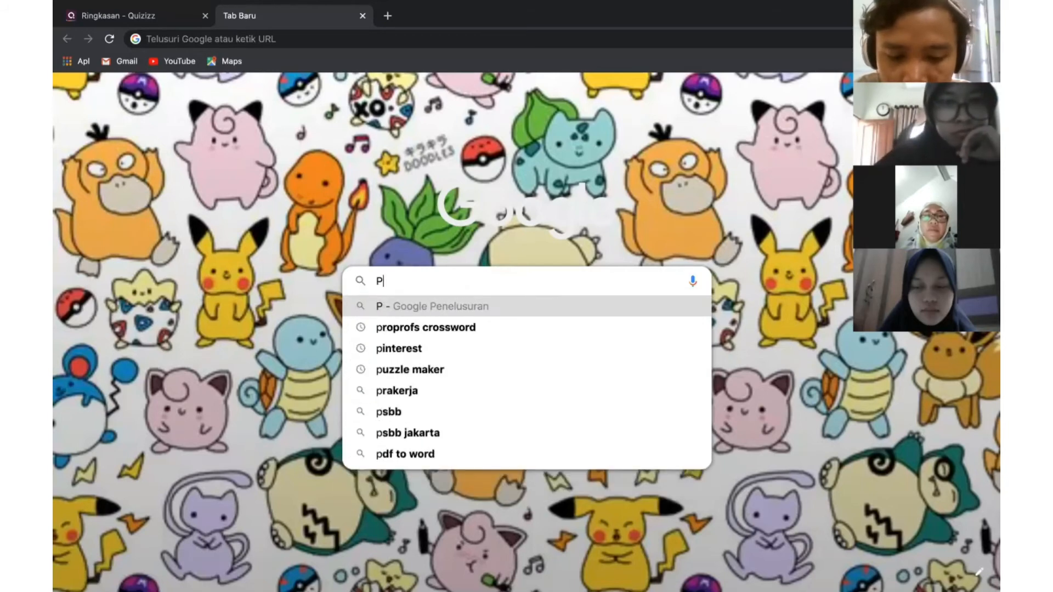
text(uzzle maker)
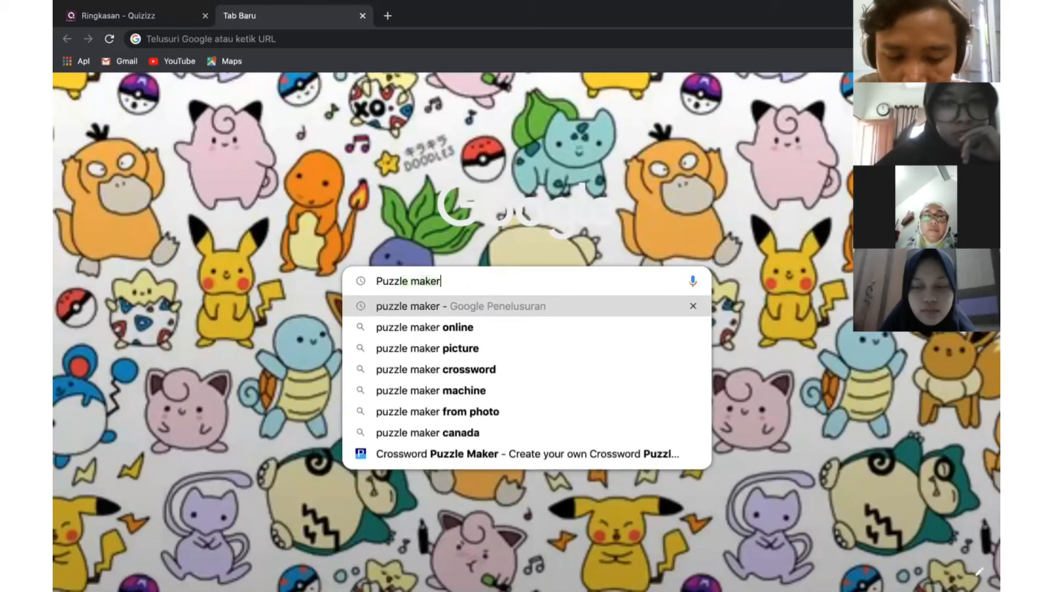
key(BackSpace)
key(BackSpace)
key(BackSpace)
key(BackSpace)
key(BackSpace)
key(BackSpace)
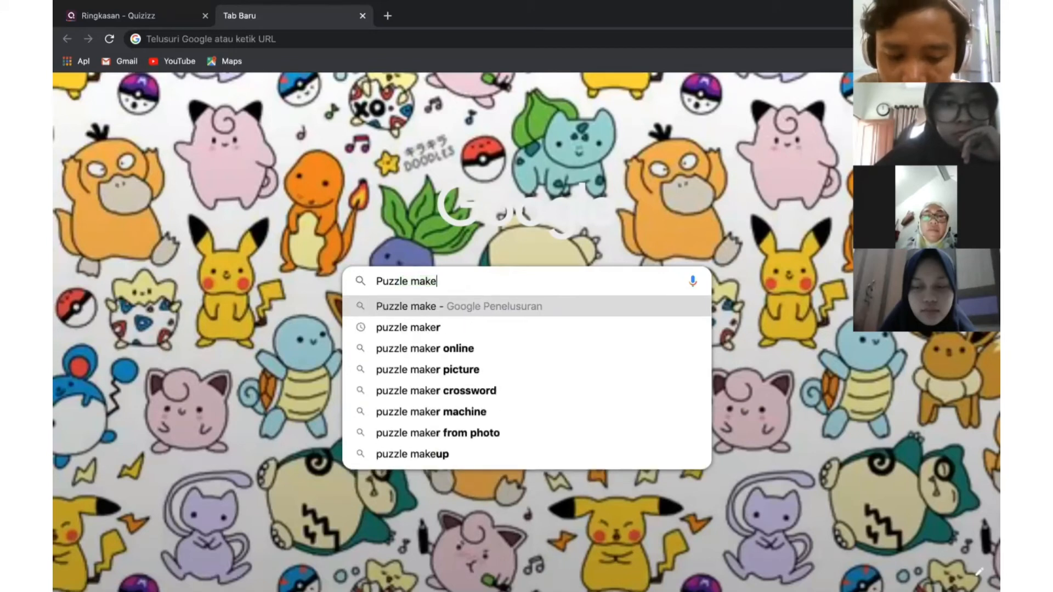
key(BackSpace)
key(BackSpace)
key(BackSpace)
key(BackSpace)
key(BackSpace)
key(BackSpace)
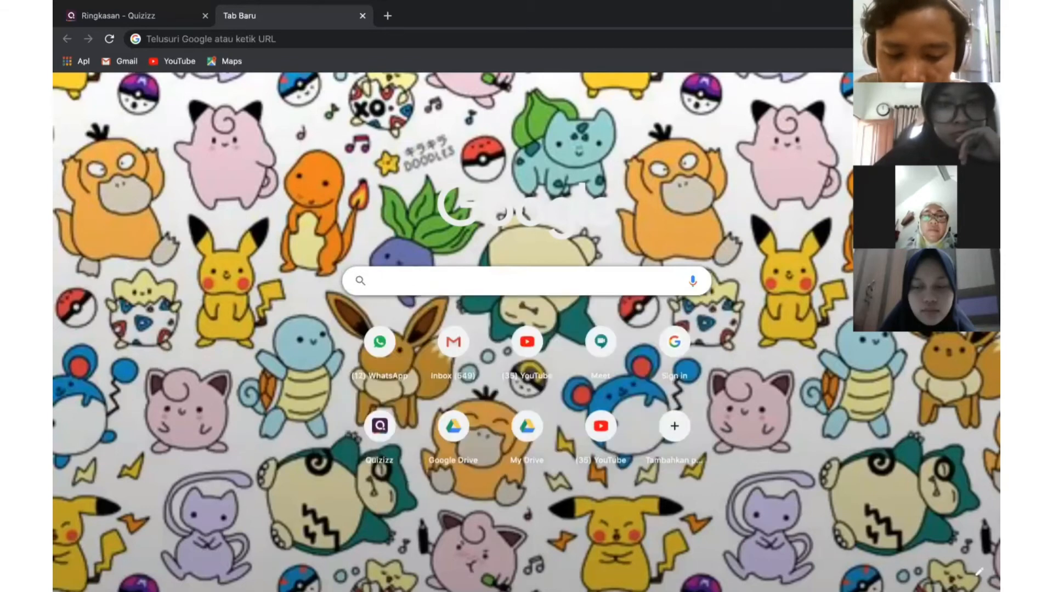
Search Google for 'Proprofs crossword'
text(Pro)
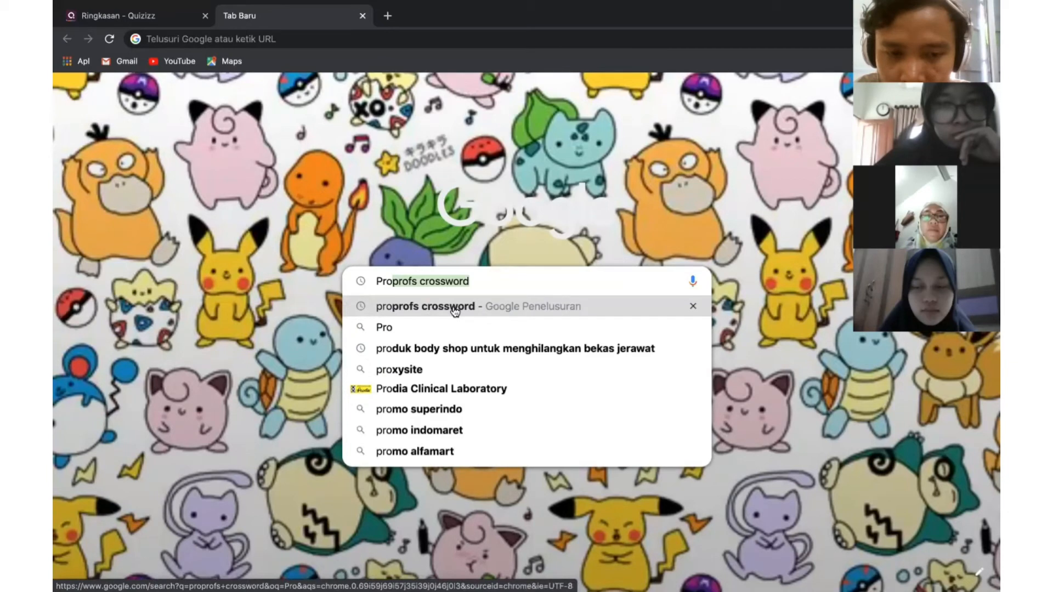
click(499, 274)
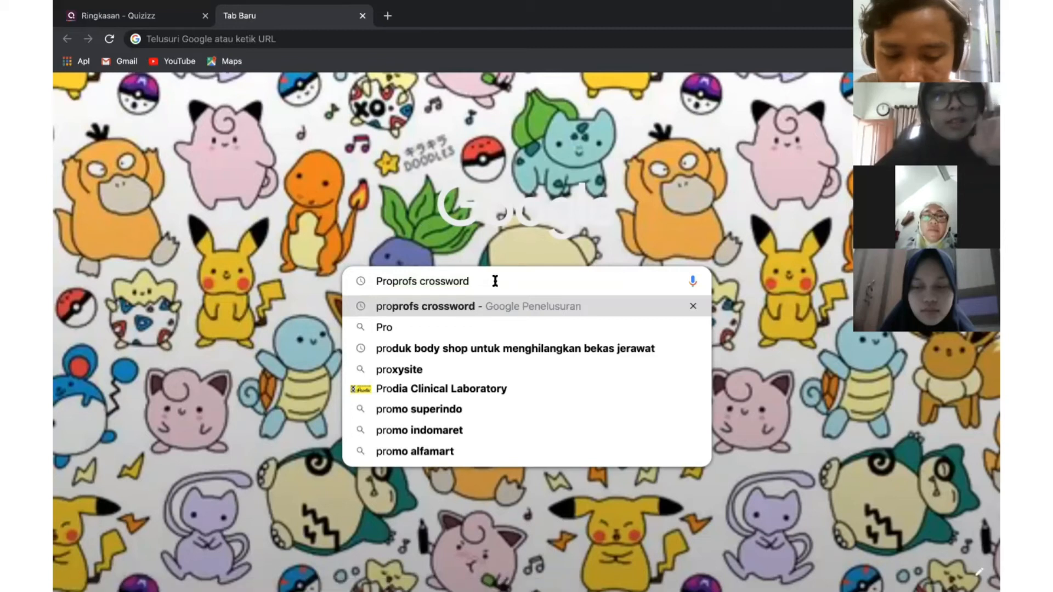
key(BackSpace)
key(BackSpace)
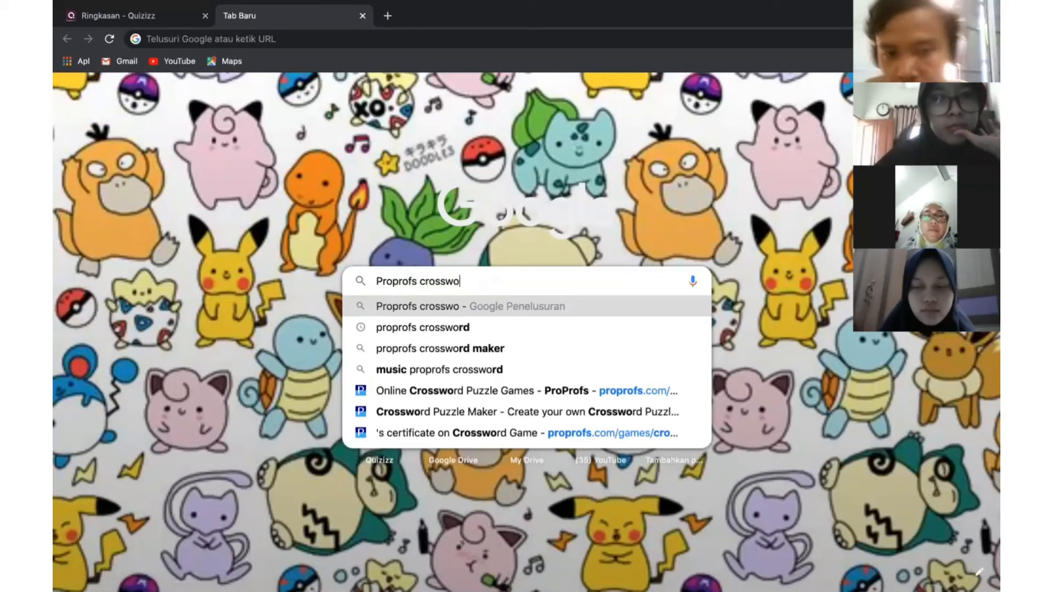
text(word)
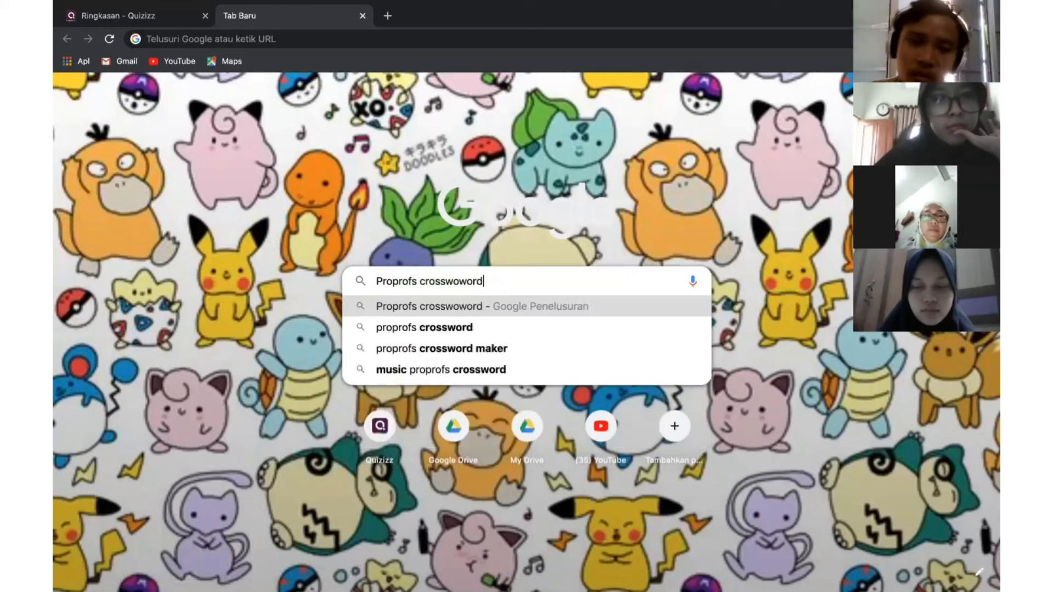
click(491, 309)
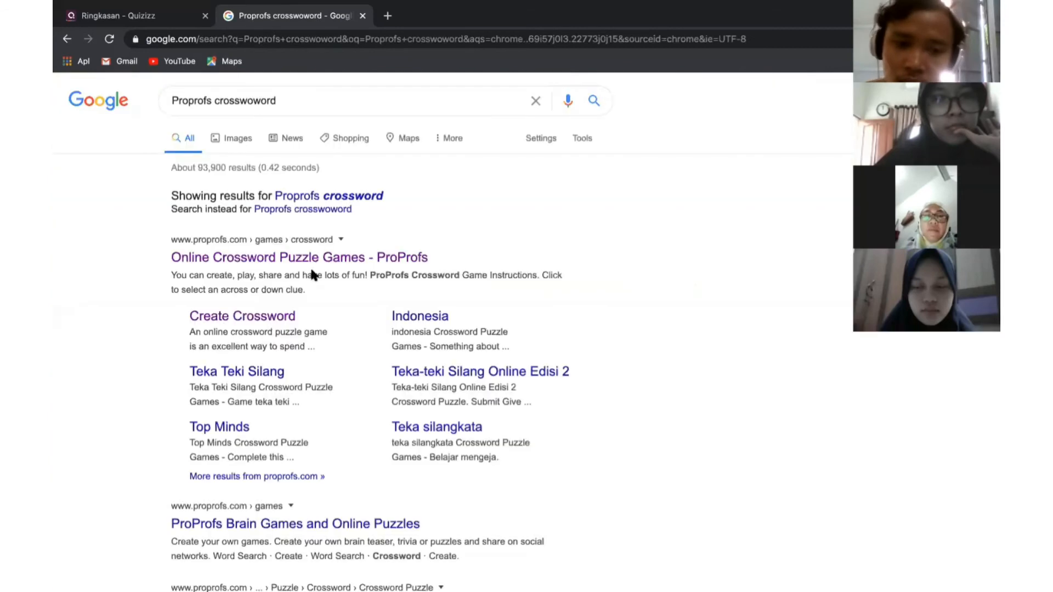
Open the 'Online Crossword Puzzle Games - ProProfs' result and show the Create Games menu
click(230, 261)
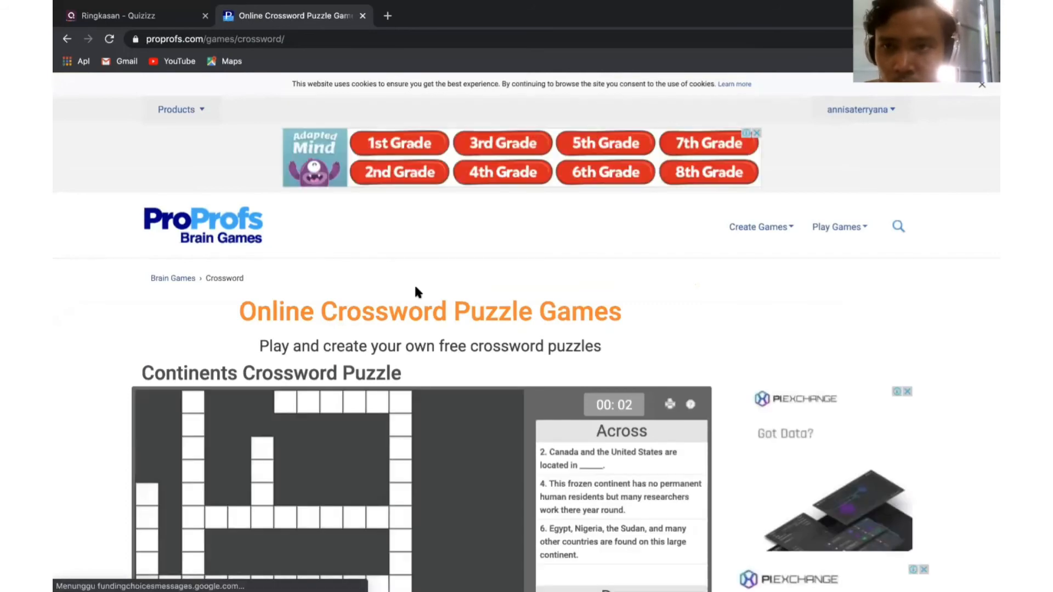
scroll(415, 292, down, 5)
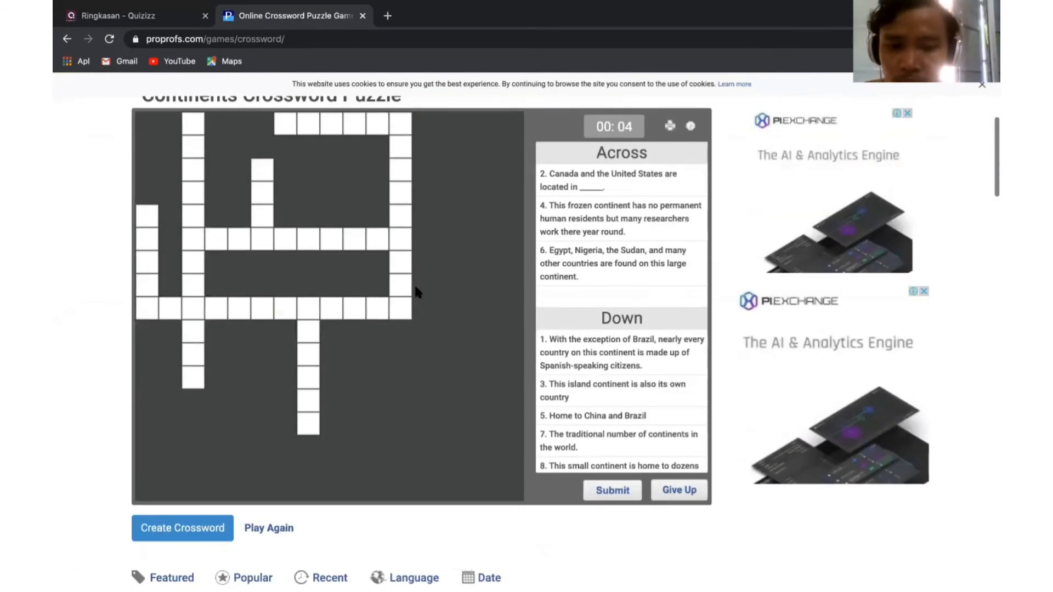
scroll(413, 283, up, 5)
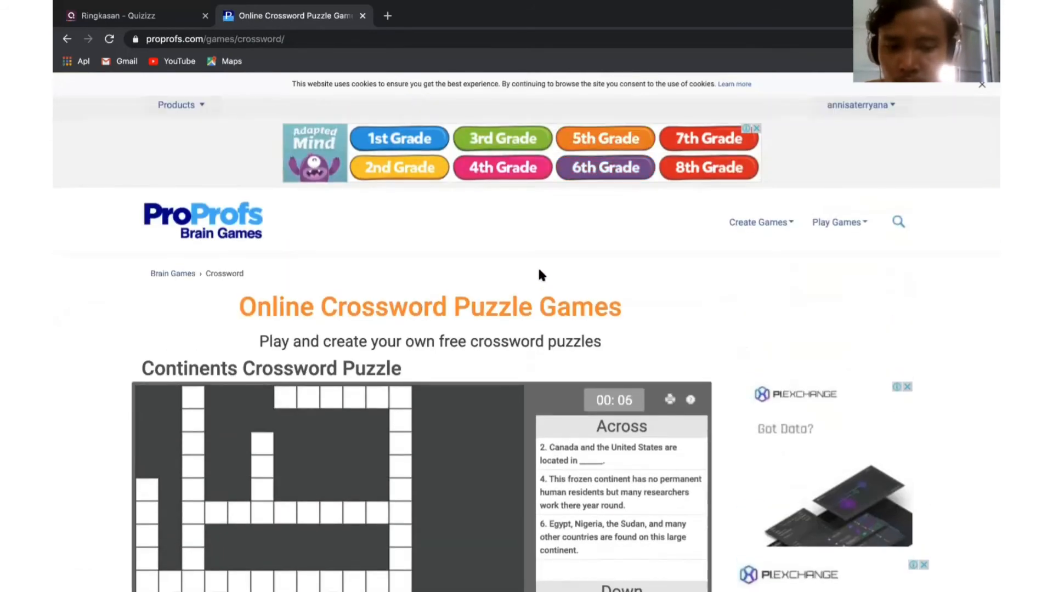
click(759, 224)
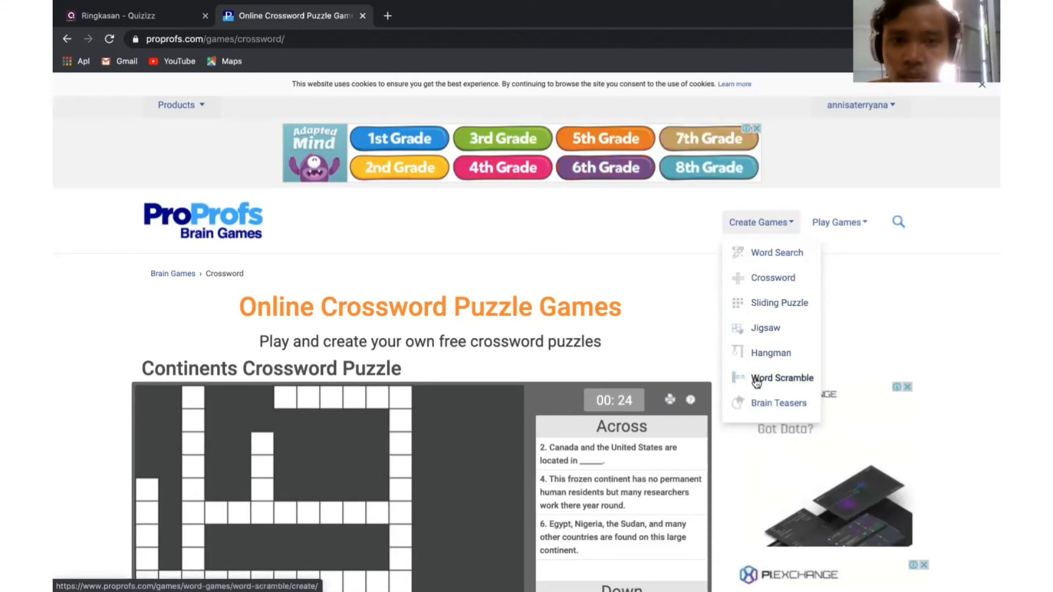
Start a new crossword titled 'Aqidah Akhlak'
click(757, 282)
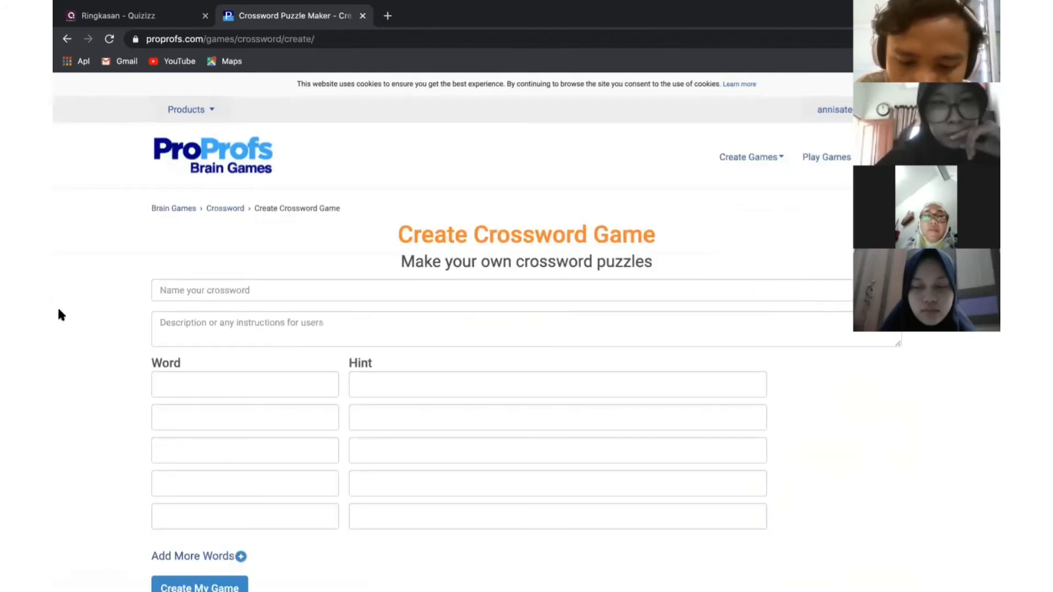
click(186, 294)
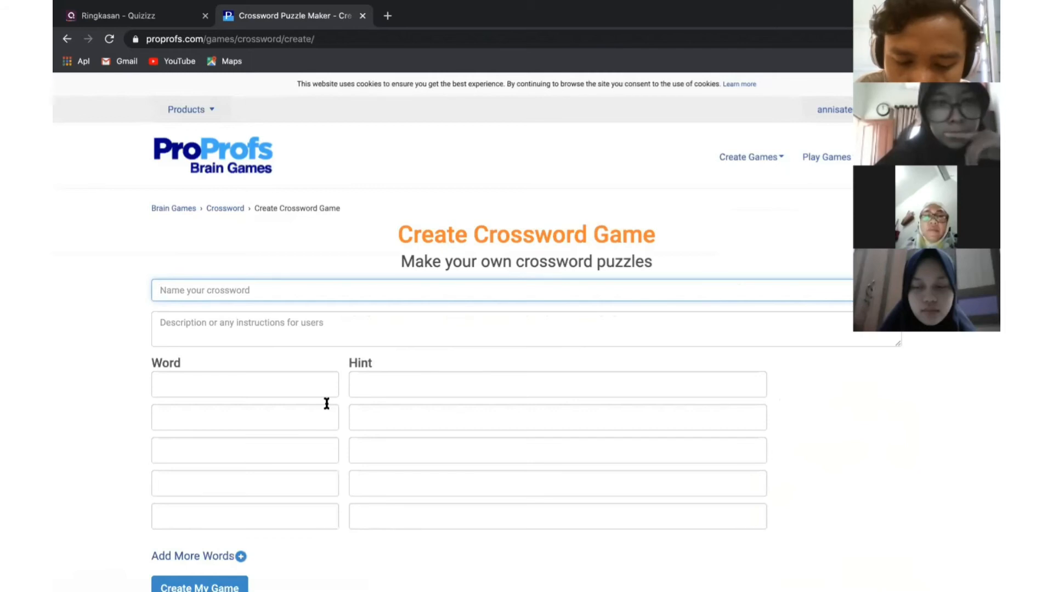
text(Aqidah )
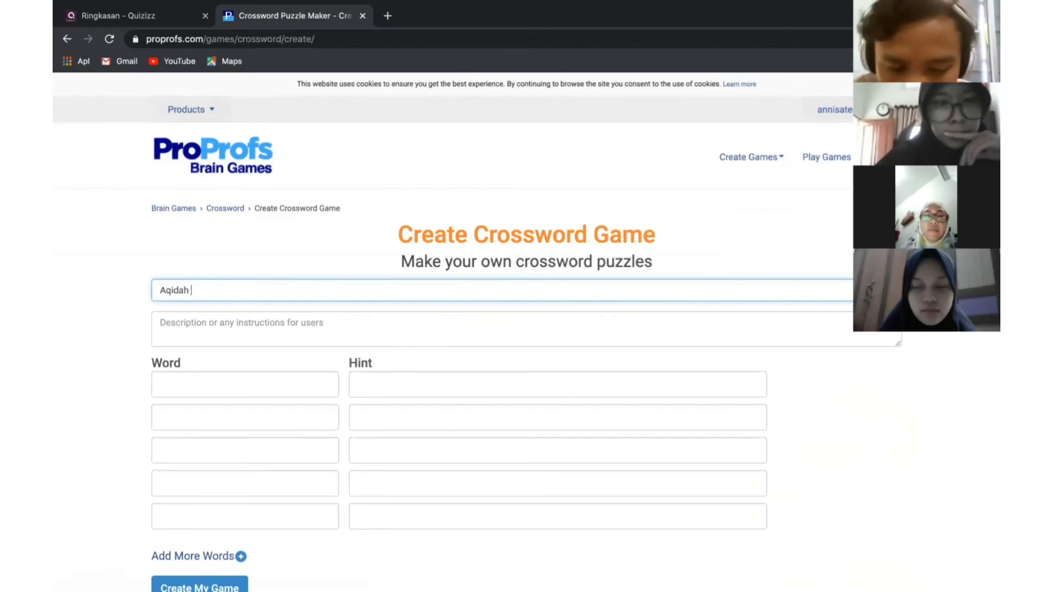
text(Akhlak T)
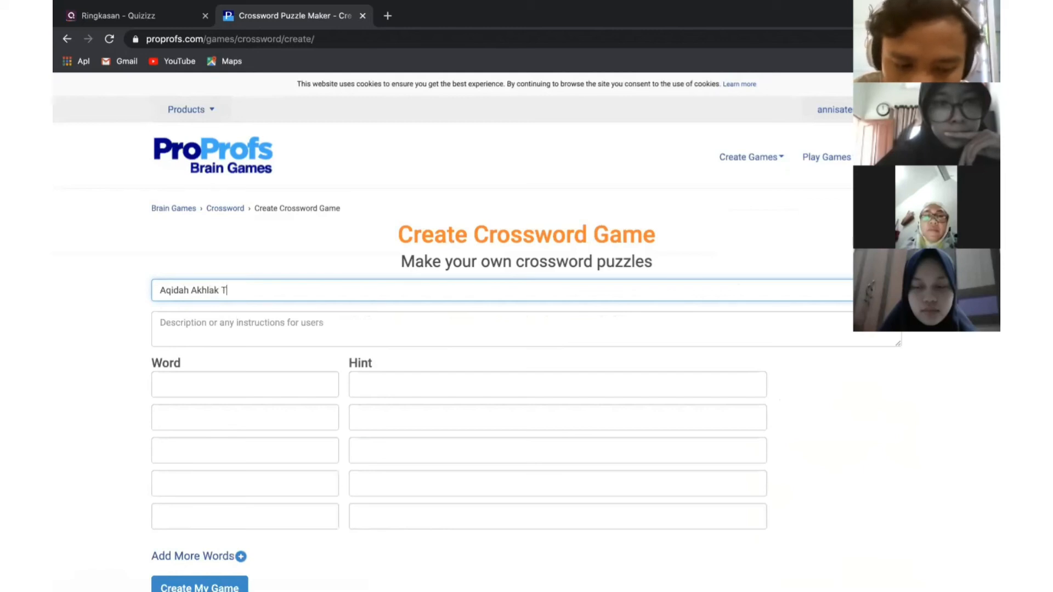
key(BackSpace)
Give the crossword the description 'Yuk kita bermain sambil belajar'
click(237, 328)
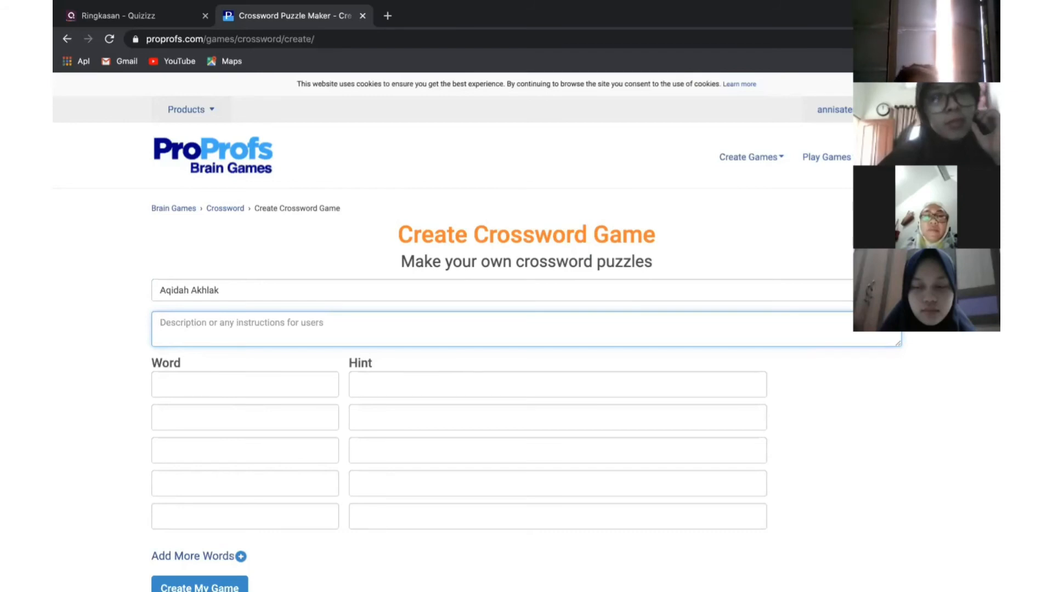
text(Yui)
text(k kita be)
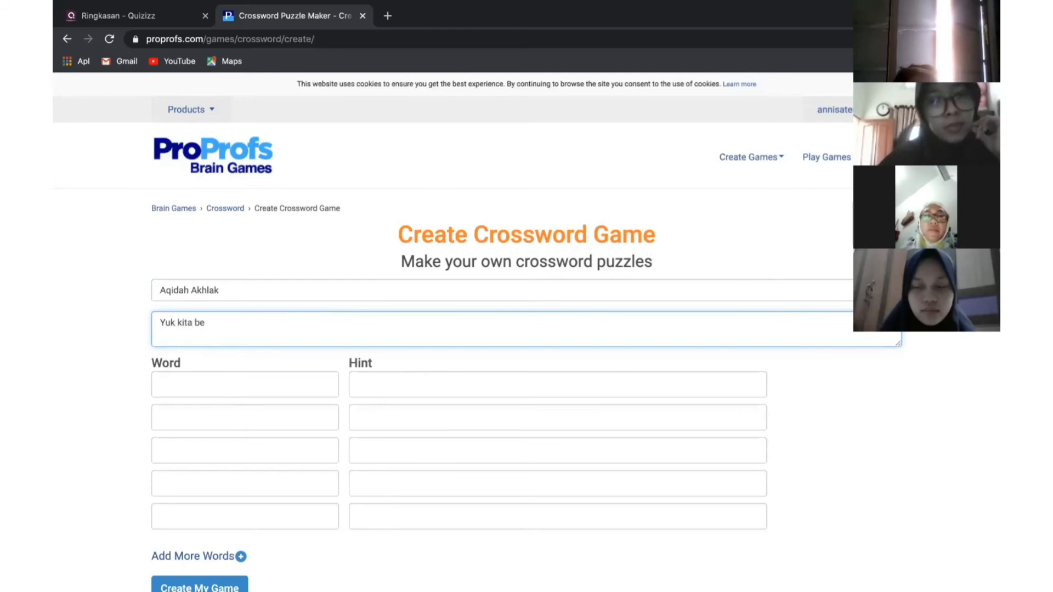
text(rmain sambil)
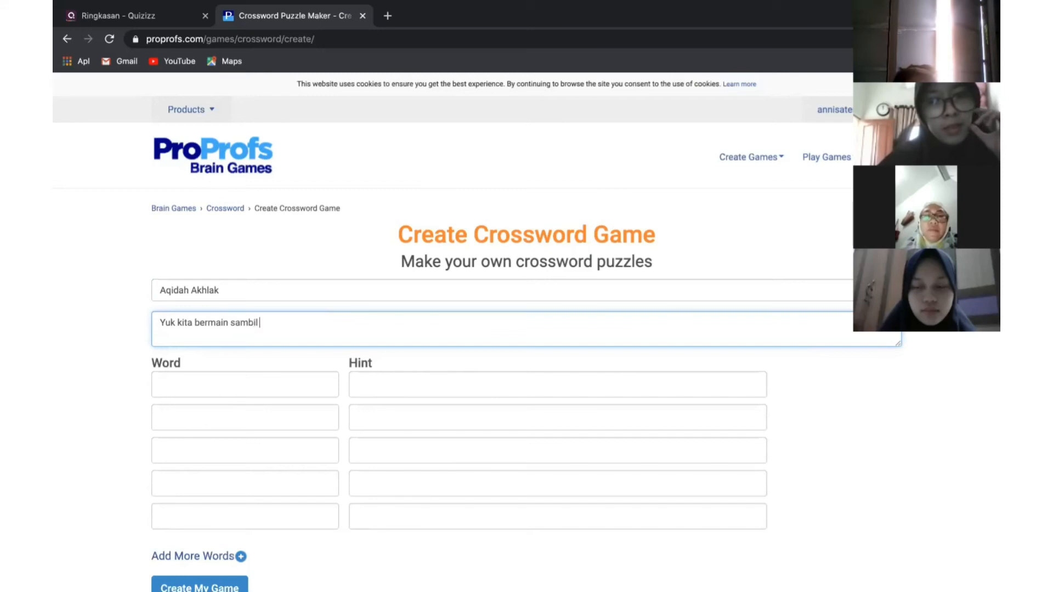
text( belajha)
key(BackSpace)
key(BackSpace)
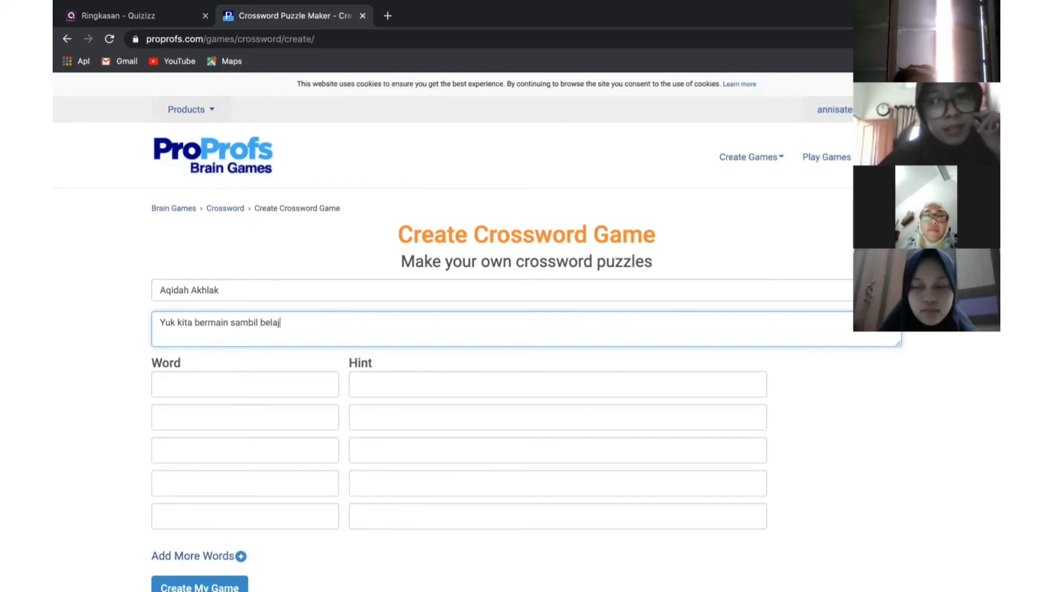
click(189, 378)
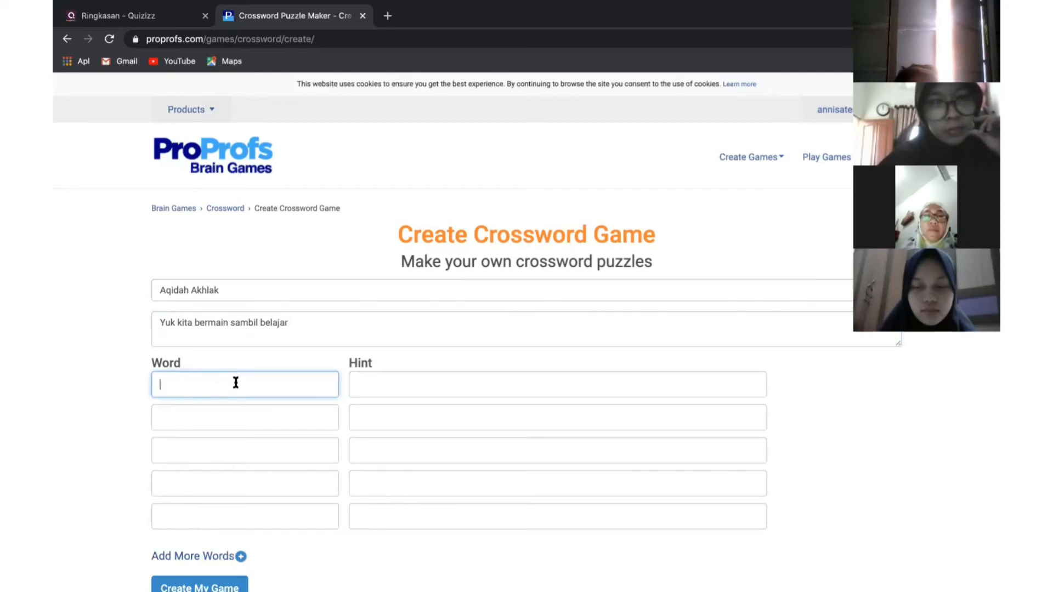
Add Subhanallah with the hint 'Kalimat yang diucapkan ketika melihat ciptaan Allah'
click(389, 389)
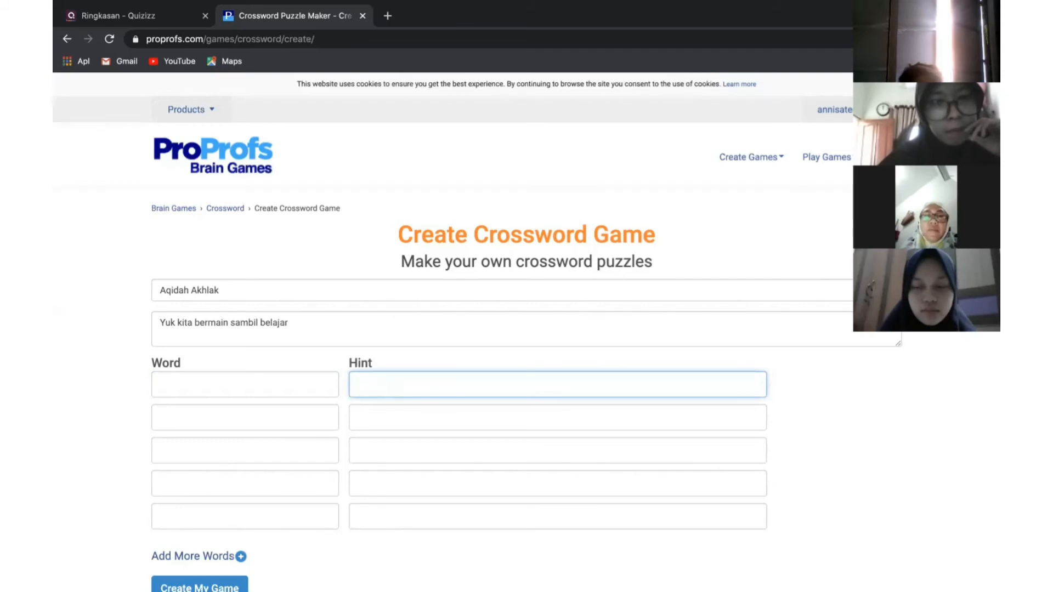
text(alimat yang di)
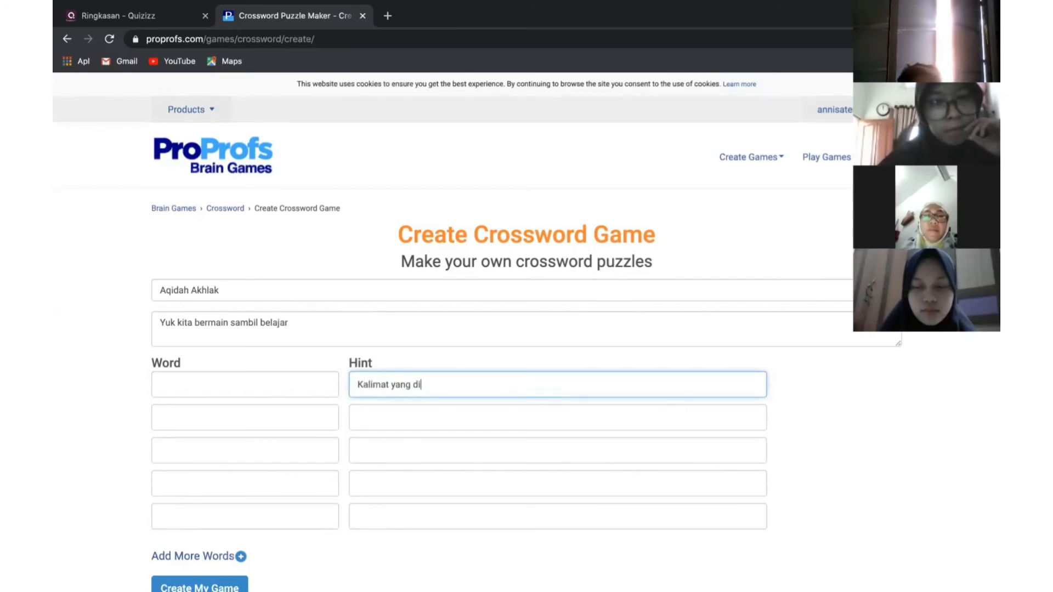
text(ucapkan ketika meliha)
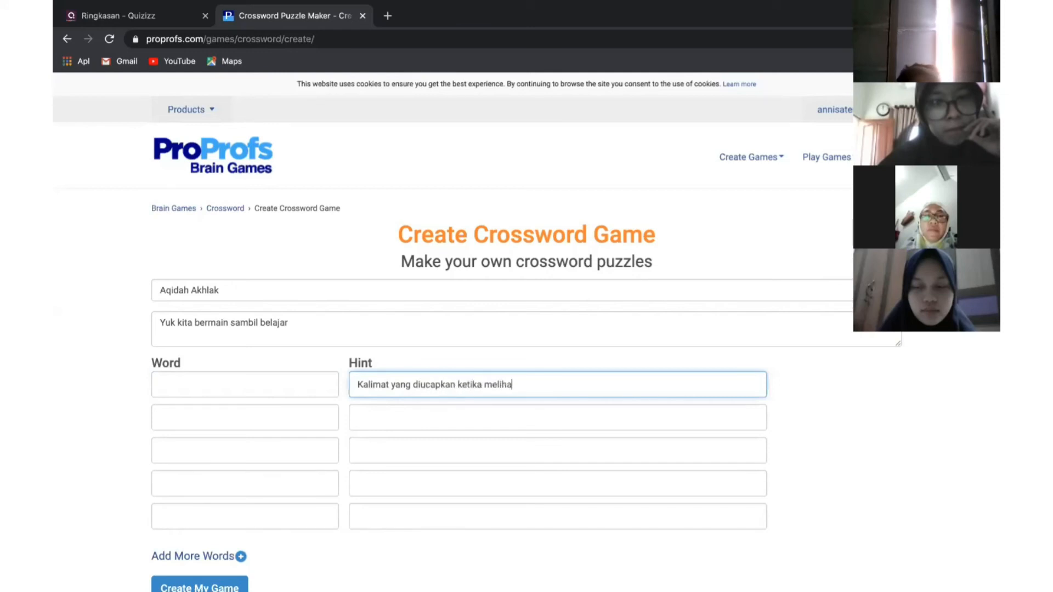
text(t ciptaan Allah)
click(259, 387)
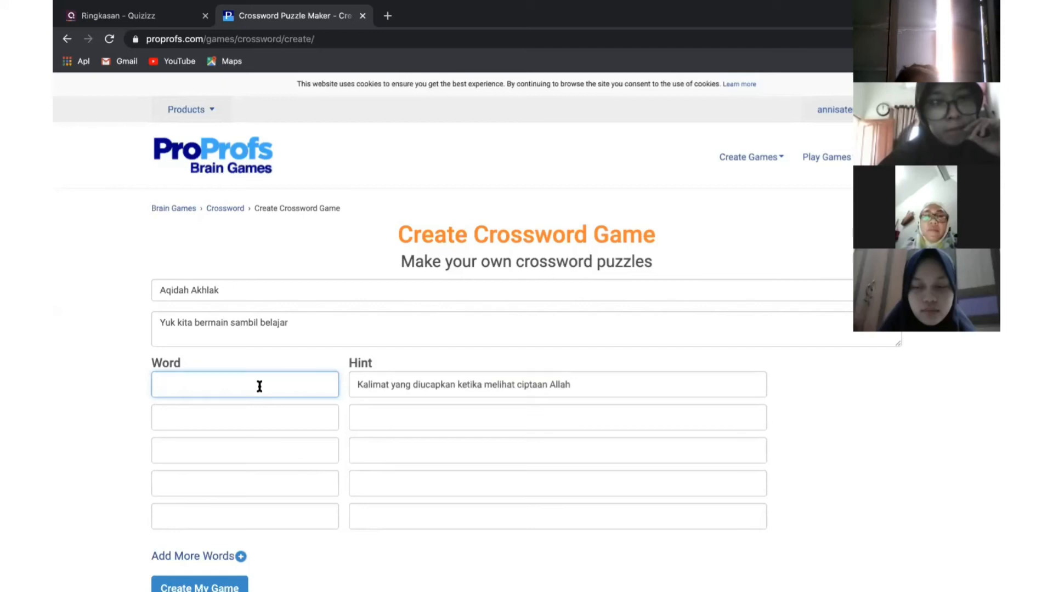
text(Subhanal)
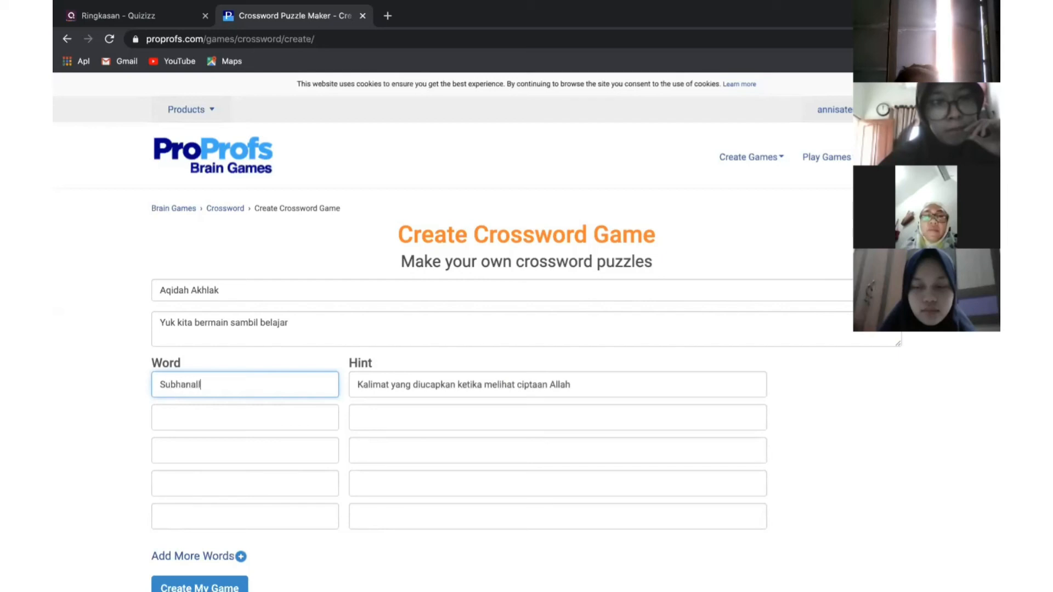
text(lah)
Add MasyaAllah, without a space, with its hint about seeing human creations
click(415, 415)
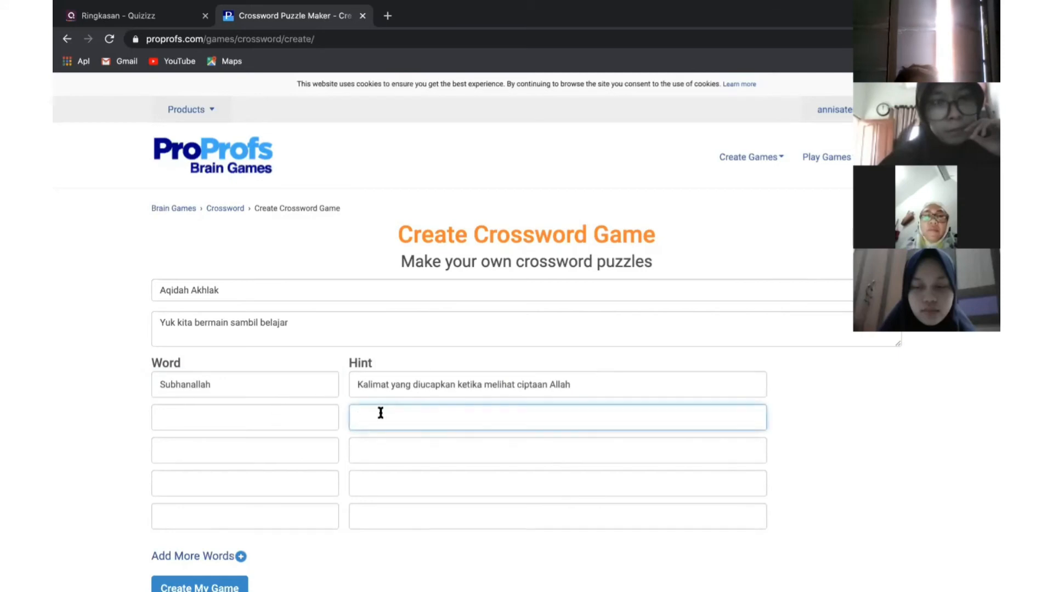
text(Kal)
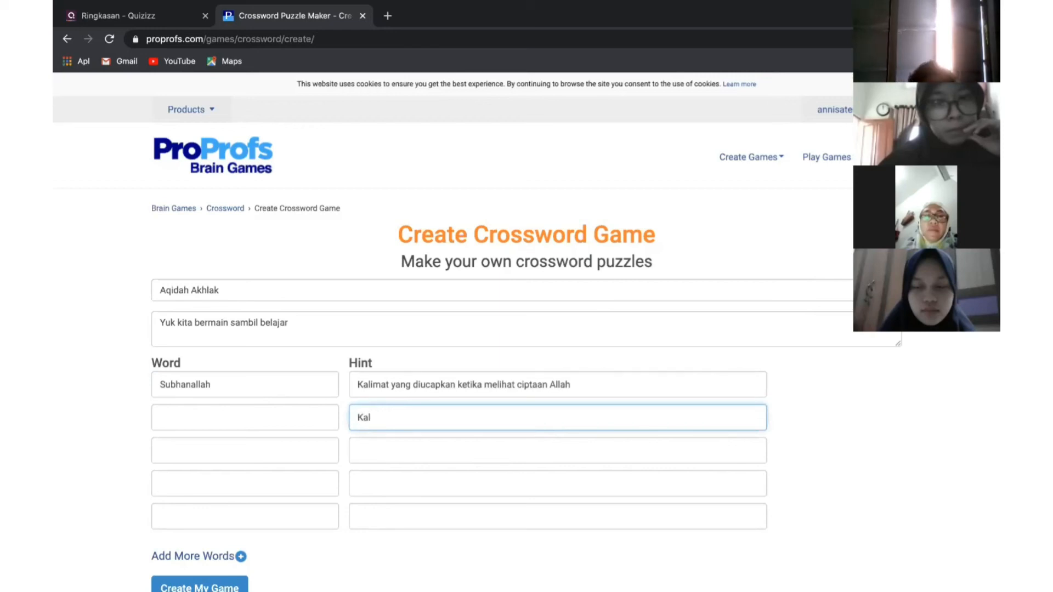
text(imat yang diucapkan ke)
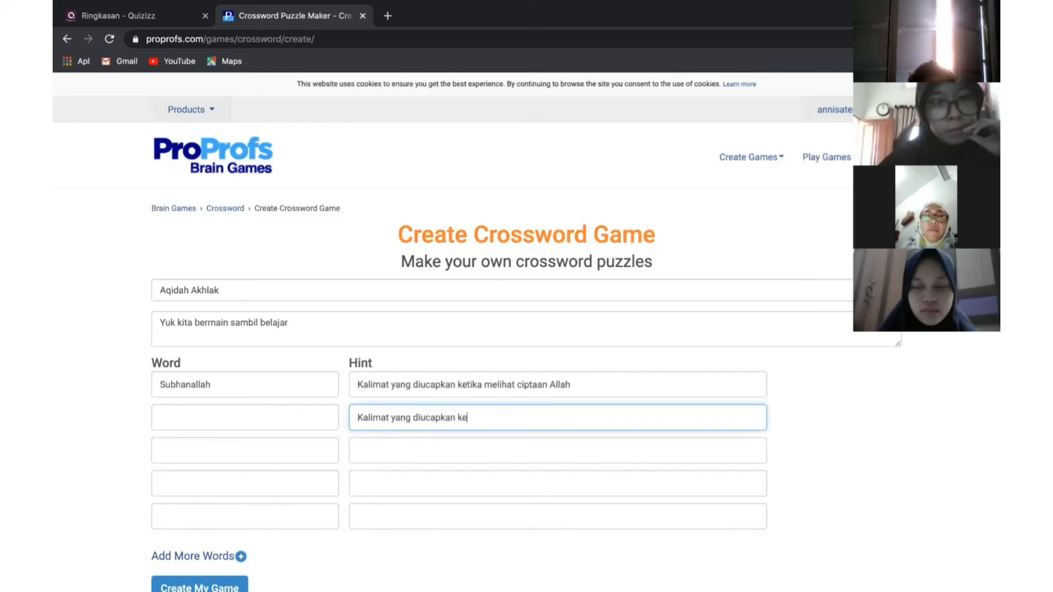
text(tika mem)
text(lhat )
text(cip)
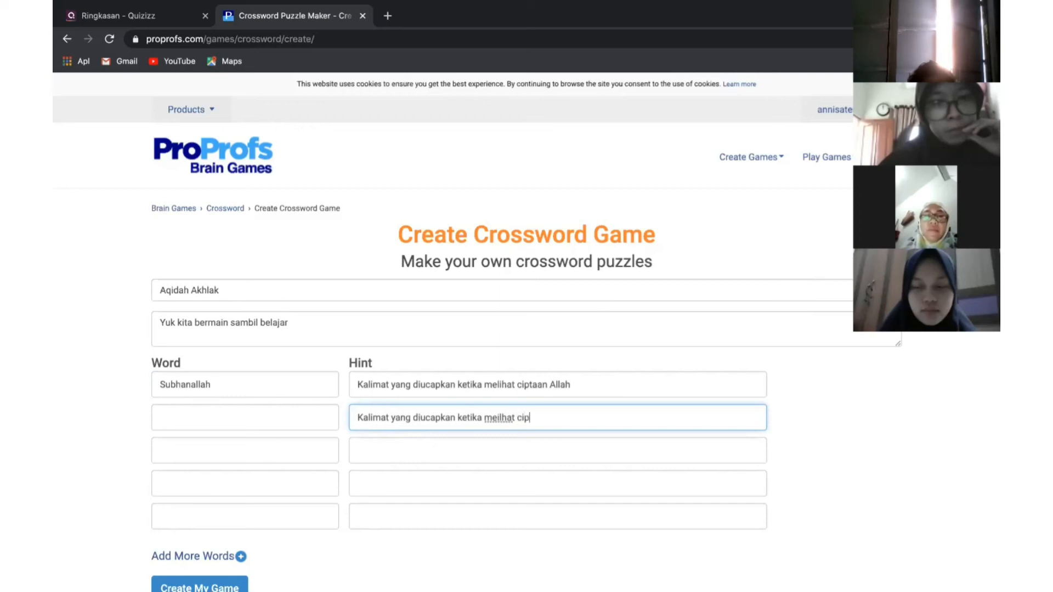
text(taan dari manusia)
click(240, 413)
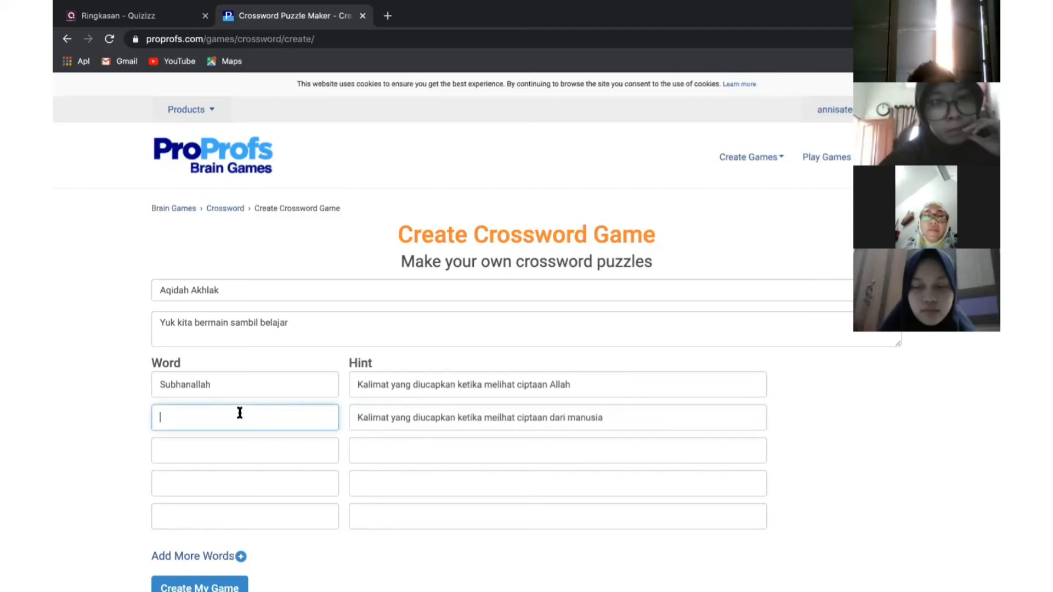
text(Masya Allah)
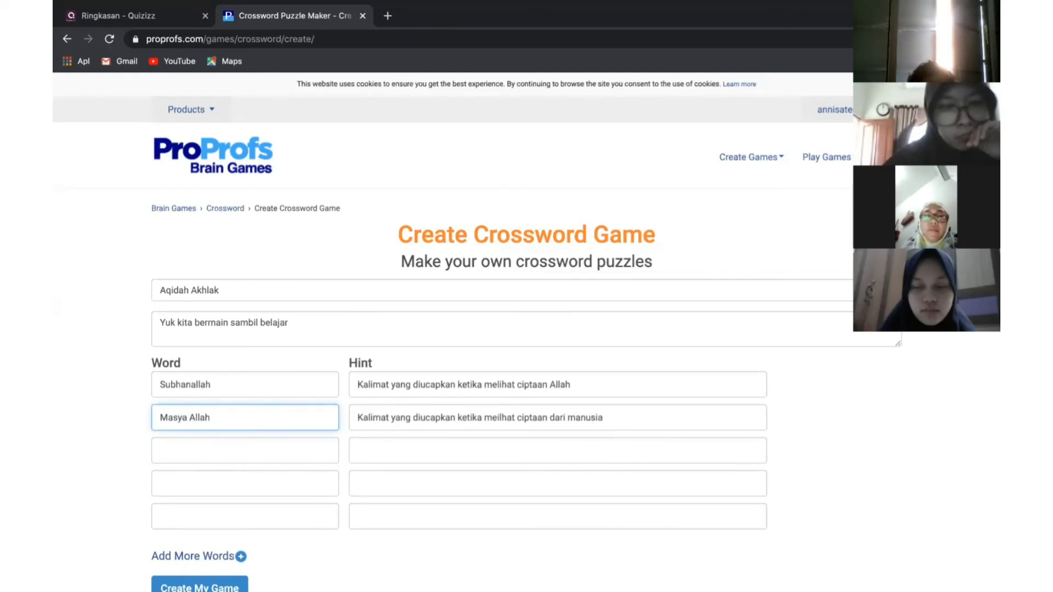
key(BackSpace)
click(182, 443)
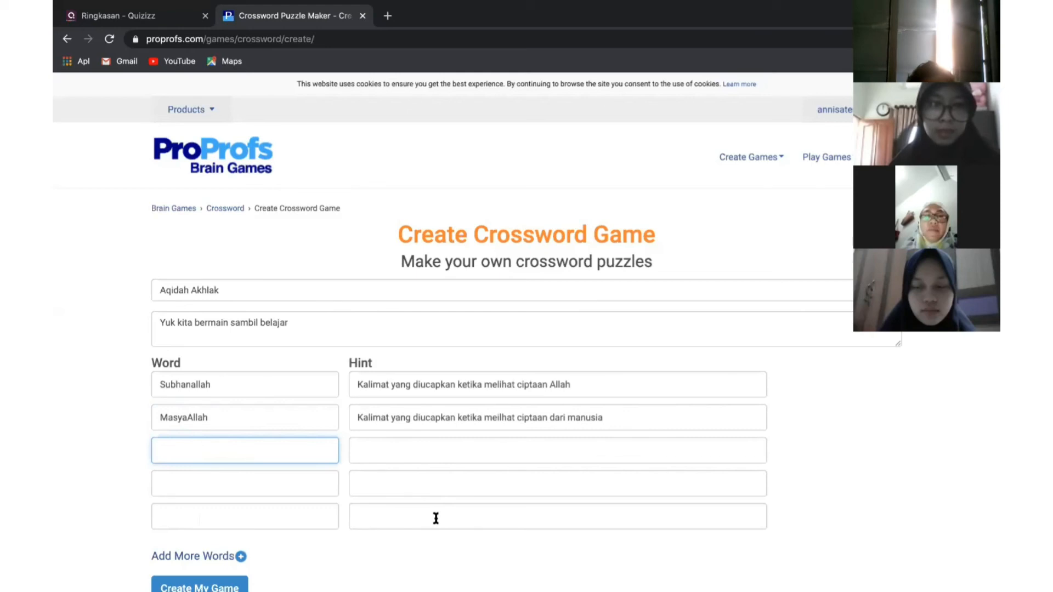
click(467, 458)
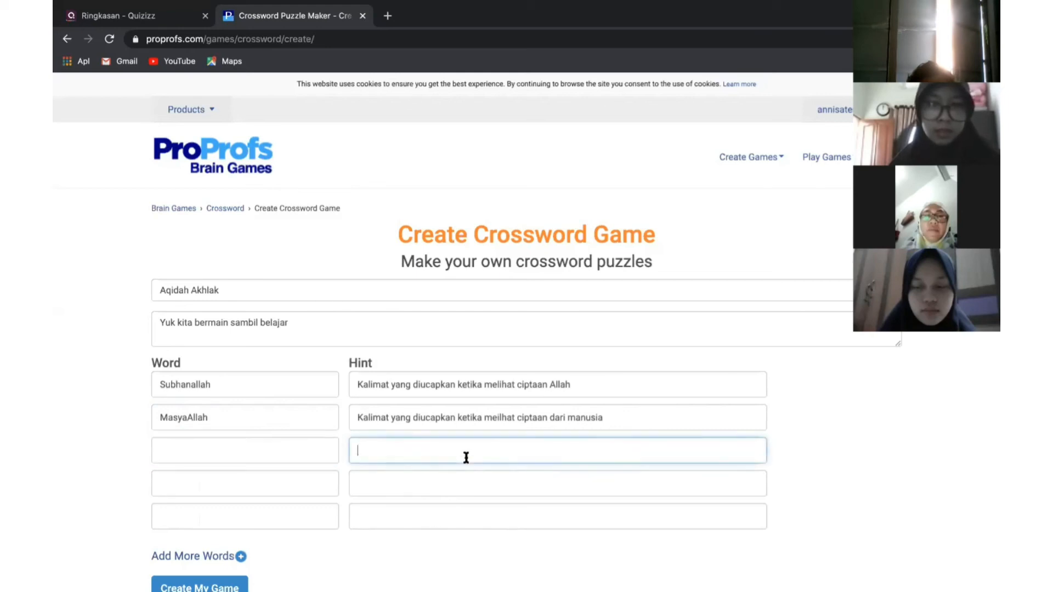
Enter Asmaul Husna with the hint 'Nama-nama yang baik dimiliki oleh Allah' in row three
click(184, 454)
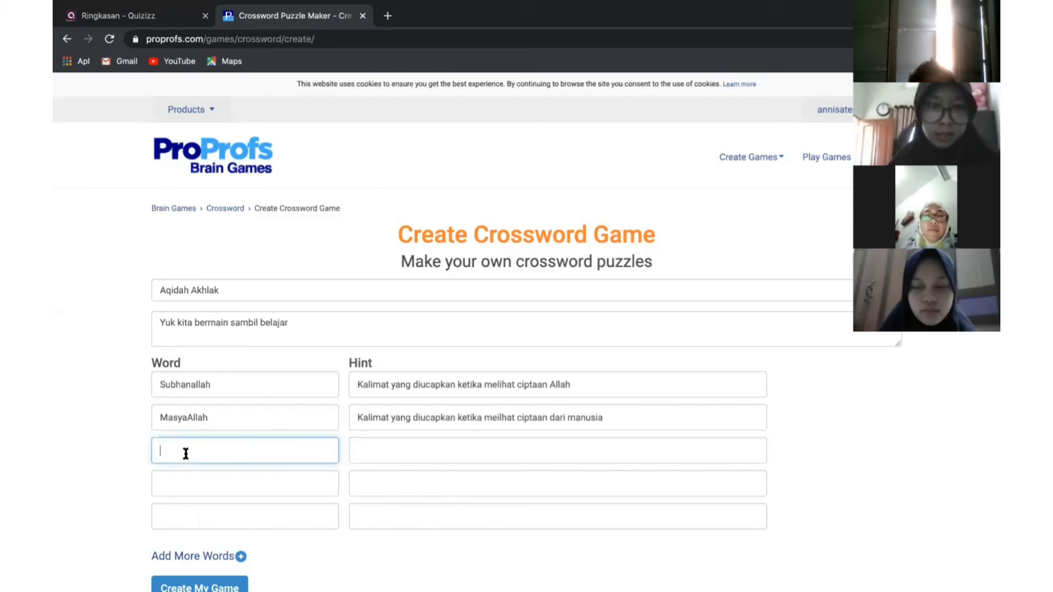
text(Asmaul Husna)
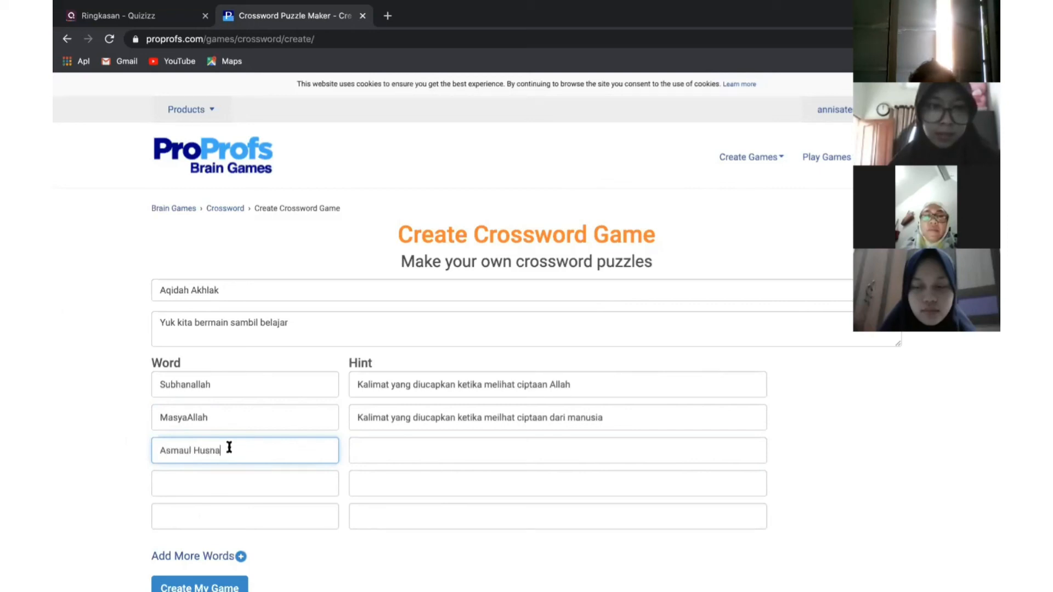
click(387, 457)
text(Na)
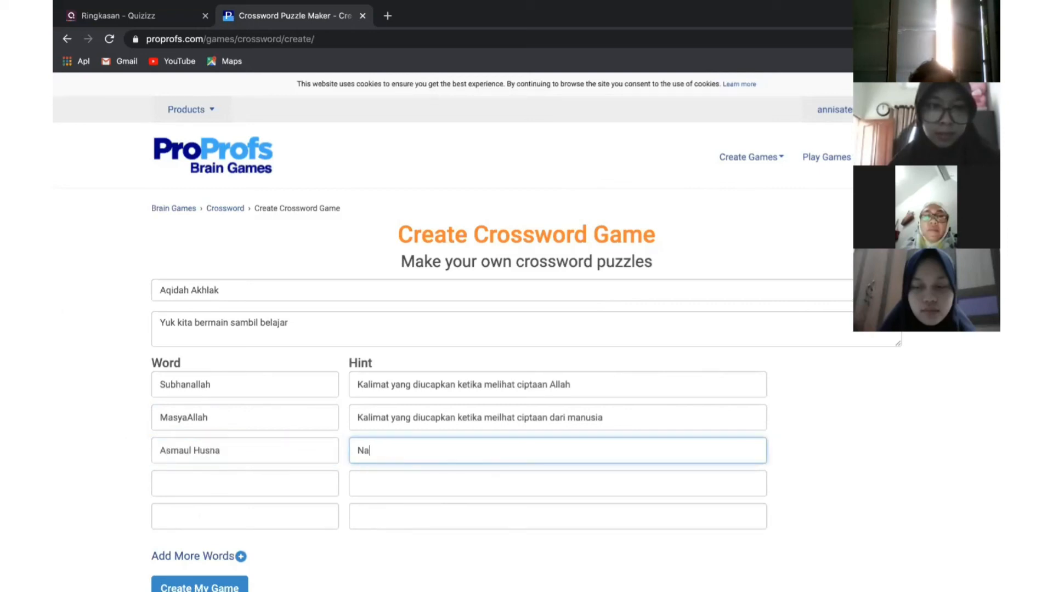
text(ma-nama yang baik )
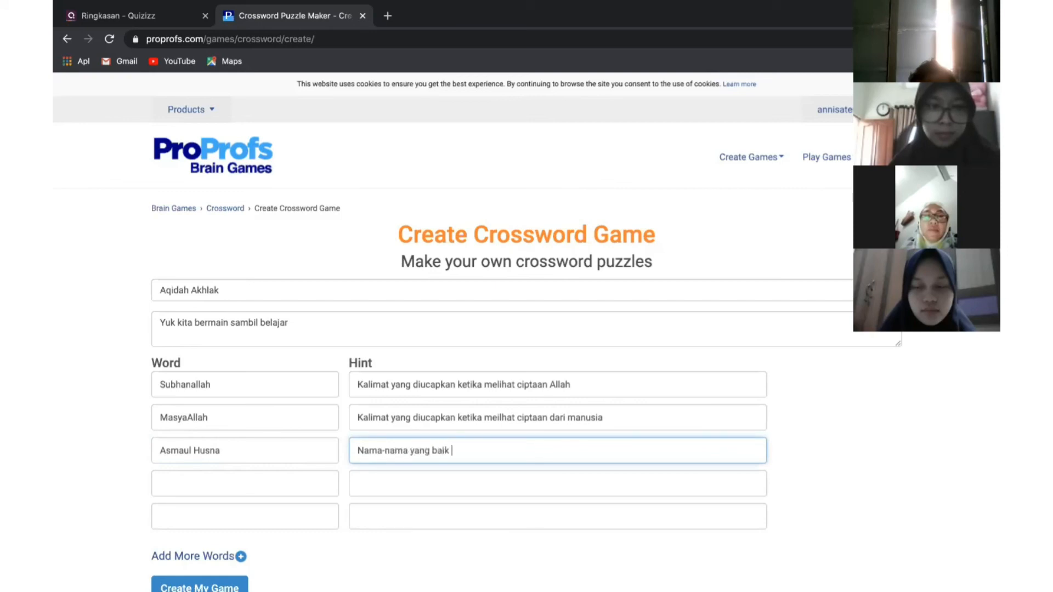
text(dimil)
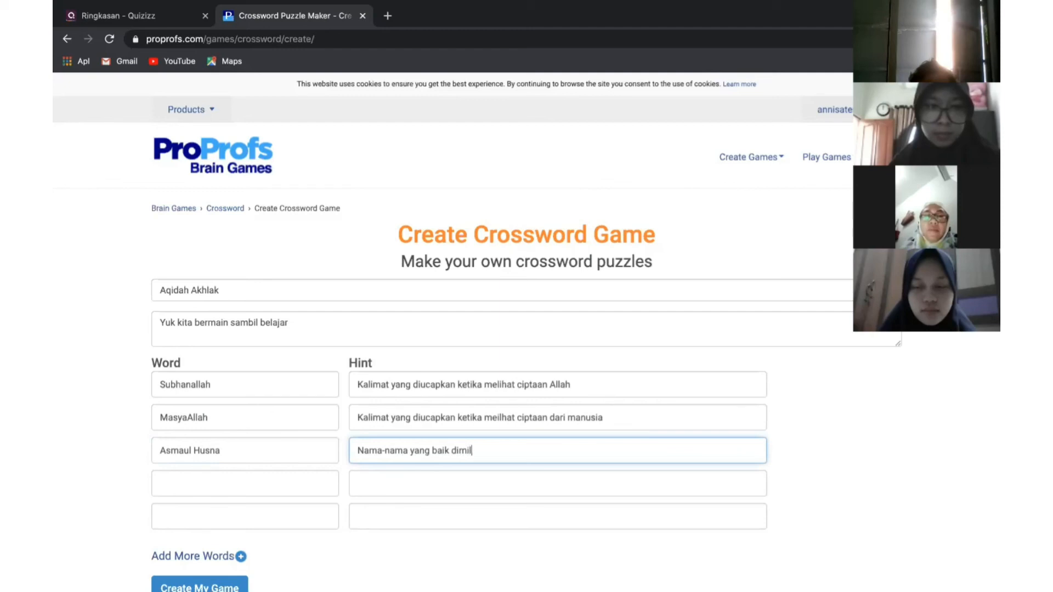
text(iki oleh Allah)
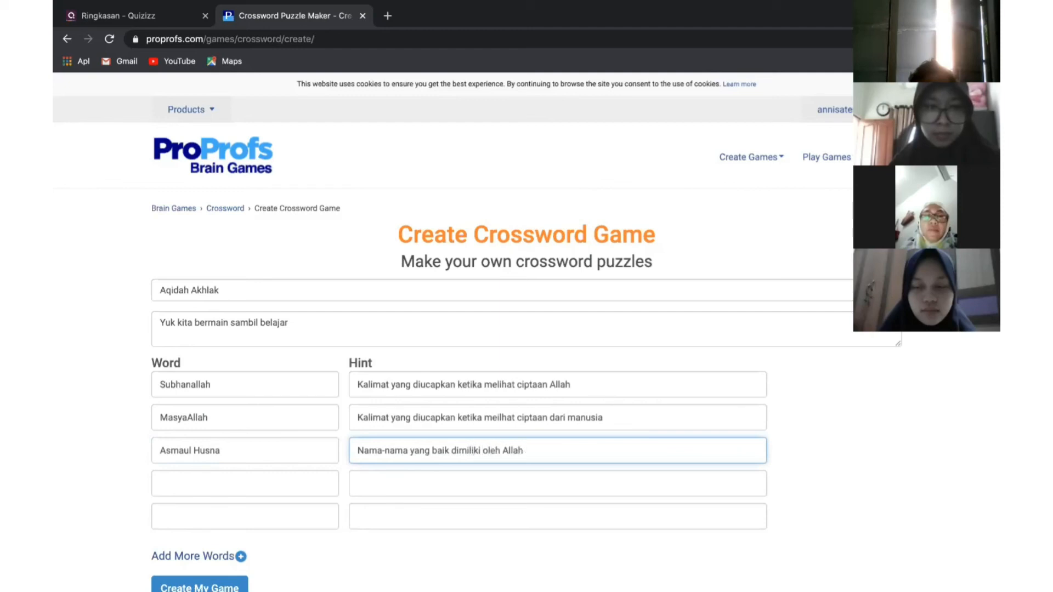
scroll(340, 446, down, 2)
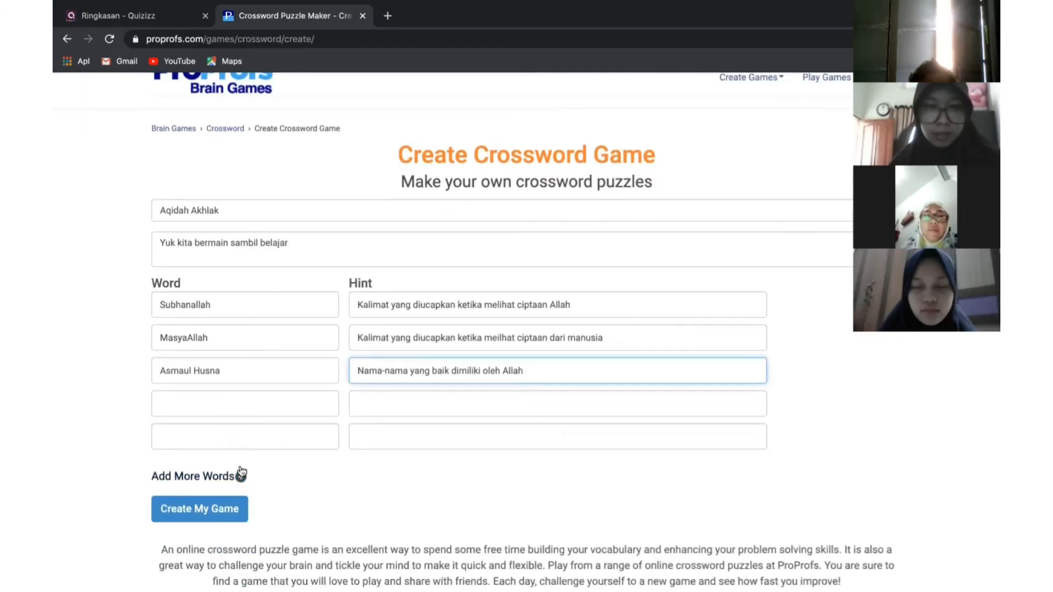
Add two more word rows and change the word to AsmaulHusna without a space
click(195, 404)
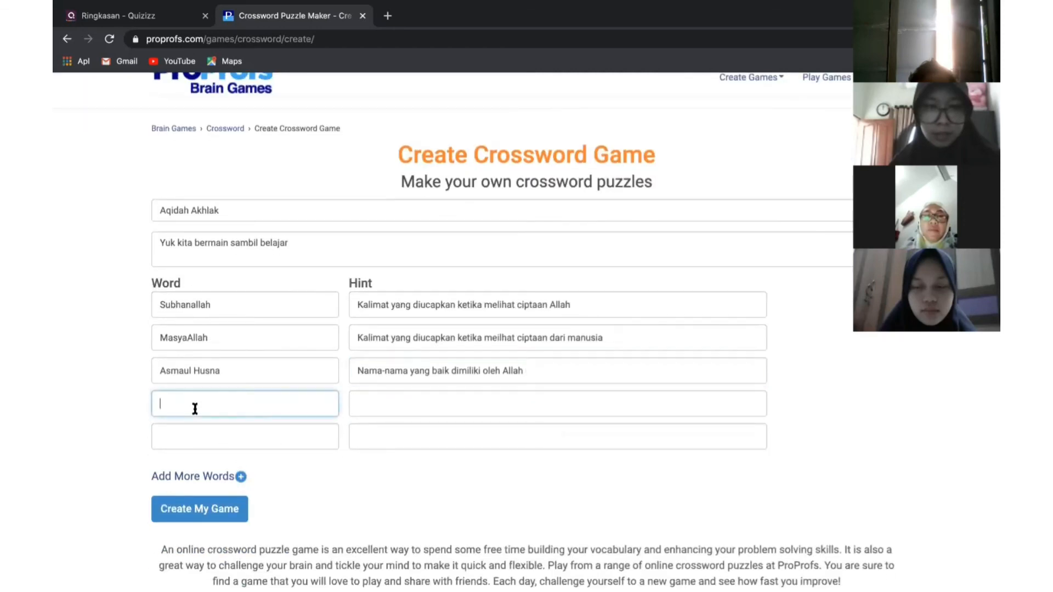
click(241, 477)
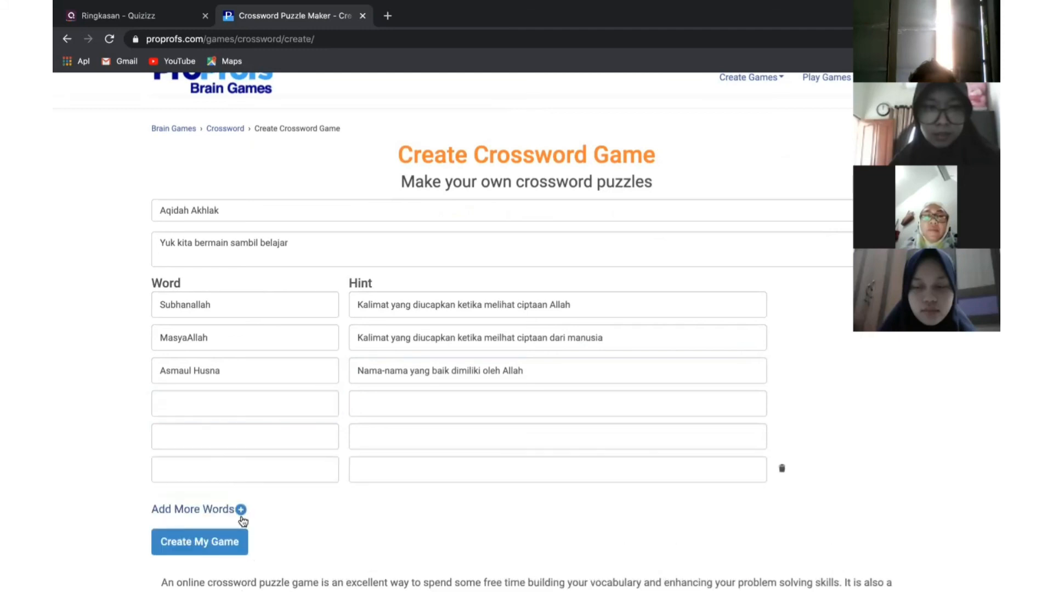
click(240, 509)
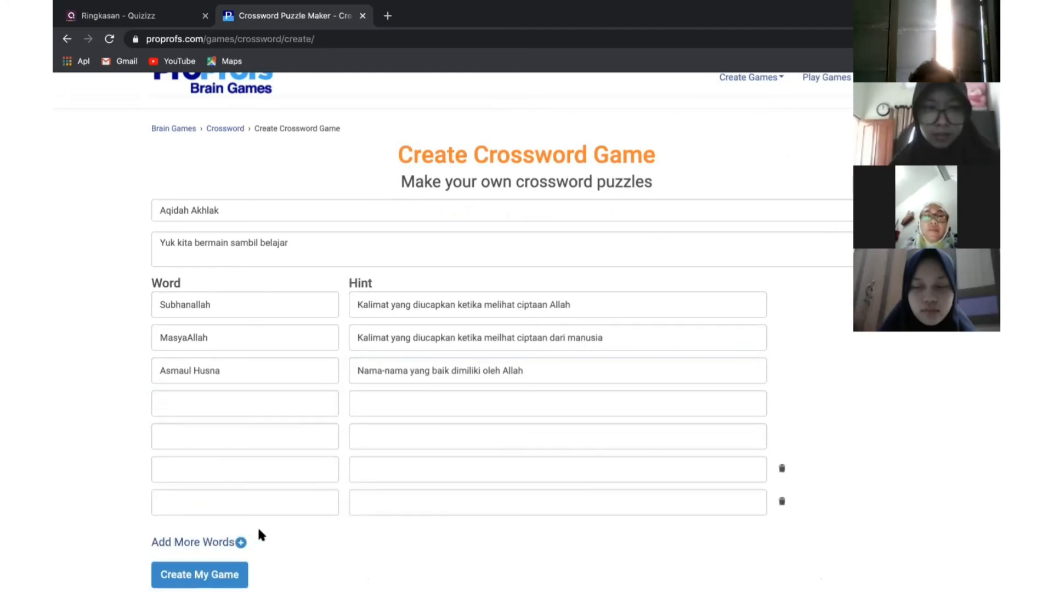
scroll(257, 526, down, 1)
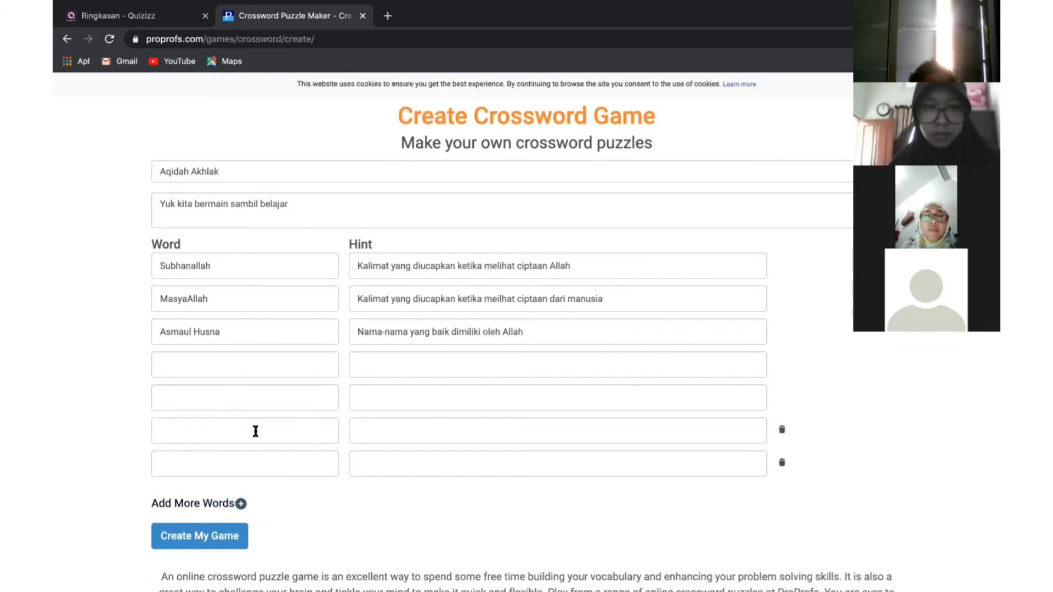
click(195, 333)
key(BackSpace)
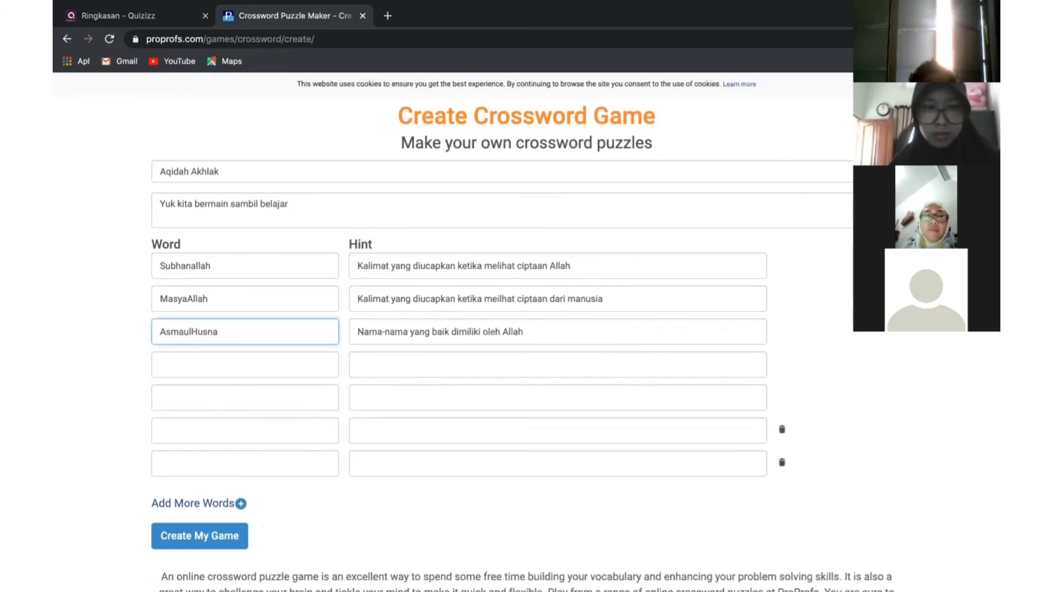
Add Malik with the hint 'Malaikat penjaga pintu neraka', correcting the Mailk typo
click(214, 370)
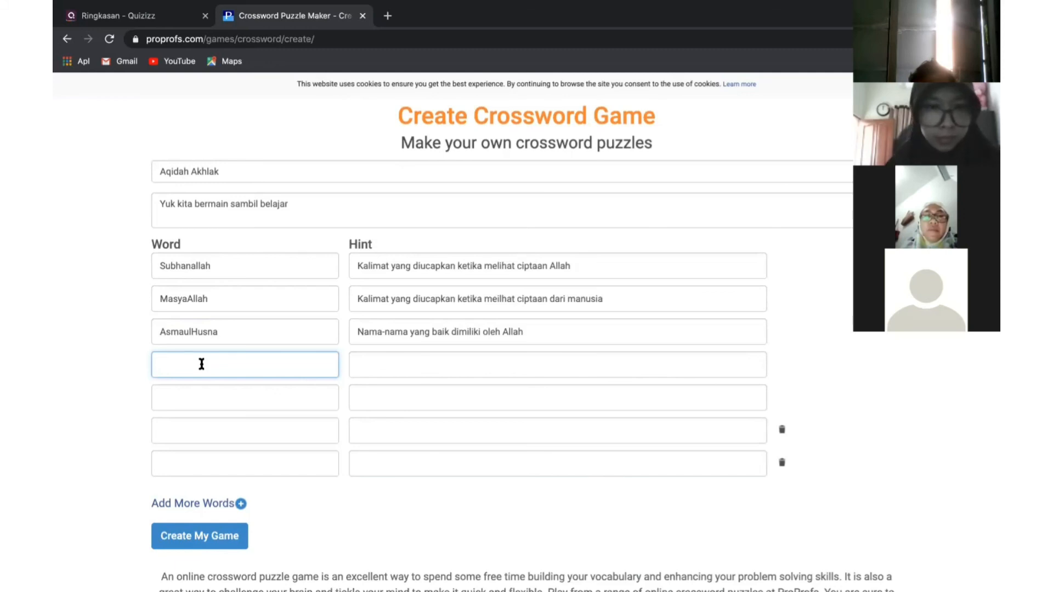
text(Ma)
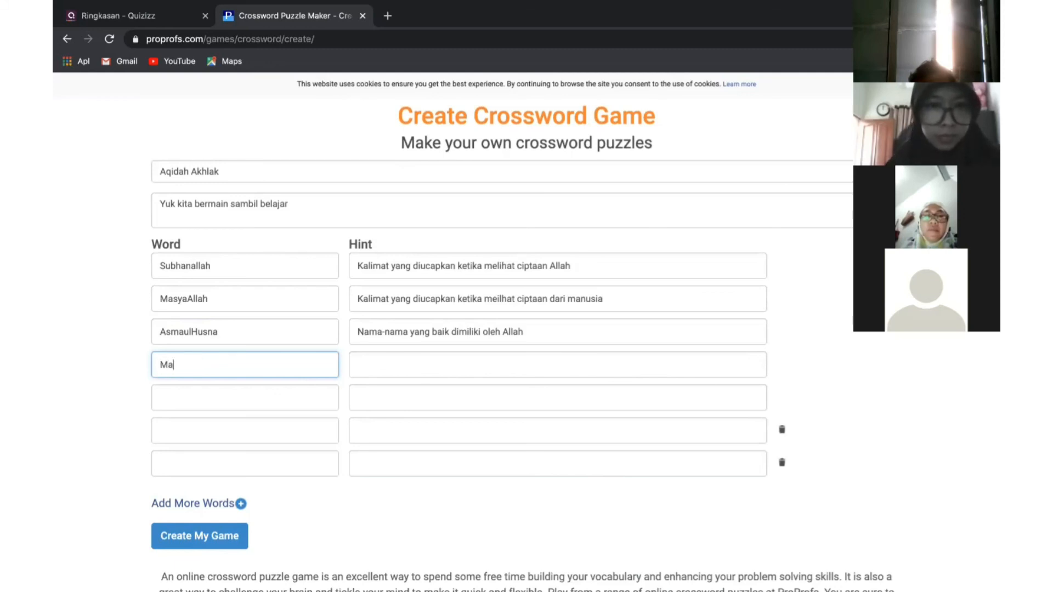
text(ilk)
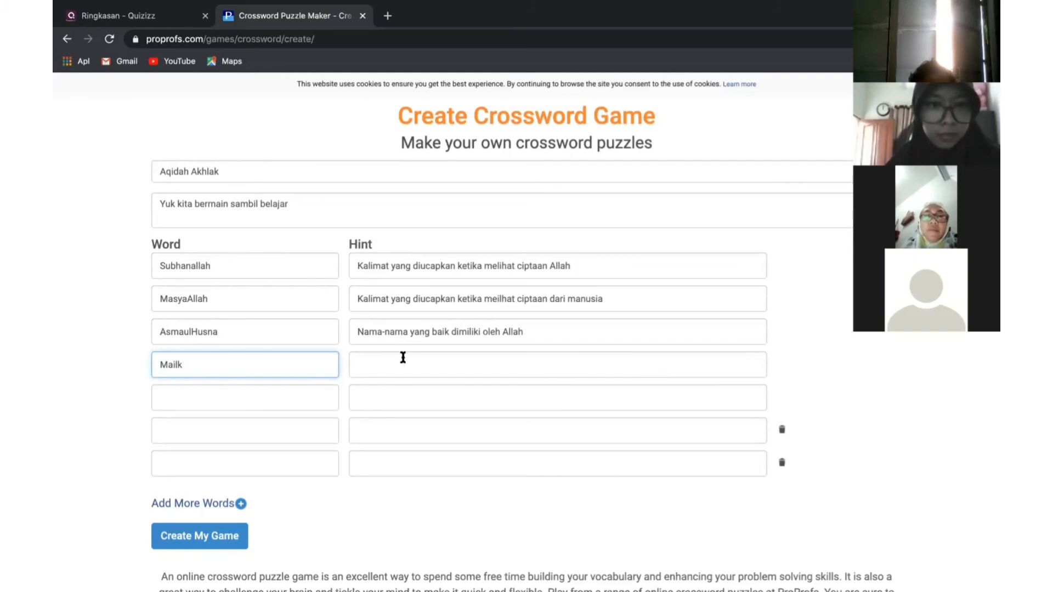
click(403, 357)
text(Maa)
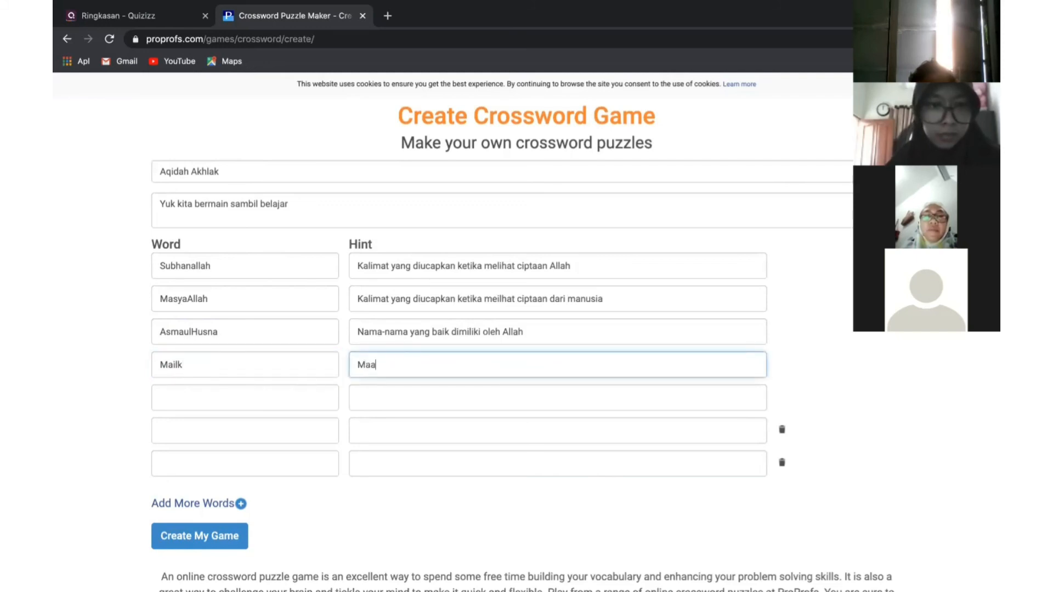
key(BackSpace)
text(laikat penjaga pin)
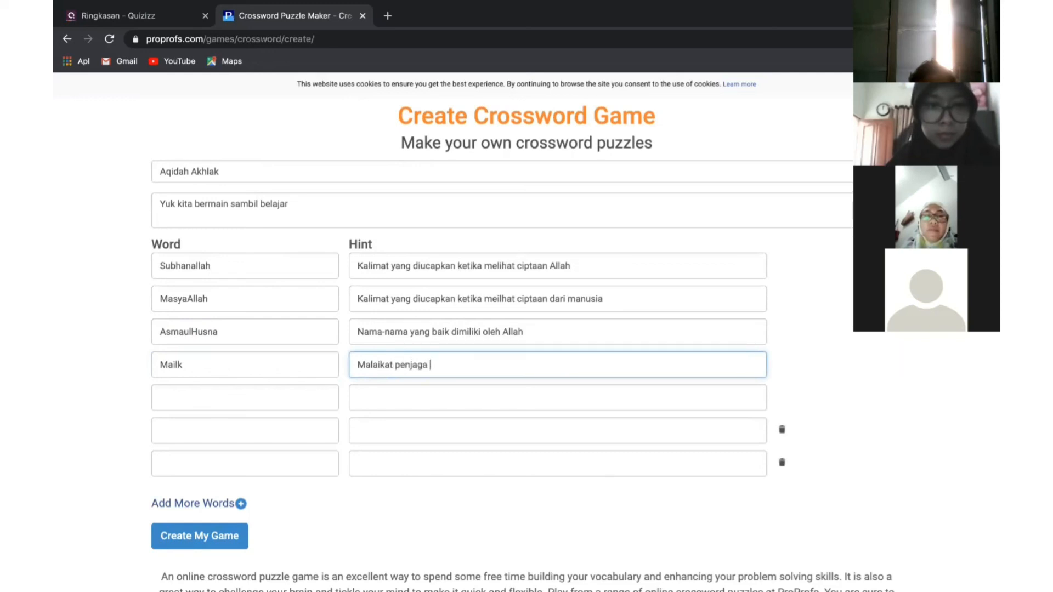
text(tu neraka)
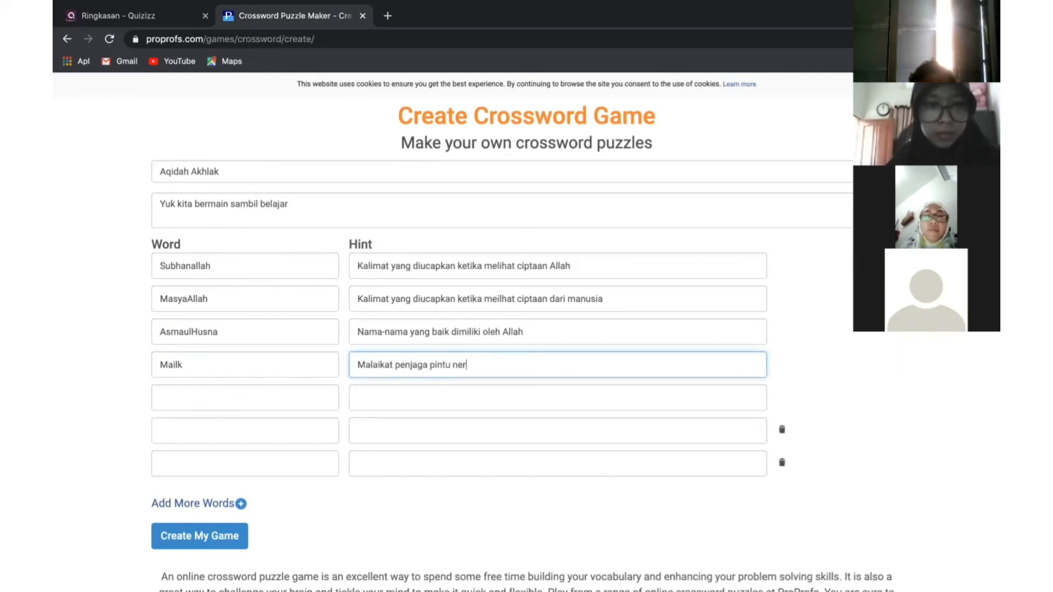
click(290, 398)
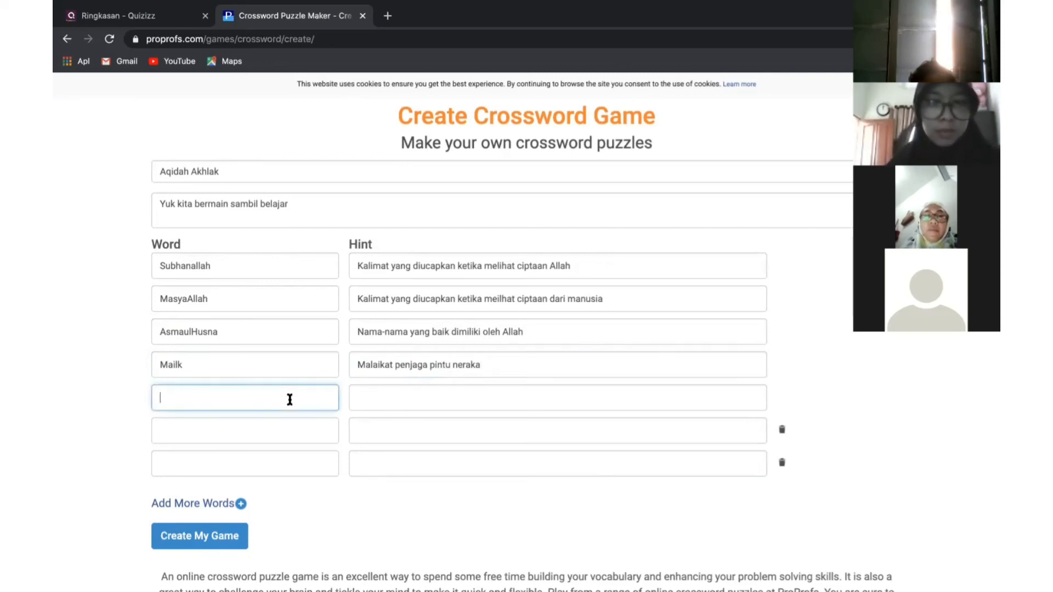
click(262, 361)
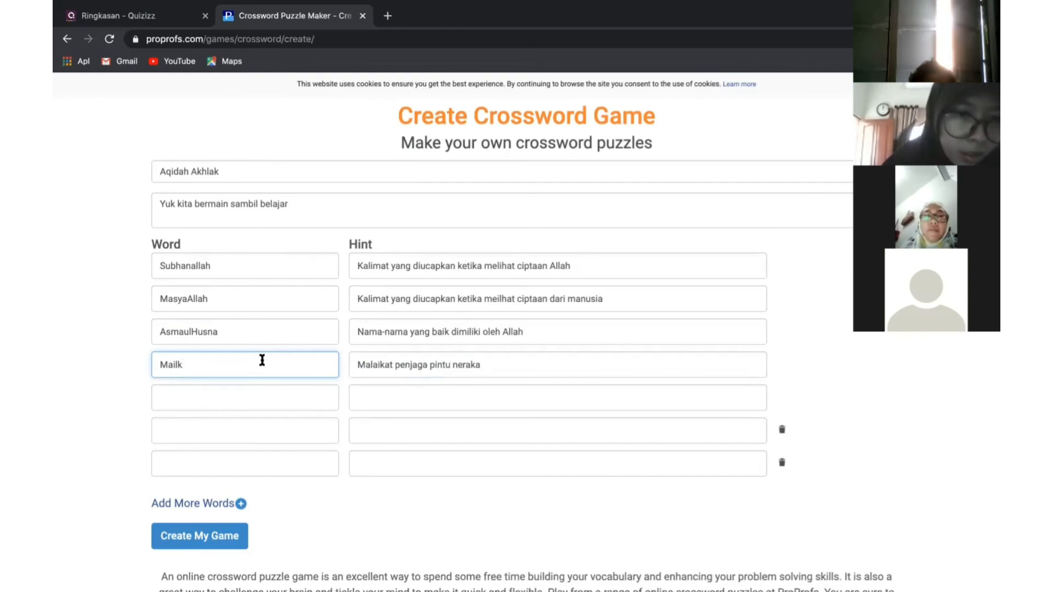
click(253, 396)
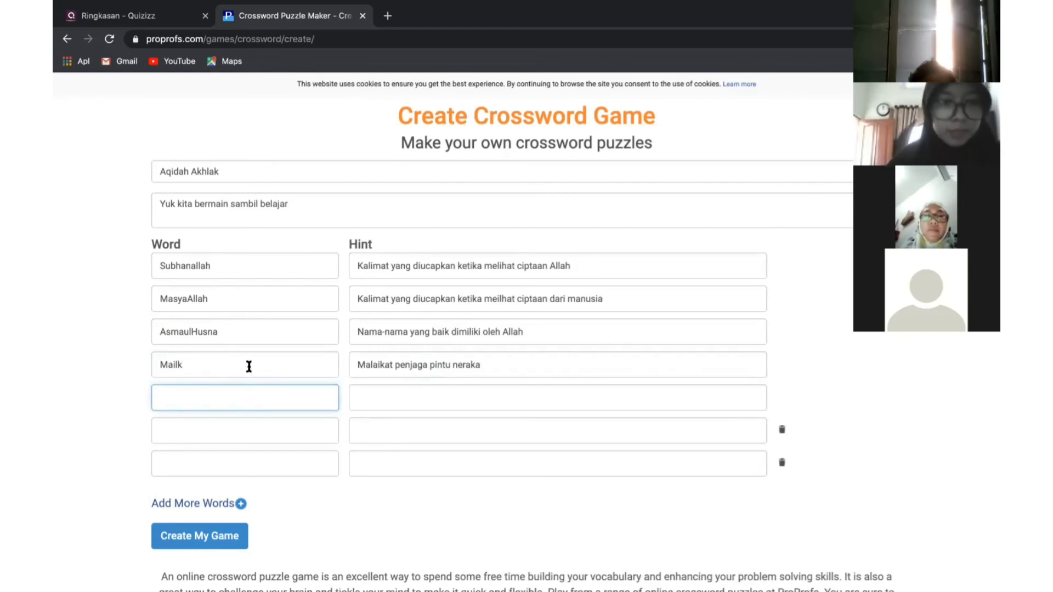
click(249, 366)
key(BackSpace)
key(BackSpace)
key(BackSpace)
text(lik)
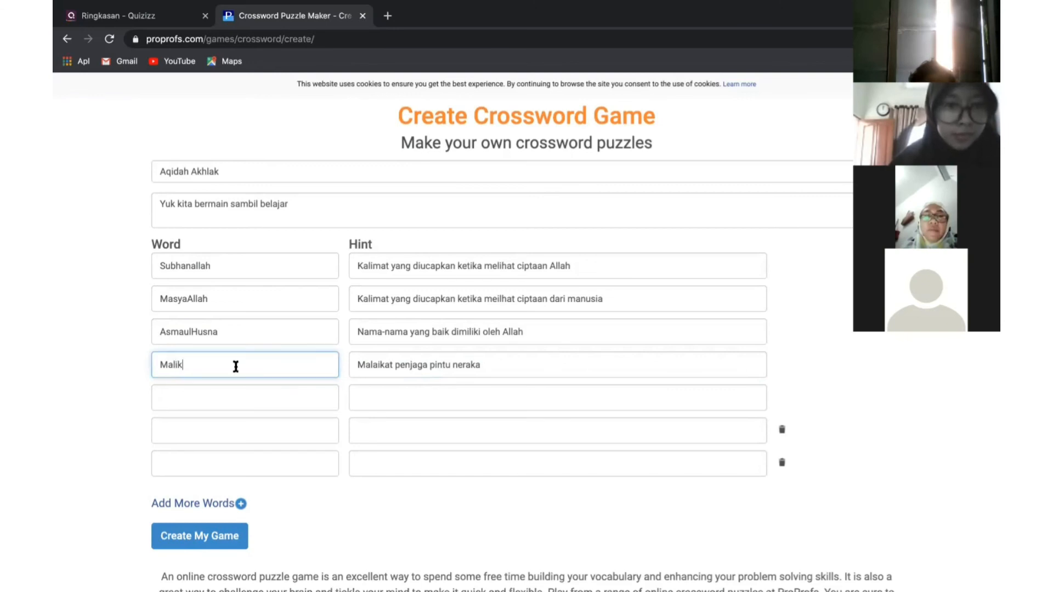
Add Tiga with the hint 'Jumlah surah Al-Ashr'
click(216, 404)
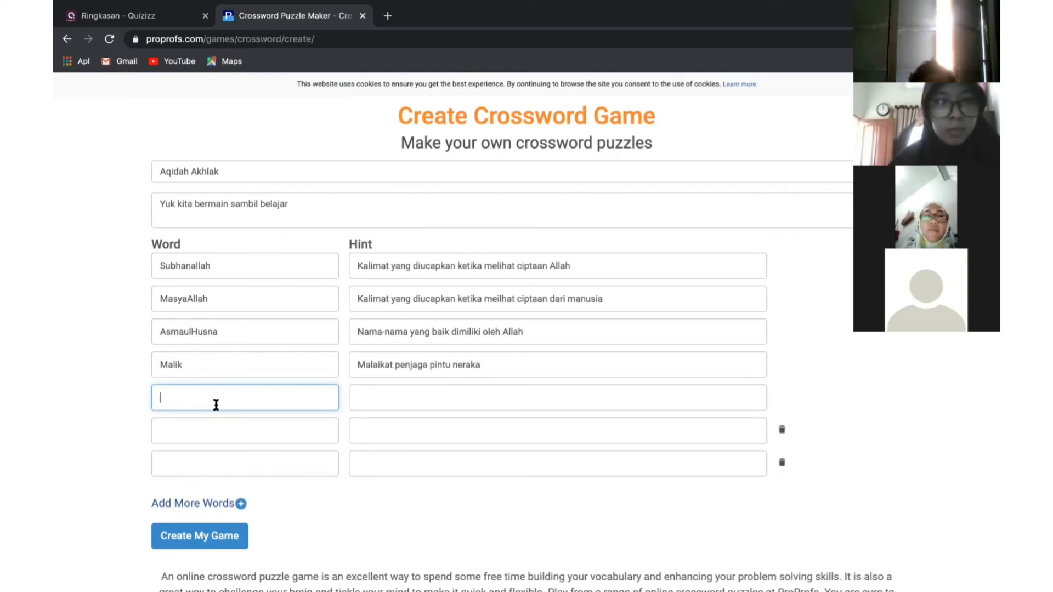
text(Tiga)
click(405, 393)
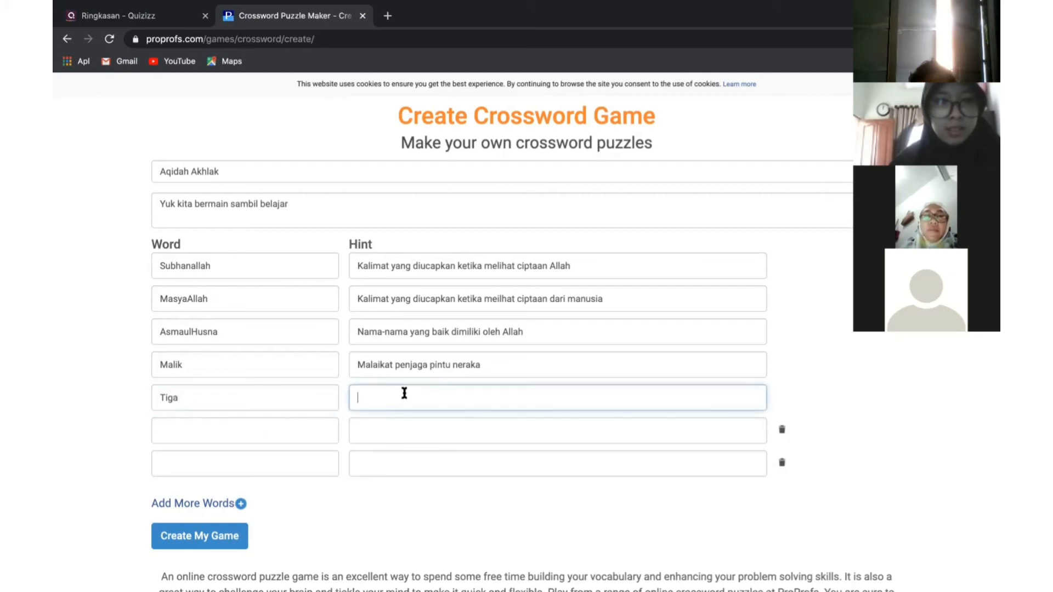
text(Jumlah surah Al-Ashr)
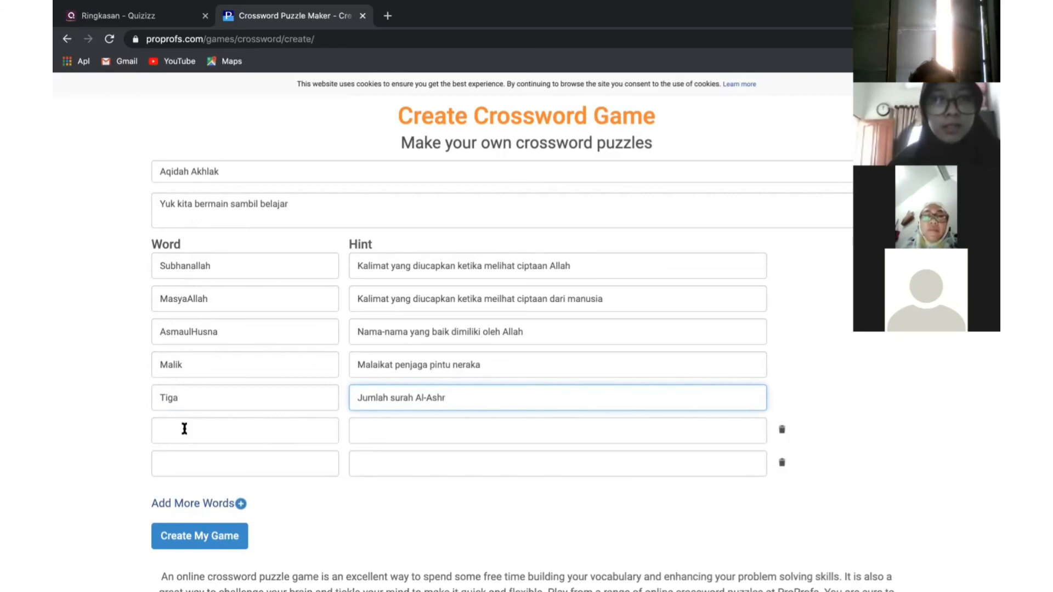
Attempt Create My Game, then add another blank word row
click(183, 547)
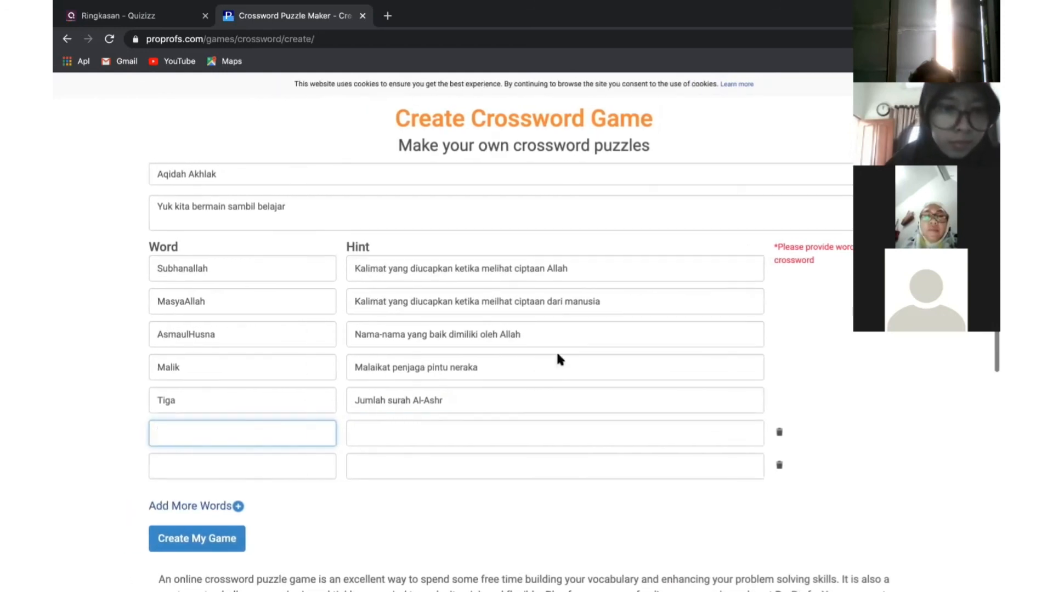
scroll(659, 298, up, 1)
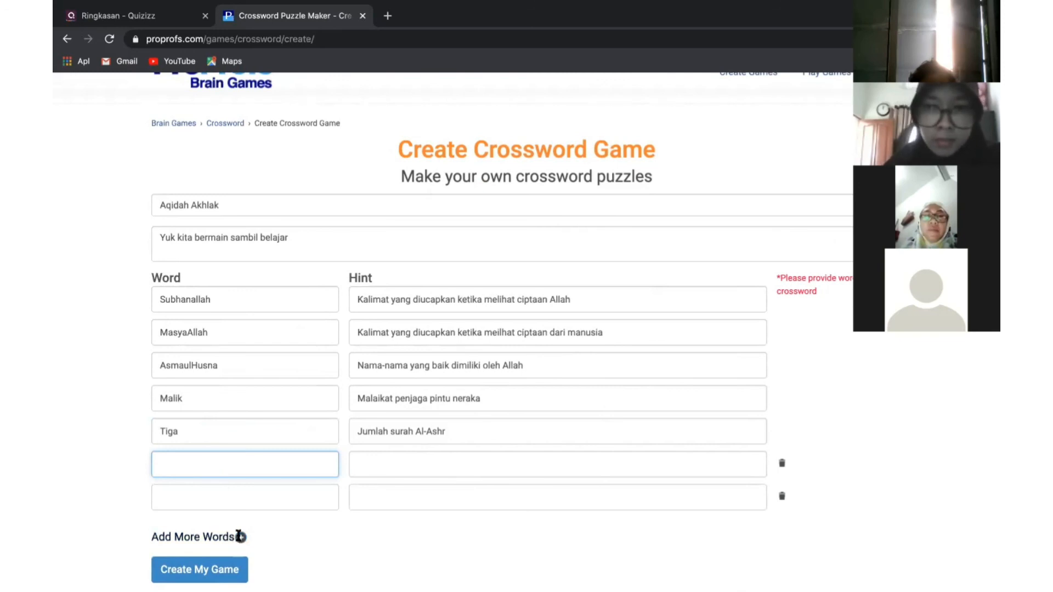
click(240, 537)
click(199, 470)
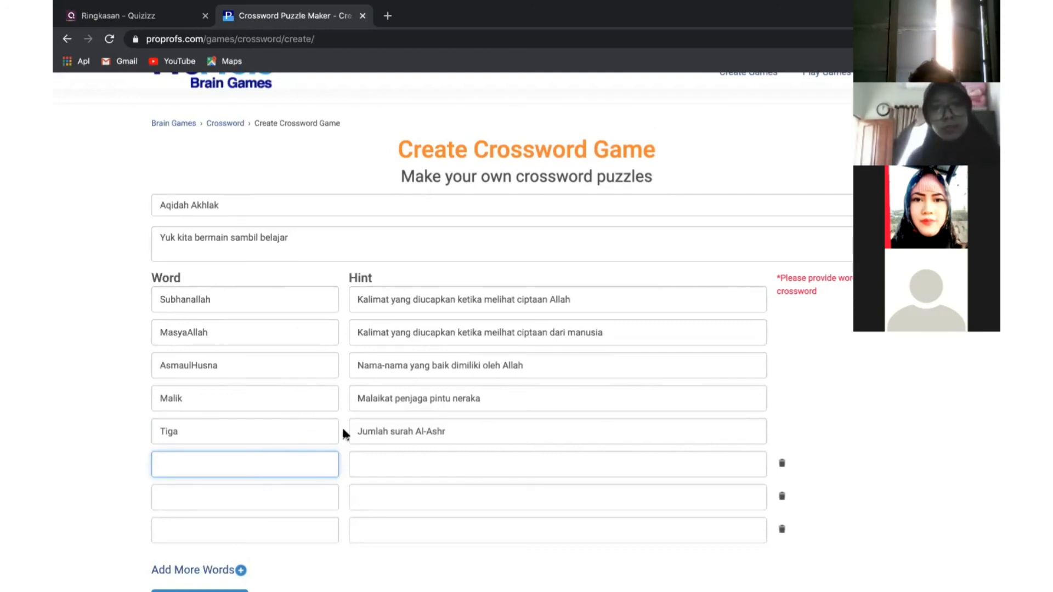
Add Bersyukur with the hint 'Kewajiban setiap hamba atas nikmat Allah'
text(S)
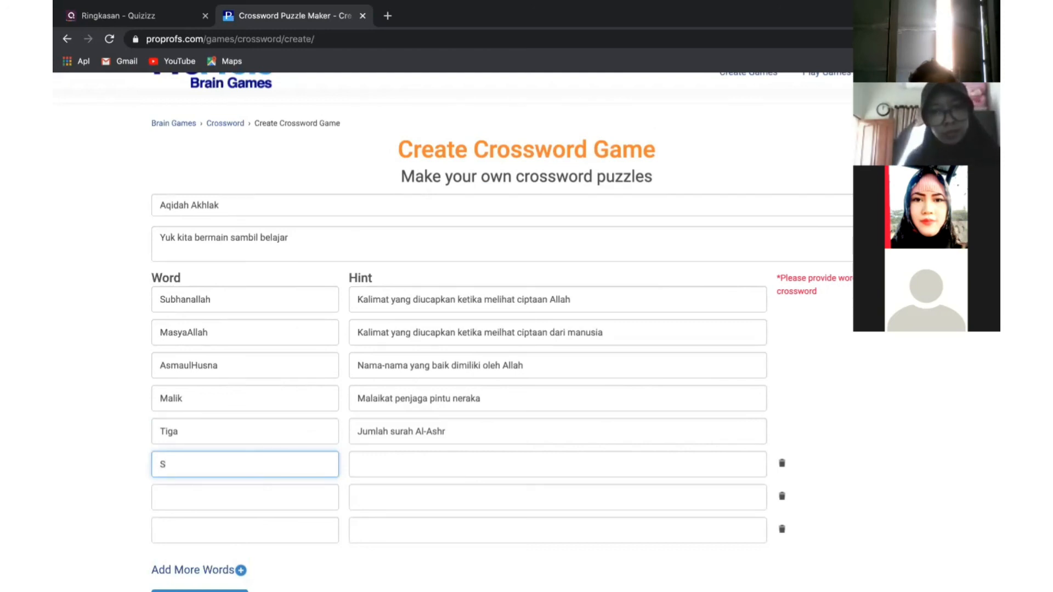
text(embilah)
key(BackSpace)
key(BackSpace)
text(np)
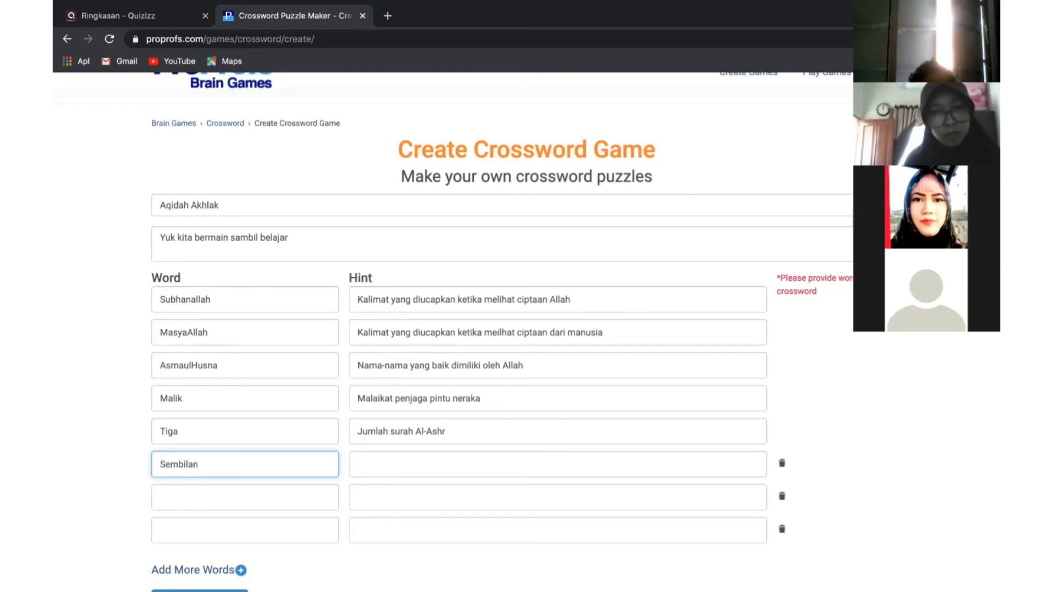
key(BackSpace)
key(BackSpace)
key(BackSpace)
key(BackSpace)
key(BackSpace)
key(BackSpace)
key(BackSpace)
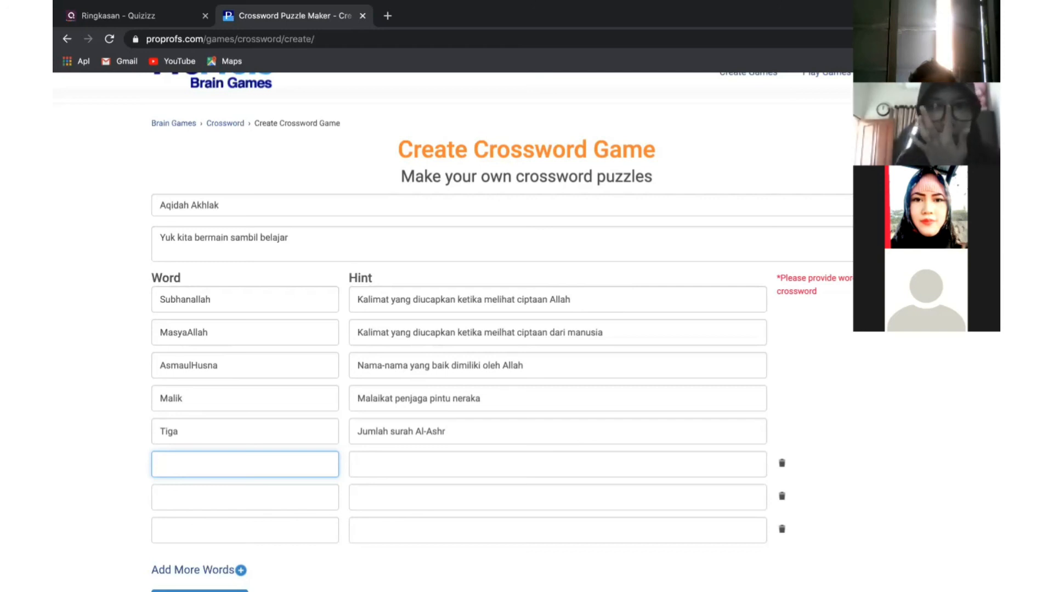
text(Semb)
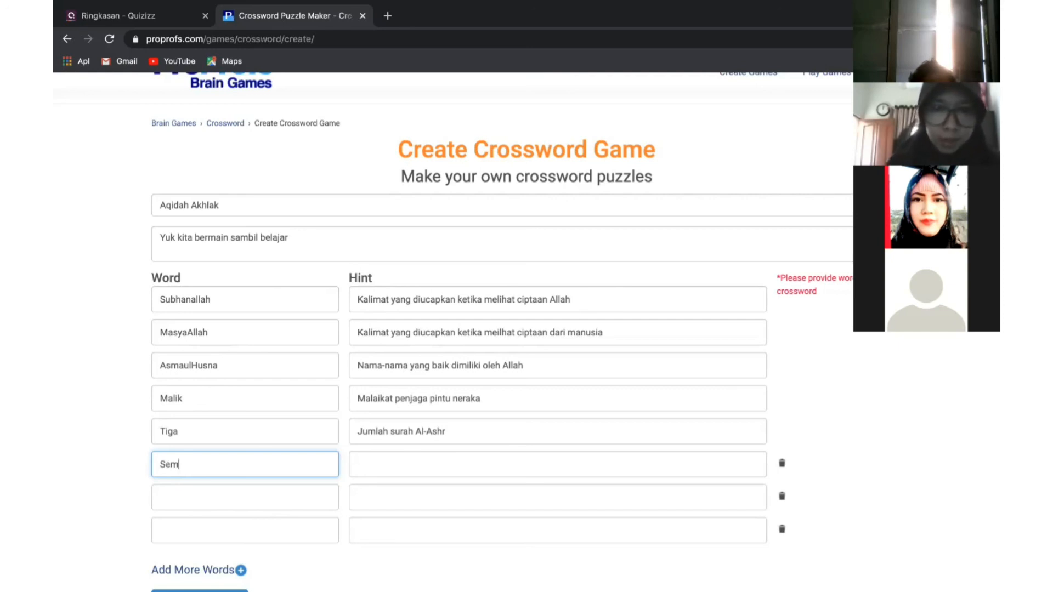
key(BackSpace)
key(BackSpace)
key(BackSpace)
key(BackSpace)
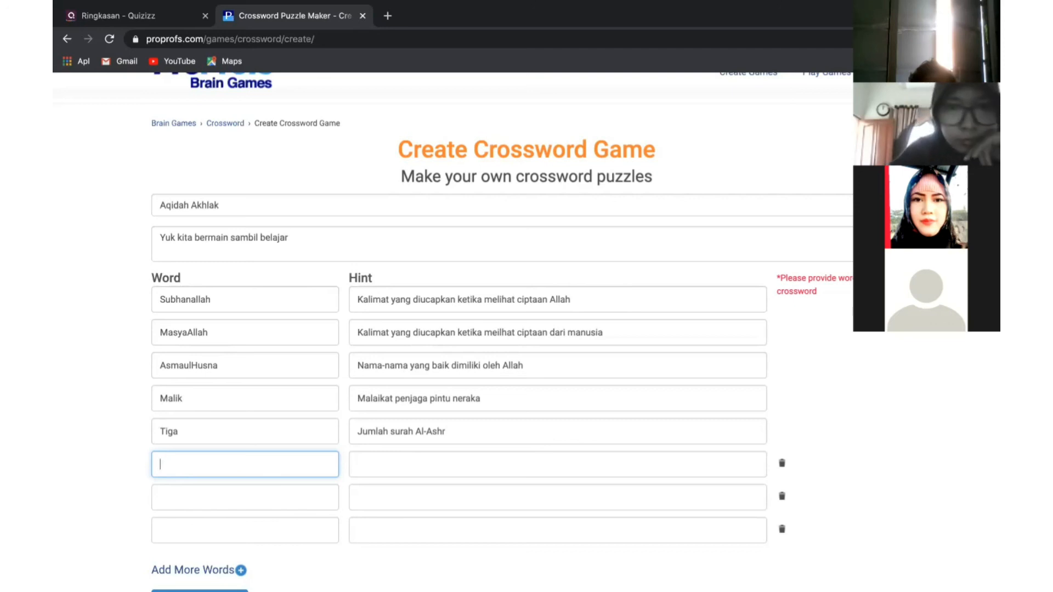
text(Bersy)
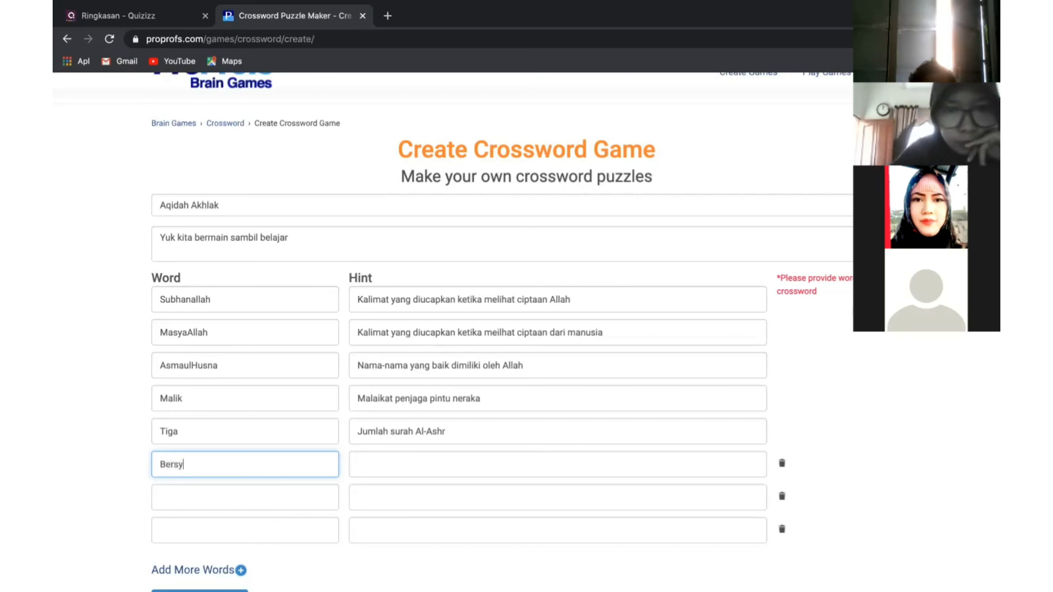
text(uku)
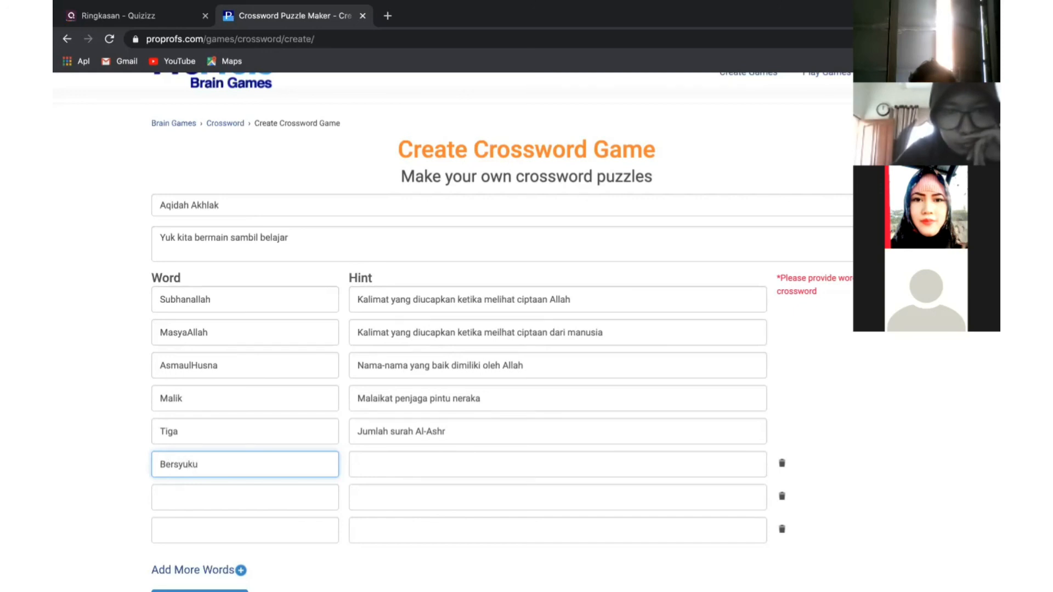
text(r)
click(436, 459)
text(k)
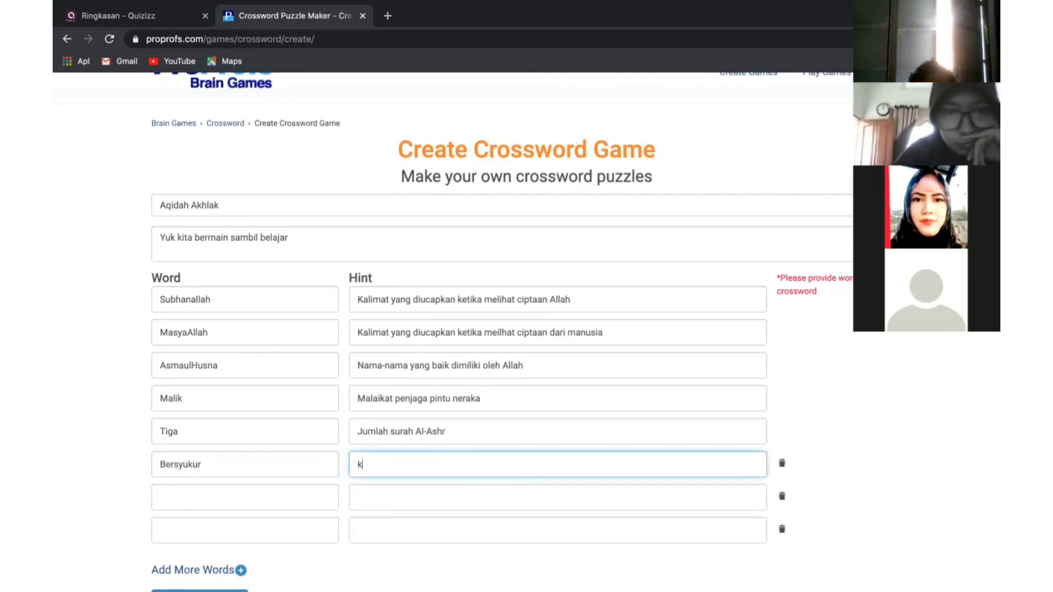
text(ka)
key(BackSpace)
key(BackSpace)
key(BackSpace)
text(Kewajiban s)
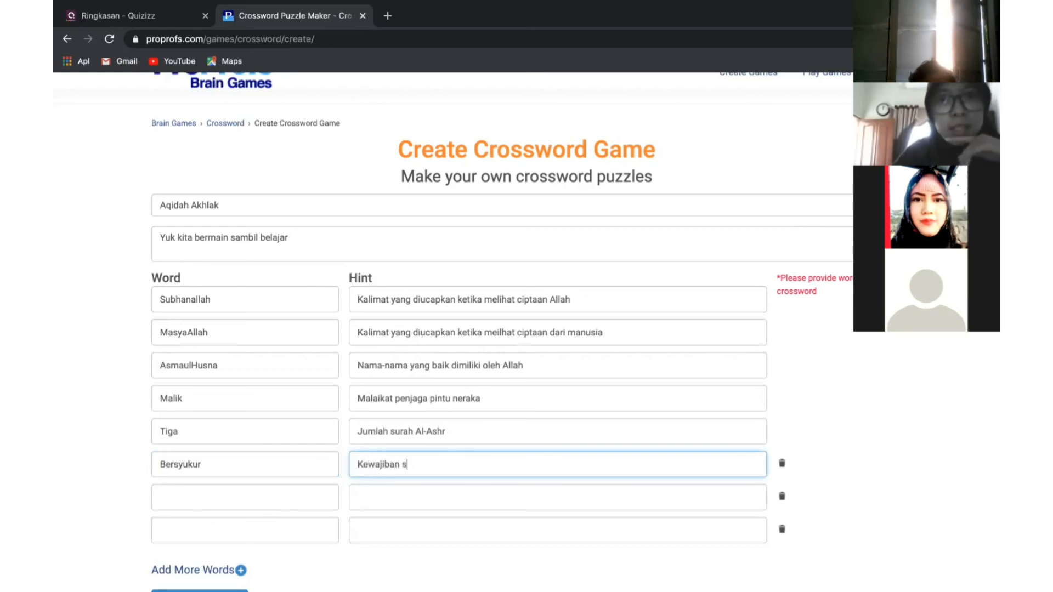
text(etiap)
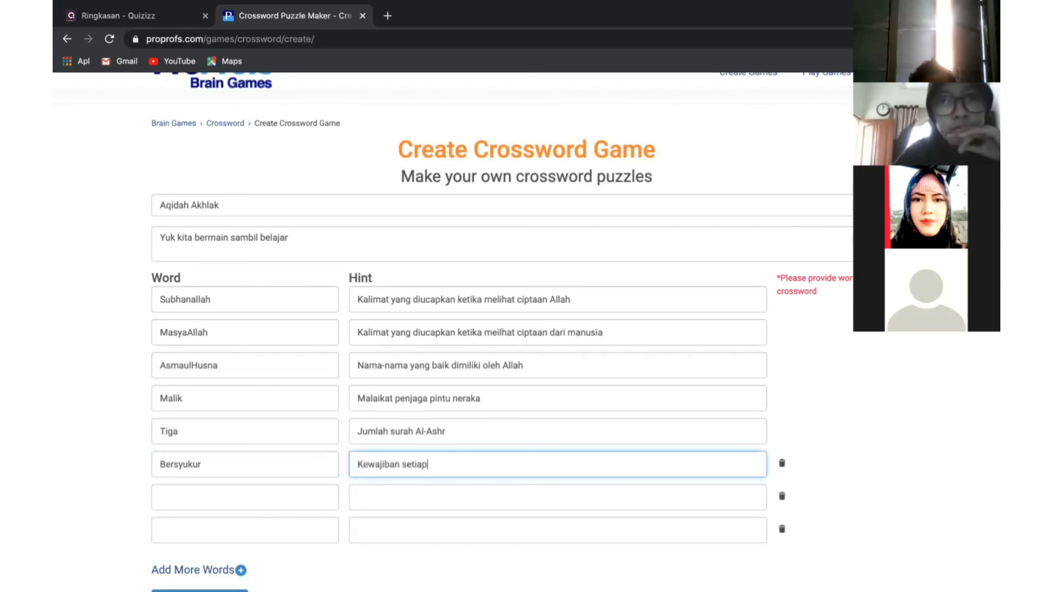
text( hamba atas)
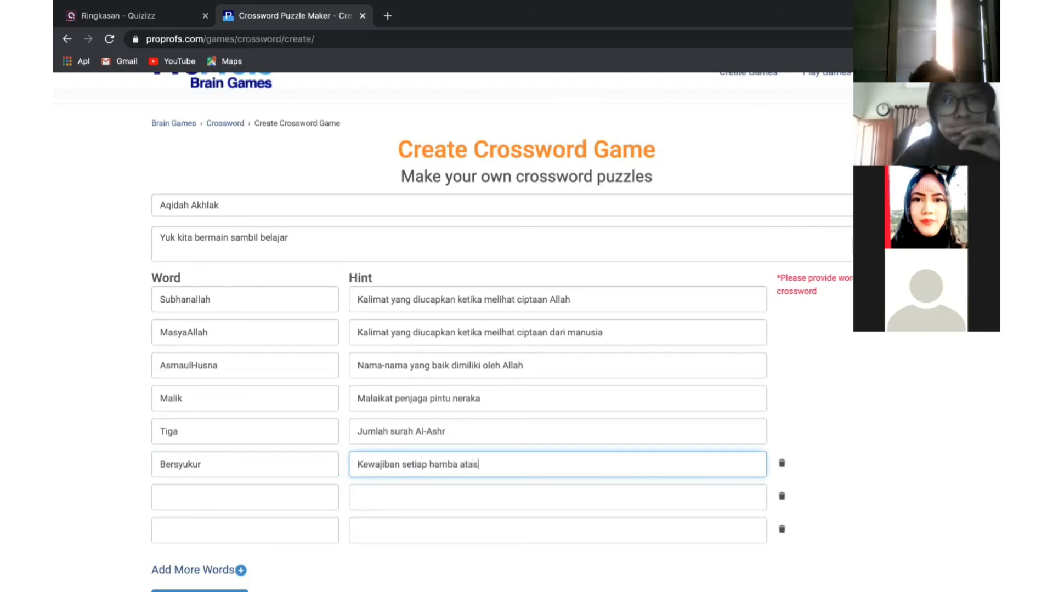
text( nikmat Allah)
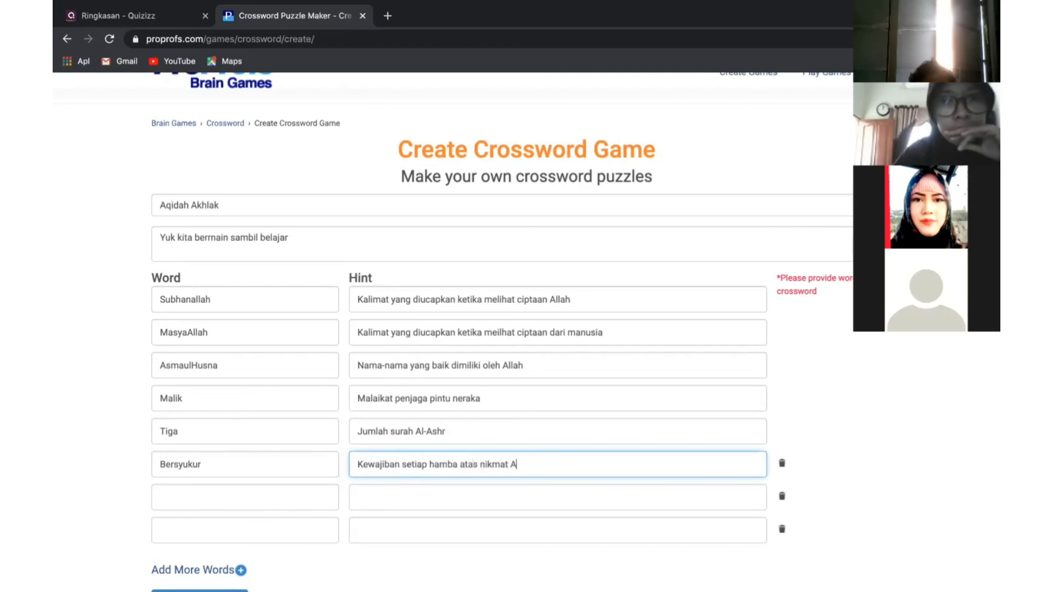
click(257, 499)
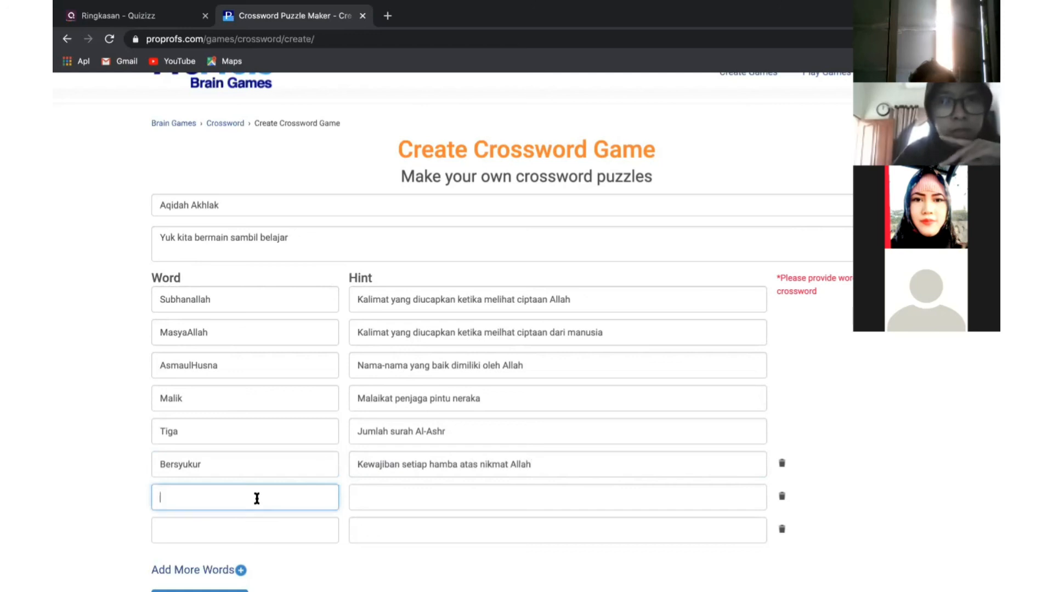
Add AlFattah with the hint 'Asmaul husna yang memiliki arti Maha Pembuka'
text(A)
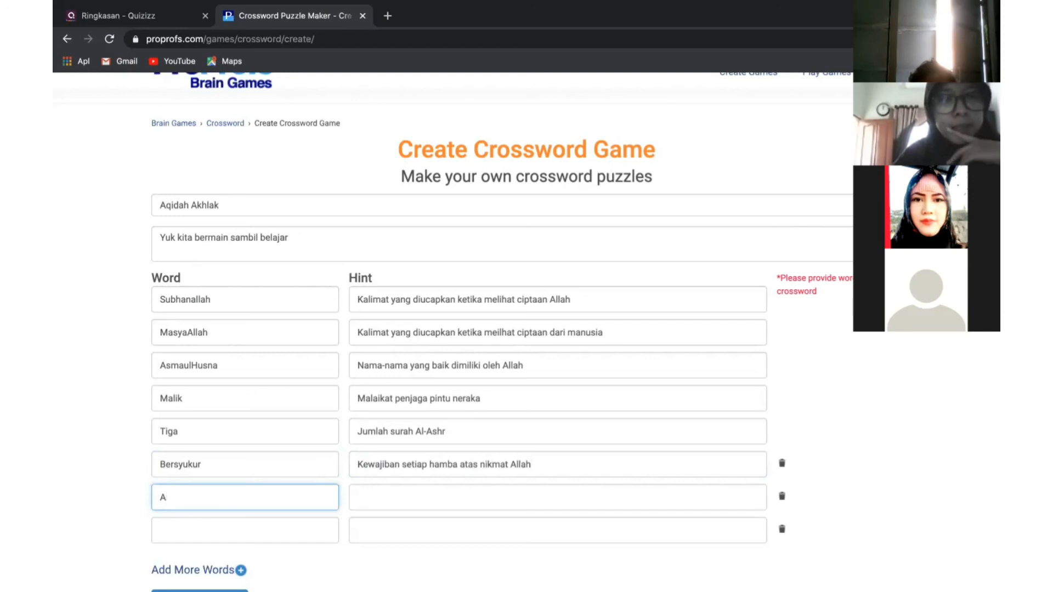
text(lM)
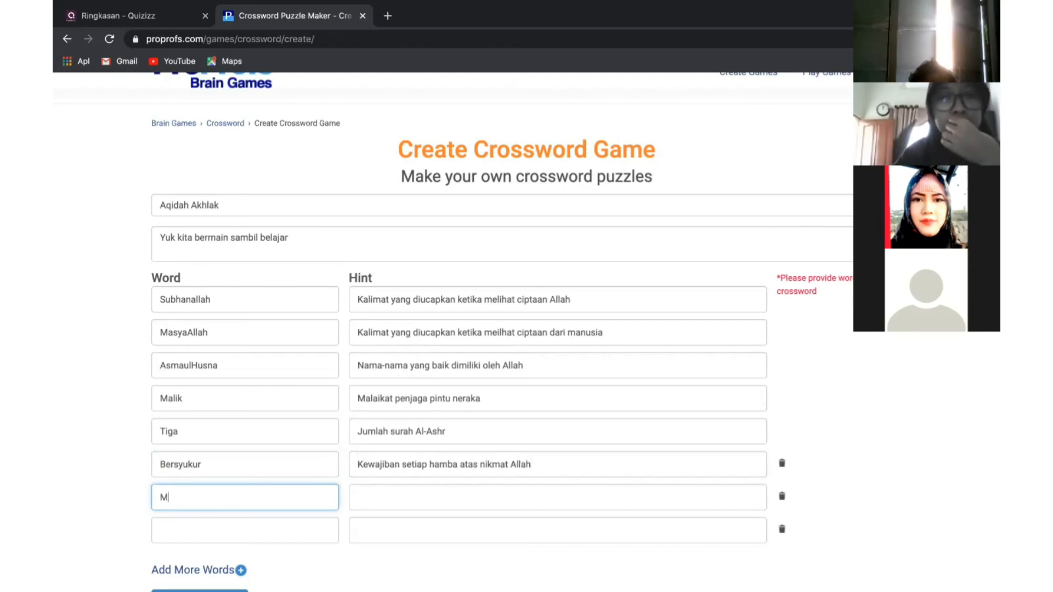
text(a)
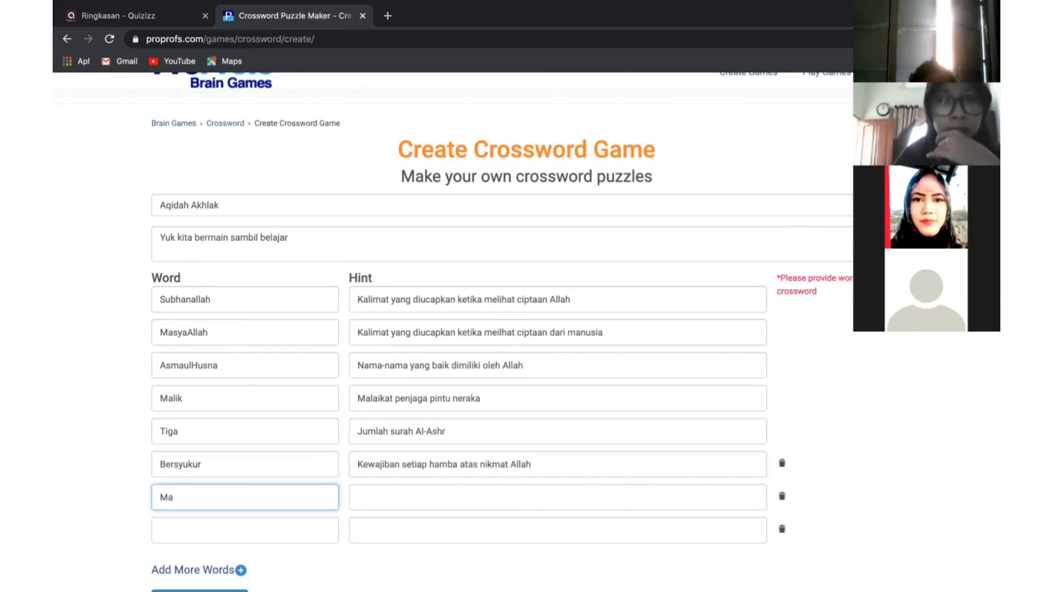
key(BackSpace)
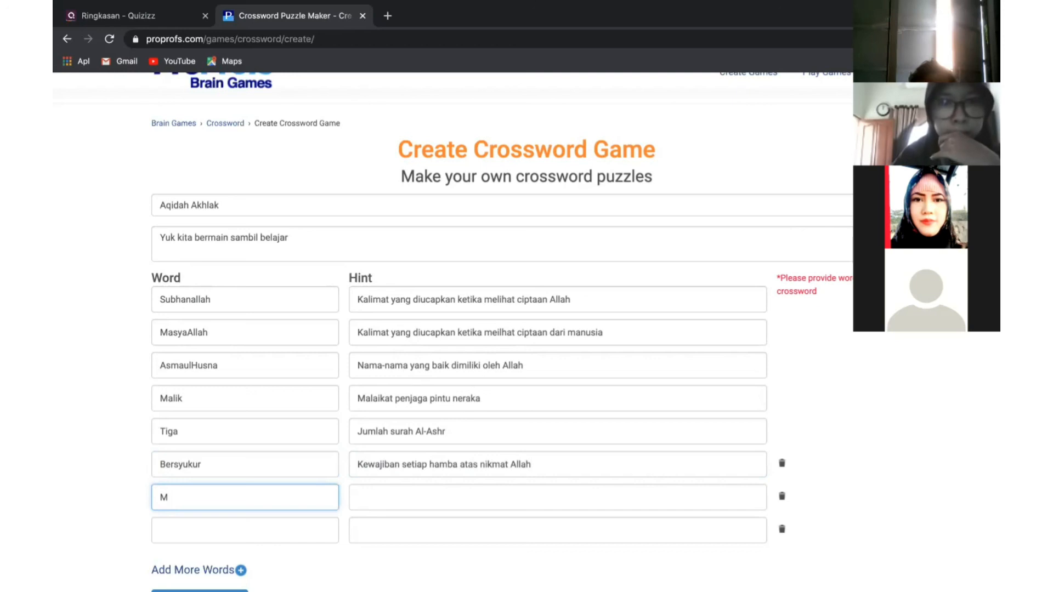
key(BackSpace)
text(Al)
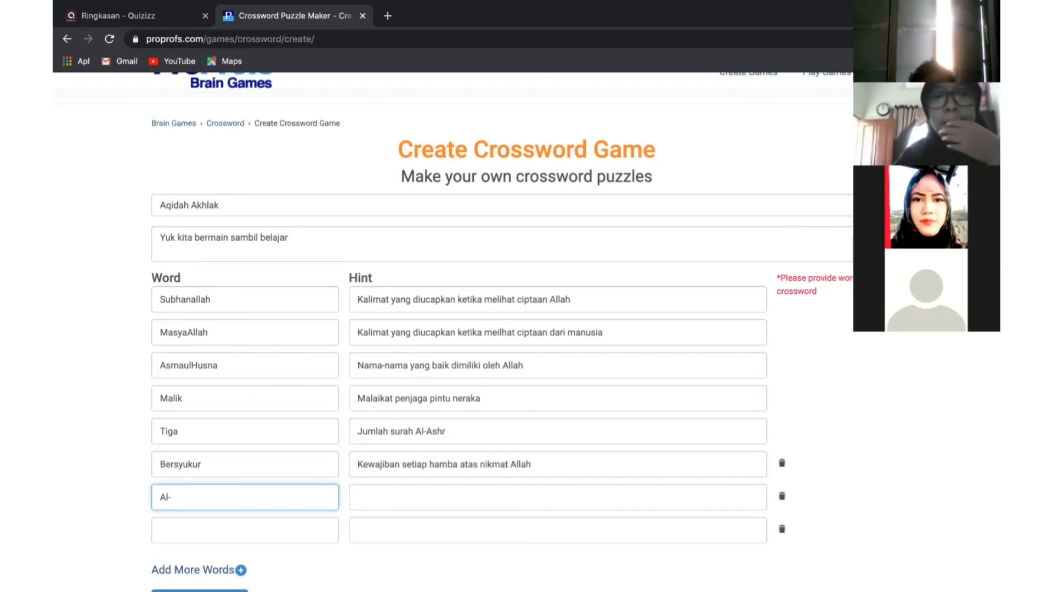
text(F)
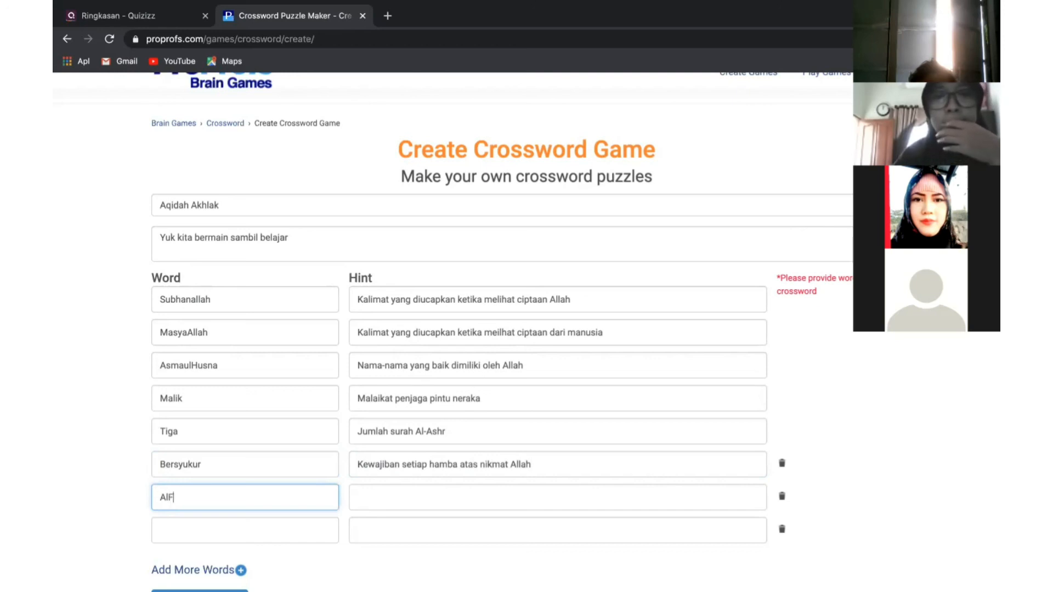
text(A)
text(attah)
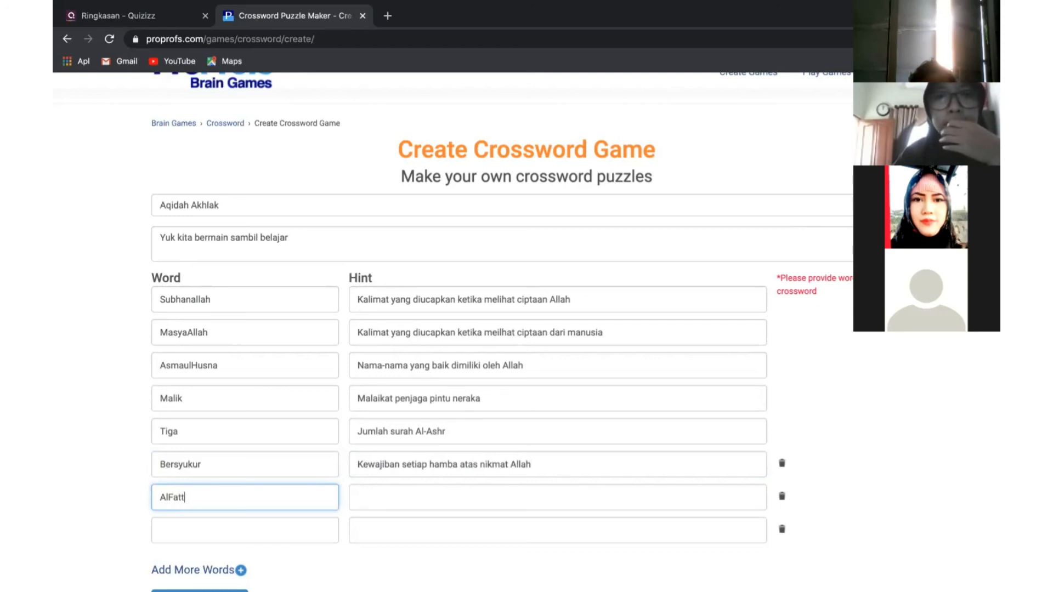
click(400, 504)
text(A)
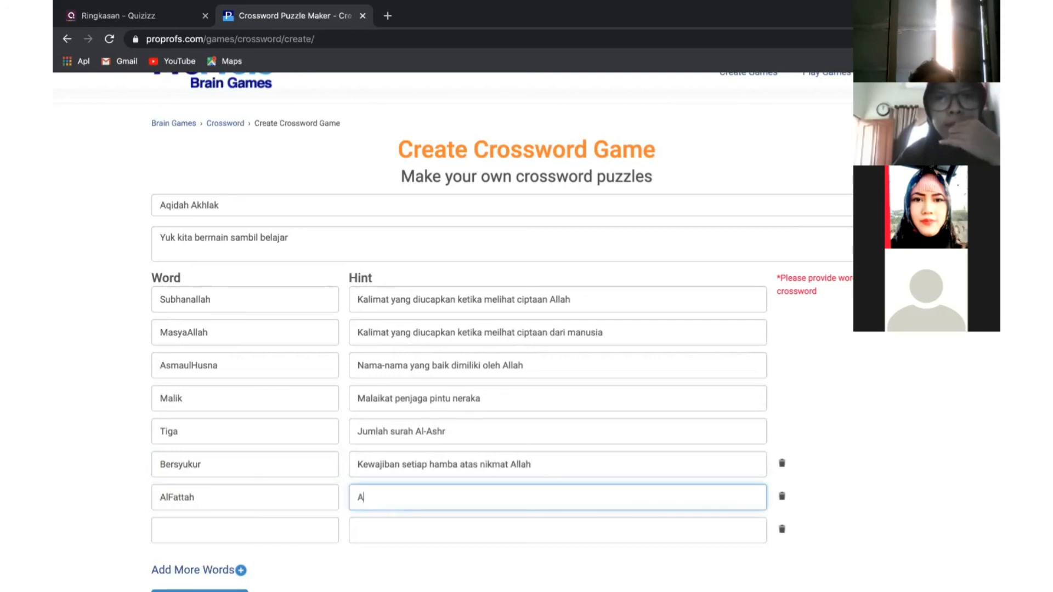
text(smaul husna yang arti)
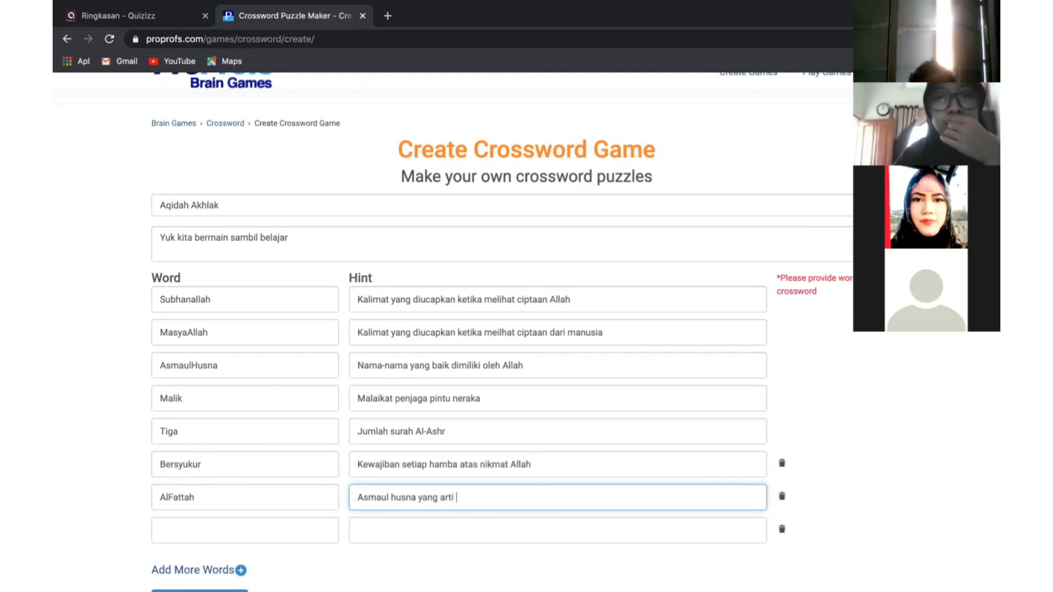
key(BackSpace)
key(BackSpace)
key(BackSpace)
key(BackSpace)
key(BackSpace)
text(m)
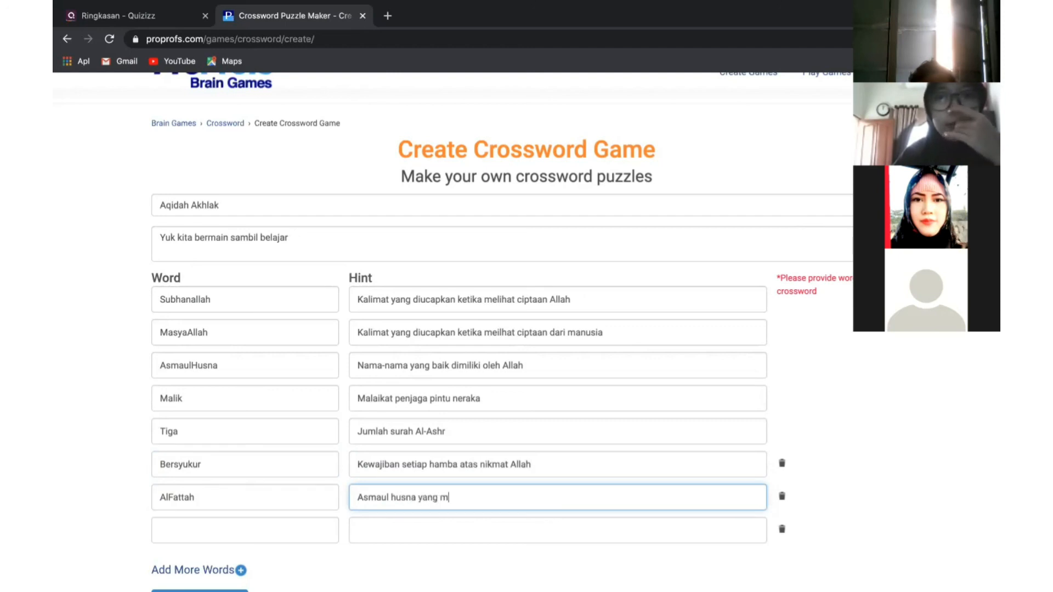
text(emiliki arti mahal)
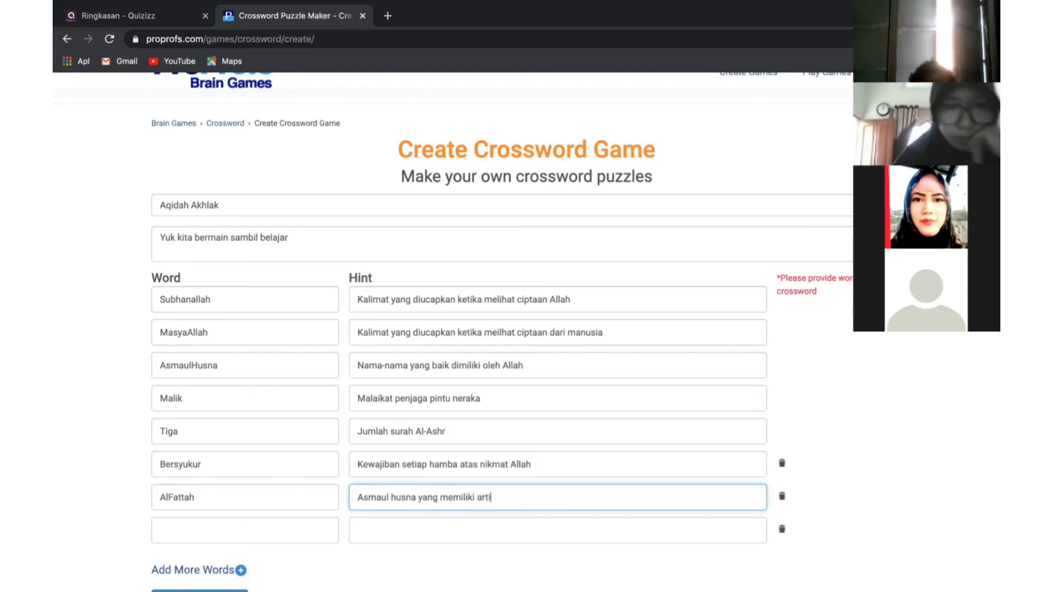
key(BackSpace)
key(BackSpace)
key(BackSpace)
key(BackSpace)
key(BackSpace)
text(Maha )
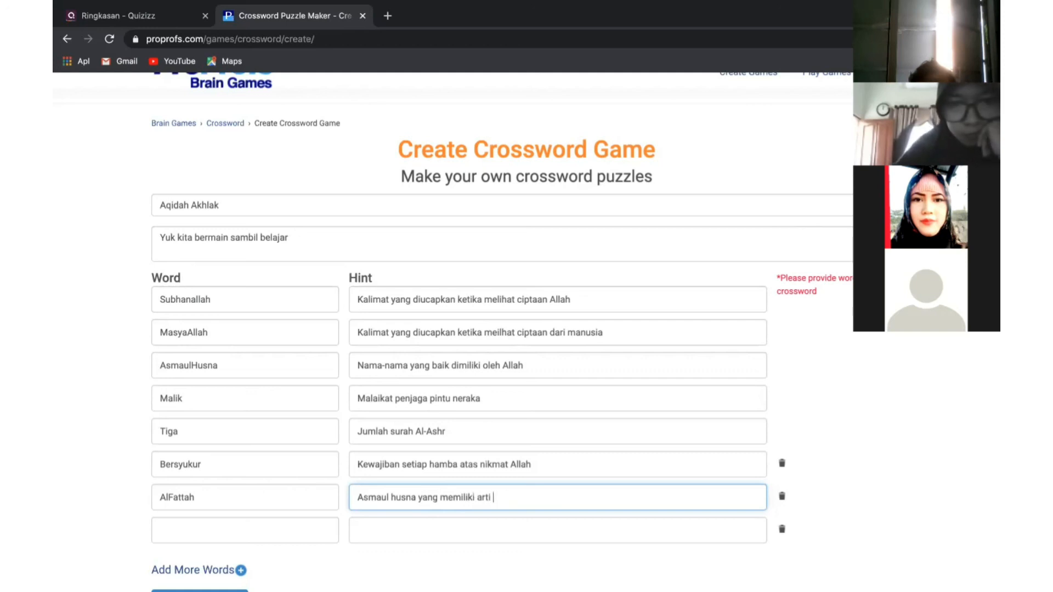
text(Pembuka)
Add Enam with the hint 'Jumlah rukun iman' in the last row
click(264, 535)
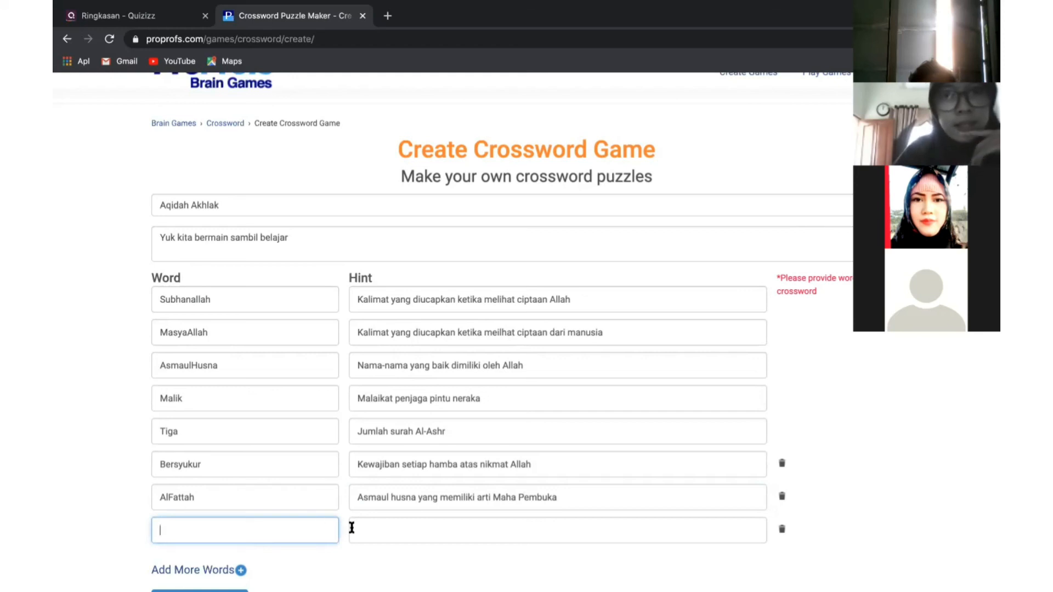
click(373, 531)
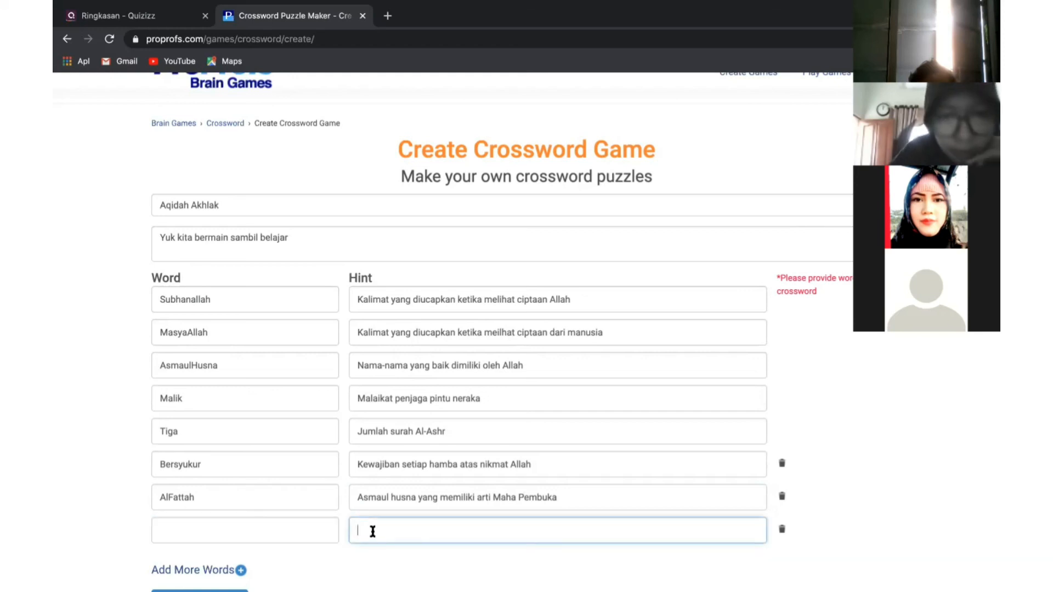
click(307, 530)
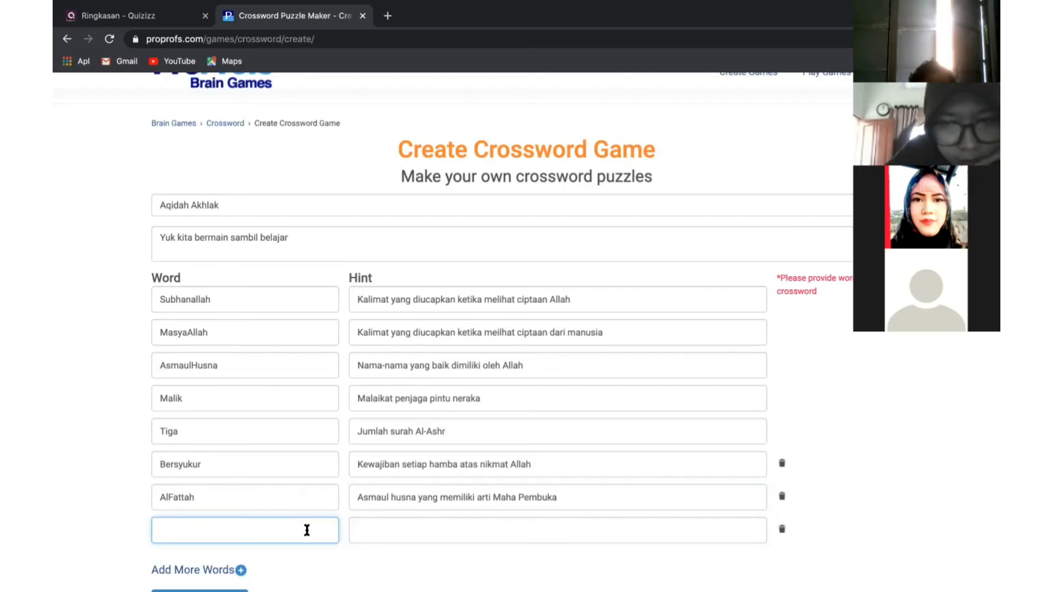
text(Enam)
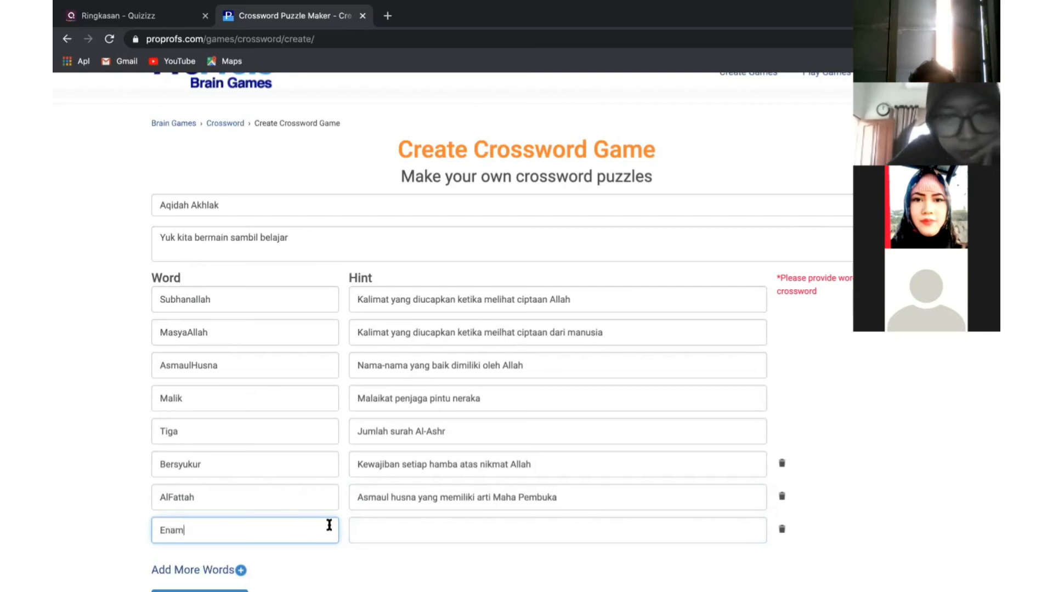
click(426, 534)
text(J)
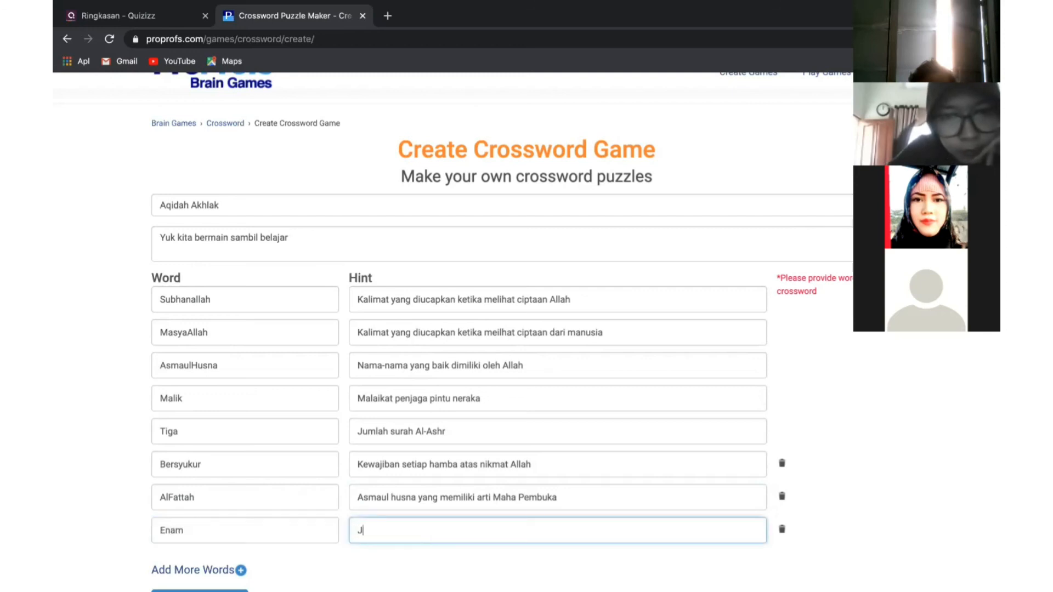
text(umlah rukun iman)
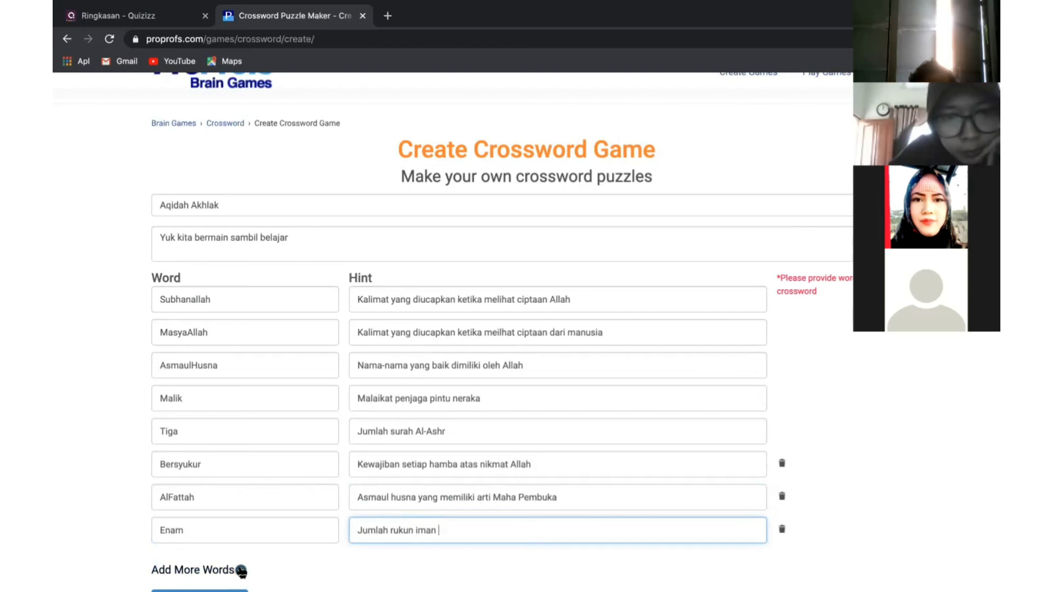
Add a row with Sepuluh and the hint 'Jumlah malaikat yang wajib kita ketahui'
click(241, 570)
click(247, 569)
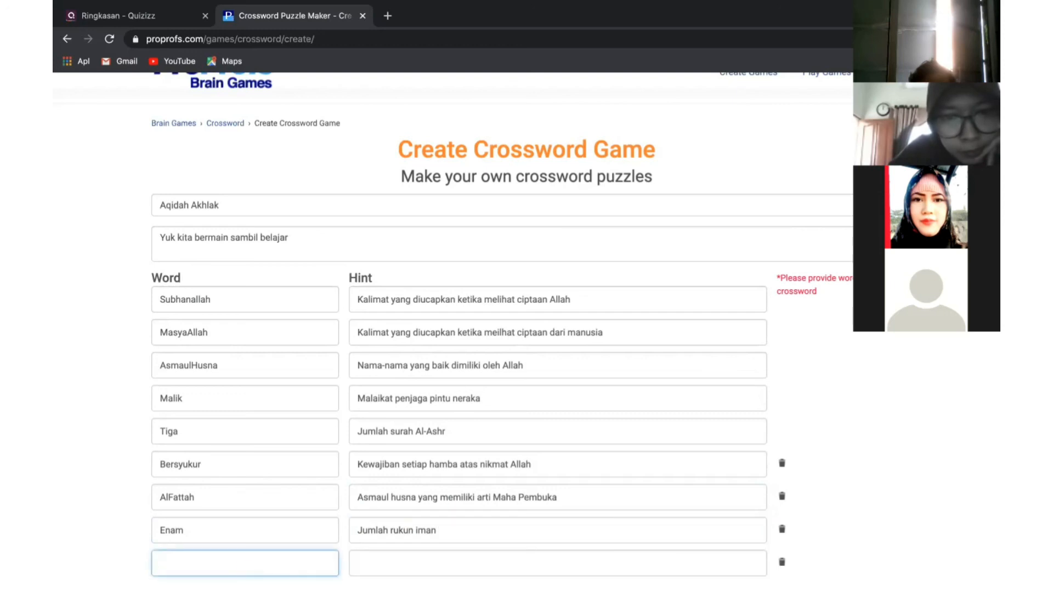
text(Sepuluh)
click(384, 565)
text(Jumlah)
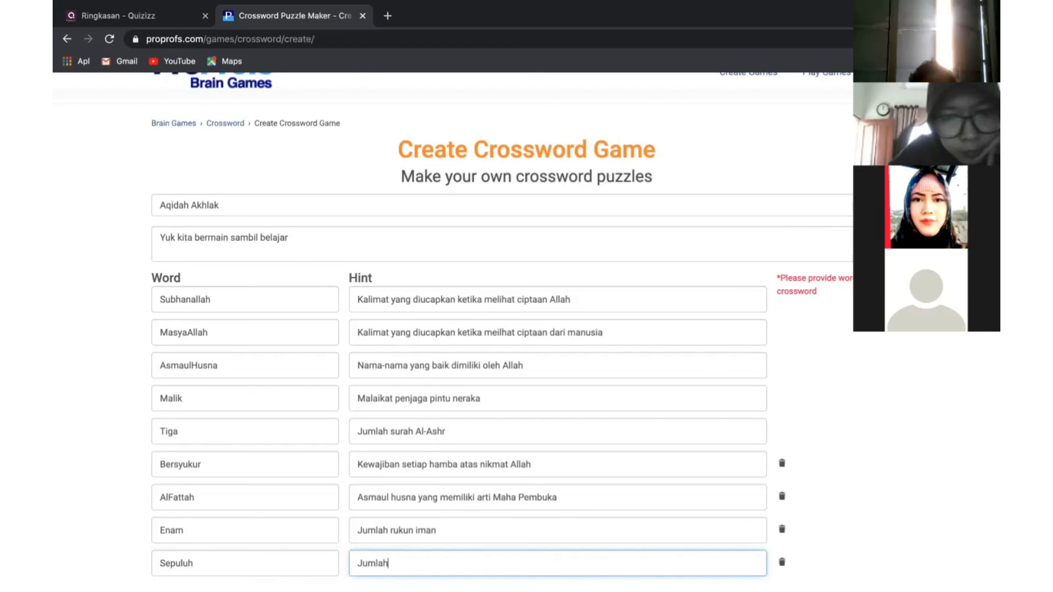
text( yang har)
text(wajib ki)
text(ta ketahui)
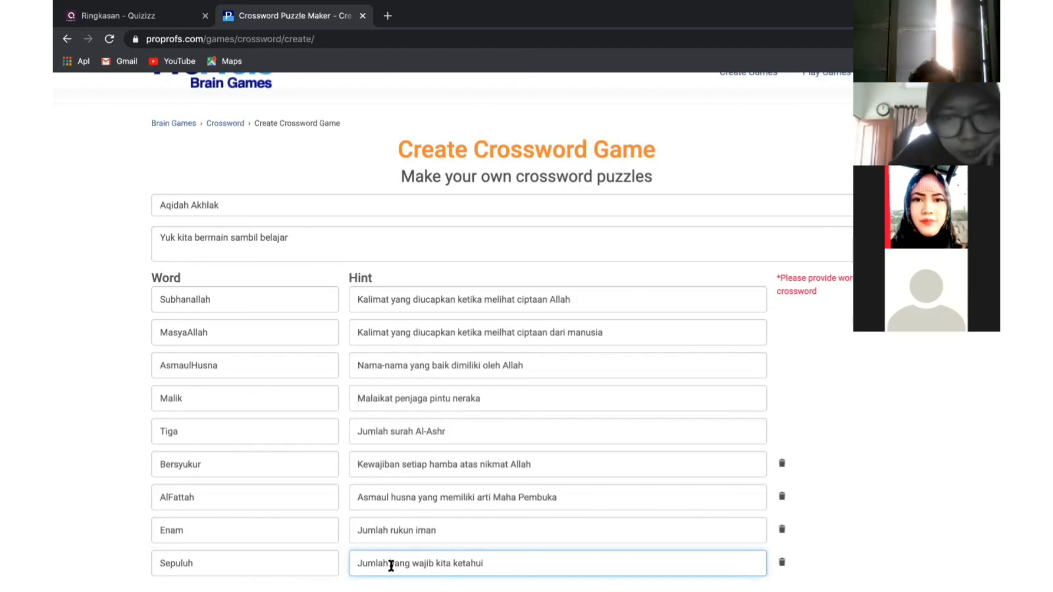
click(391, 566)
text(malaikat)
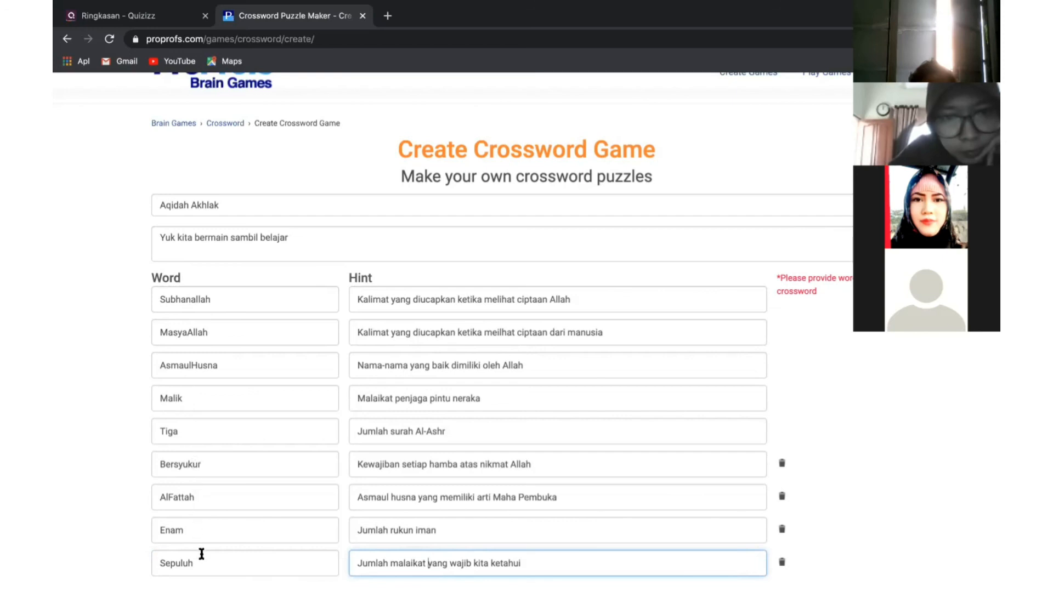
Add a tenth row and begin its hint with 'Nabi yang kelima'
scroll(202, 555, down, 3)
click(240, 463)
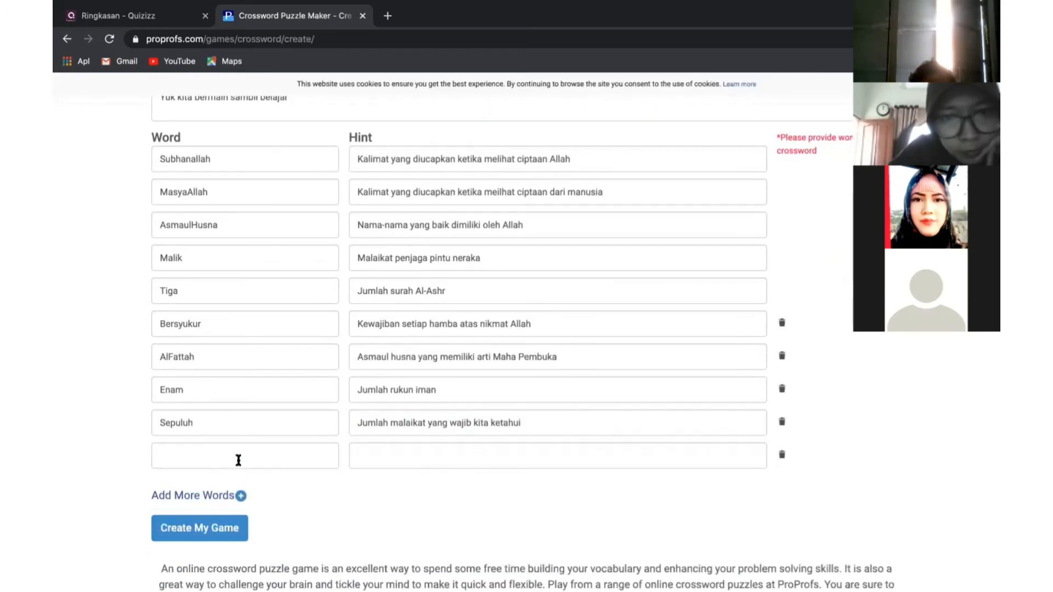
click(293, 461)
click(418, 453)
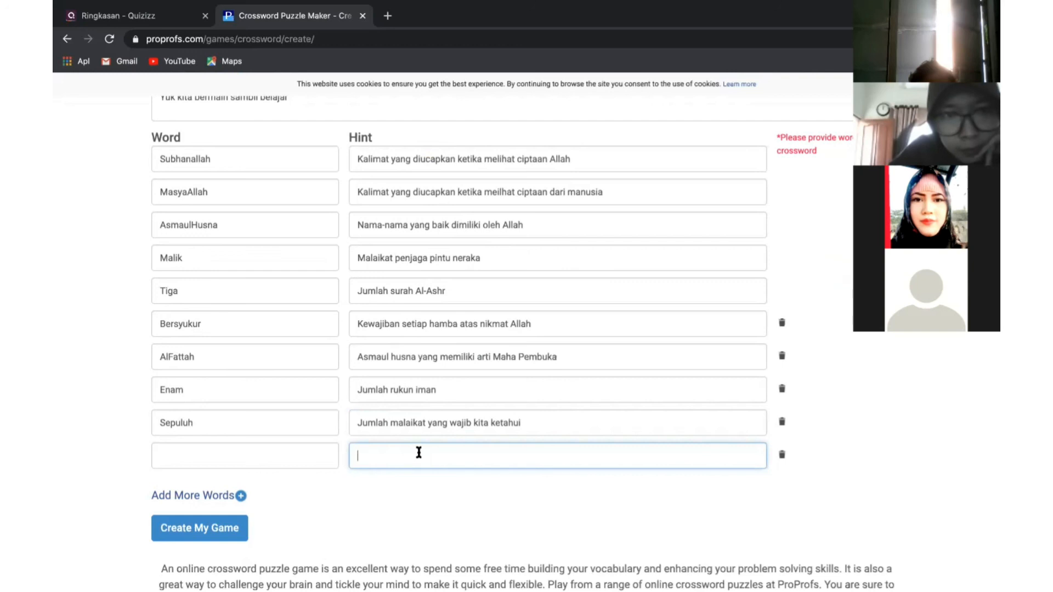
text(Ba)
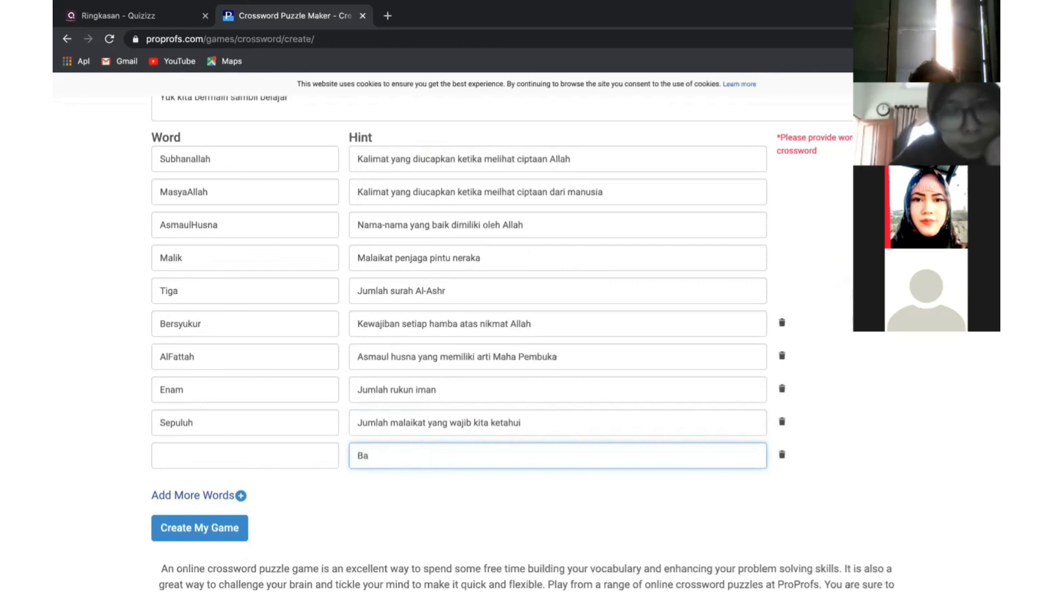
key(BackSpace)
key(BackSpace)
text(Nabi y)
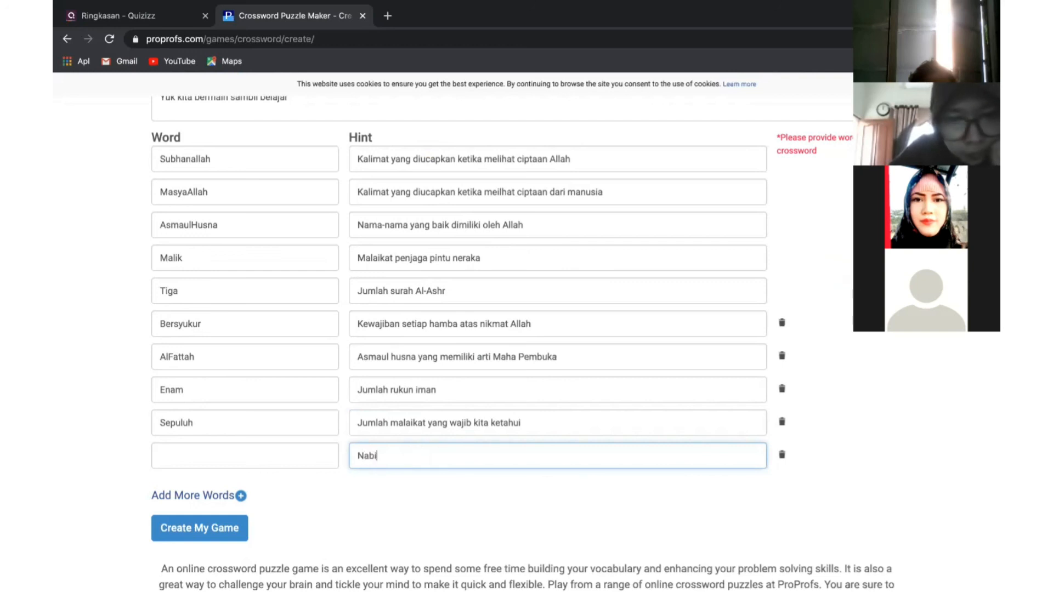
text(ang)
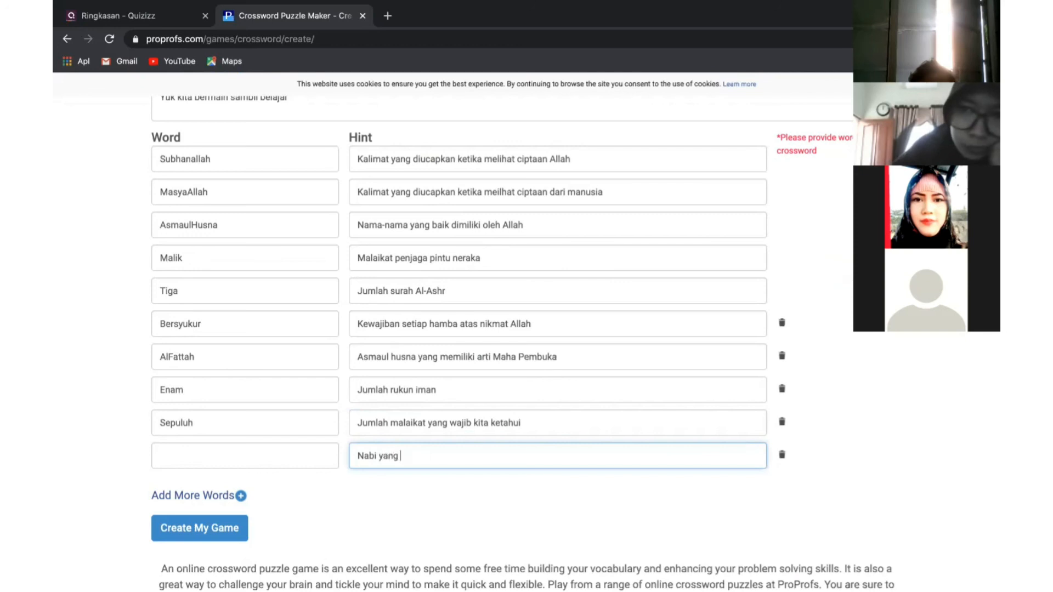